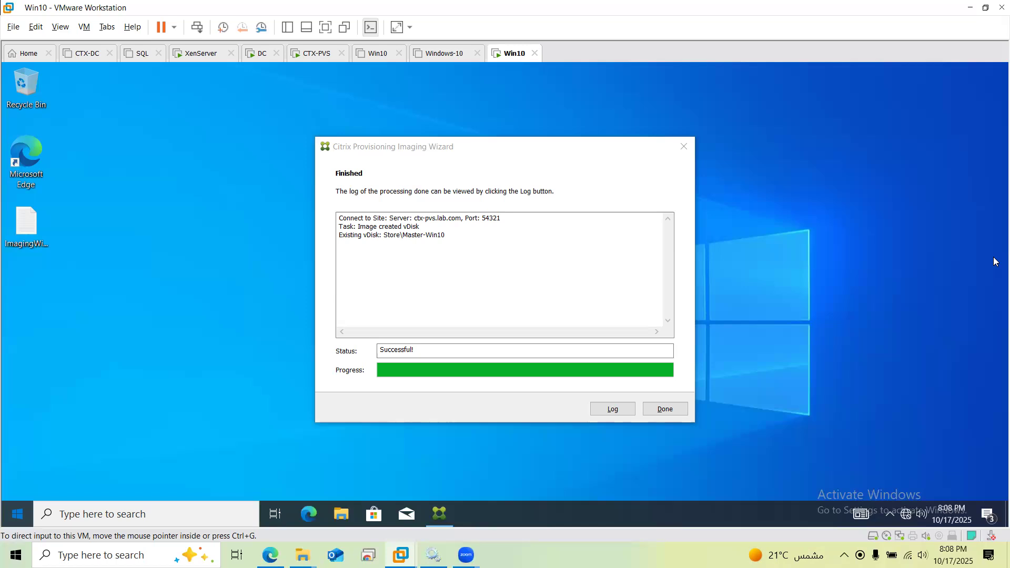
Close the finished Imaging Wizard and switch to the CTX-PVS virtual machine
click(674, 410)
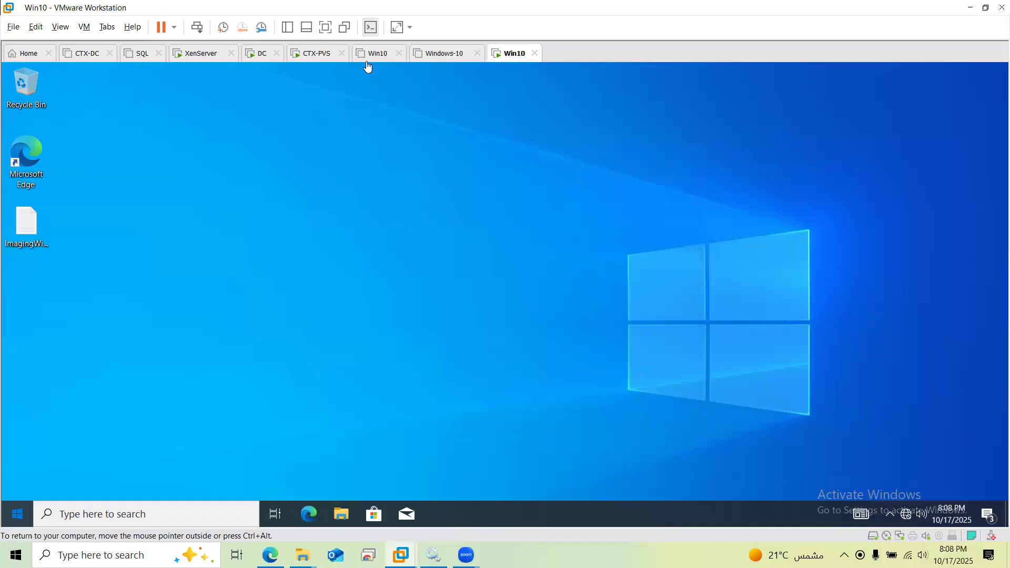
click(316, 54)
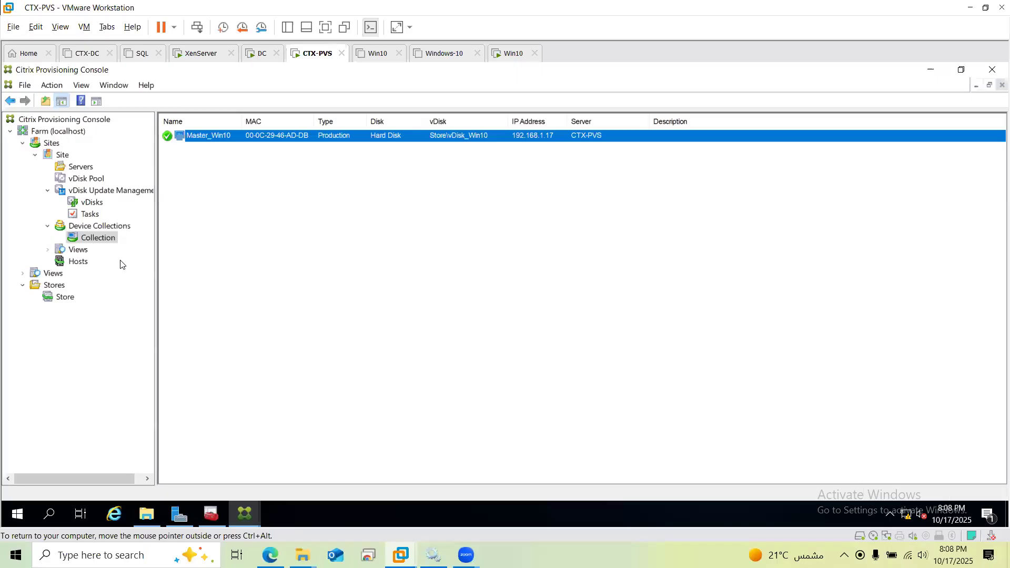
click(193, 237)
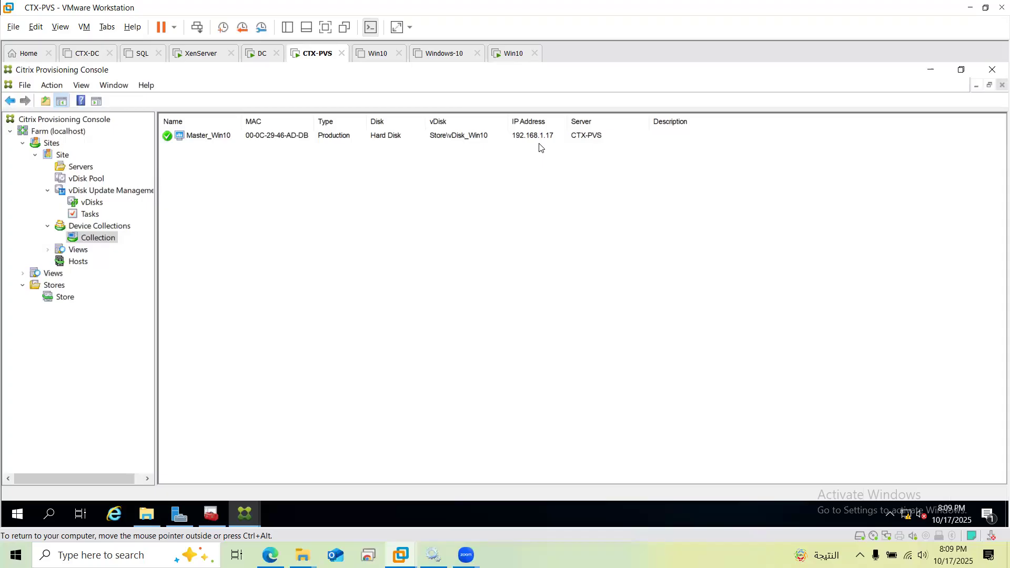
click(147, 521)
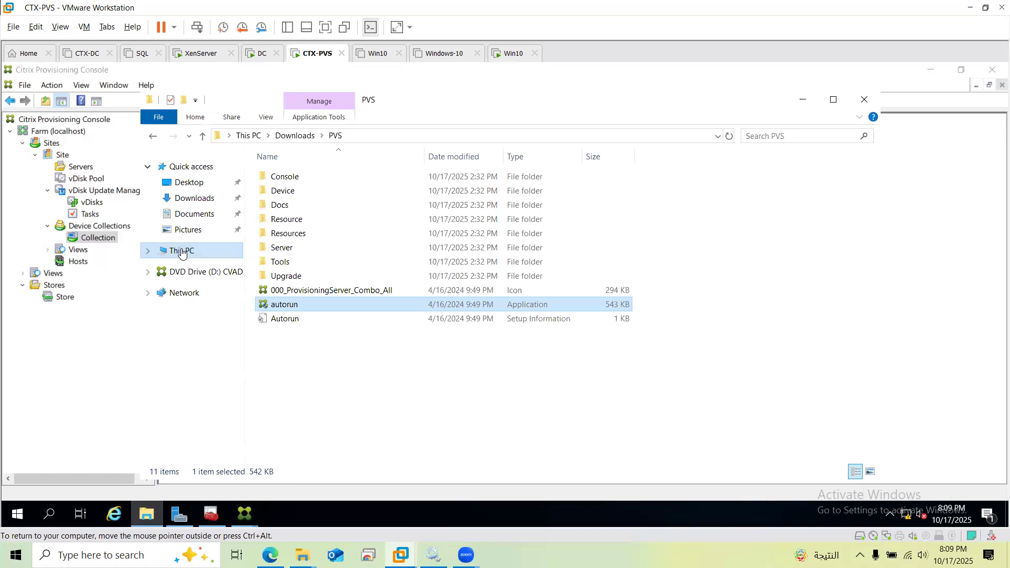
Browse from This PC into Local Disk (C:) and open the PVS-Store folder
click(182, 251)
double_click(348, 324)
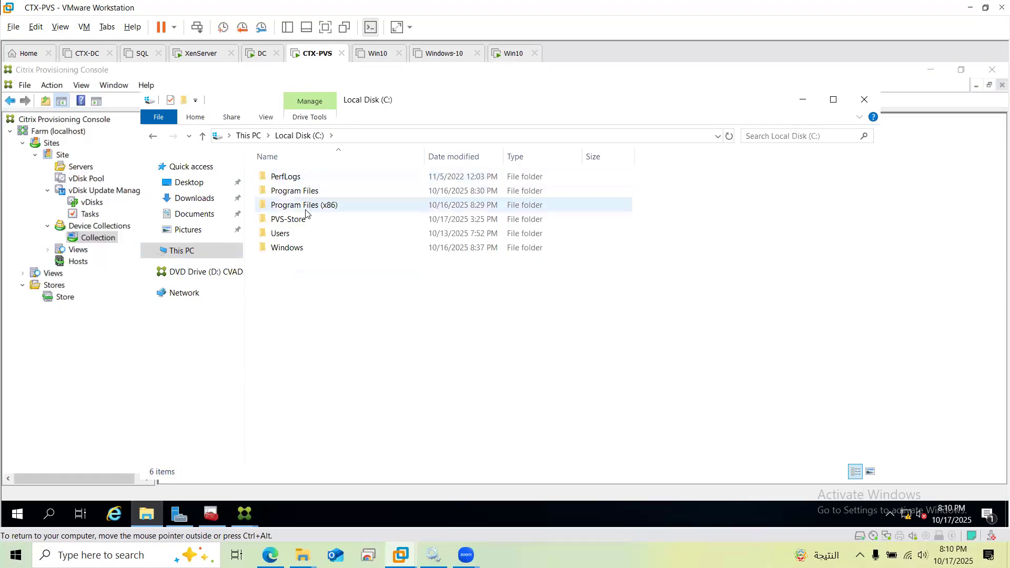
mouse_move(305, 224)
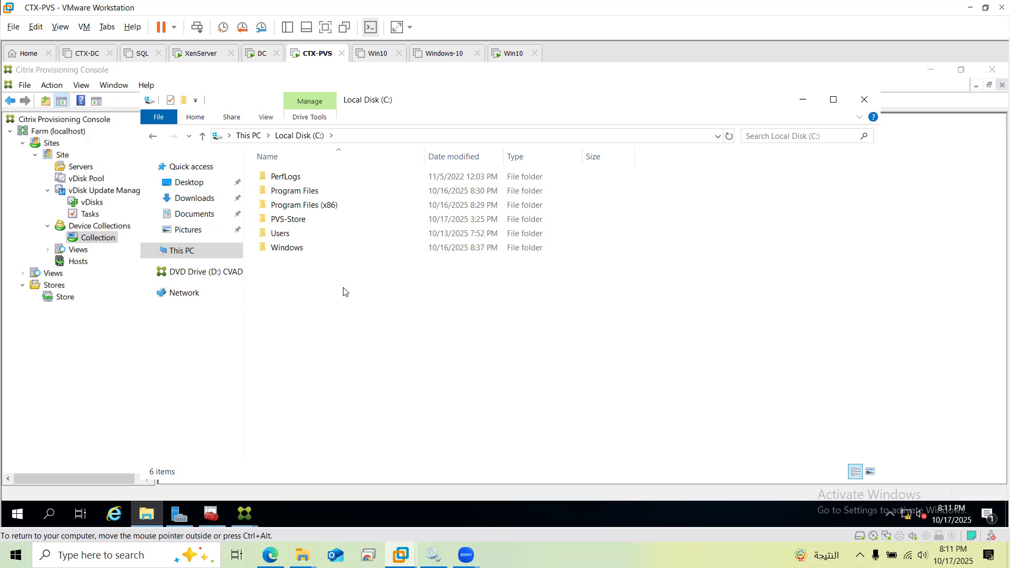
double_click(295, 219)
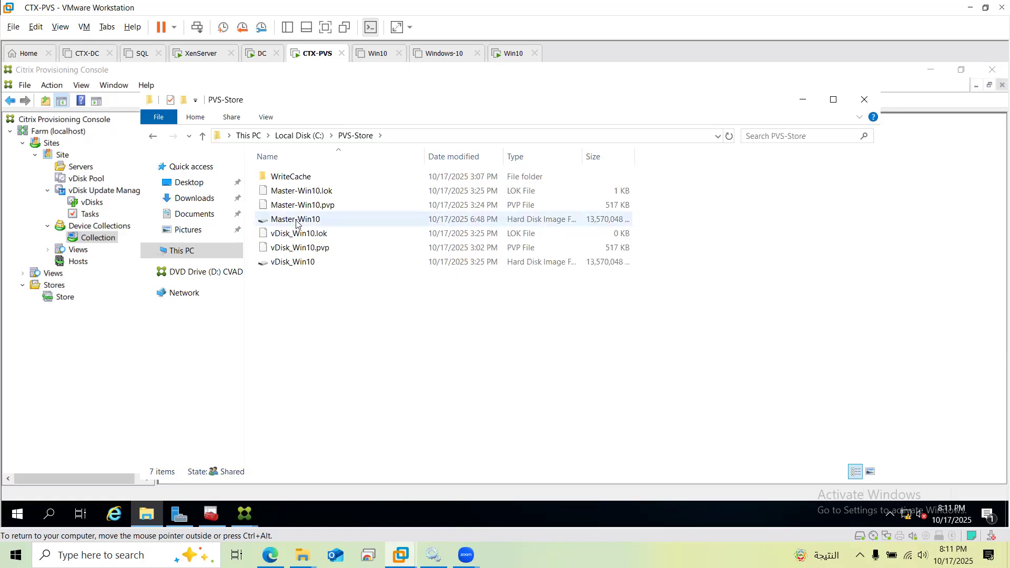
mouse_move(297, 224)
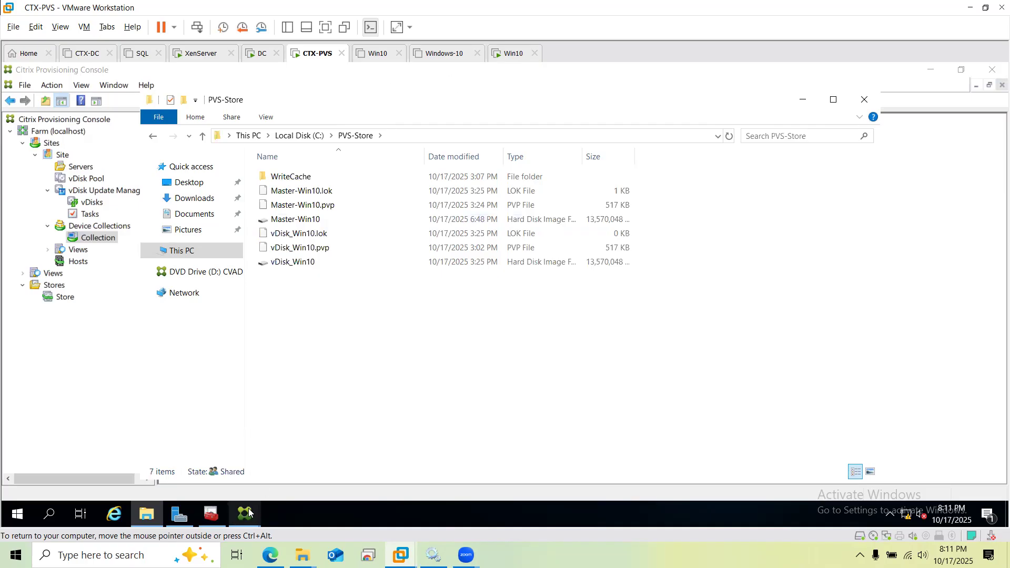
click(213, 512)
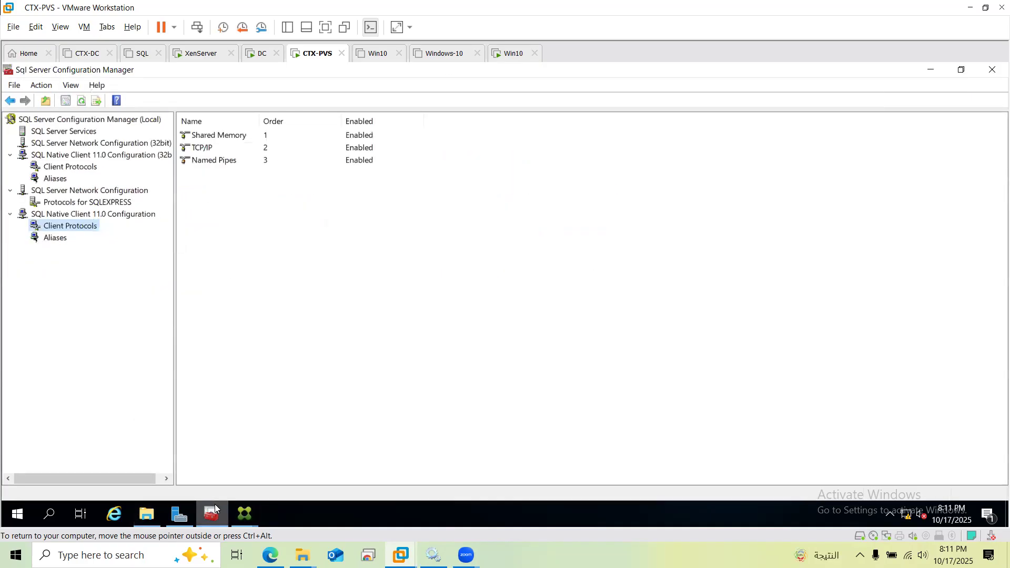
click(244, 513)
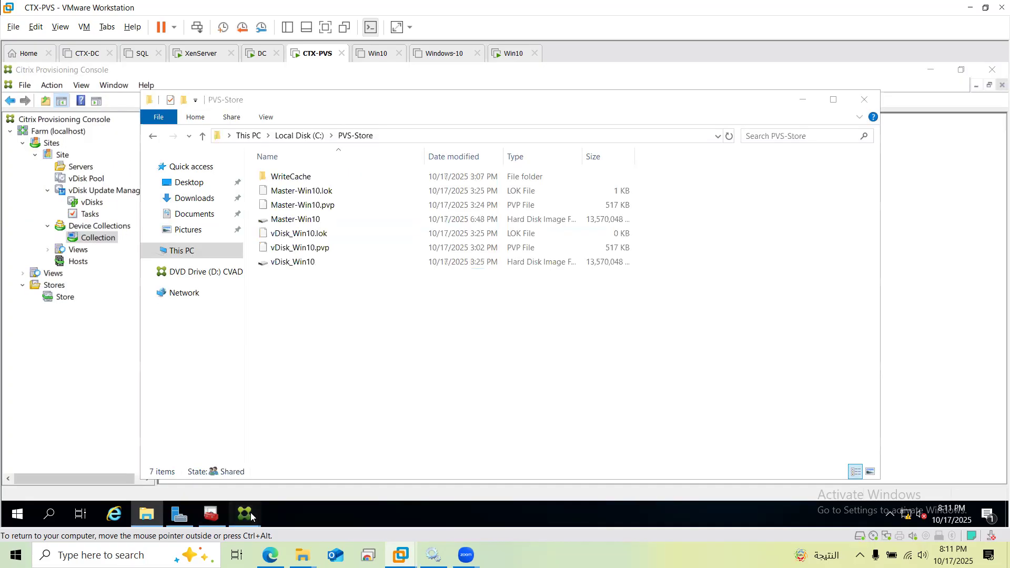
mouse_move(250, 516)
click(298, 484)
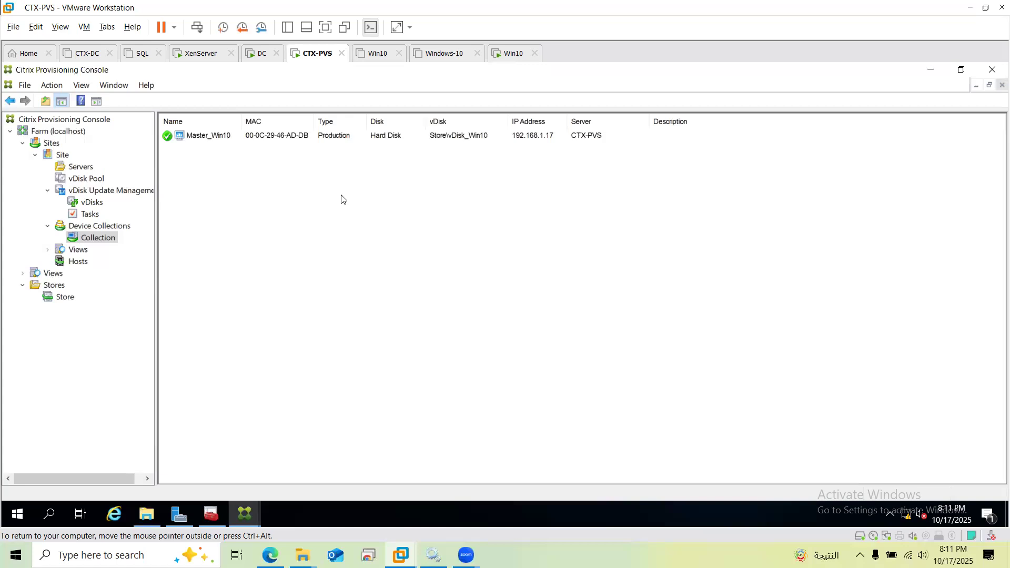
click(241, 514)
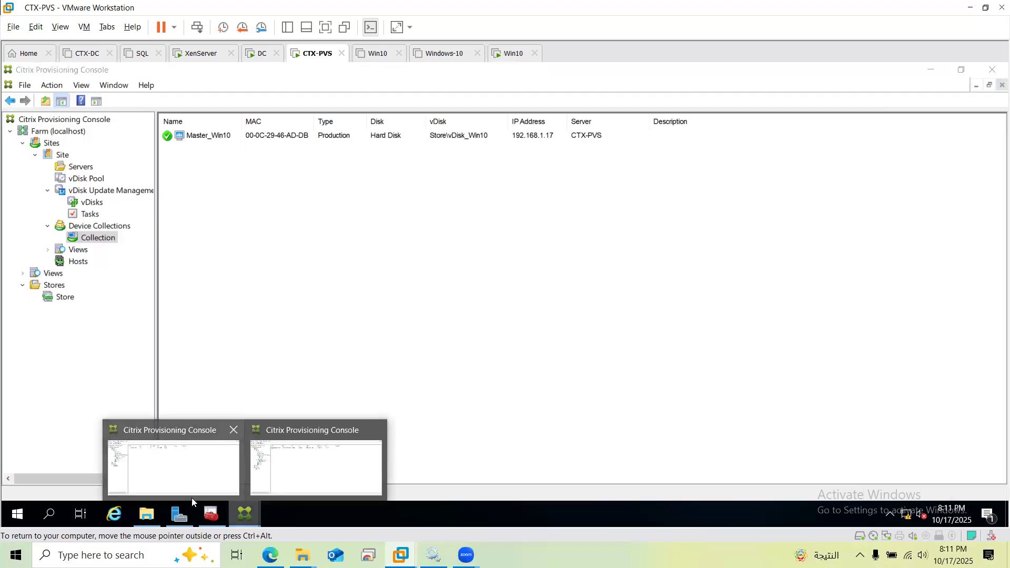
click(145, 517)
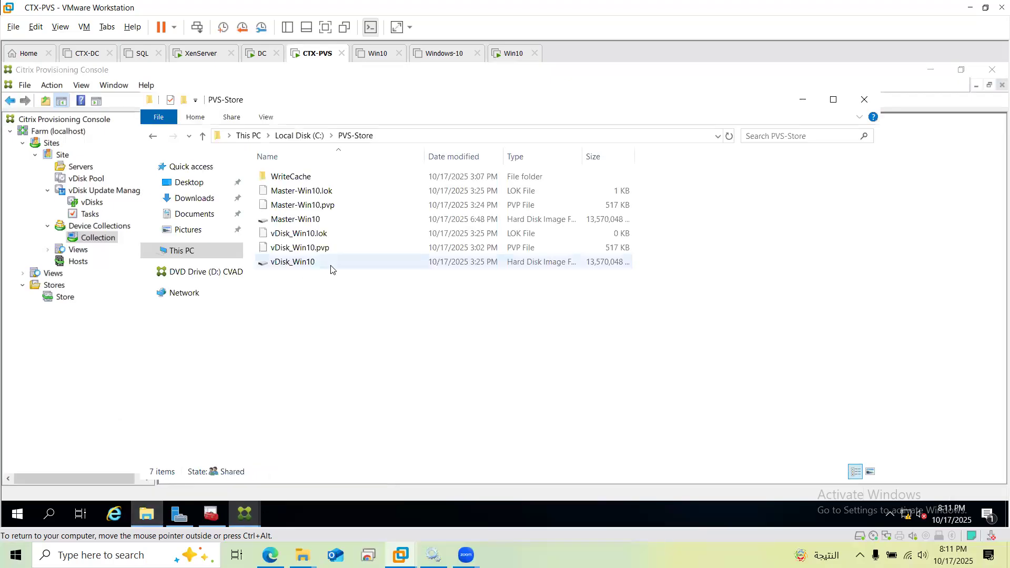
Permanently delete the vDisk_Win10 .lok, .pvp and disk image files from PVS-Store
click(285, 241)
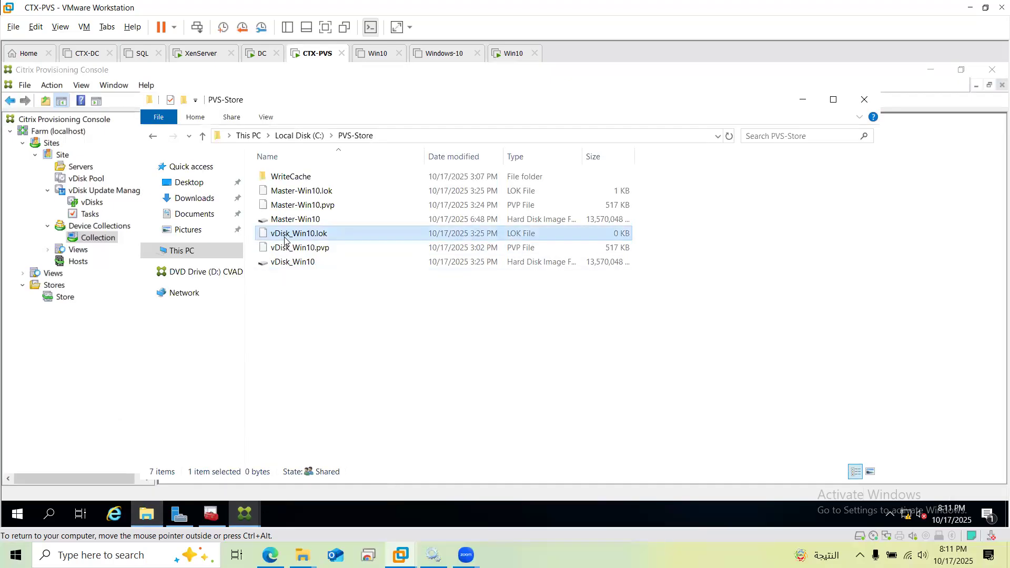
key(shift+Down)
key(shift+Down)
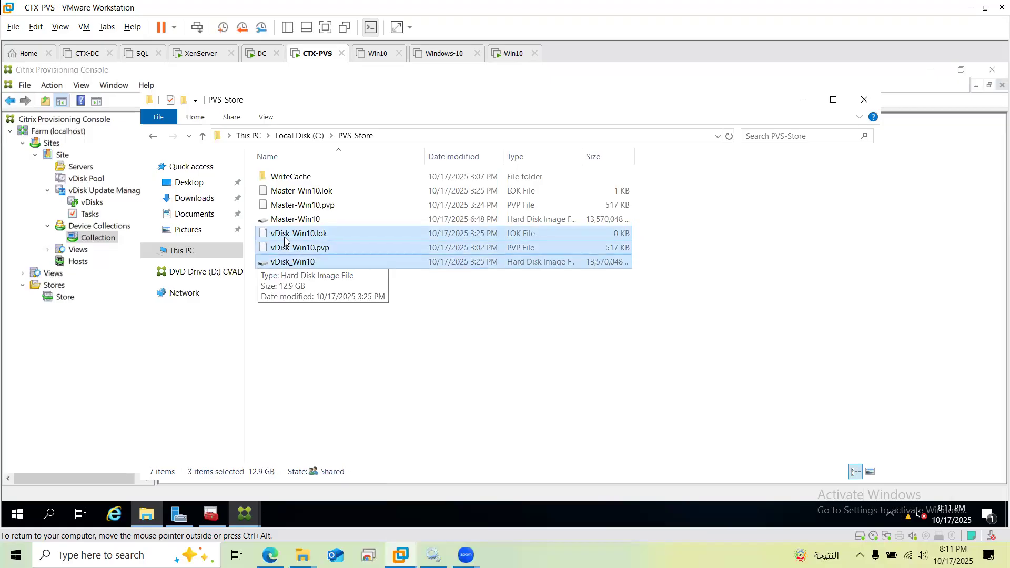
key(shift+Delete)
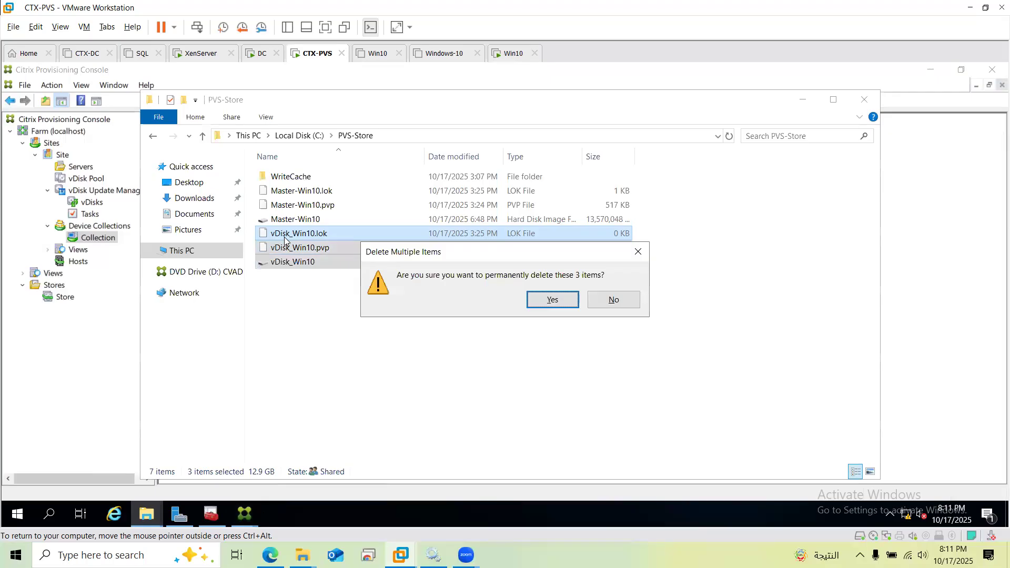
key(Return)
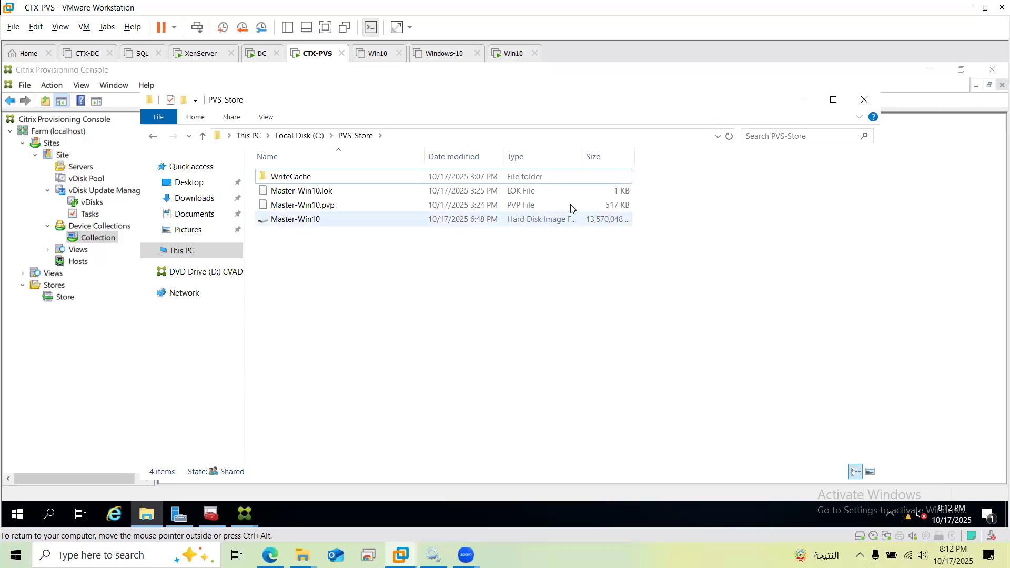
Widen the Type column to show full file types, then minimize the PVS-Store window
click(578, 177)
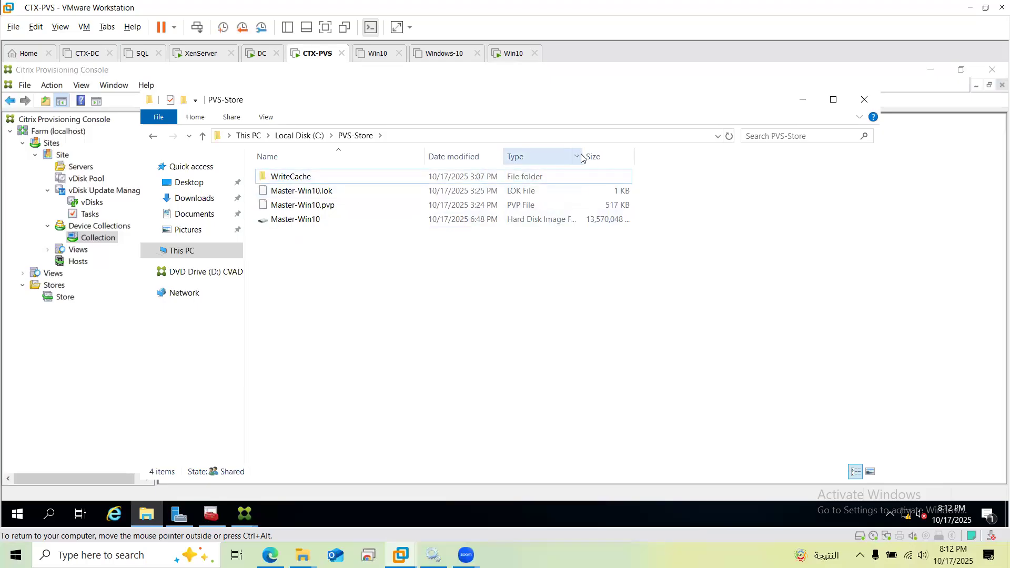
drag(583, 157, 629, 156)
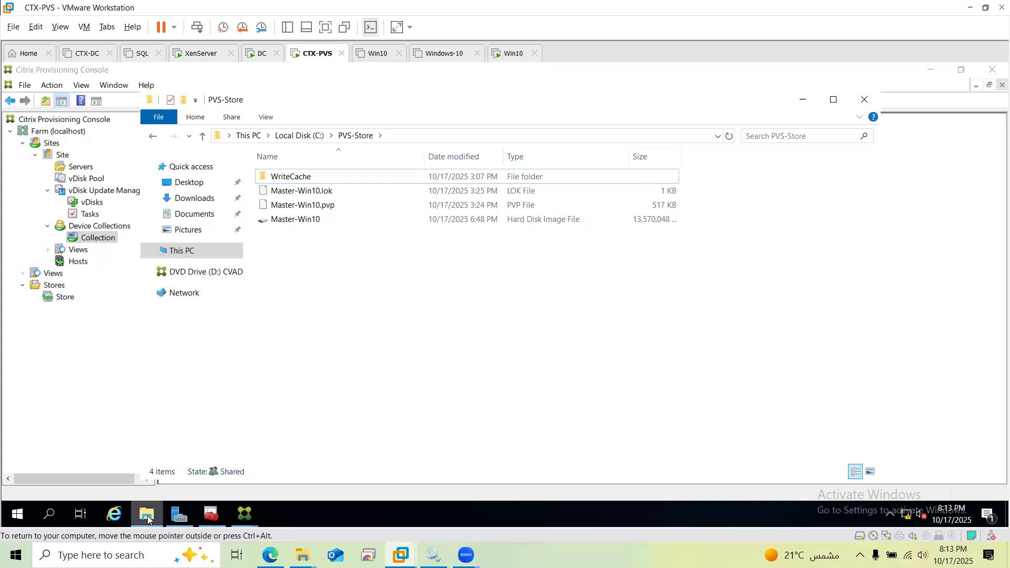
mouse_move(149, 519)
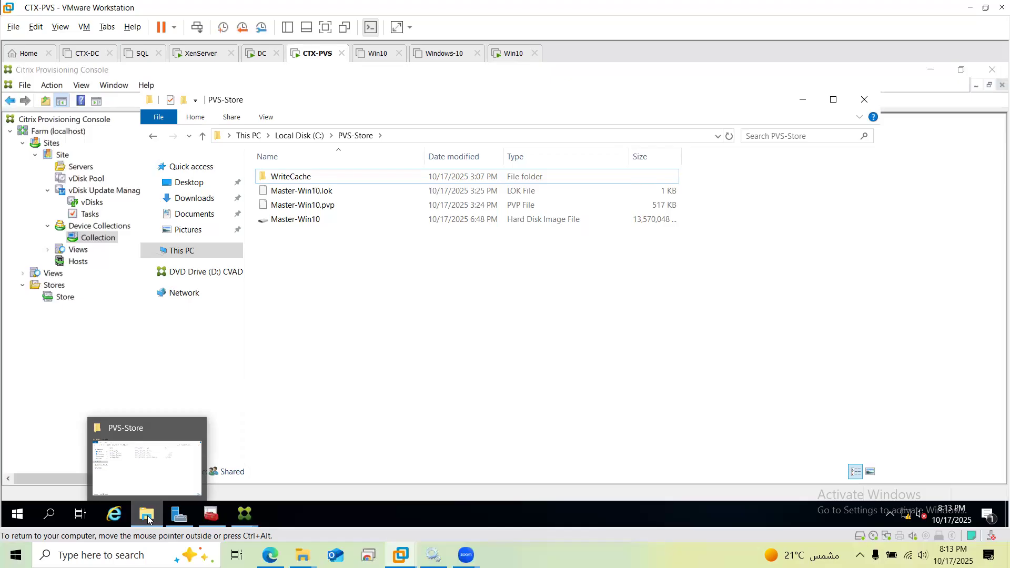
click(149, 519)
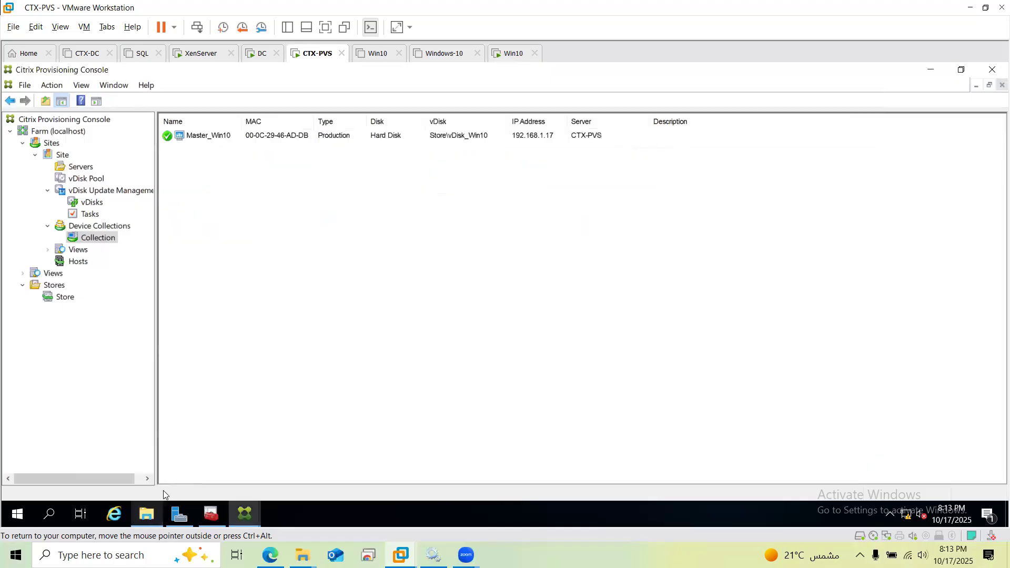
Switch into the Win10 virtual machine and bring up, then dismiss, its Start menu
click(512, 55)
click(507, 349)
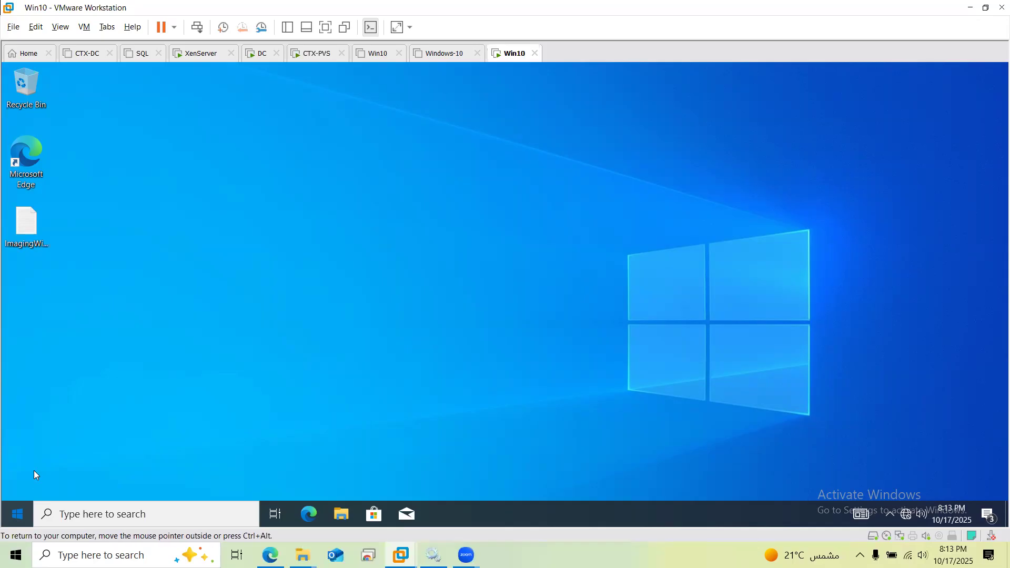
key(super)
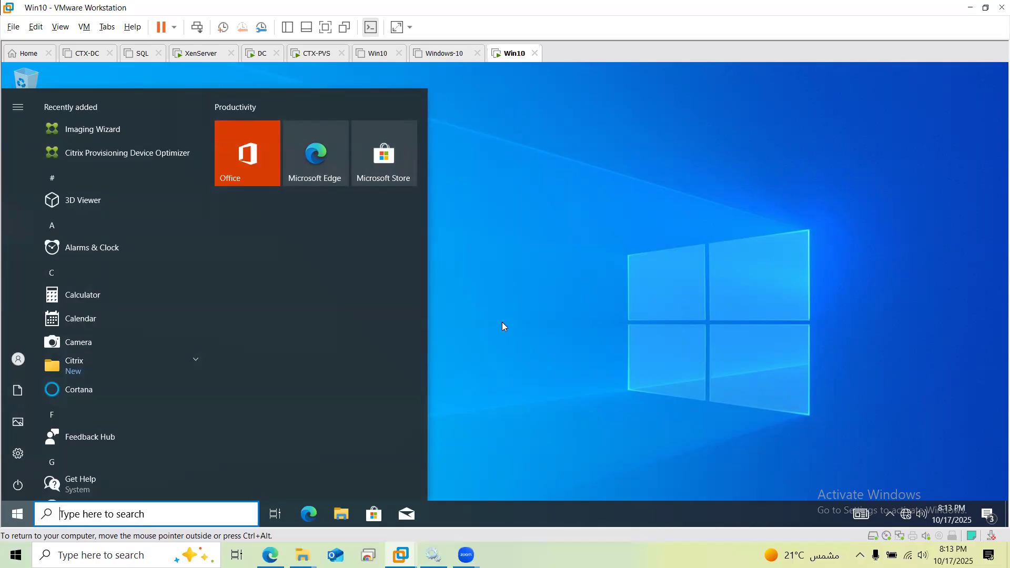
click(560, 308)
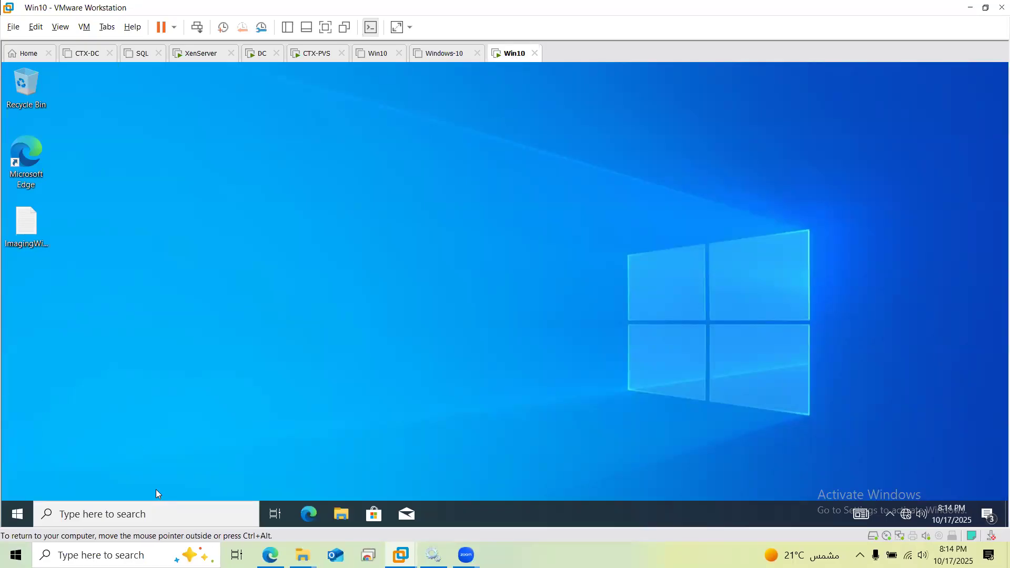
click(20, 516)
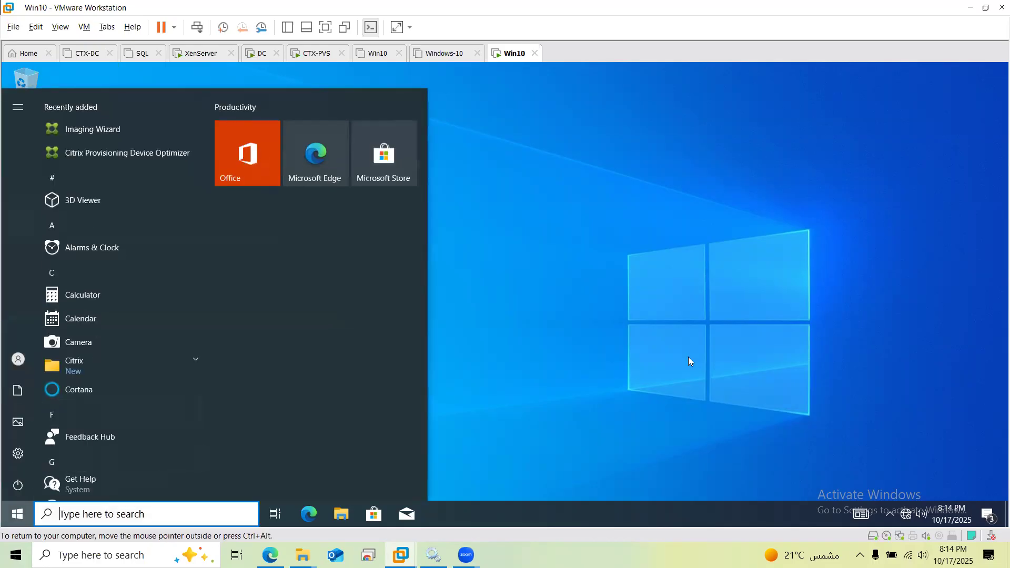
Shut down the Win10 virtual machine with Alt+F4
click(689, 358)
key(alt+F4)
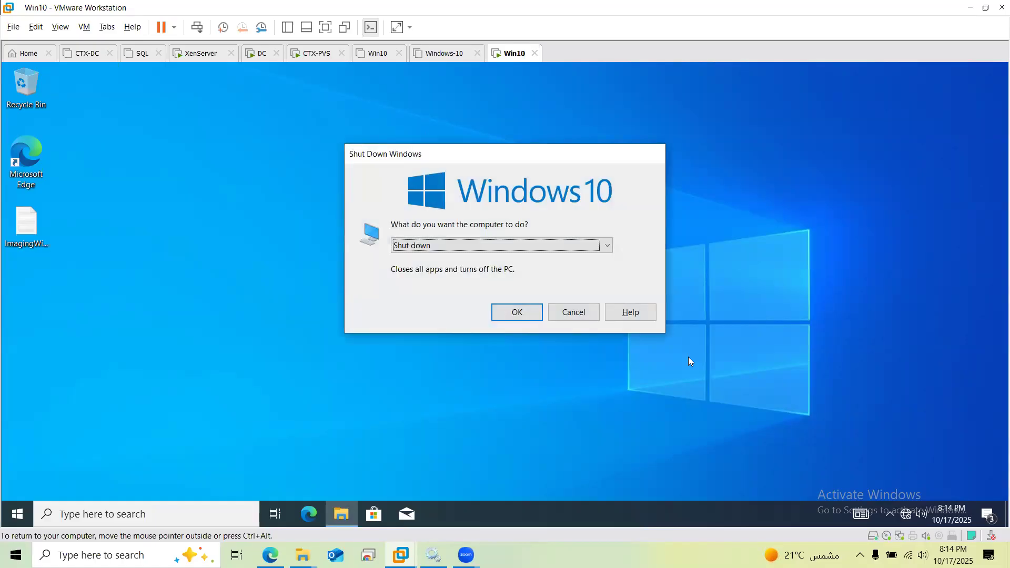
key(Return)
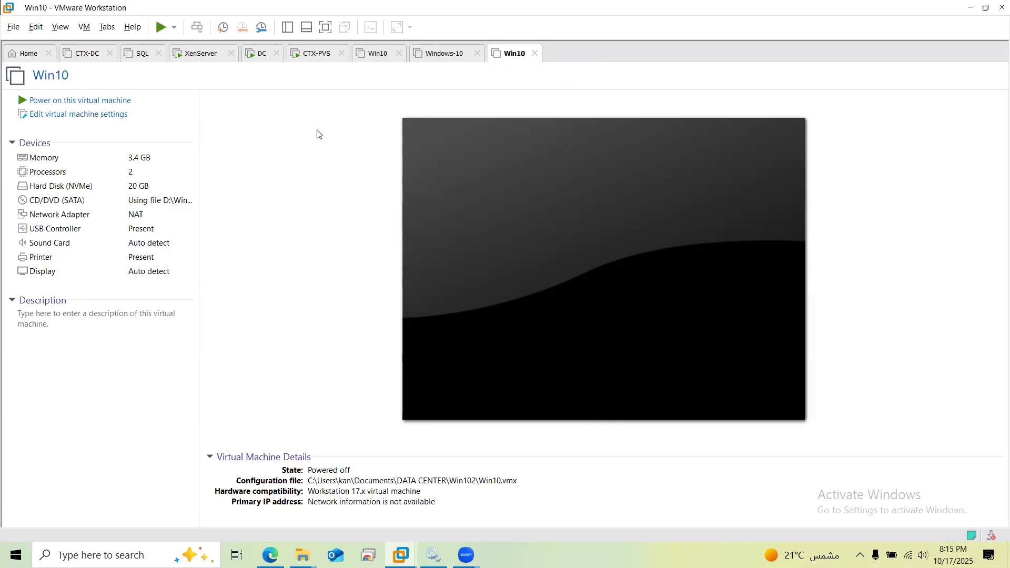
Visit Workstation Home, dismiss the New Virtual Machine Wizard, and return to CTX-PVS
click(24, 56)
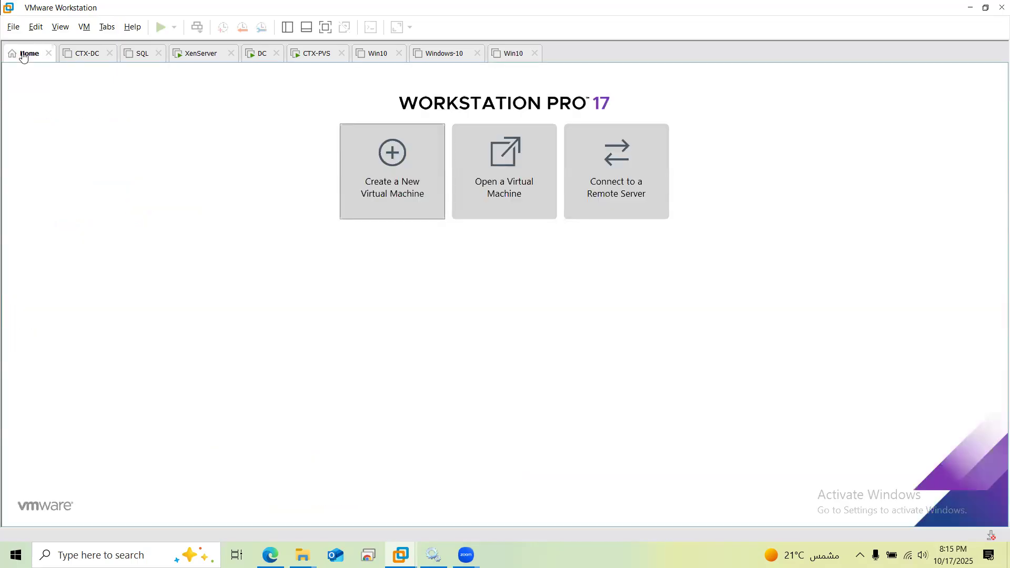
click(387, 184)
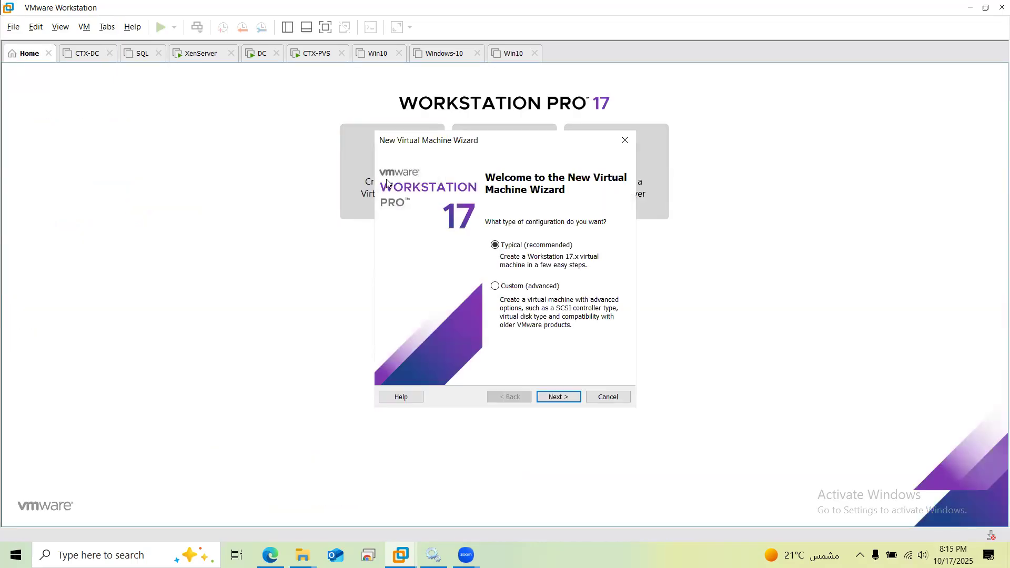
key(Escape)
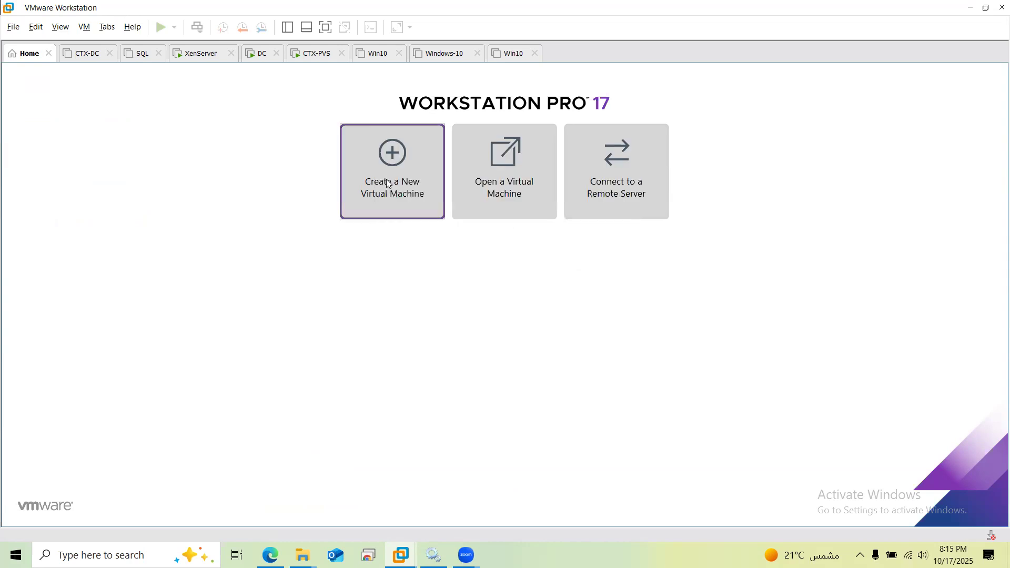
click(309, 55)
Refresh the collection so Master_Win10 shows vDisk Store\Master-Win10 and status Down
click(324, 280)
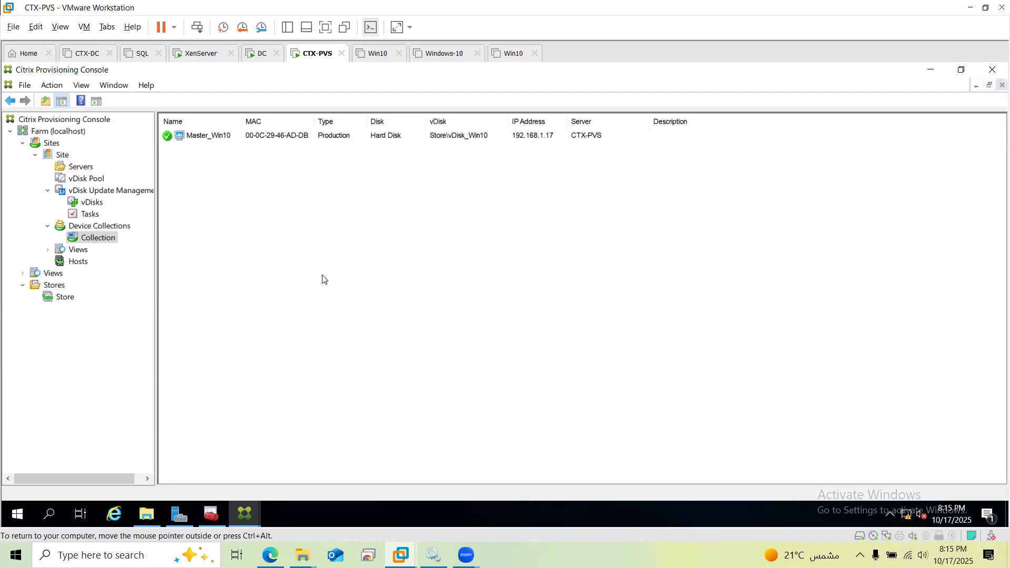
click(323, 281)
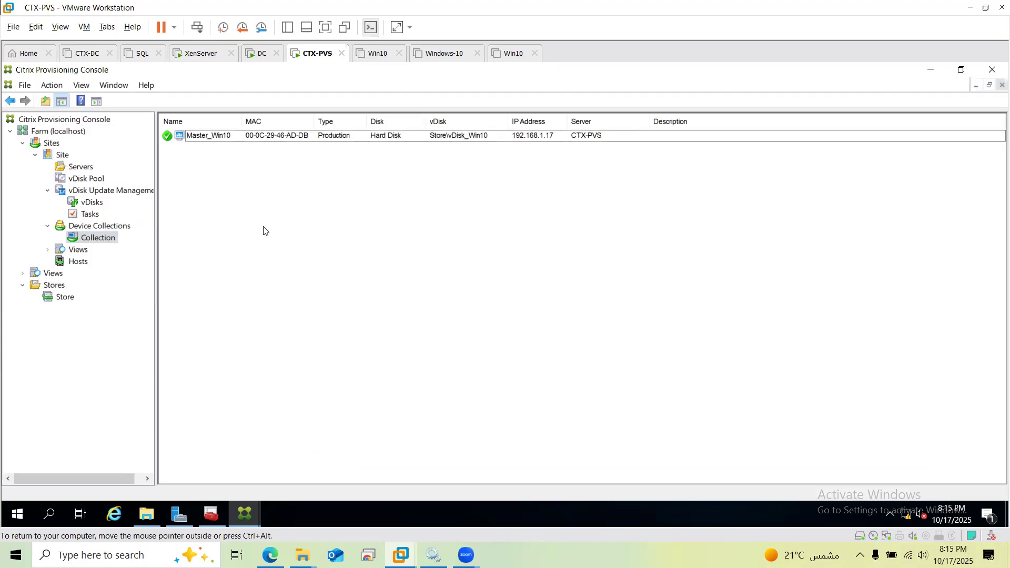
key(F5)
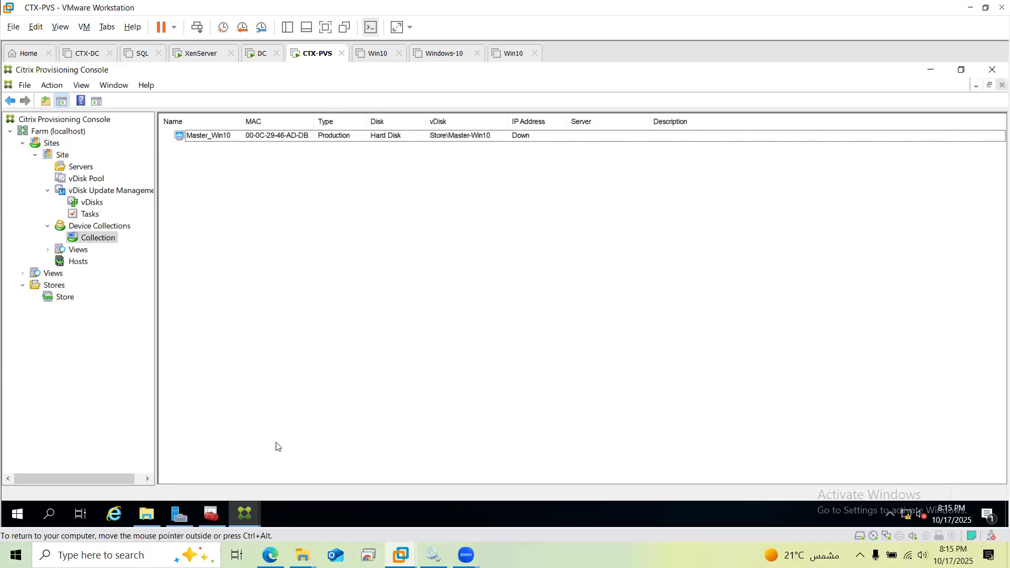
Check the PVS-Store folder, minimize it, and view the update-managed vDisks list
click(148, 516)
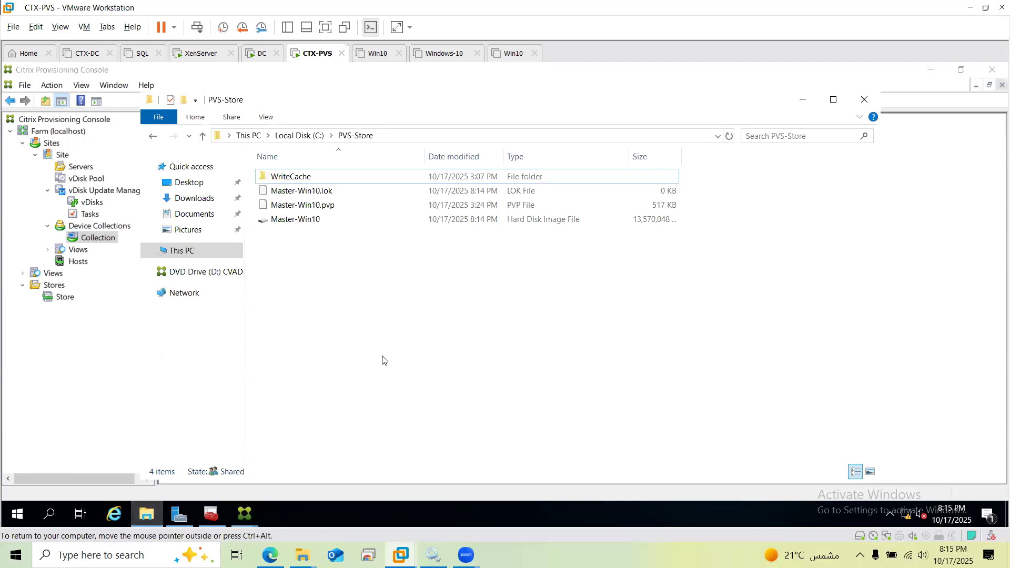
click(147, 516)
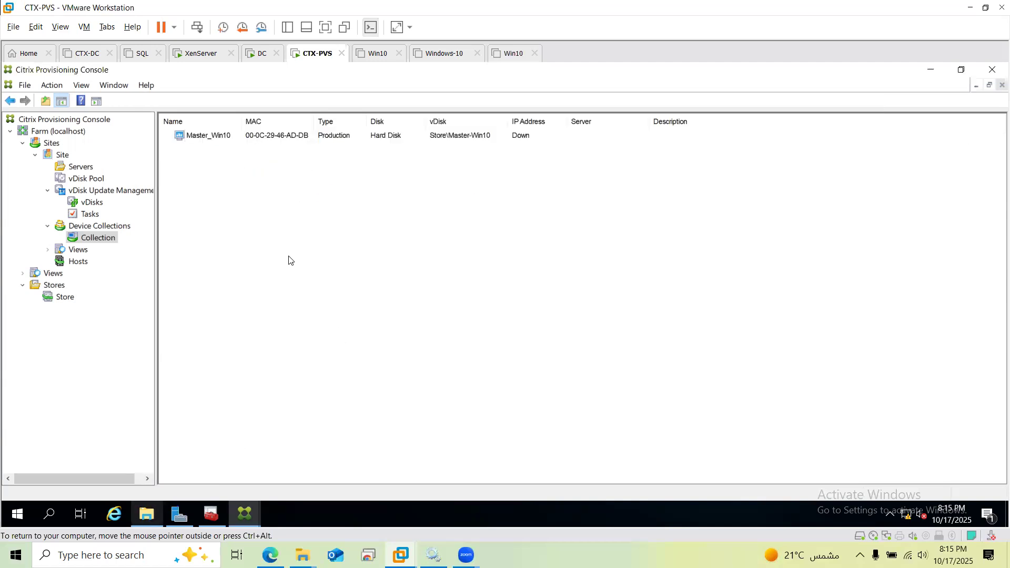
click(98, 204)
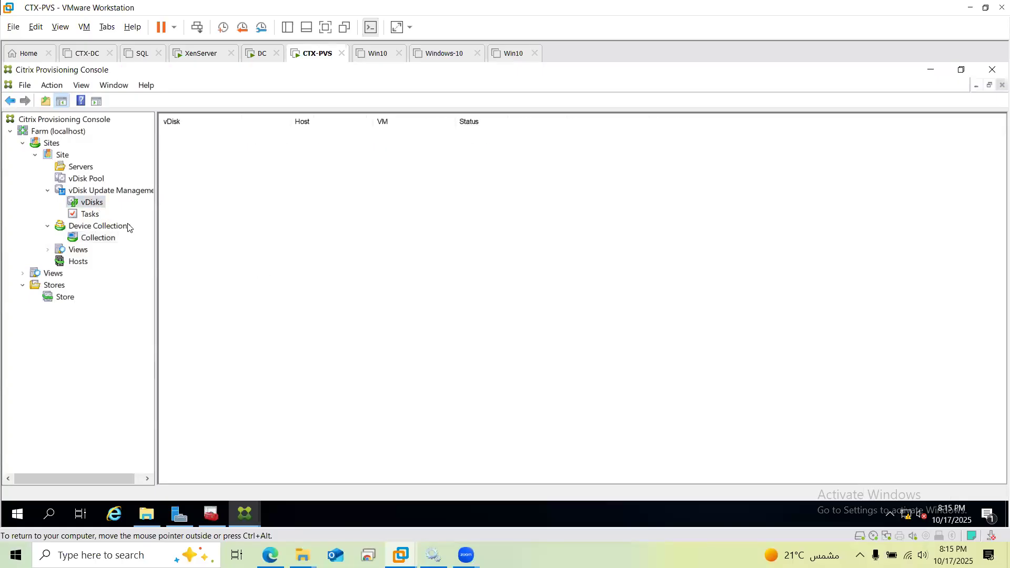
Refresh the vDisk Pool to show Master-Win10, then delete the old vDisk_Win10 entry
click(88, 182)
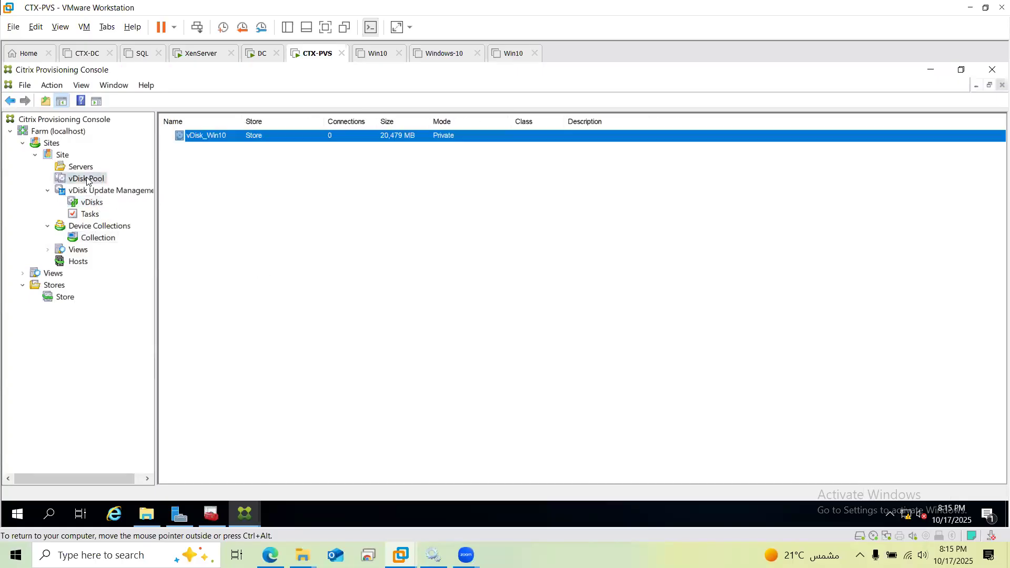
click(278, 206)
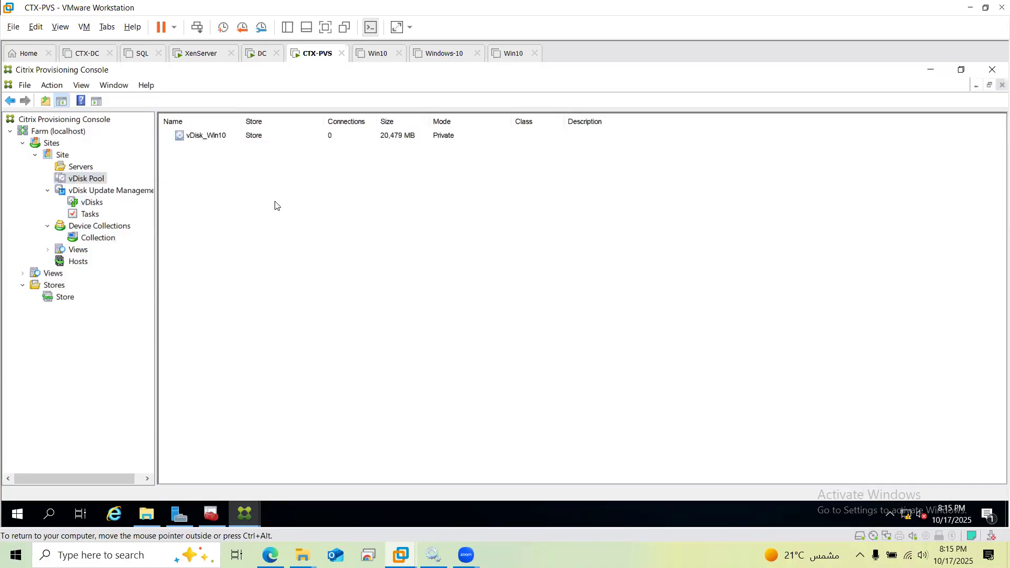
key(F5)
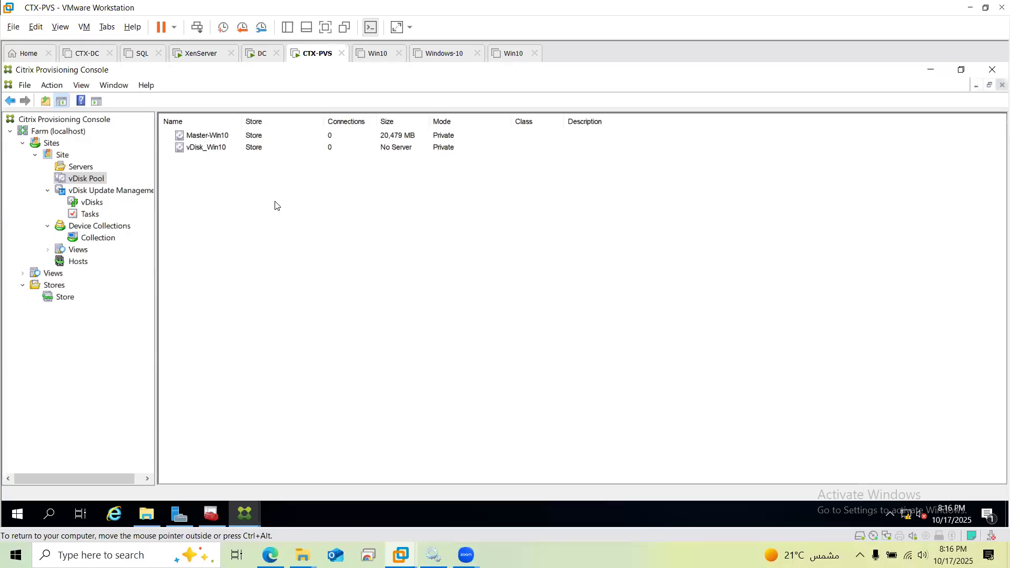
key(F5)
click(256, 149)
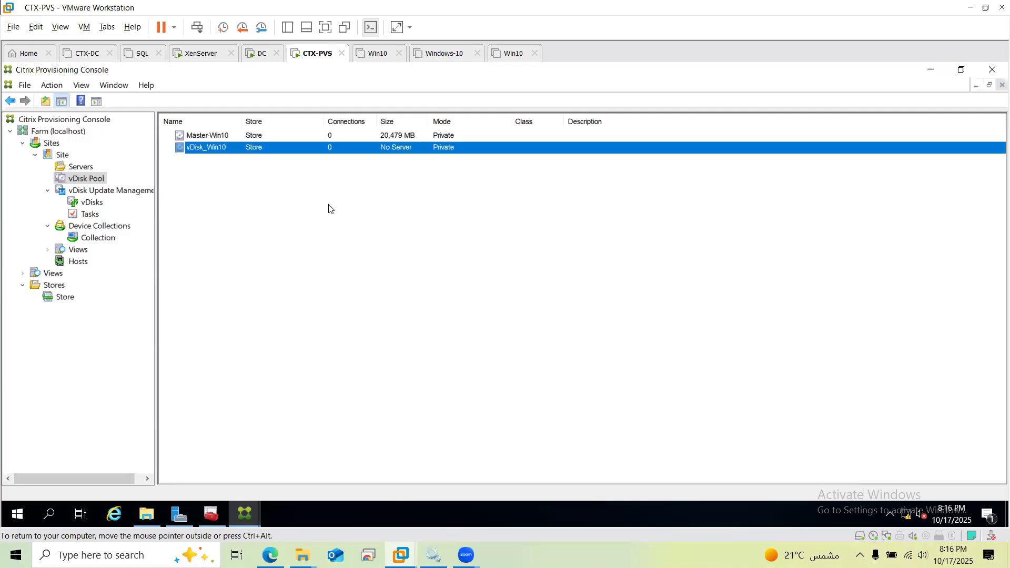
key(Delete)
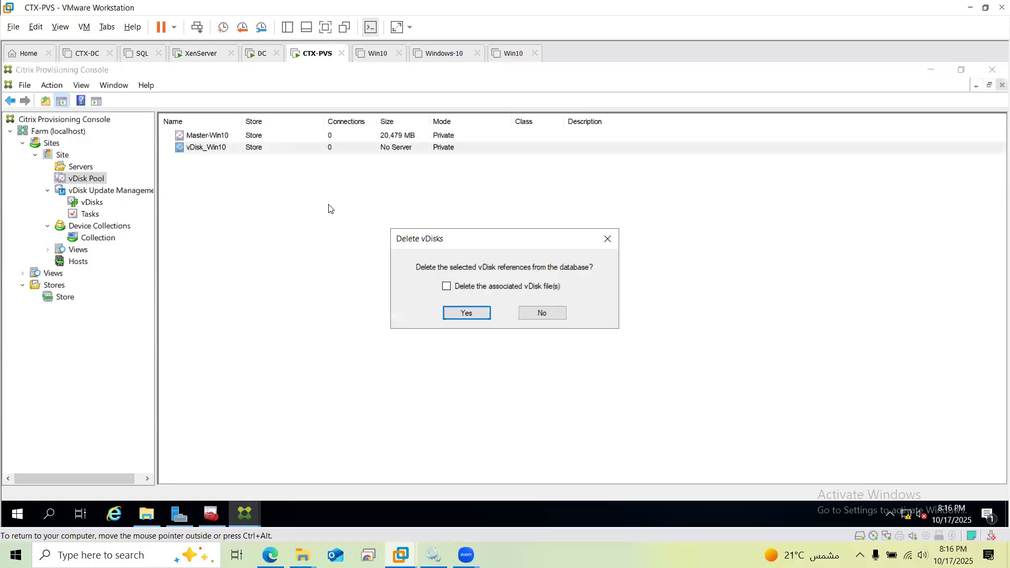
Confirm removing vDisk_Win10 from the database, leaving only Master-Win10 (20,479 MB, Private)
key(Return)
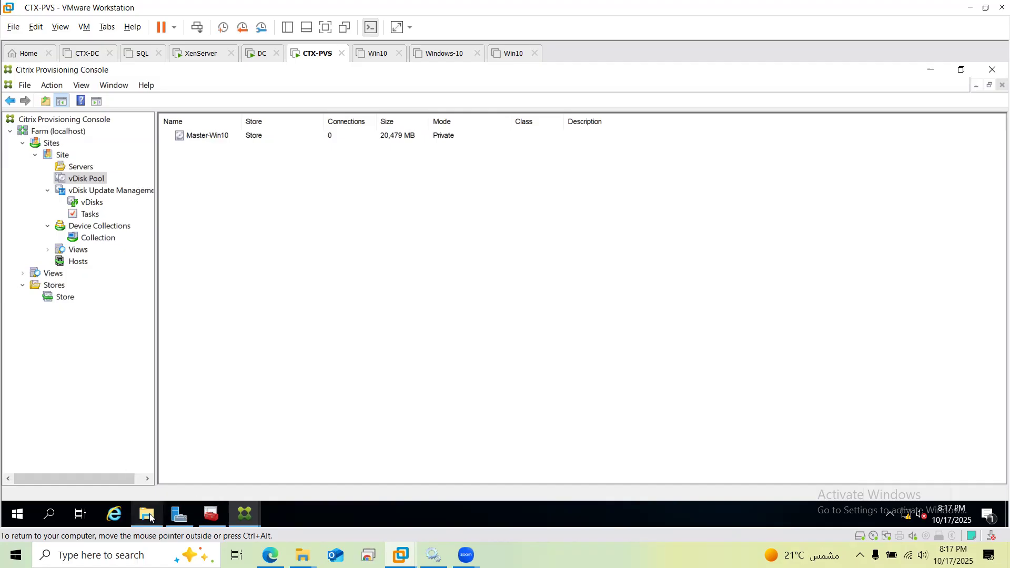
mouse_move(150, 519)
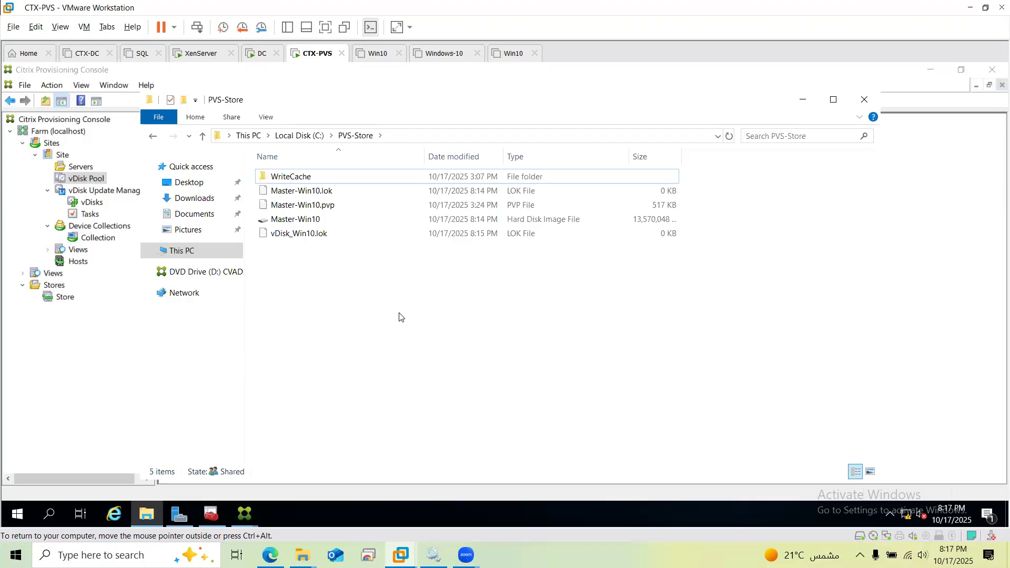
click(803, 100)
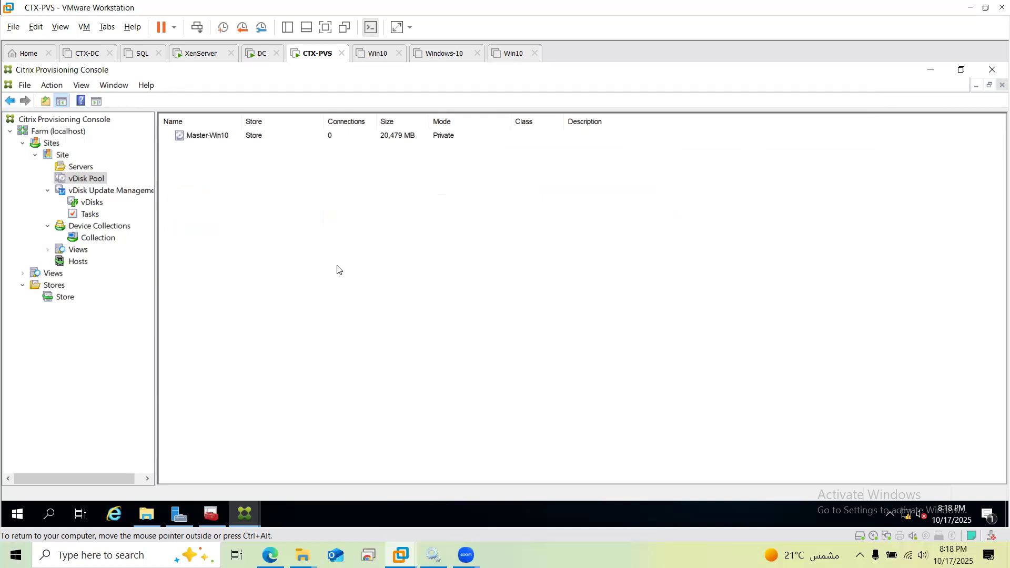
Bring up the context menu of the vDisks node under vDisk Update Management
right_click(94, 204)
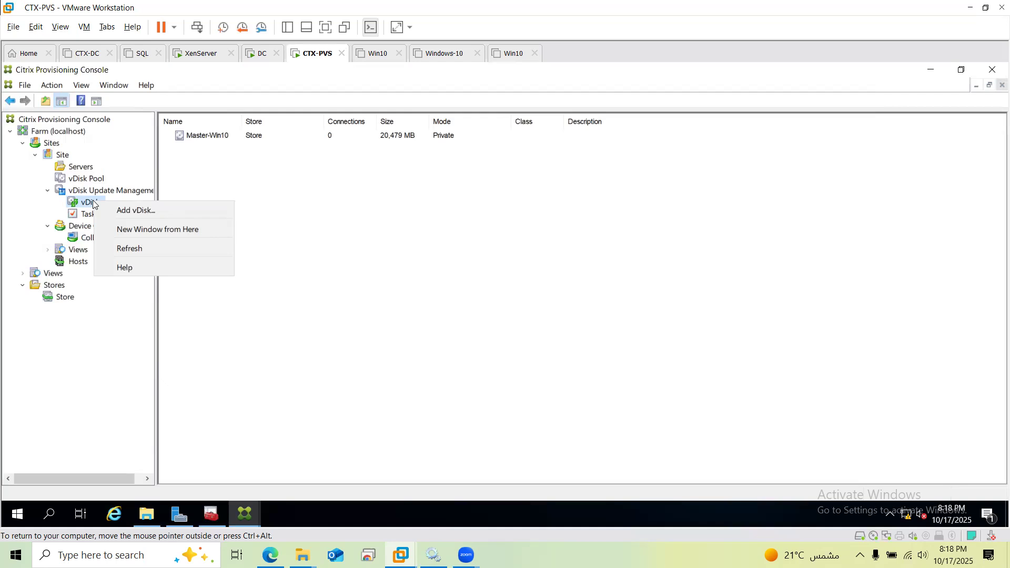
Open the Master-Win10 vDisk's Properties from the vDisk Pool and list its access modes
click(217, 136)
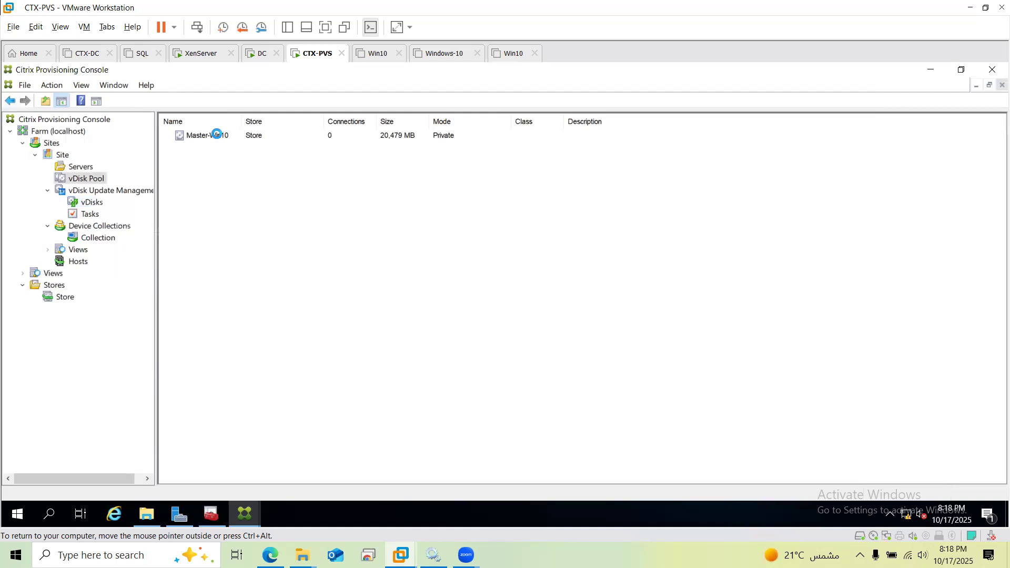
click(195, 141)
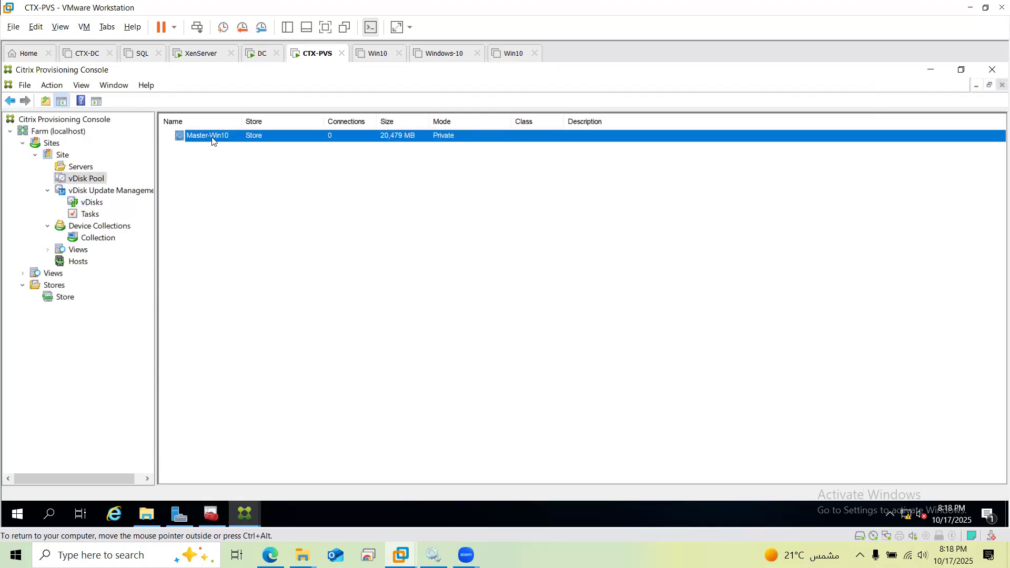
right_click(212, 140)
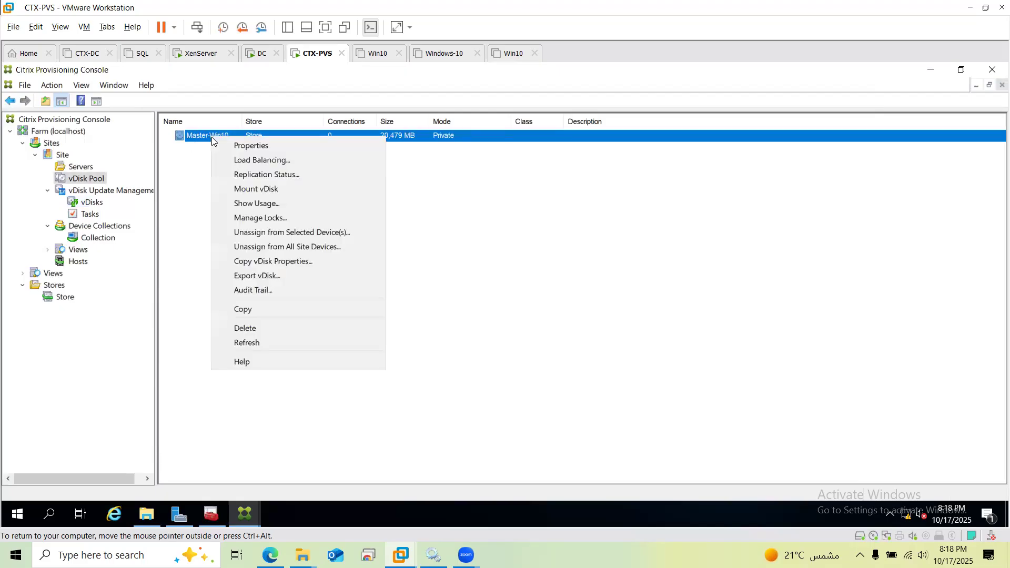
click(243, 145)
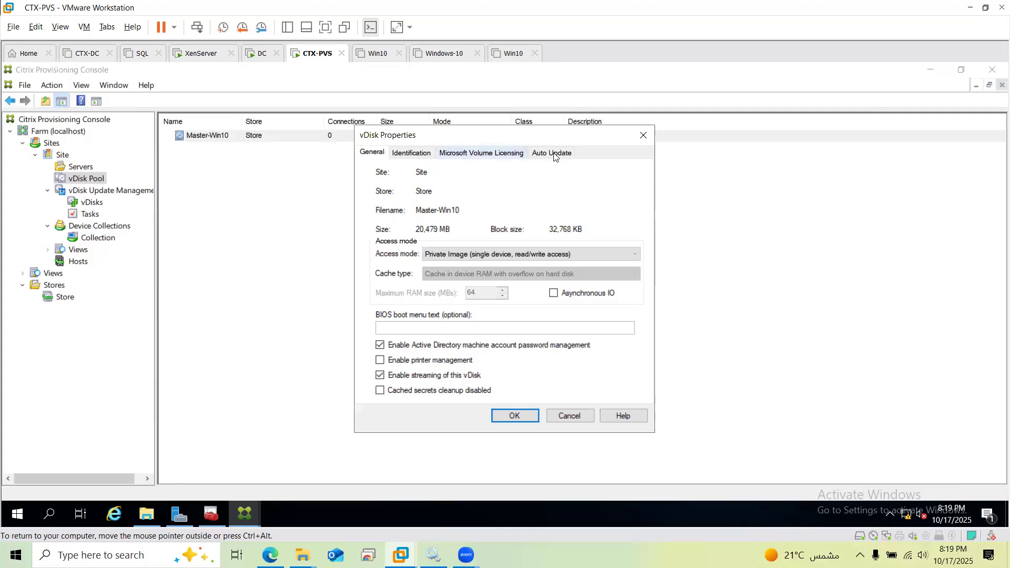
click(536, 255)
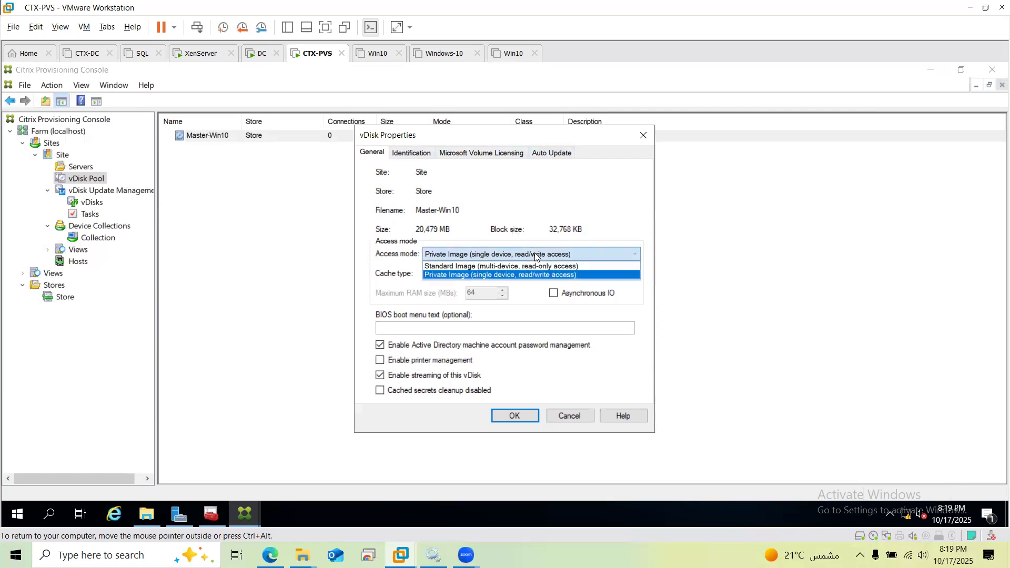
Switch Master-Win10 to Standard Image (multi-device, read-only access) and list its cache types
click(580, 271)
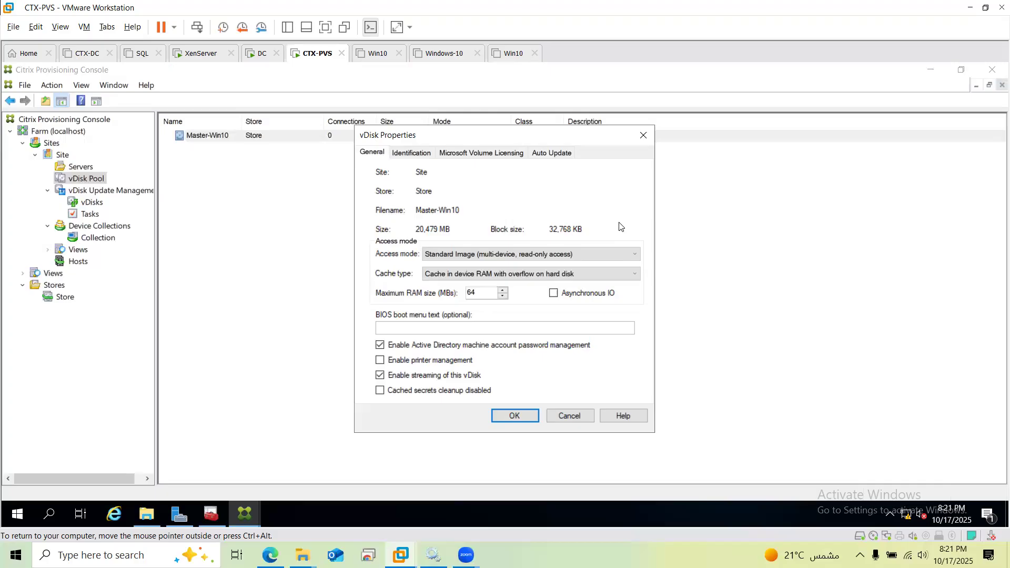
click(624, 274)
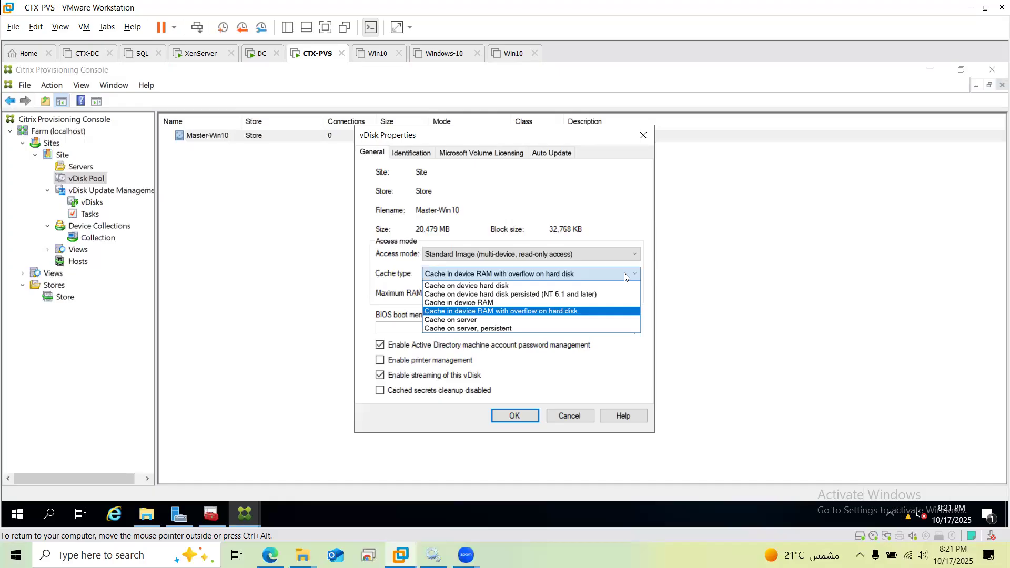
Choose Cache on server as the Master-Win10 vDisk's cache type
key(Down)
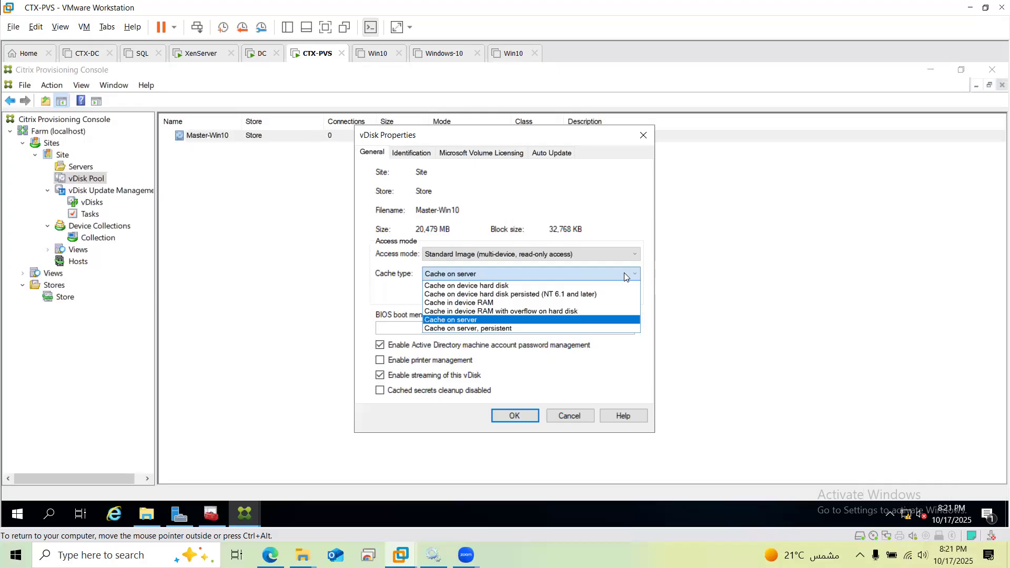
click(557, 257)
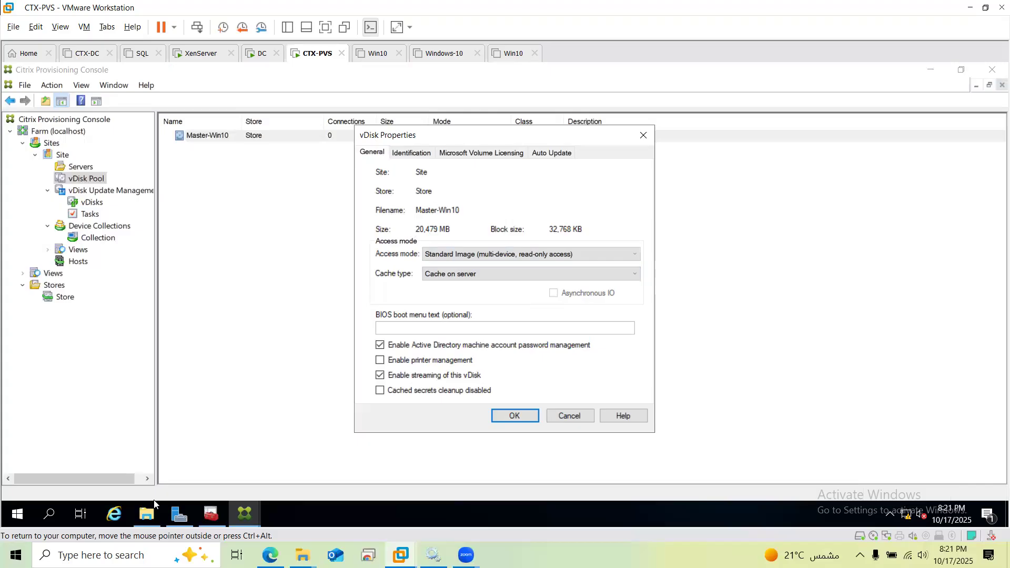
Confirm the PVS-Store WriteCache folder is empty, then return to PVS-Store
mouse_move(147, 517)
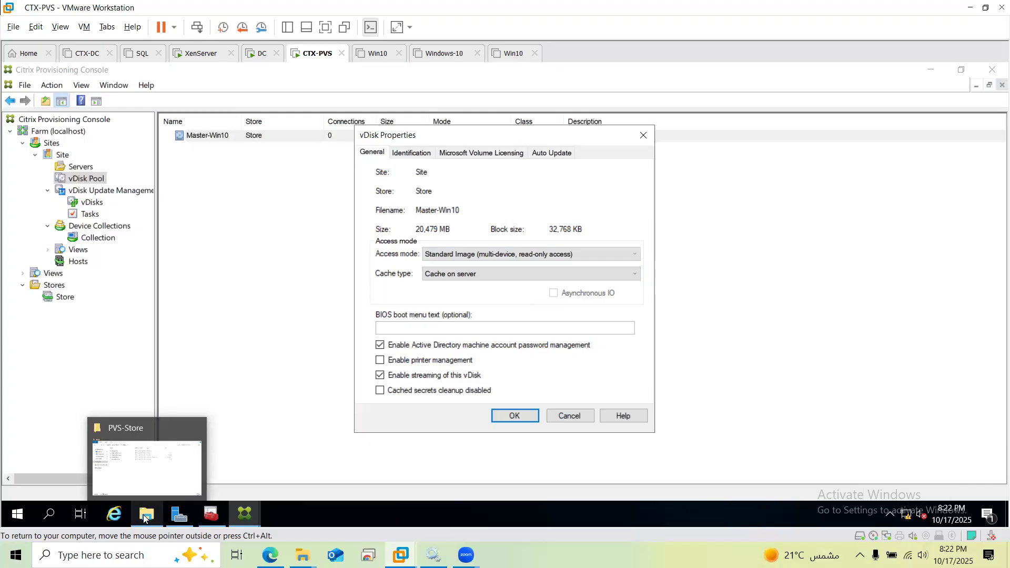
click(147, 516)
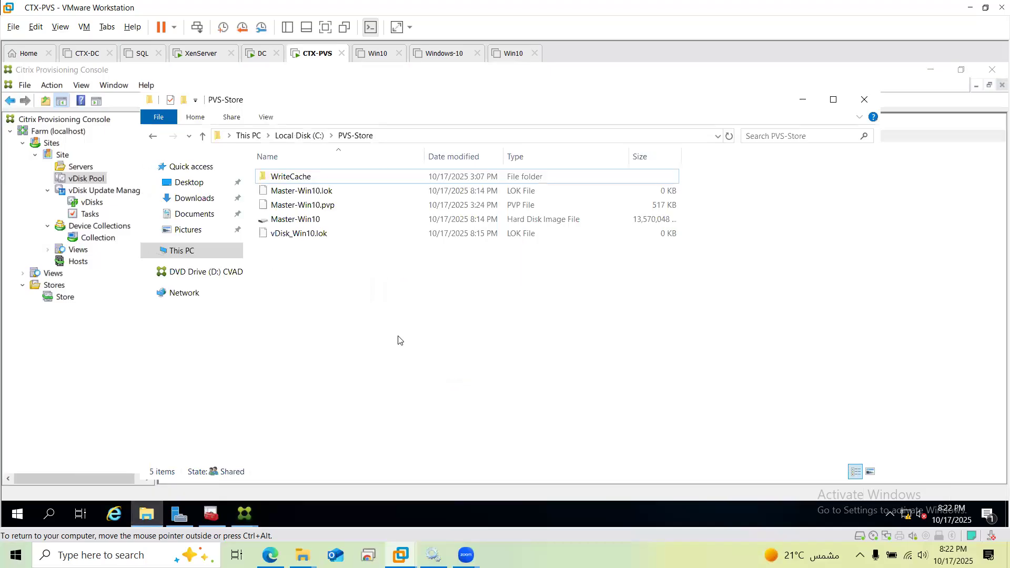
double_click(302, 178)
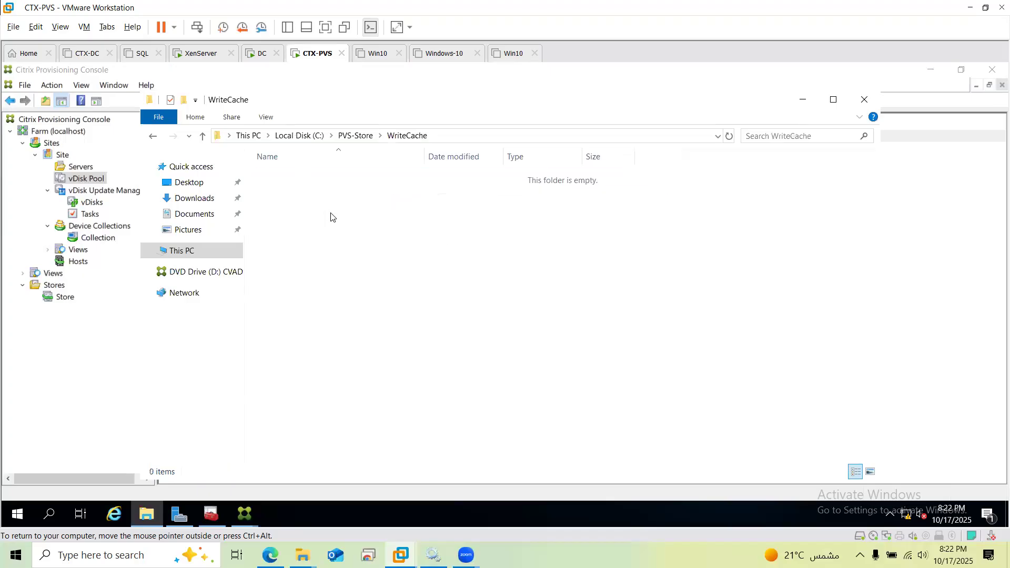
key(alt+Left)
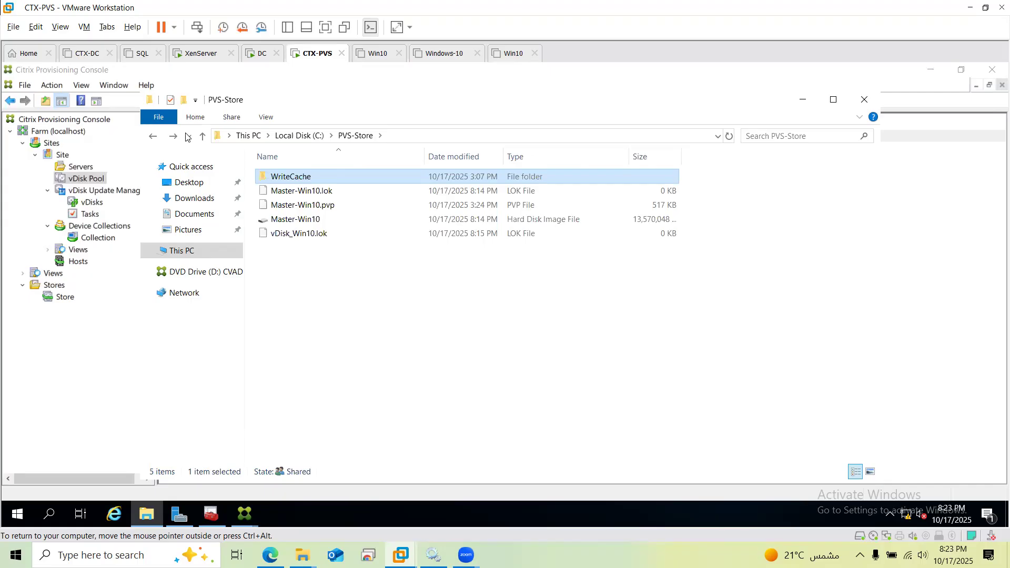
Start a new virtual machine from the Home tab and name it Windows10
click(30, 59)
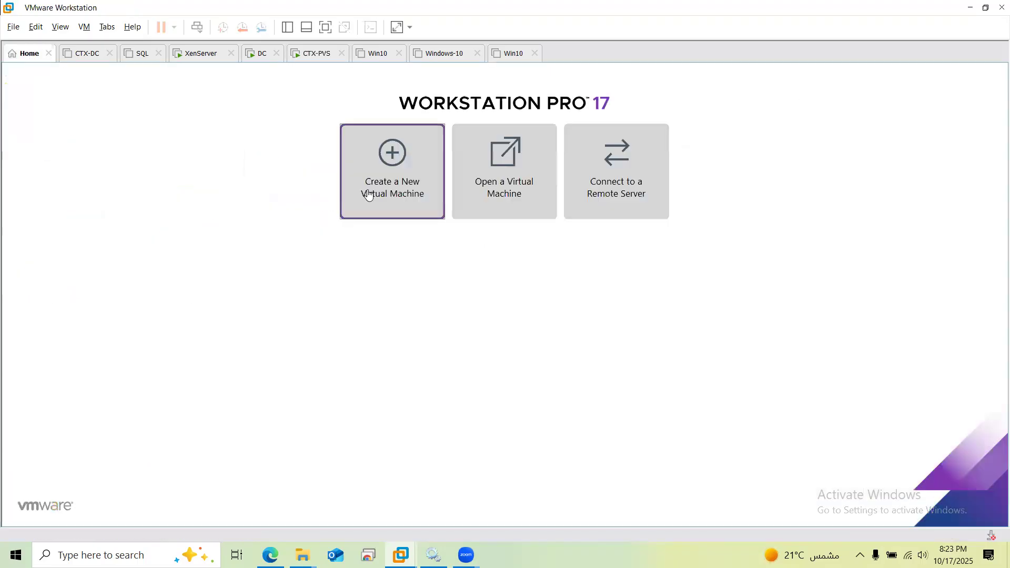
click(392, 184)
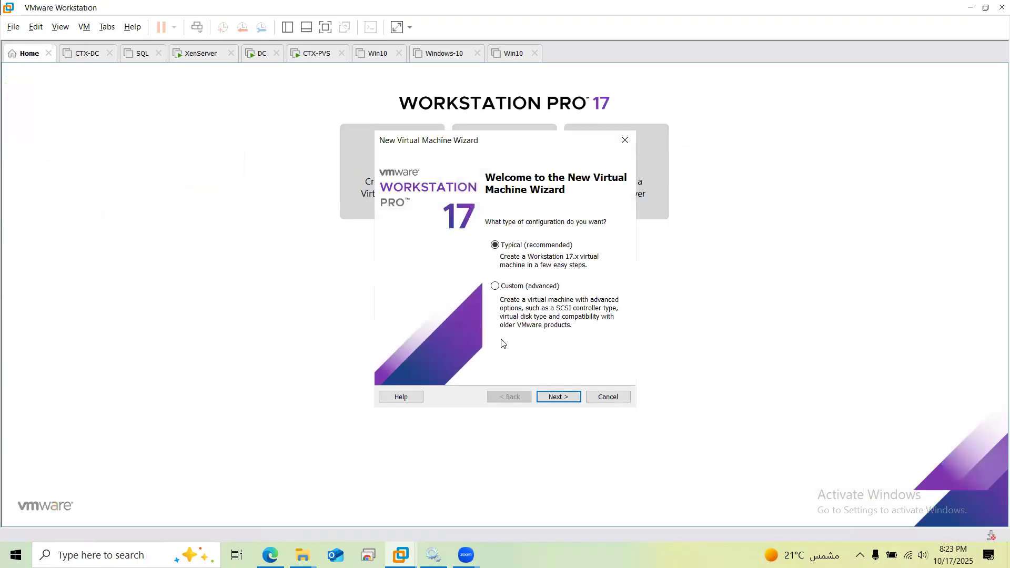
key(Return)
key(Return)
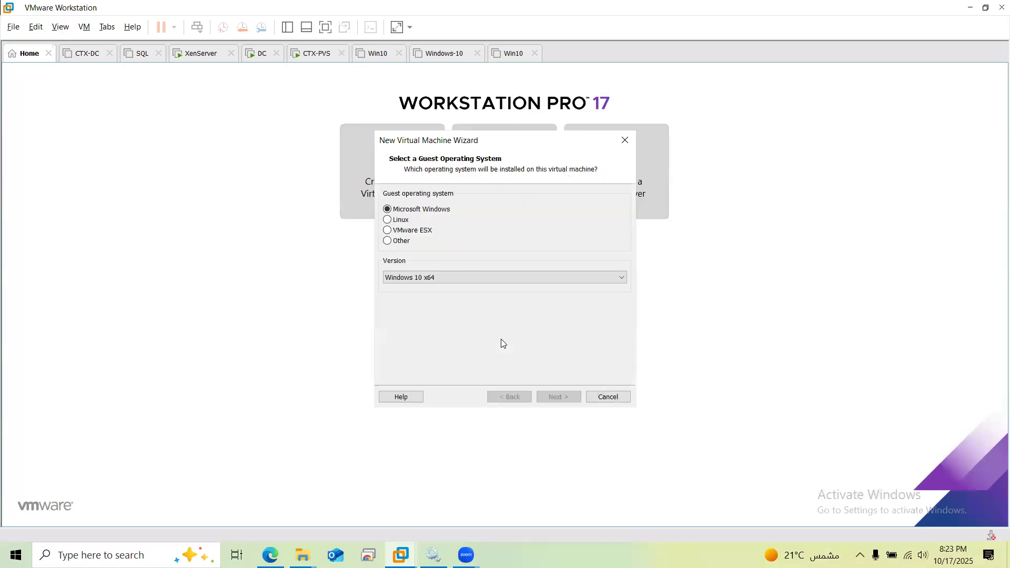
key(Return)
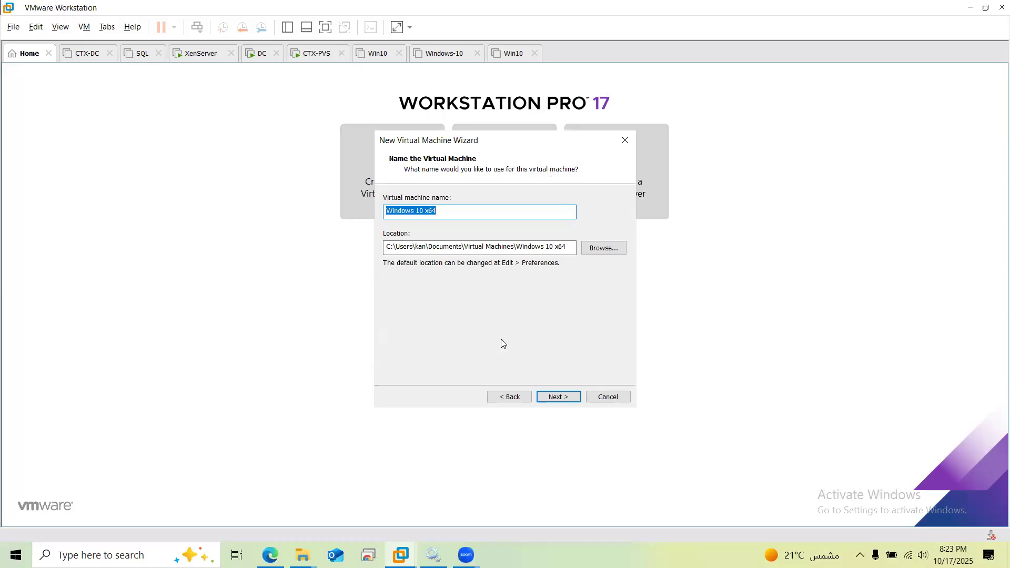
key(End)
key(BackSpace)
key(BackSpace)
key(BackSpace)
key(BackSpace)
key(Left)
key(BackSpace)
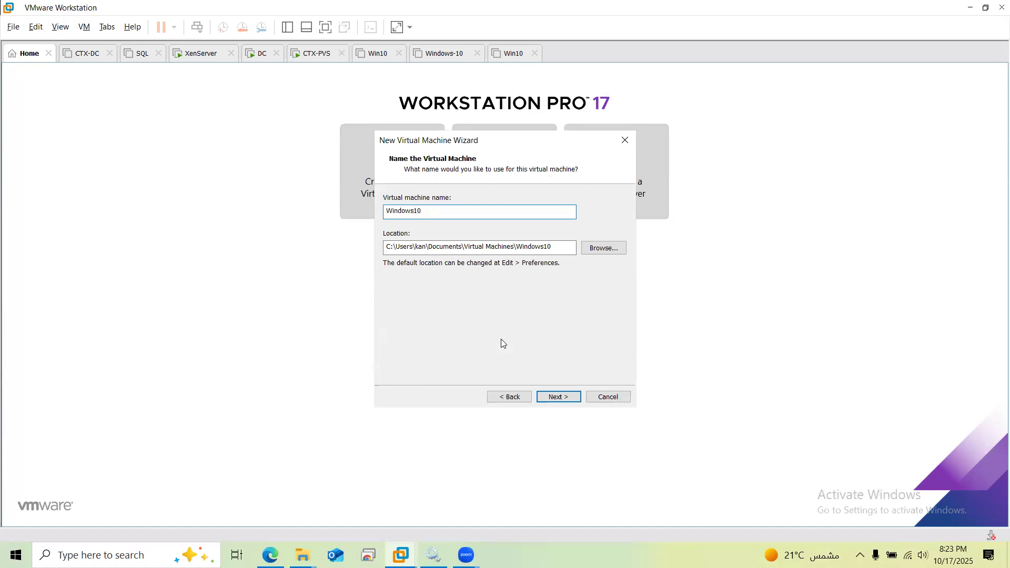
click(573, 403)
Set the Windows10 VM's maximum disk size to 1 GB
click(474, 227)
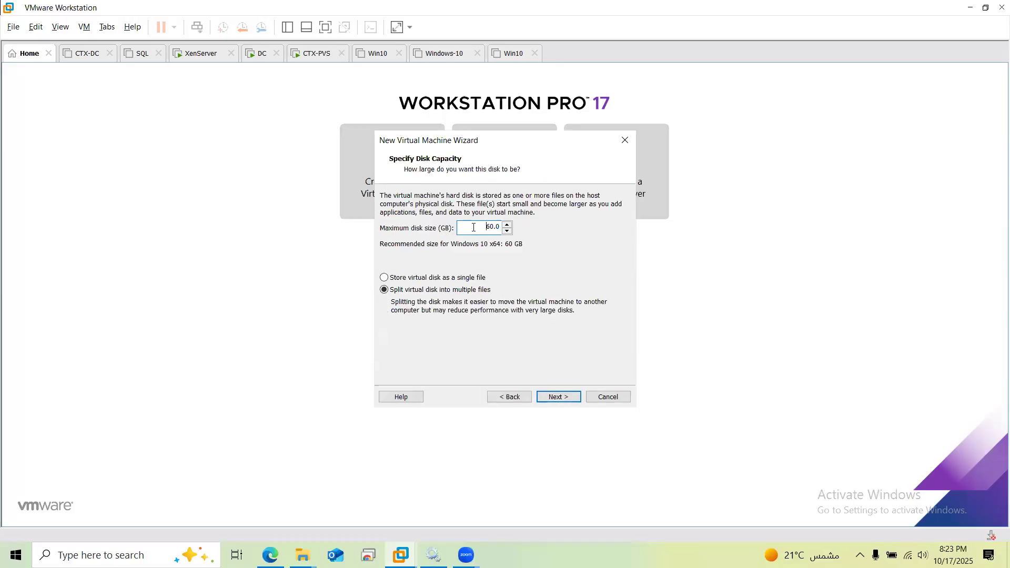
key(Delete)
key(Delete)
key(Delete)
key(Delete)
text(1)
click(562, 397)
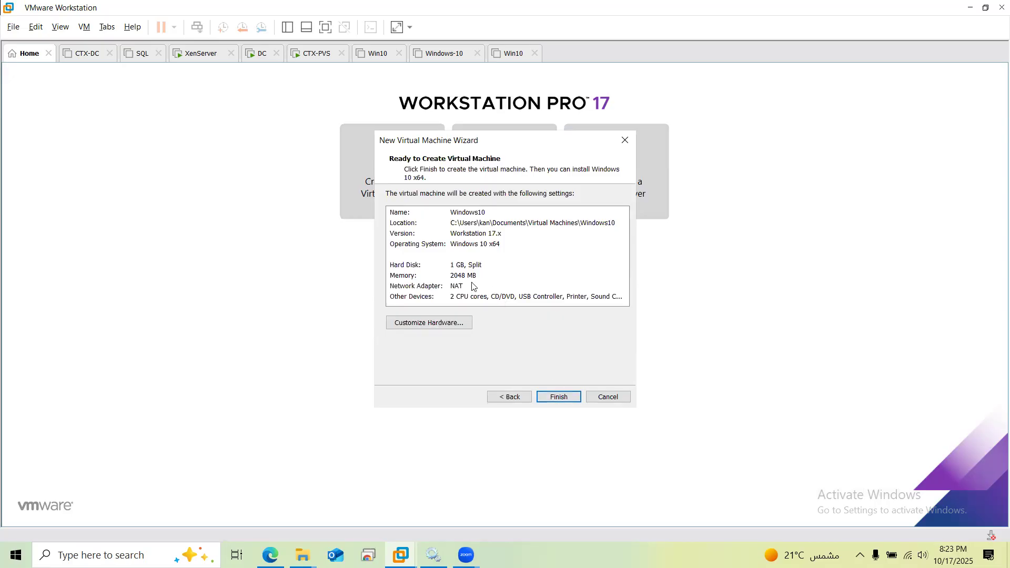
Finish creating the Windows10 VM, power it on, and dismiss the sata0:1 prompt
click(559, 398)
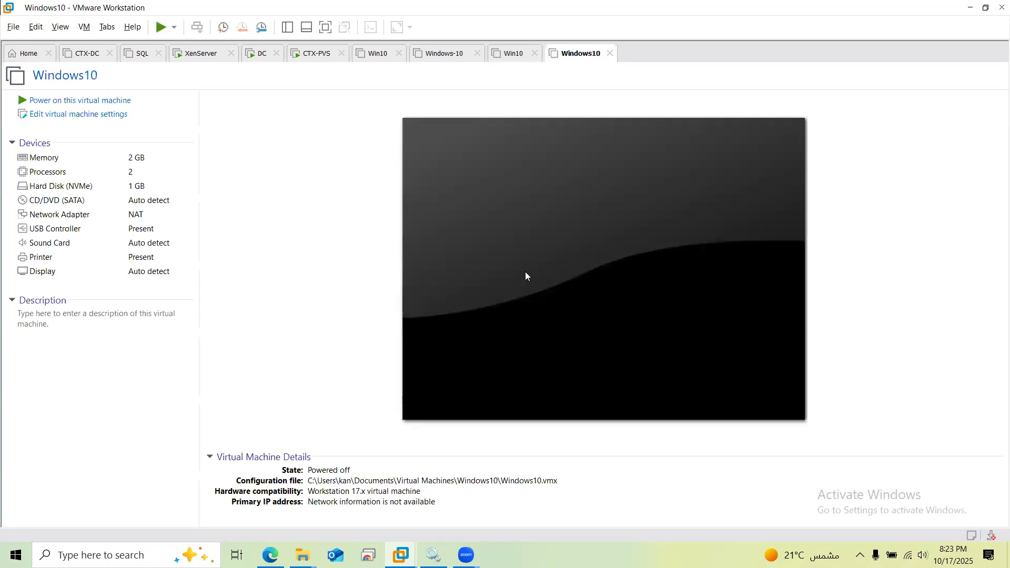
click(111, 101)
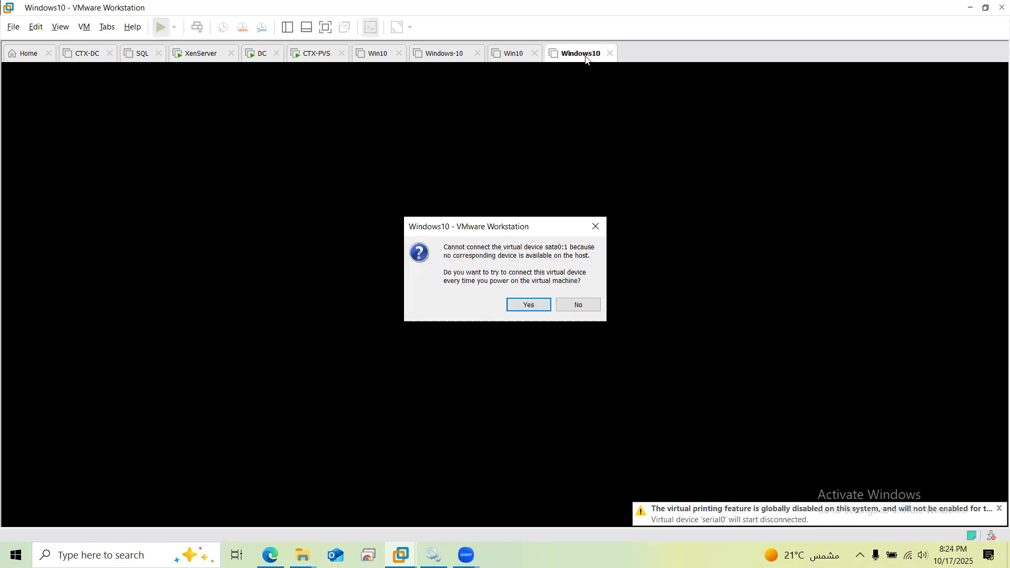
key(Return)
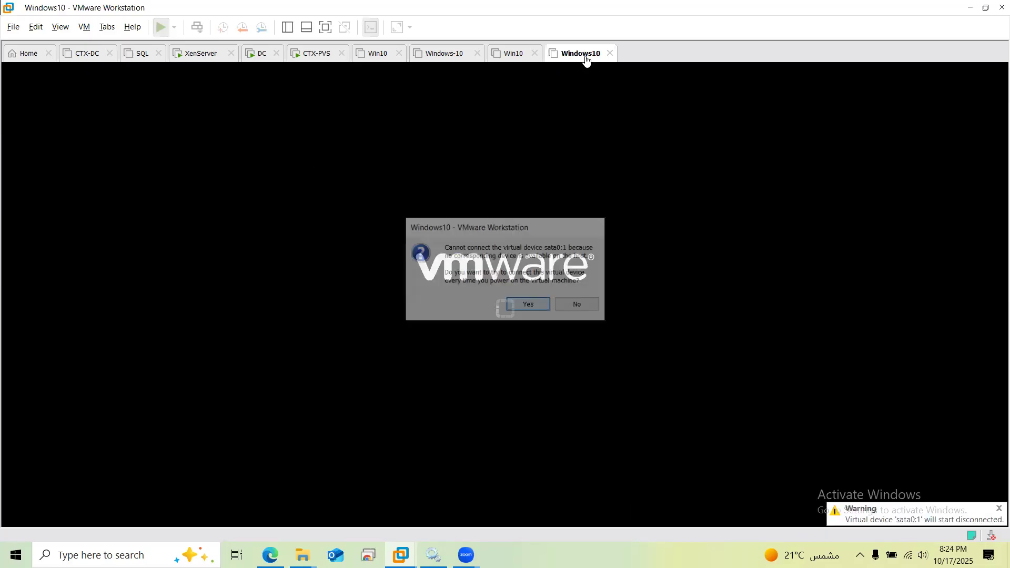
right_click(579, 58)
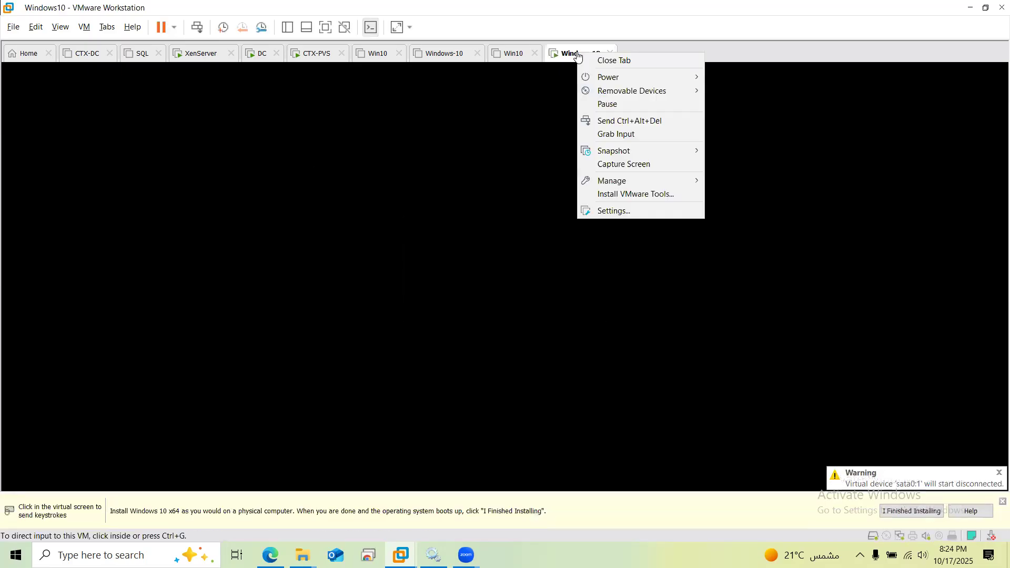
Shut down the Windows10 guest from the VM tab's Power menu
key(Down)
key(Right)
key(Down)
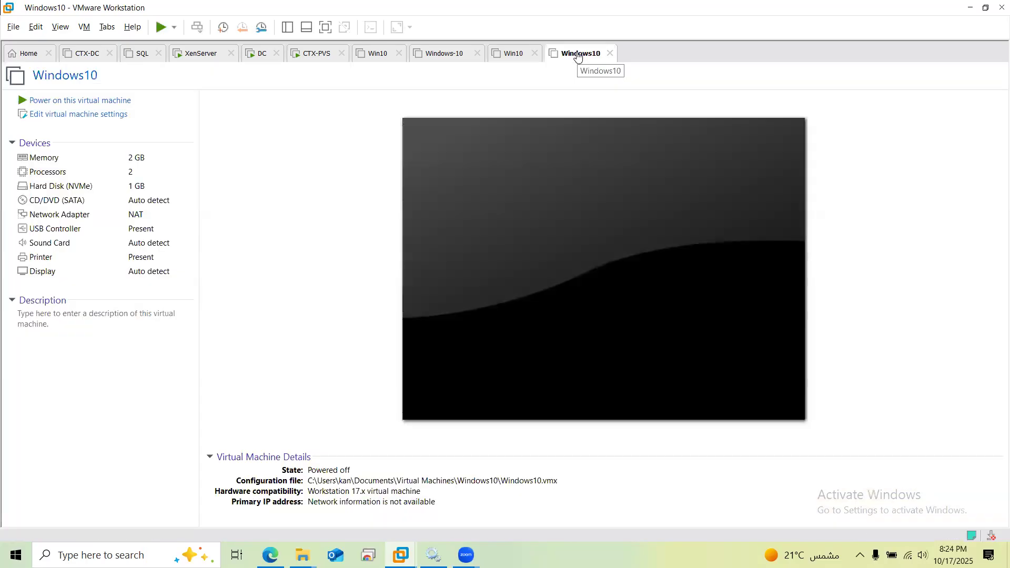
right_click(578, 54)
click(578, 55)
Change the Windows10 VM's firmware type from UEFI to BIOS
key(ctrl+d)
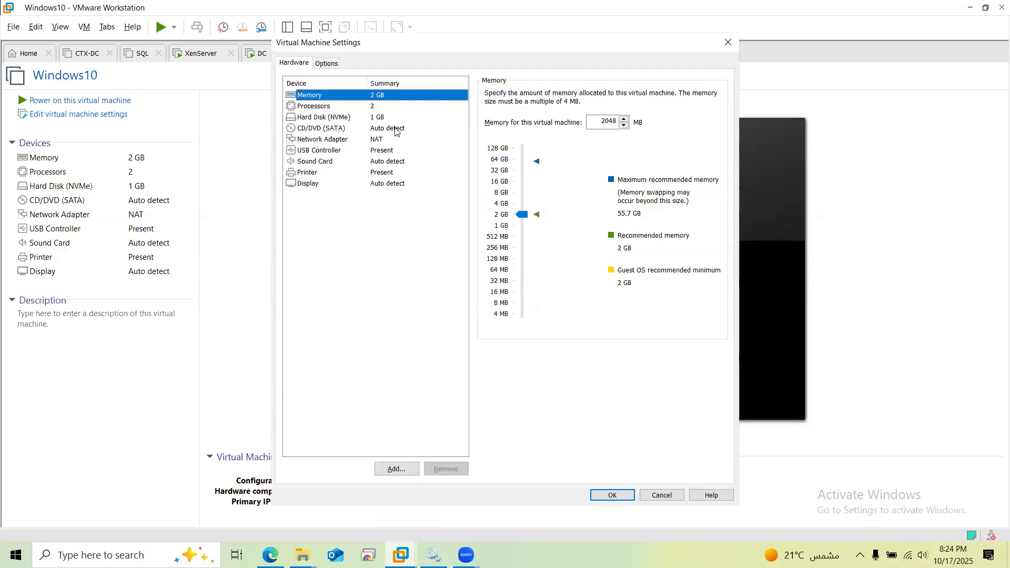
click(334, 63)
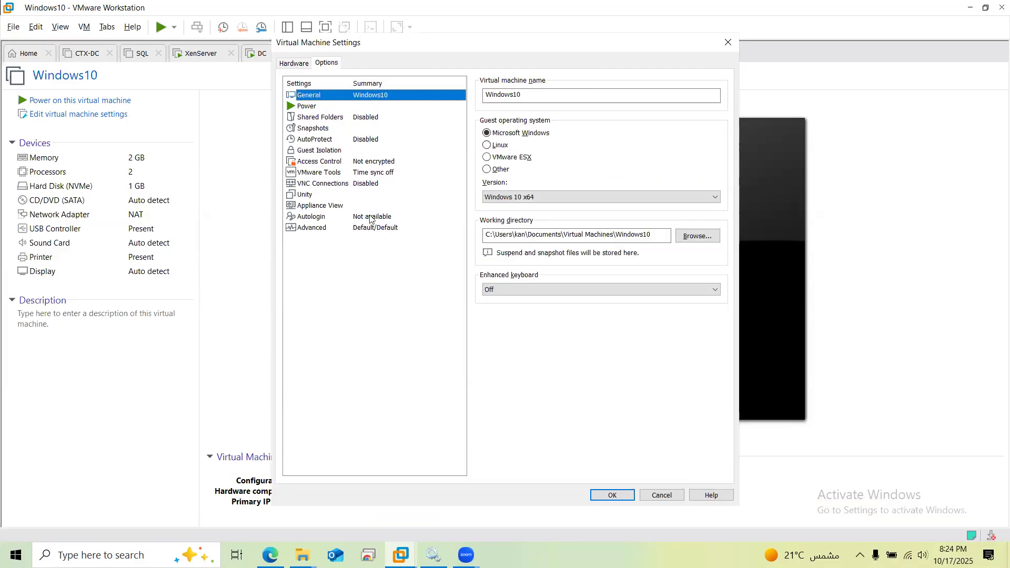
click(487, 295)
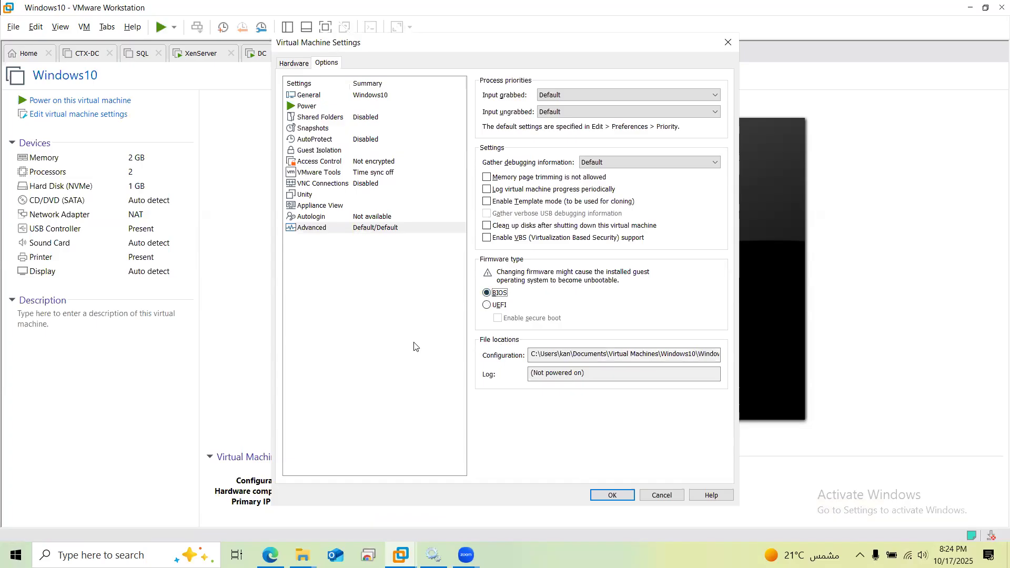
Keep the CD/DVD drive on the physical drive instead of an ISO, and save the settings
click(296, 66)
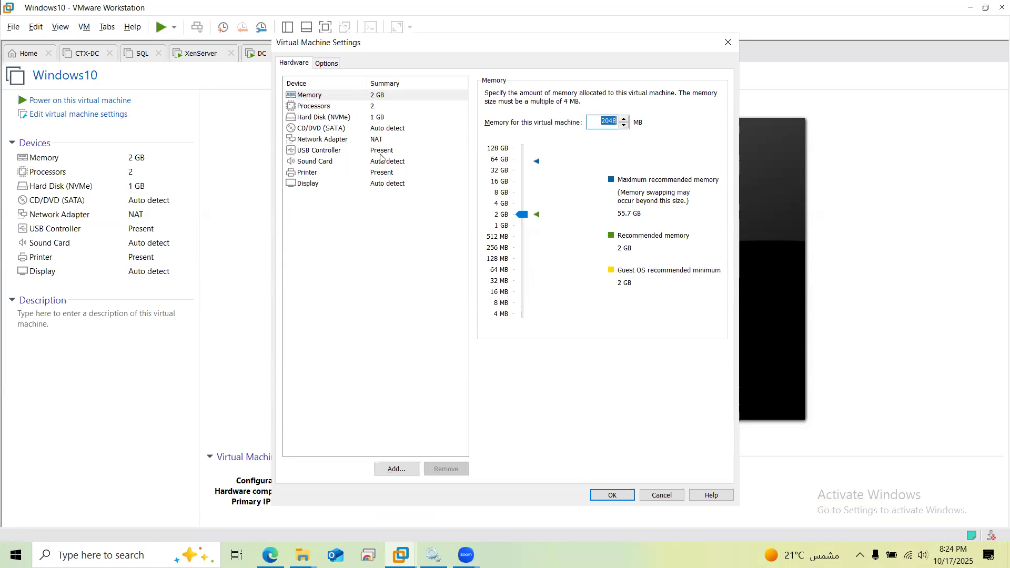
click(396, 130)
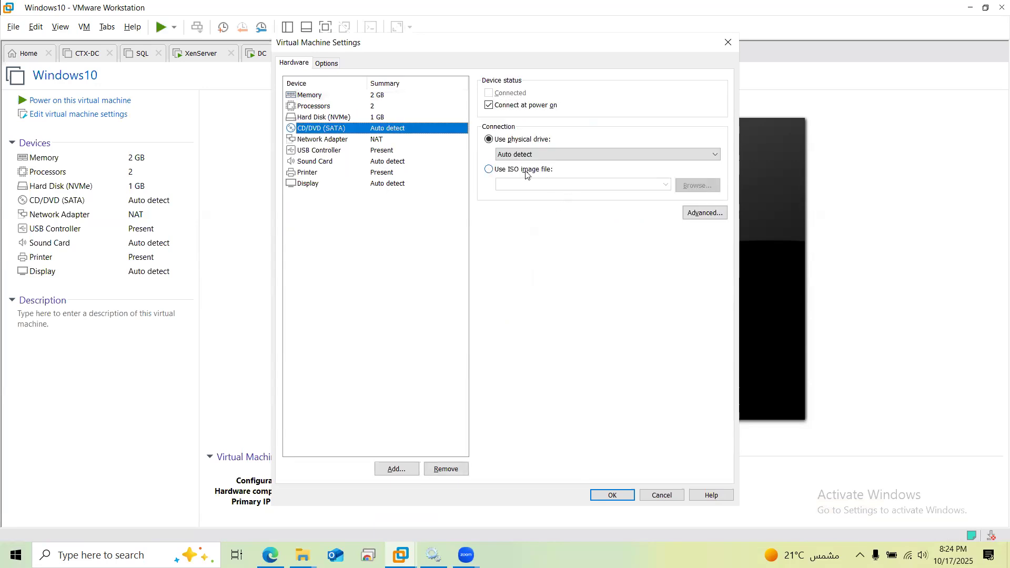
click(529, 171)
click(693, 188)
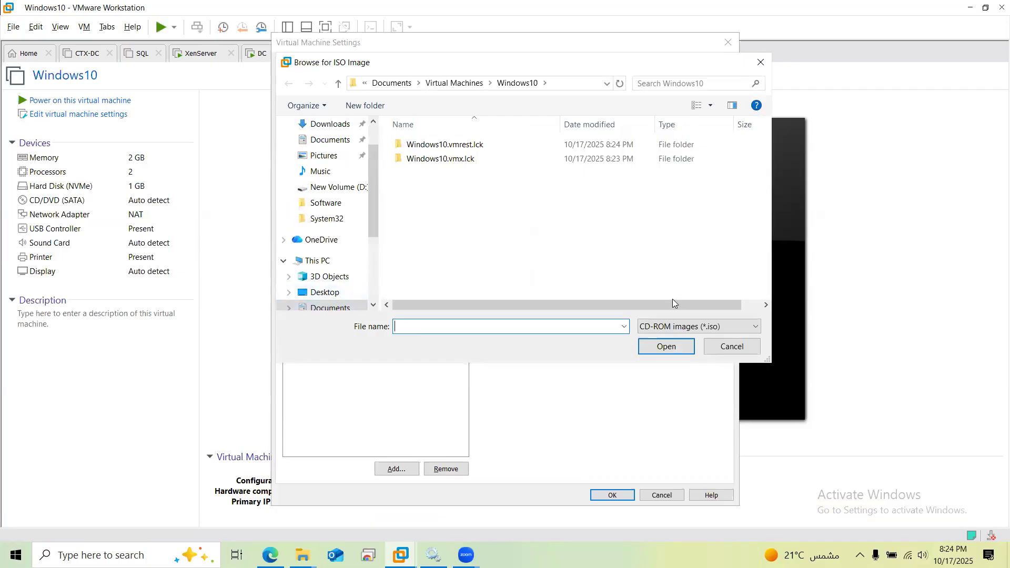
click(723, 352)
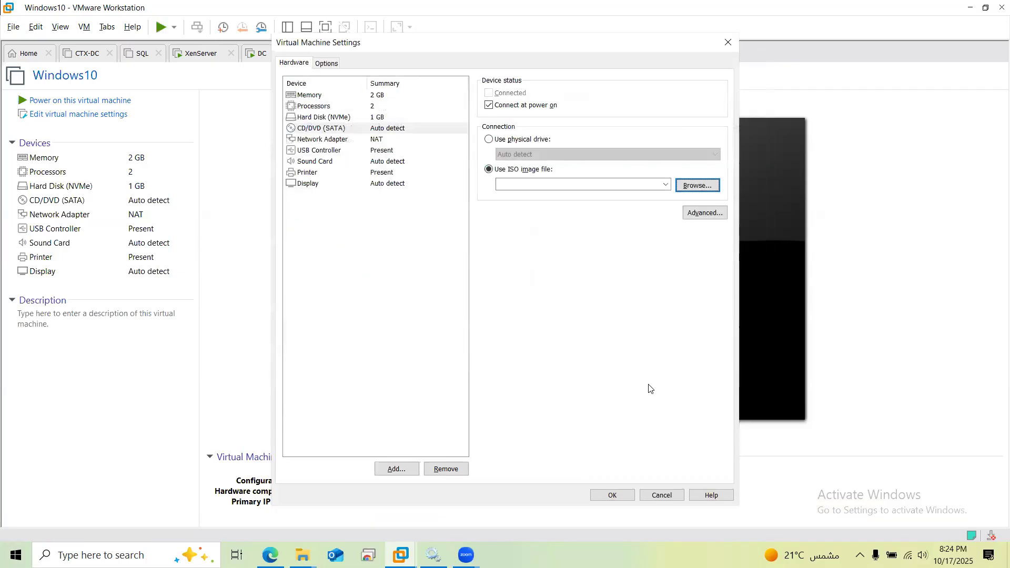
click(487, 139)
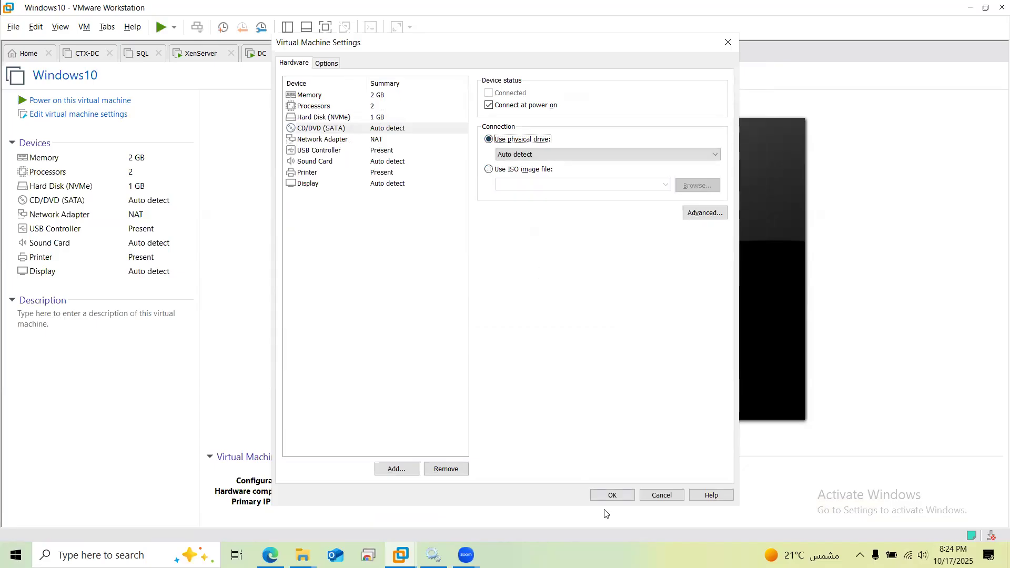
click(613, 495)
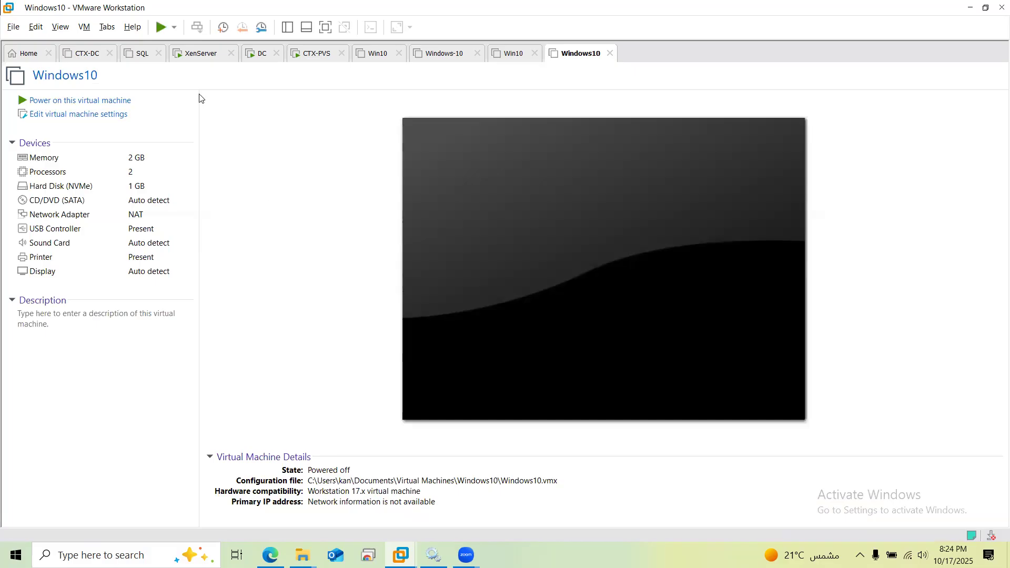
On the DC, open DHCP and show Scope [192.168.1.0] options, including 066 and 067
click(259, 55)
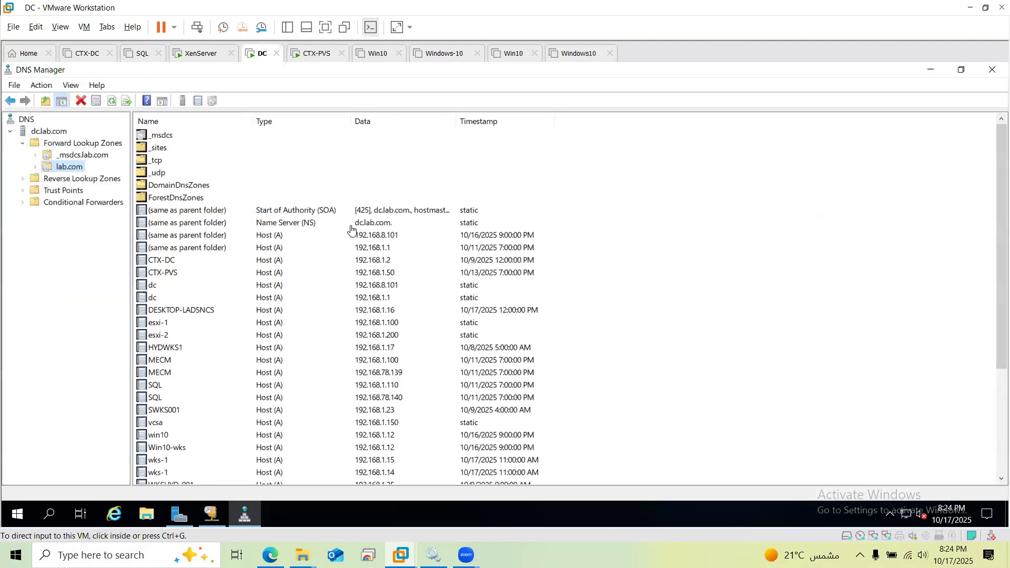
click(213, 517)
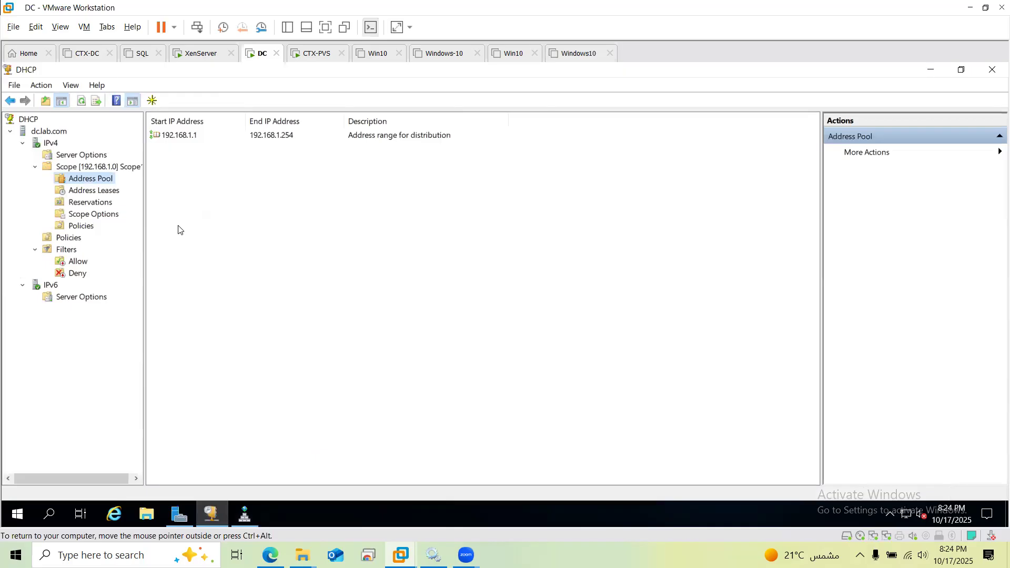
click(90, 216)
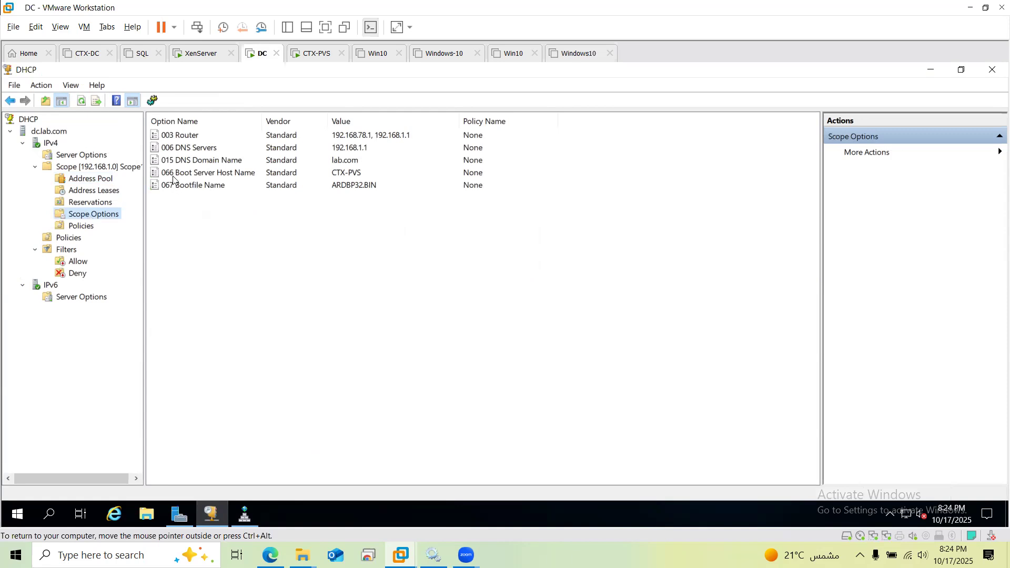
right_click(110, 219)
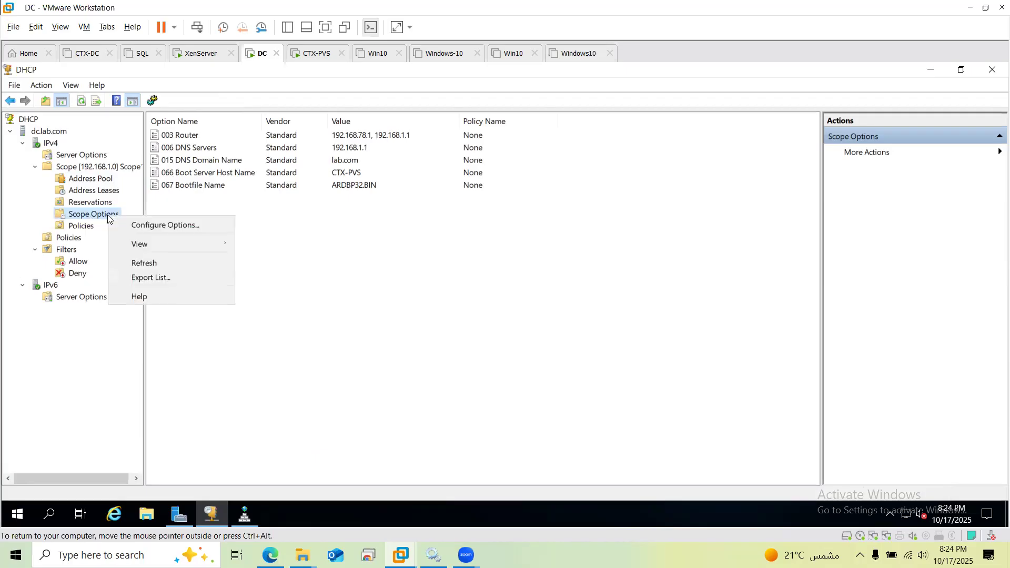
Open Configure Options for the scope and select 066 Boot Server Host Name (CTX-PVS)
click(151, 227)
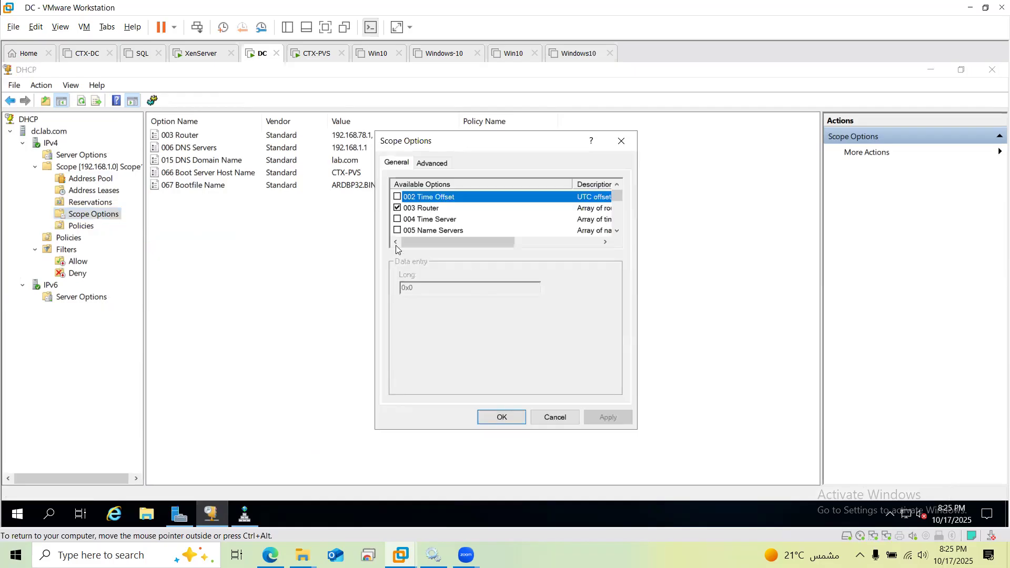
mouse_move(622, 203)
mouse_down()
mouse_move(627, 226)
mouse_move(626, 217)
mouse_up()
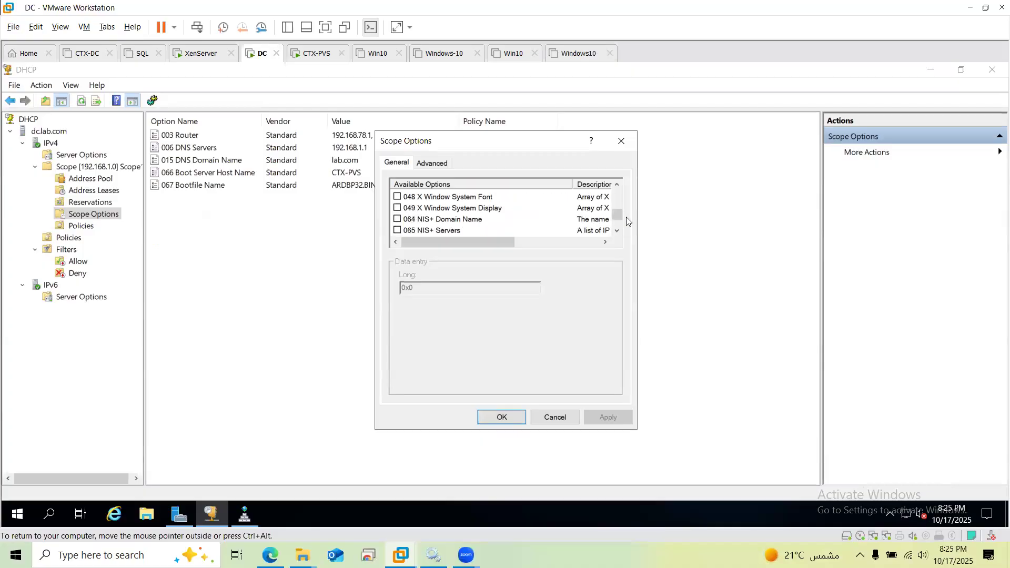
click(620, 230)
click(620, 229)
click(619, 229)
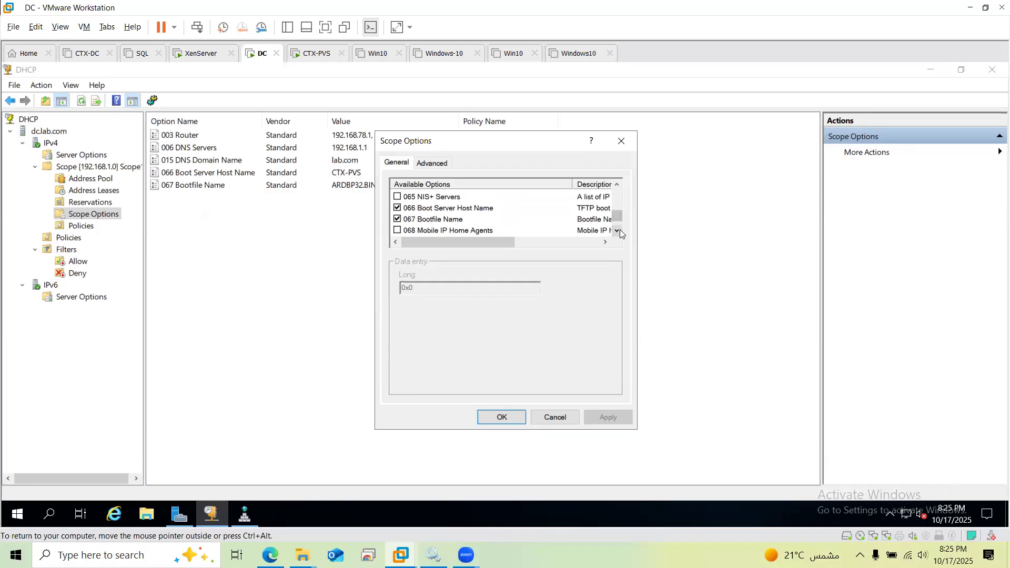
click(473, 209)
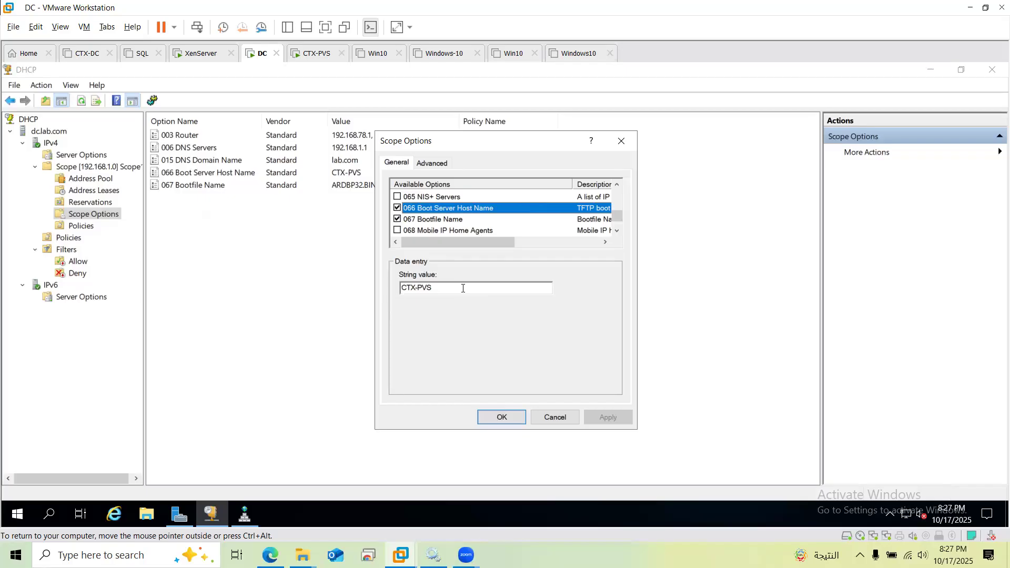
Select and tick 067 Bootfile Name (ARDBP32.BIN), then cancel the dialog without saving
key(Down)
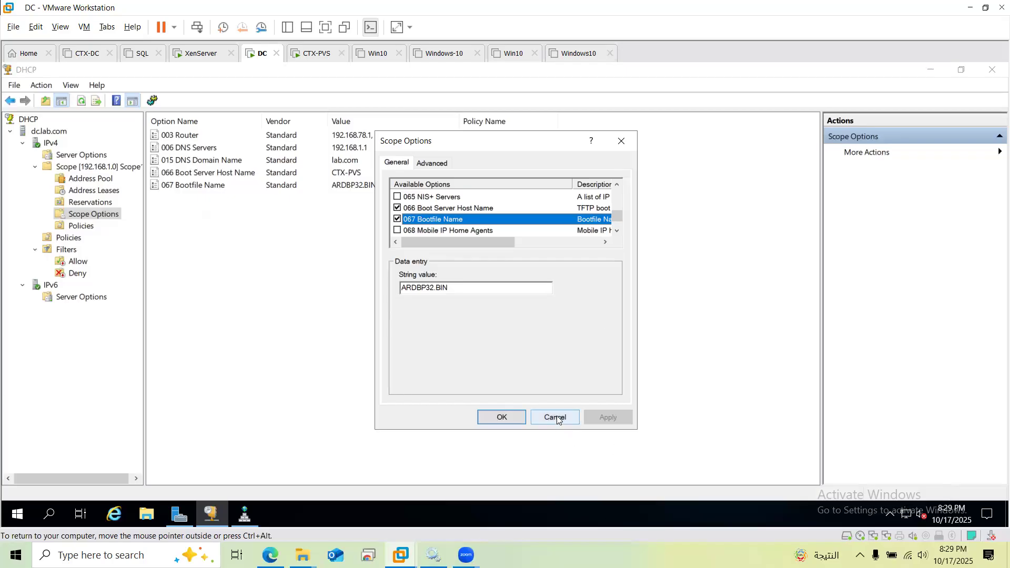
click(397, 219)
click(560, 418)
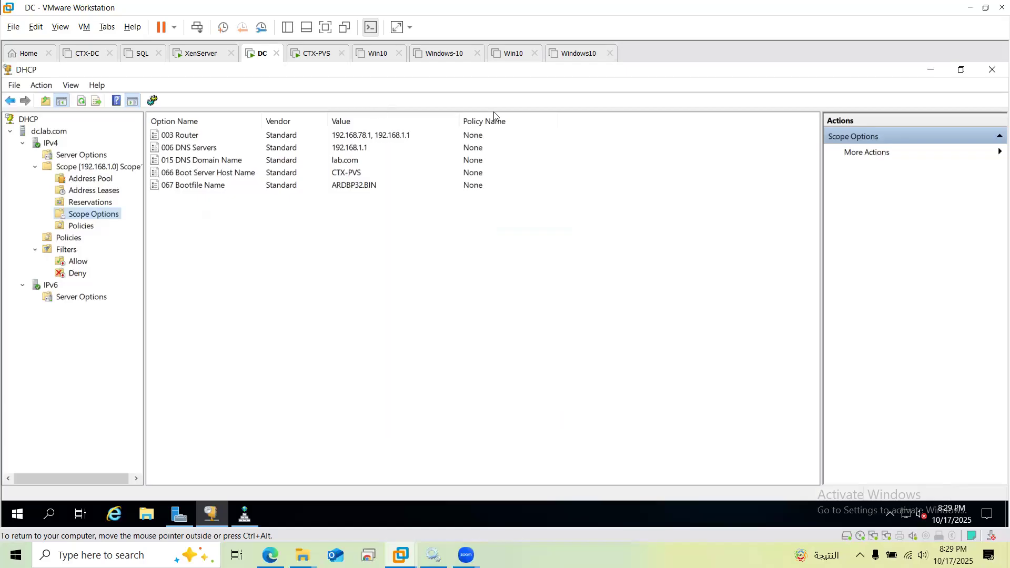
Switch back to the powered-off Windows10 virtual machine
click(581, 55)
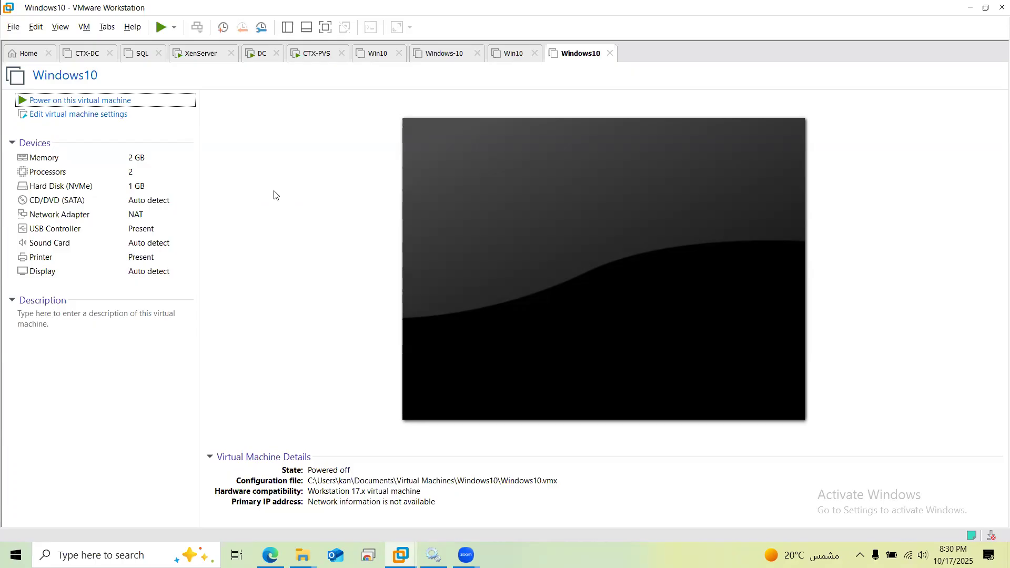
Power on the Windows10 virtual machine
click(107, 102)
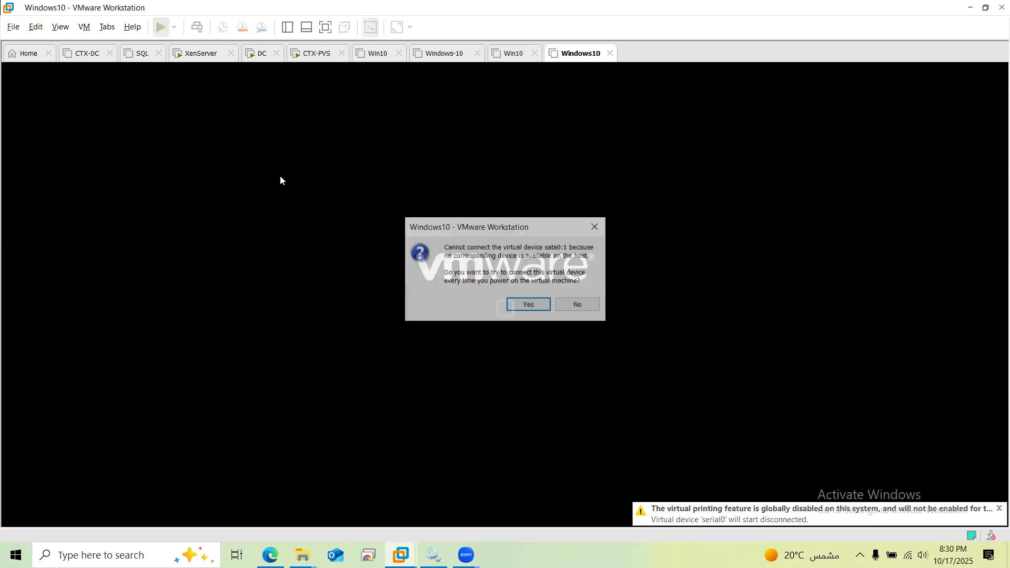
Keep connecting sata0:1 at power-on and let the VM PXE boot to 'No entry found in database'
click(543, 309)
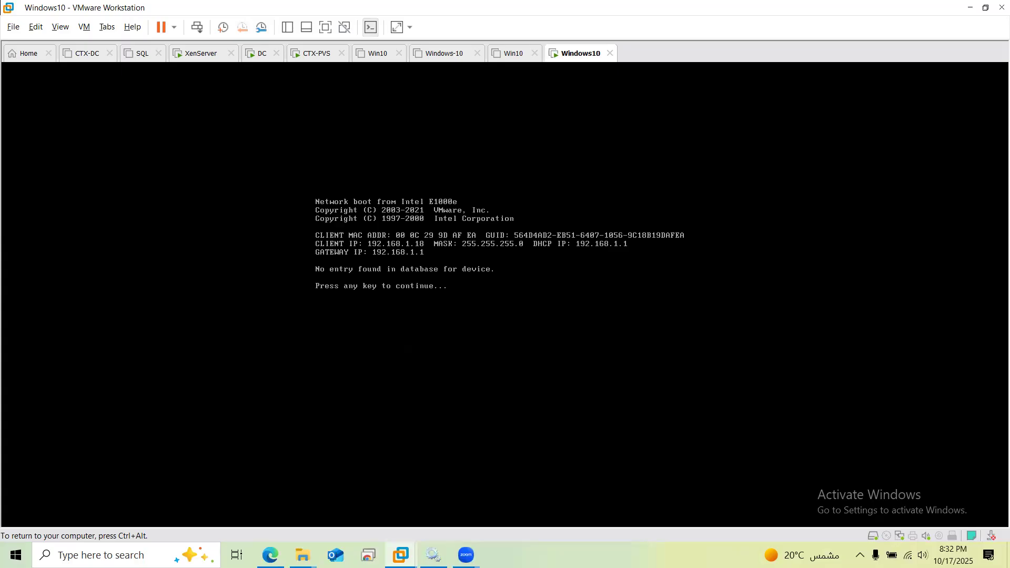
key(ctrl+alt)
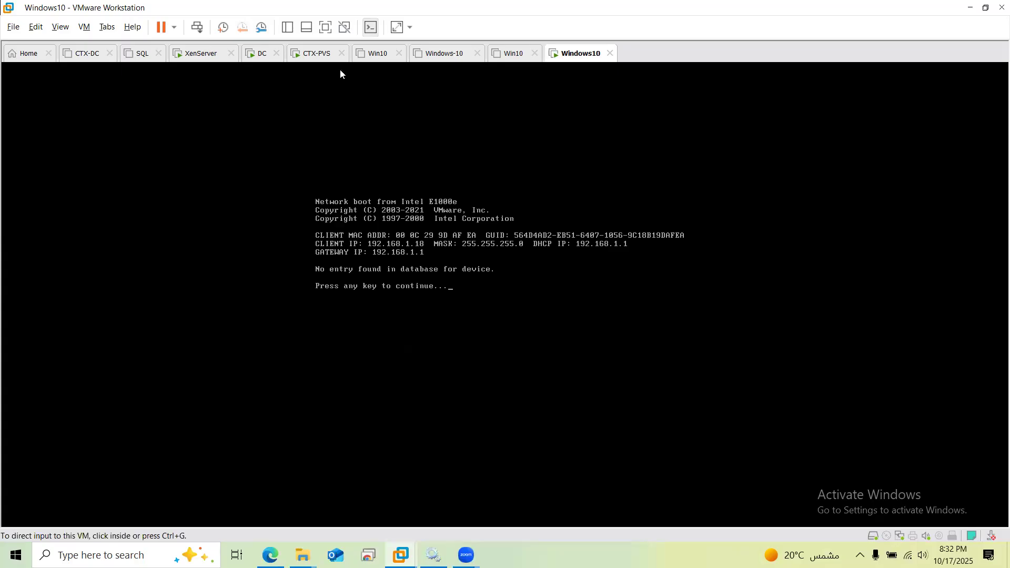
On CTX-PVS, cancel vDisk Properties and show the Collection listing the Master_Win10 device
click(315, 57)
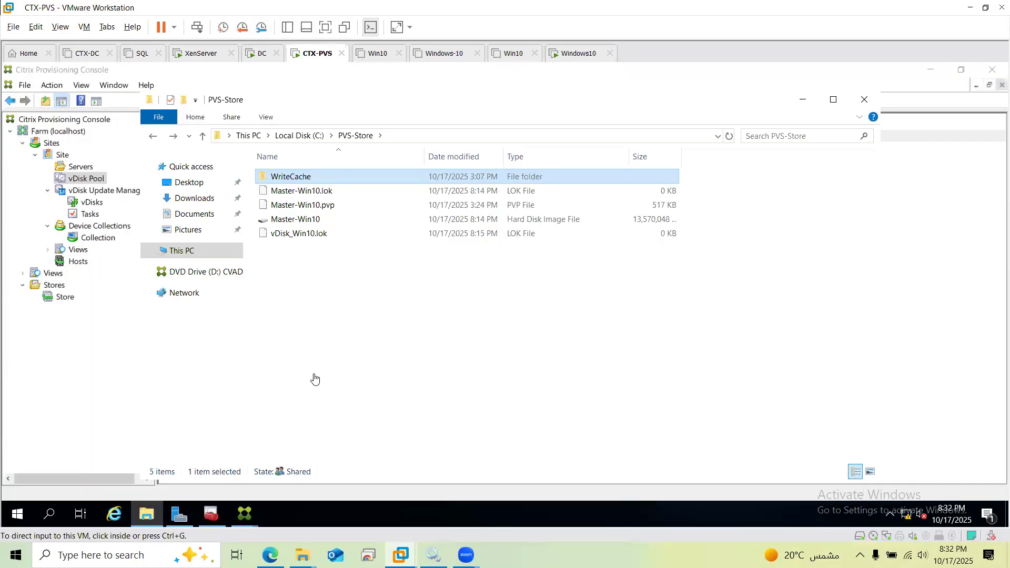
click(245, 514)
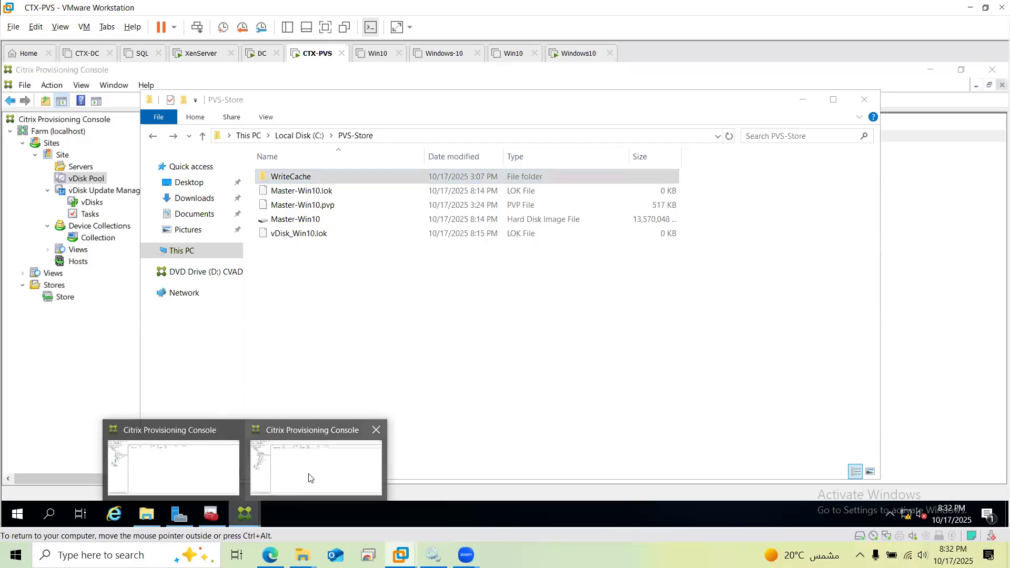
click(308, 477)
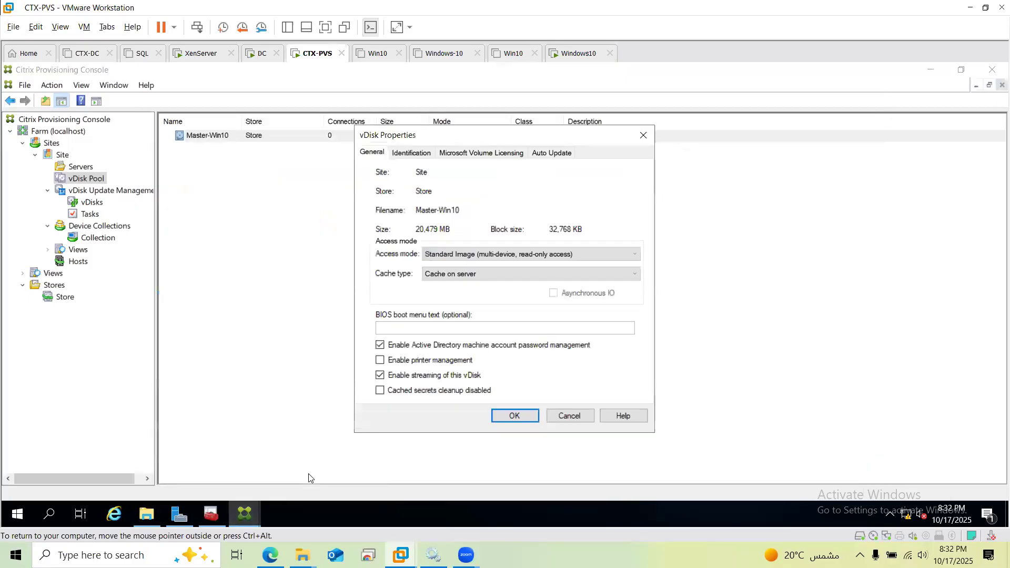
click(572, 417)
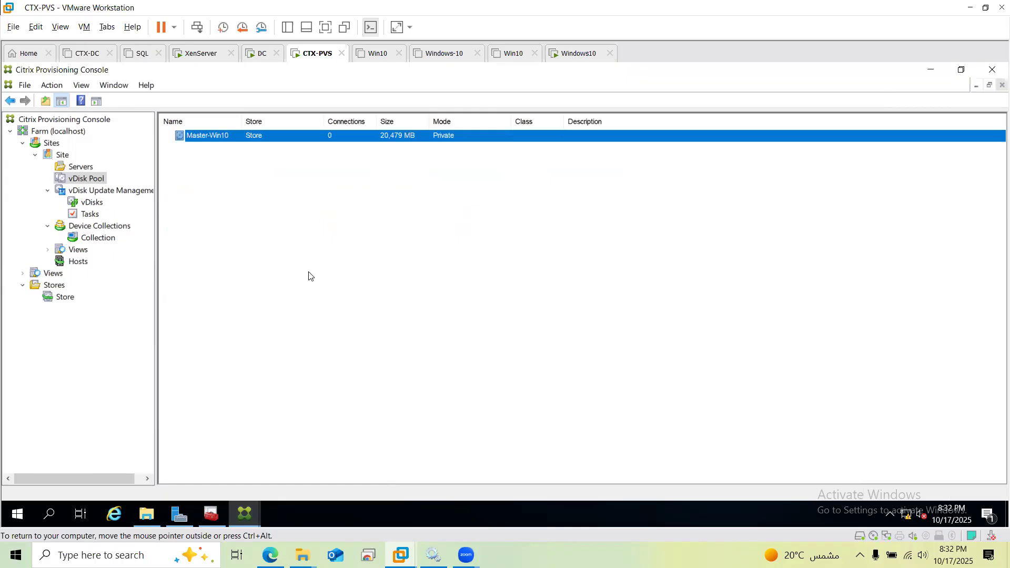
click(98, 237)
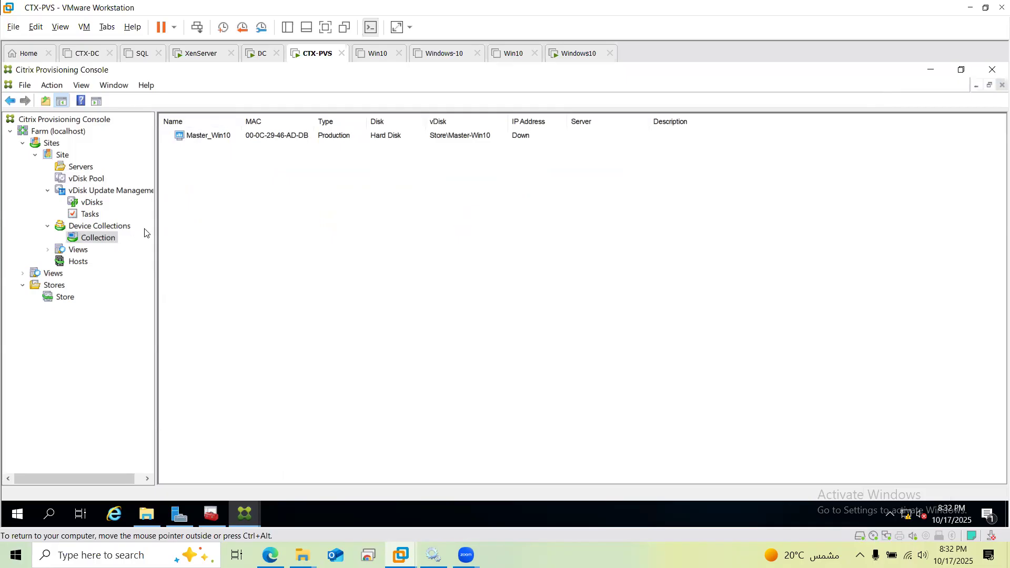
Create a new target device in Collection named D1
right_click(107, 240)
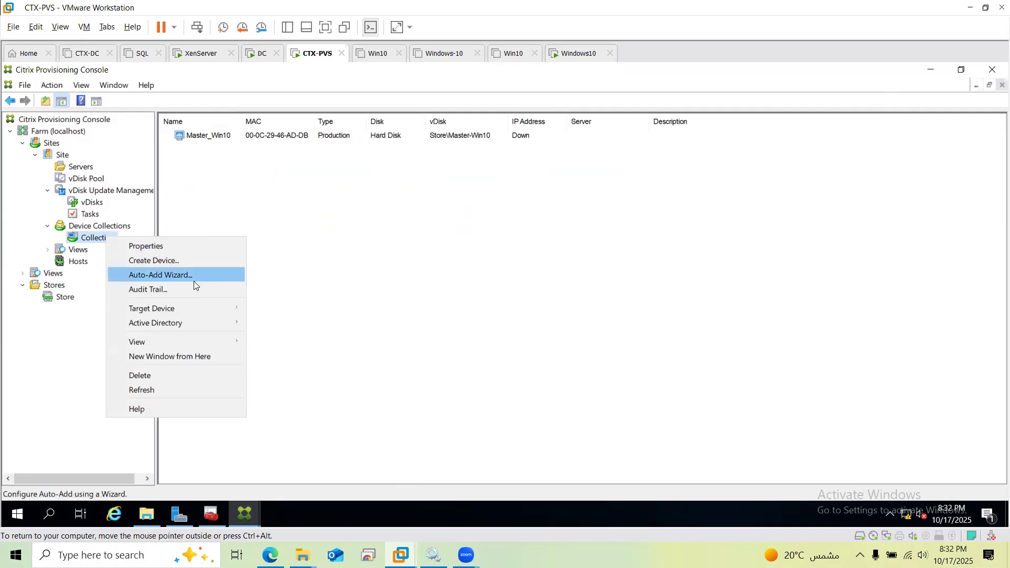
click(200, 259)
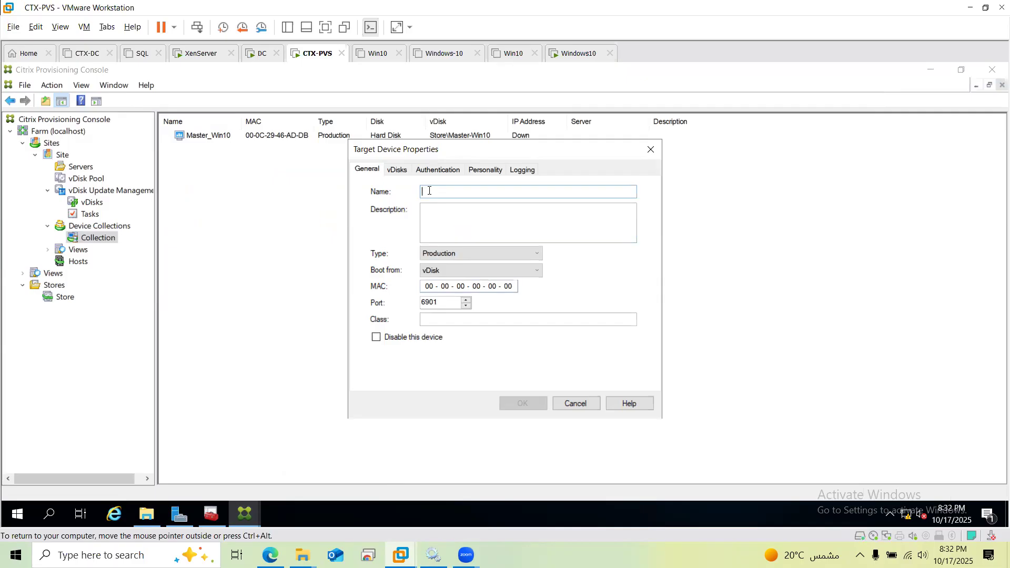
text(D)
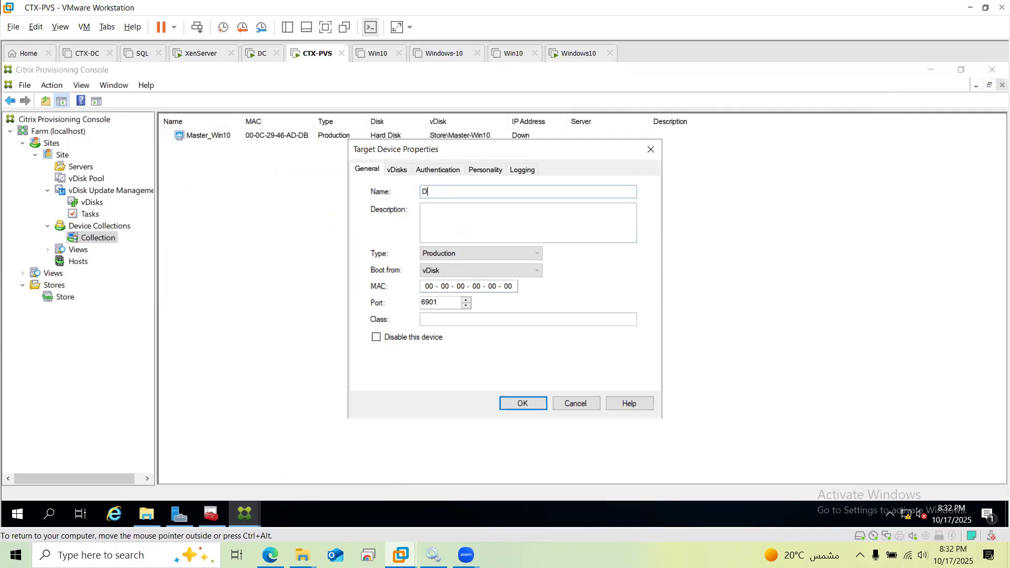
text(e)
key(BackSpace)
key(BackSpace)
text(D1)
Enter D1's MAC address 00-0C-29-9D-AF-EA and move to its vDisks settings
key(BackSpace)
key(BackSpace)
key(BackSpace)
key(BackSpace)
key(BackSpace)
key(BackSpace)
key(BackSpace)
key(BackSpace)
key(BackSpace)
key(BackSpace)
key(BackSpace)
key(BackSpace)
text(00)
text(0C)
text(29)
text(9D)
text(AF)
text(EA)
drag(451, 151, 570, 149)
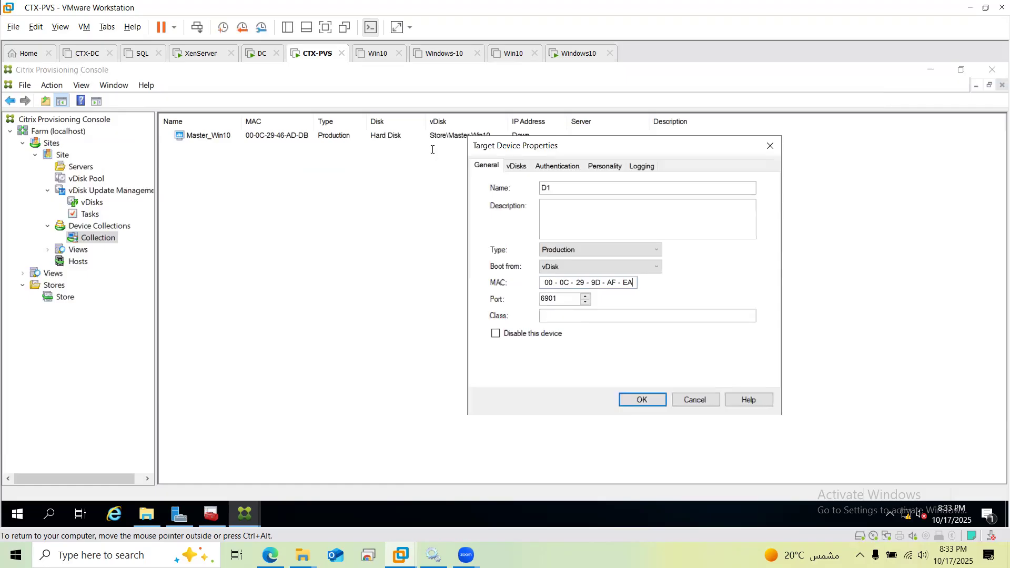
click(515, 166)
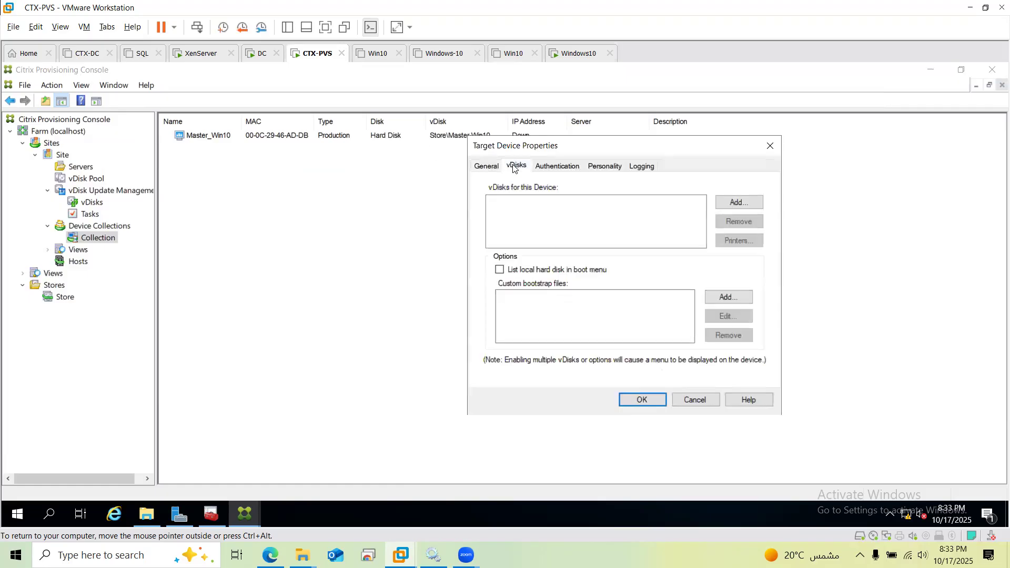
Assign the Store\Master-Win10 vDisk to D1 and save the target device
click(723, 204)
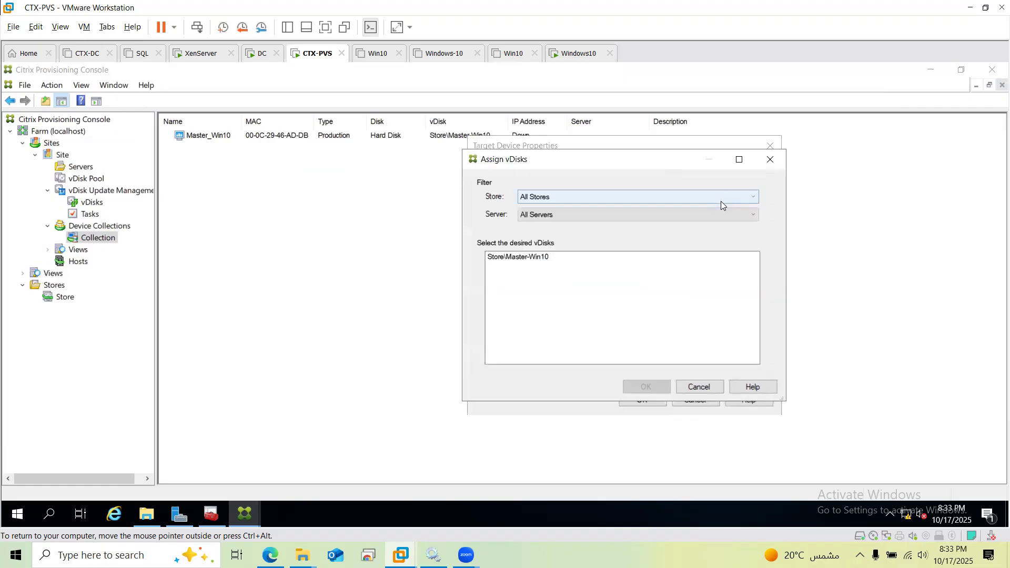
click(521, 260)
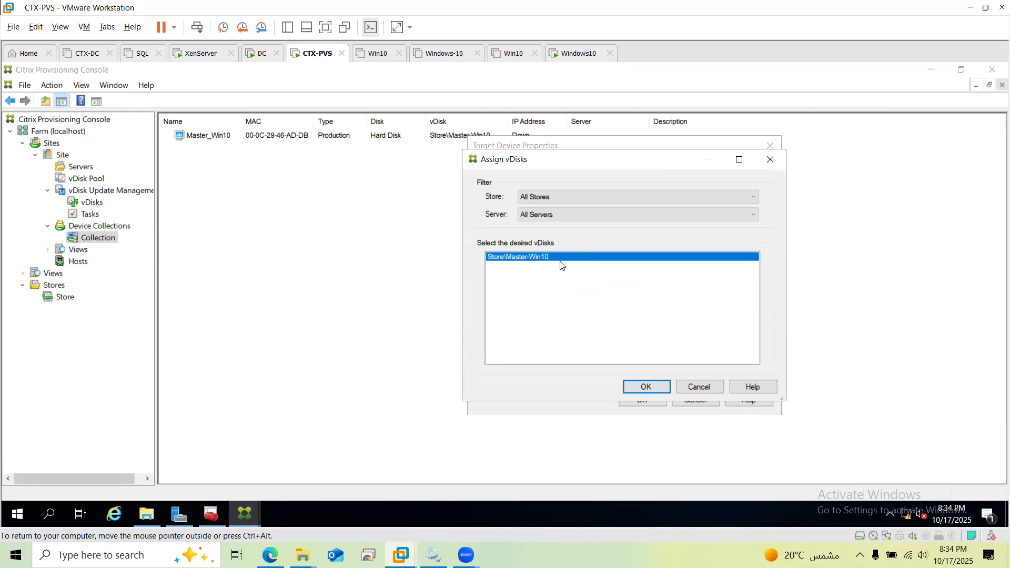
click(653, 390)
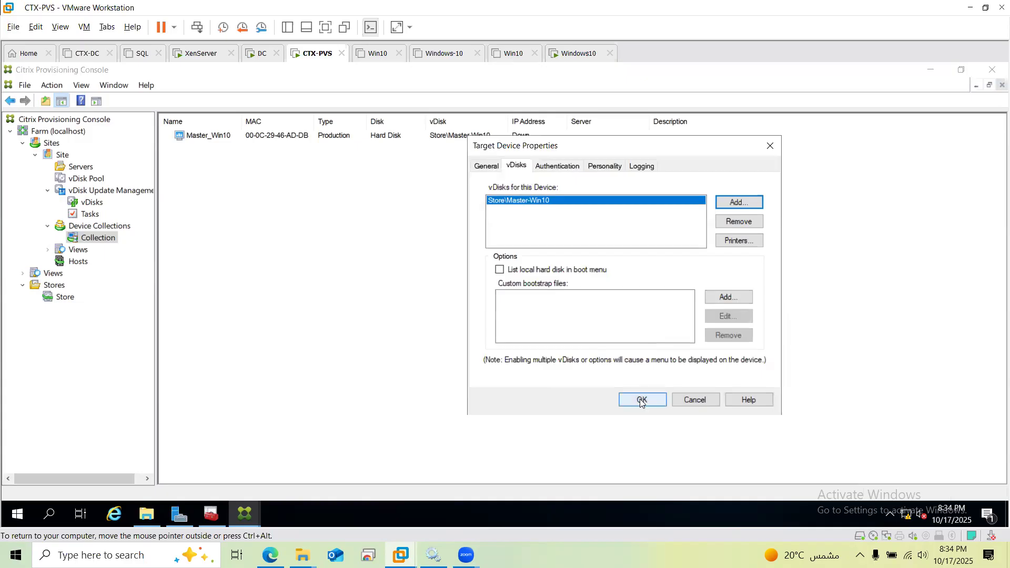
click(642, 400)
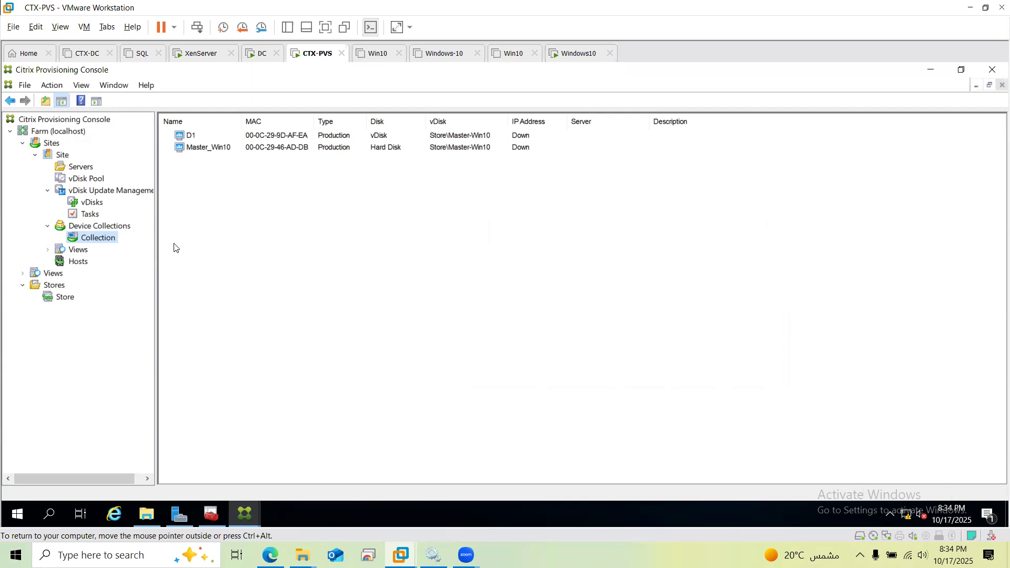
Refresh the vDisk Pool, select Master-Win10, and return to the Windows10 VM
click(90, 207)
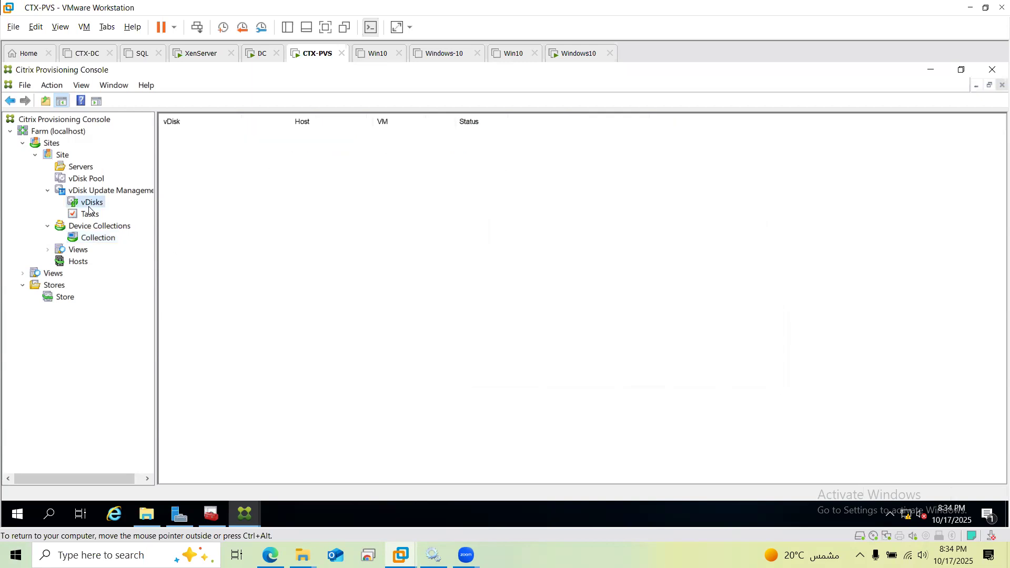
click(88, 179)
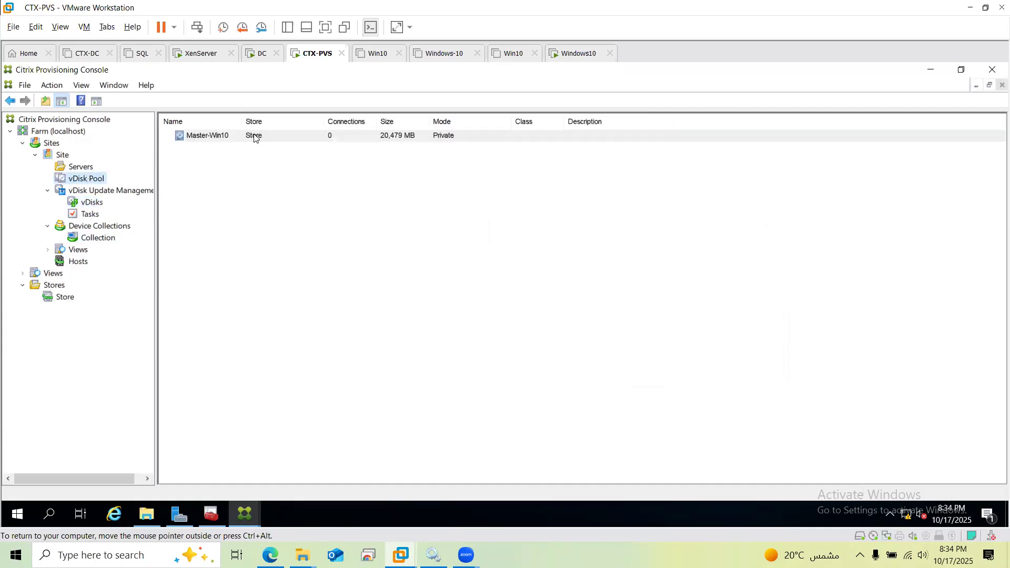
right_click(256, 136)
click(448, 156)
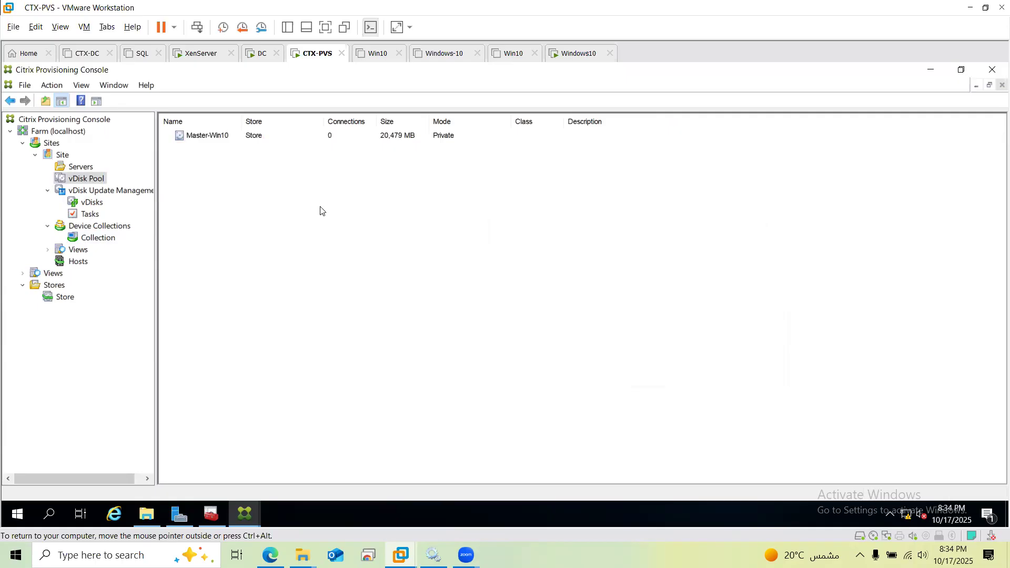
key(F5)
click(215, 135)
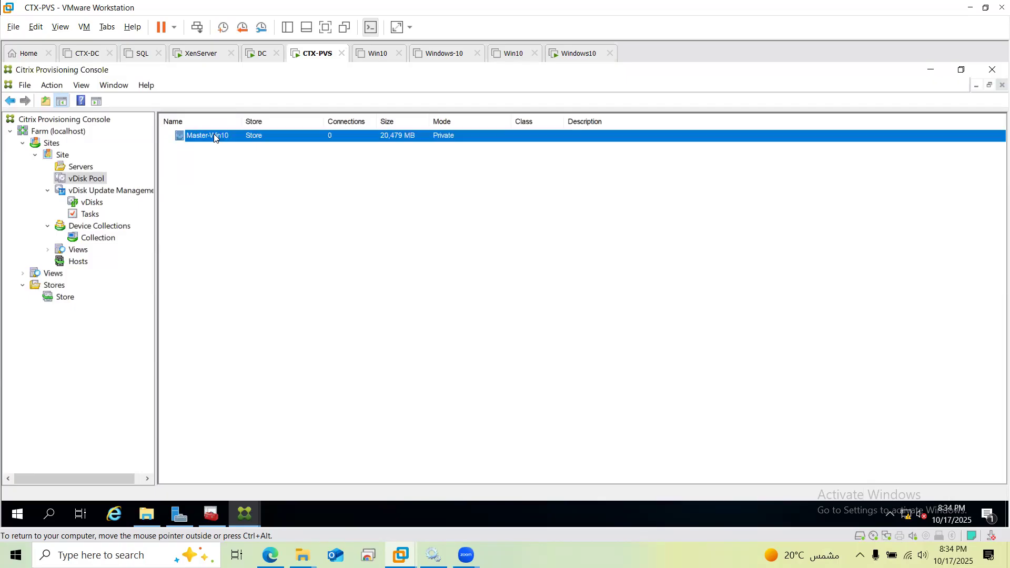
click(562, 55)
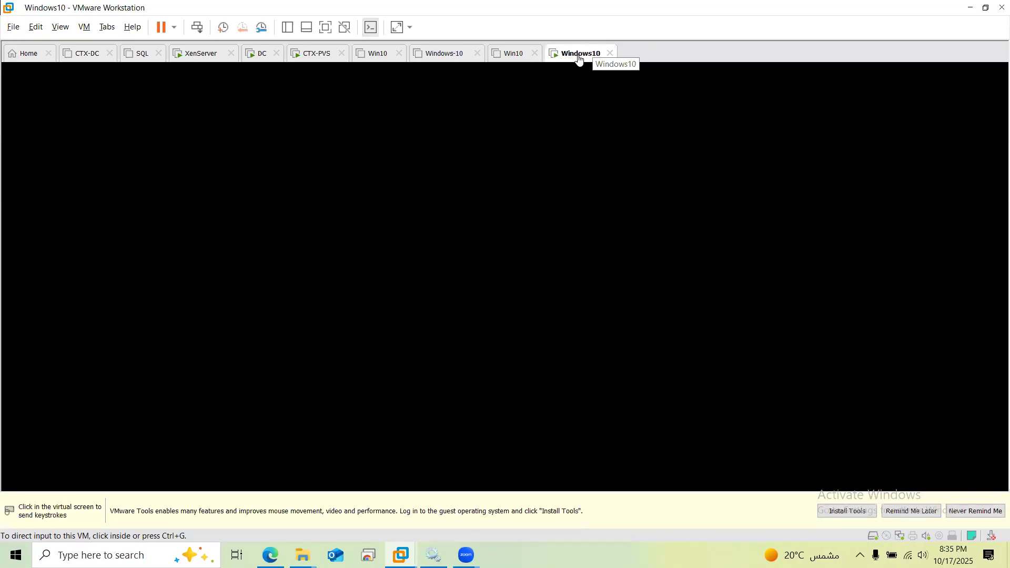
Restart the Windows10 guest using Power > Restart Guest from its tab menu
right_click(580, 59)
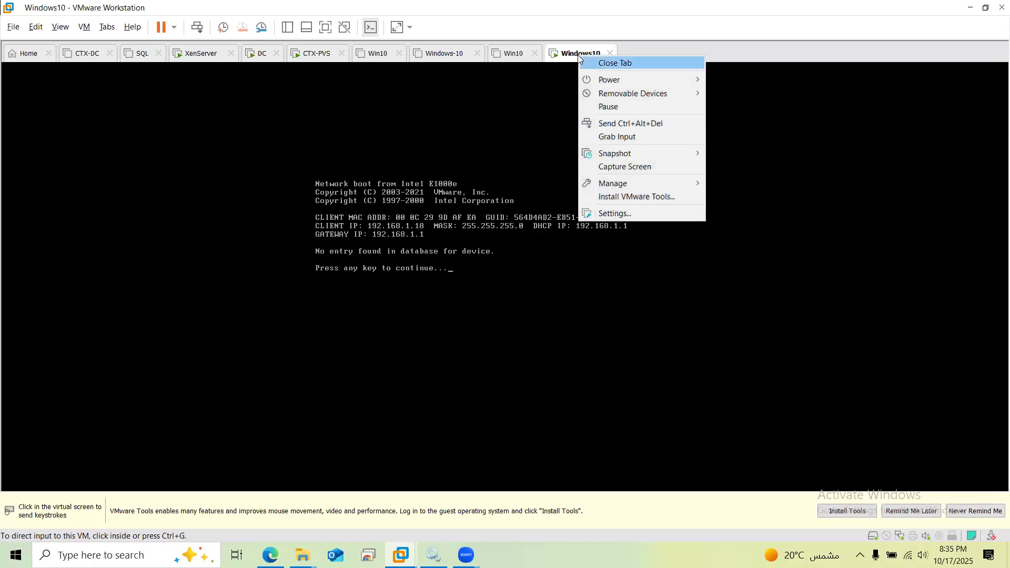
key(Down)
key(Right)
key(Down)
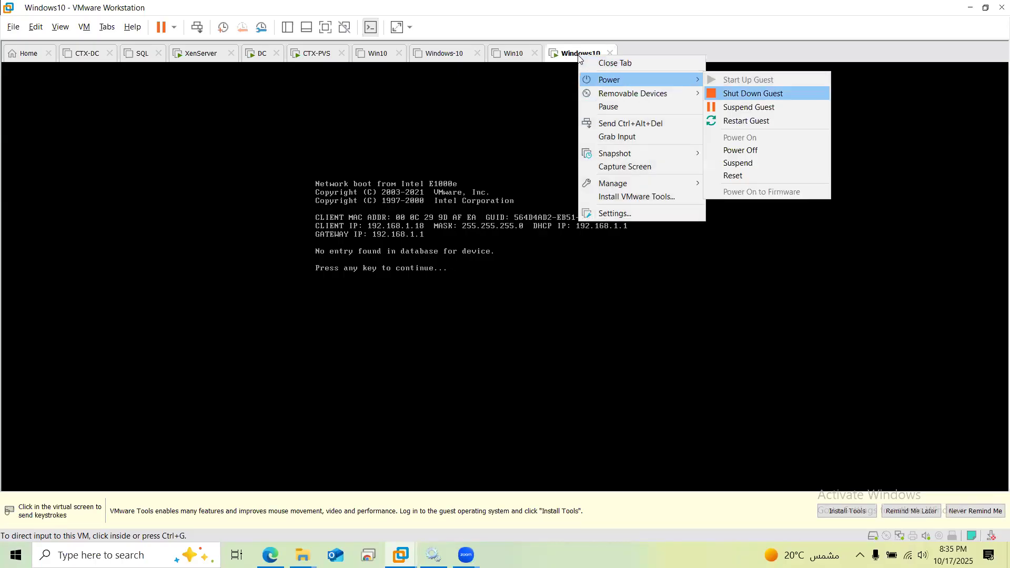
key(Down)
key(Down)
key(Return)
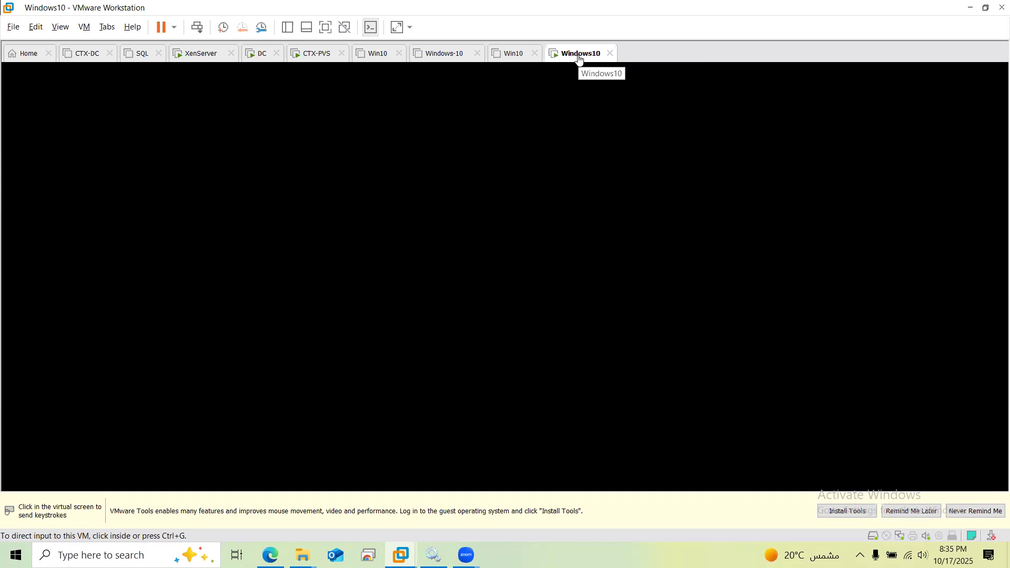
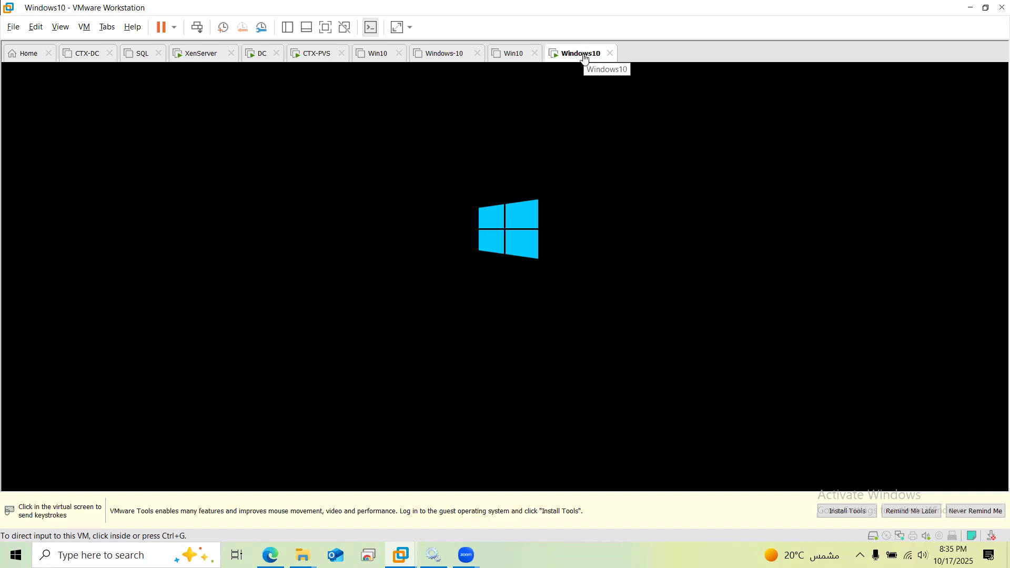
Open the Windows10 VM's hardware settings, then close them without changes
click(566, 102)
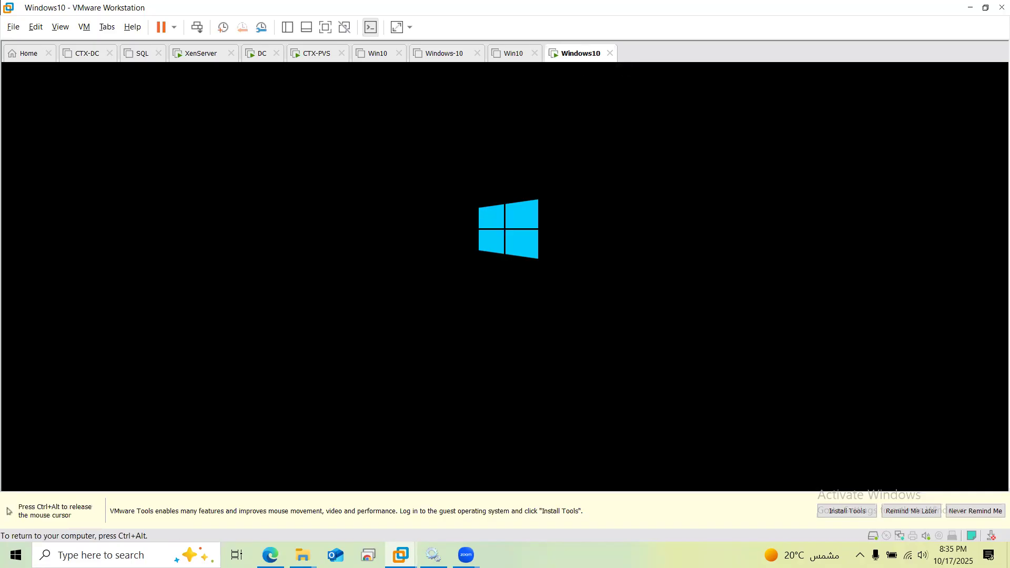
key(ctrl+alt)
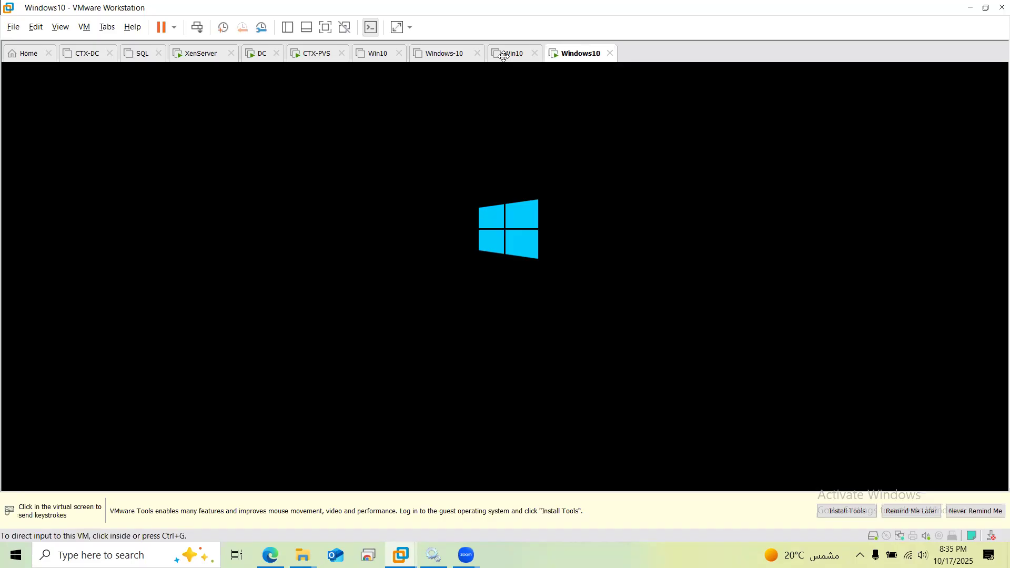
right_click(582, 54)
key(Return)
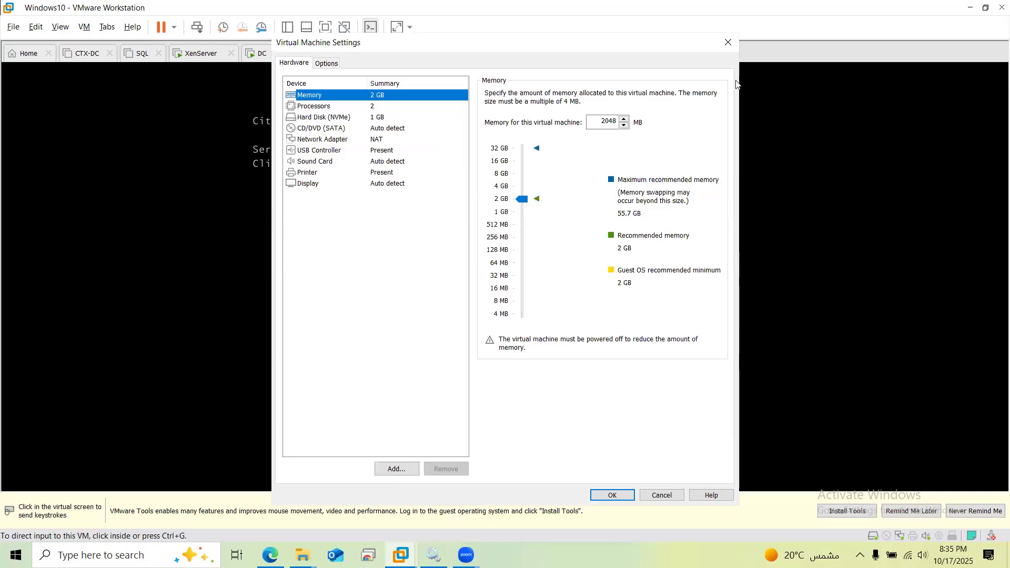
click(727, 43)
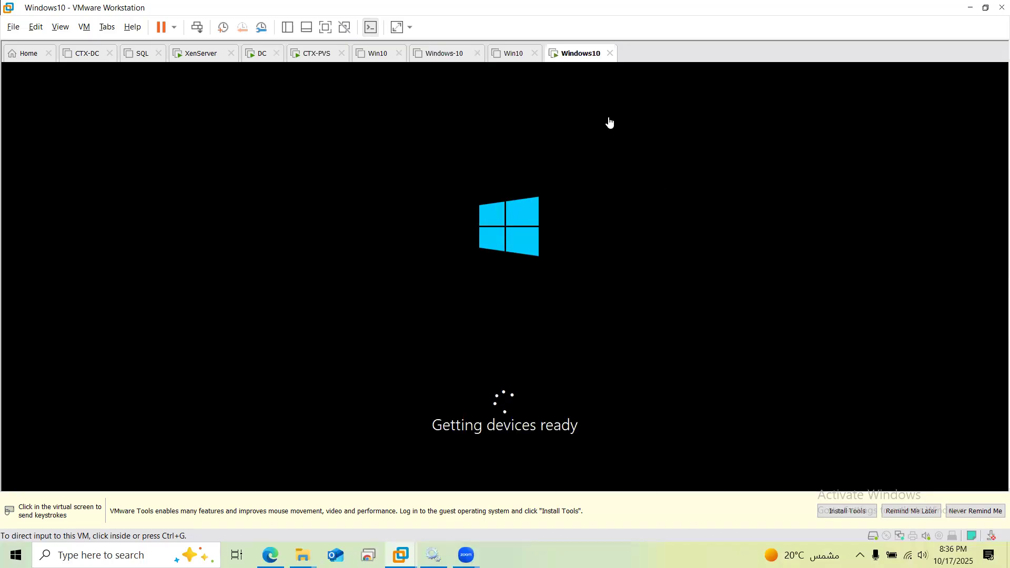
Shut down the Windows10 guest through its tab's Power > Shut Down Guest menu
right_click(581, 57)
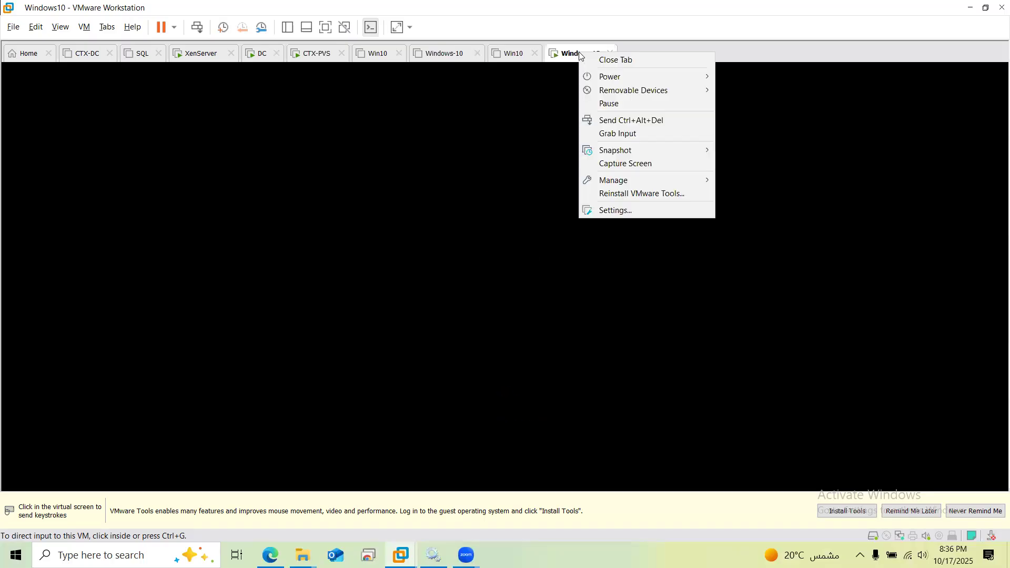
key(Down)
key(Down)
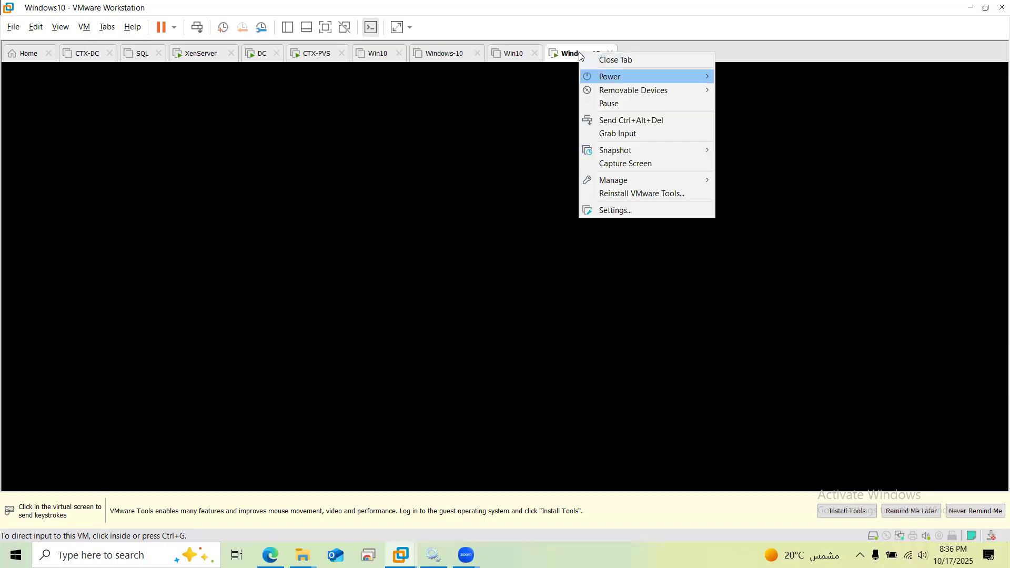
key(Right)
key(Down)
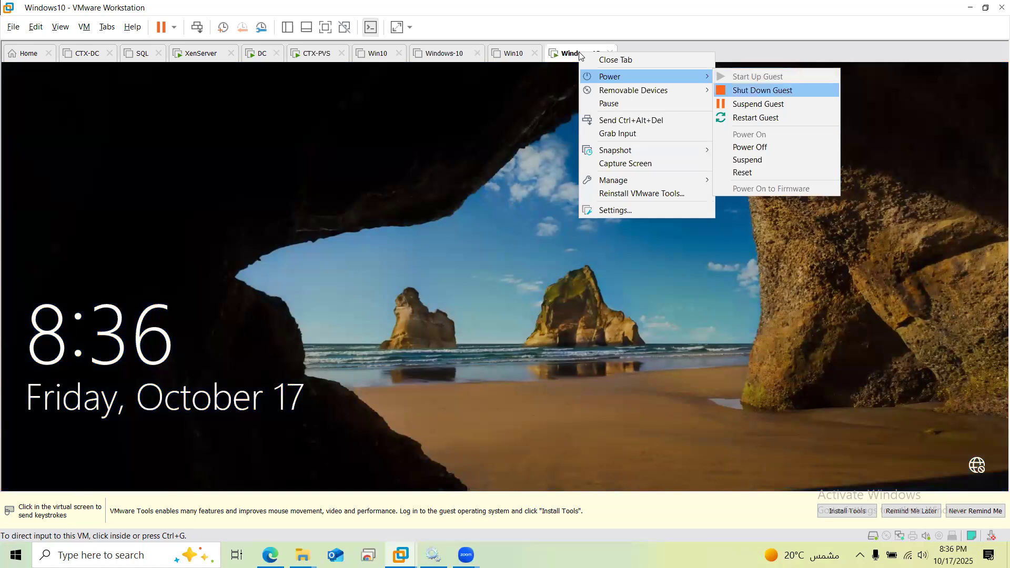
key(Return)
key(Return)
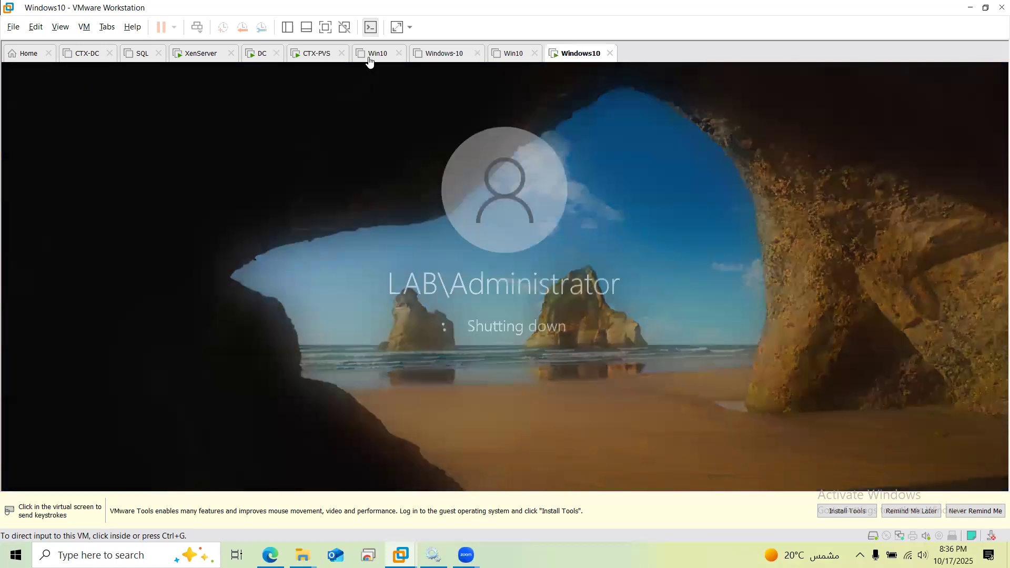
On CTX-PVS, list the Collection, review D1's assigned vDisks, cancel, and select Master_Win10
click(322, 56)
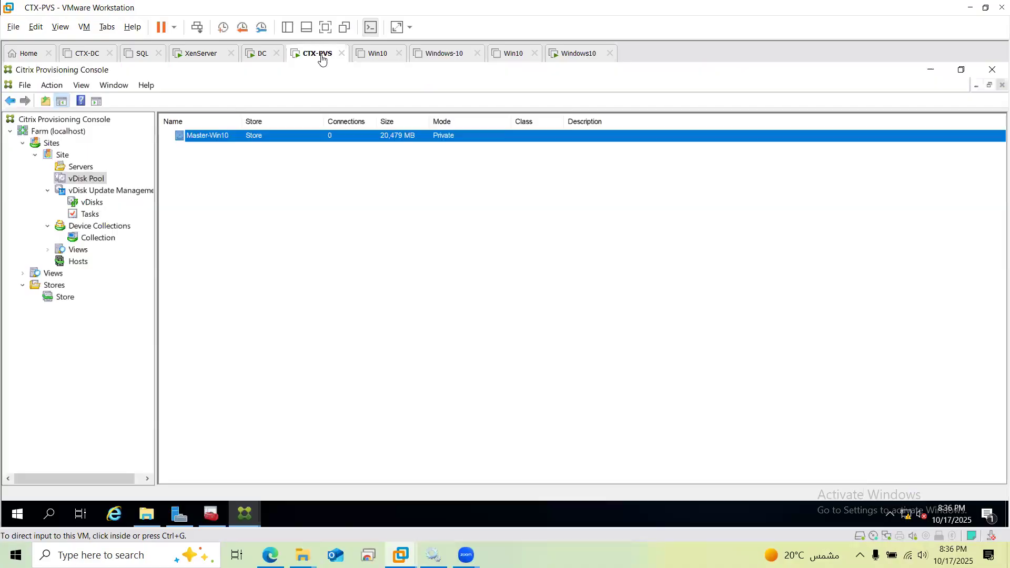
right_click(374, 137)
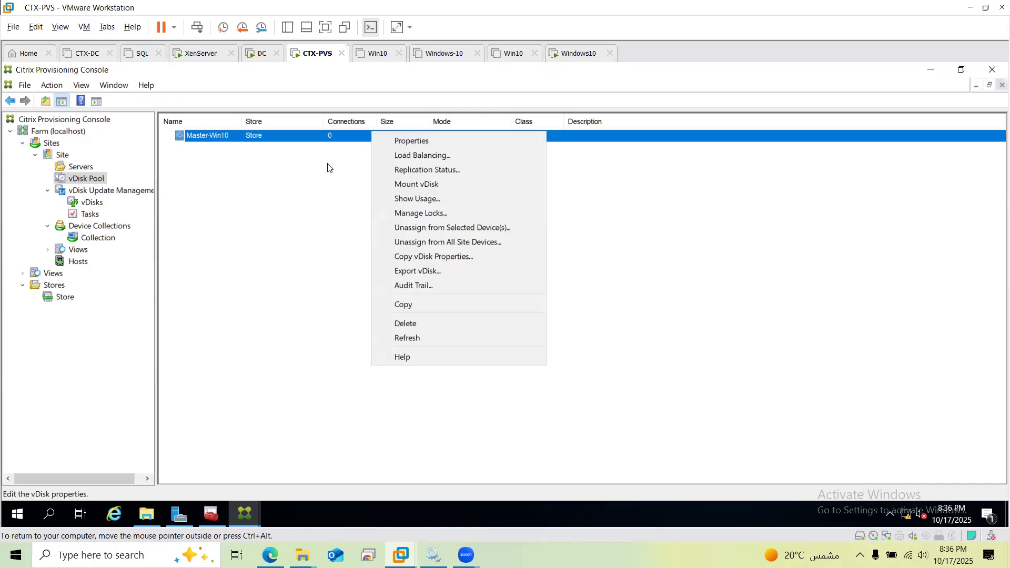
click(97, 240)
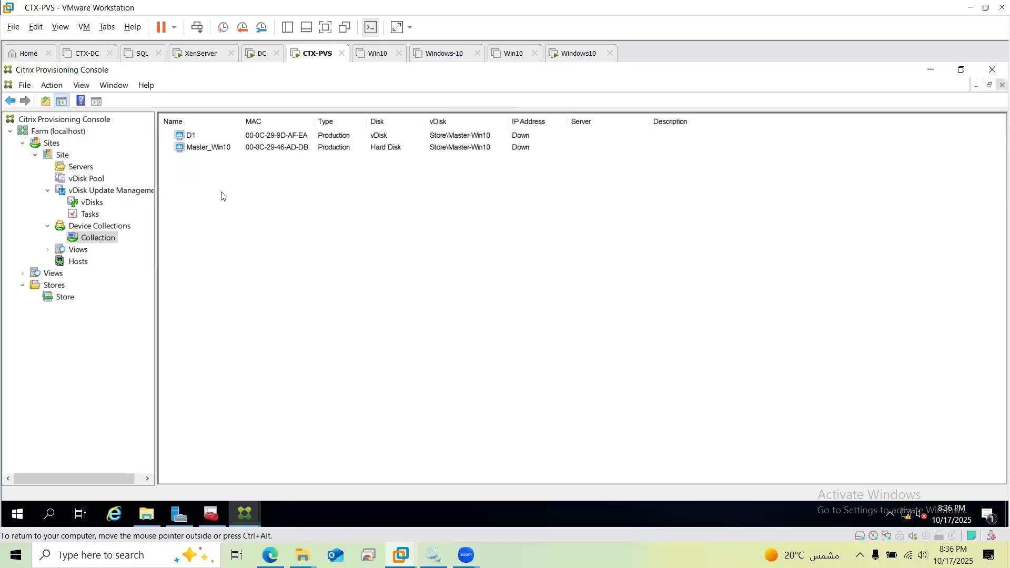
right_click(265, 140)
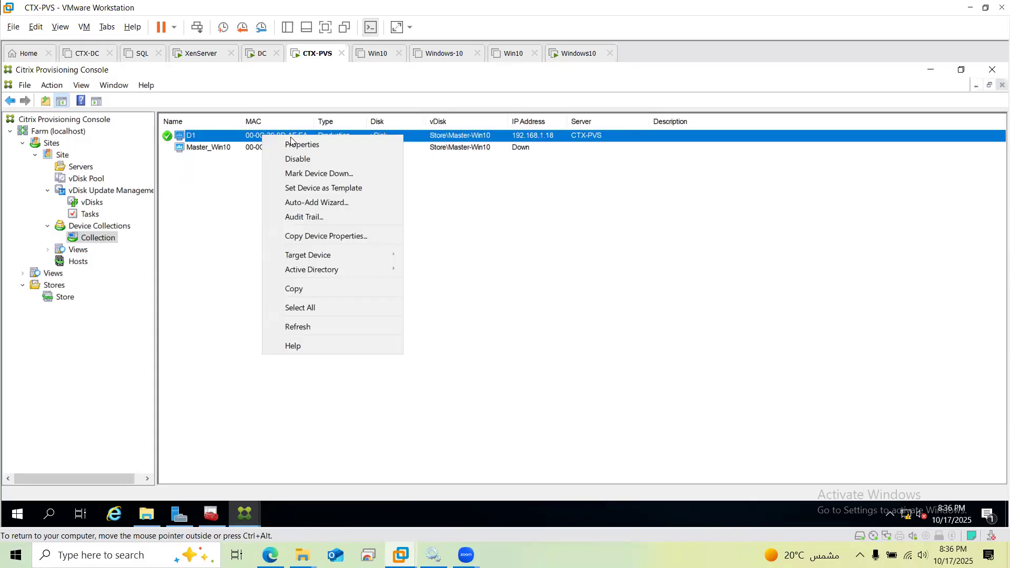
click(377, 146)
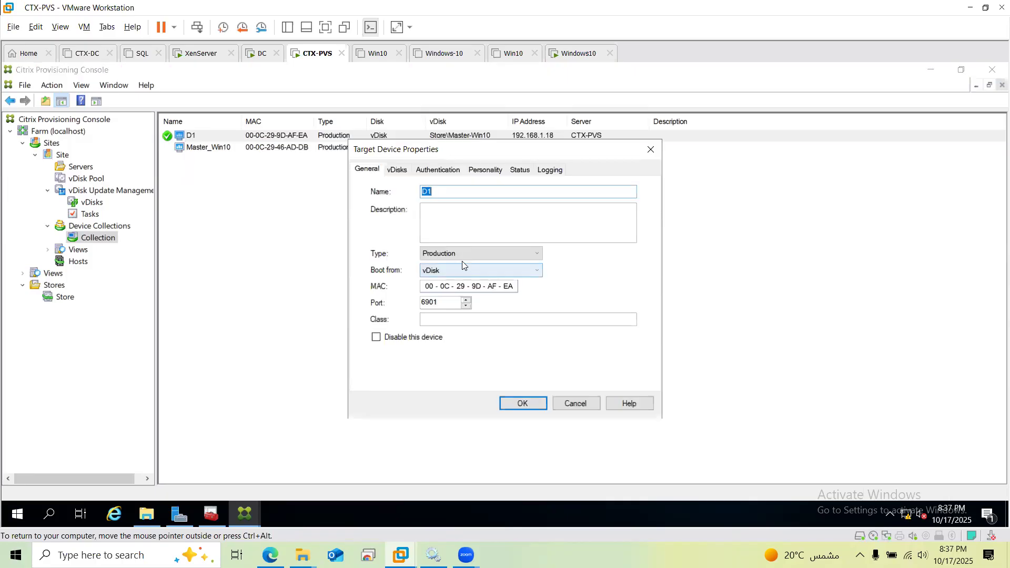
click(407, 173)
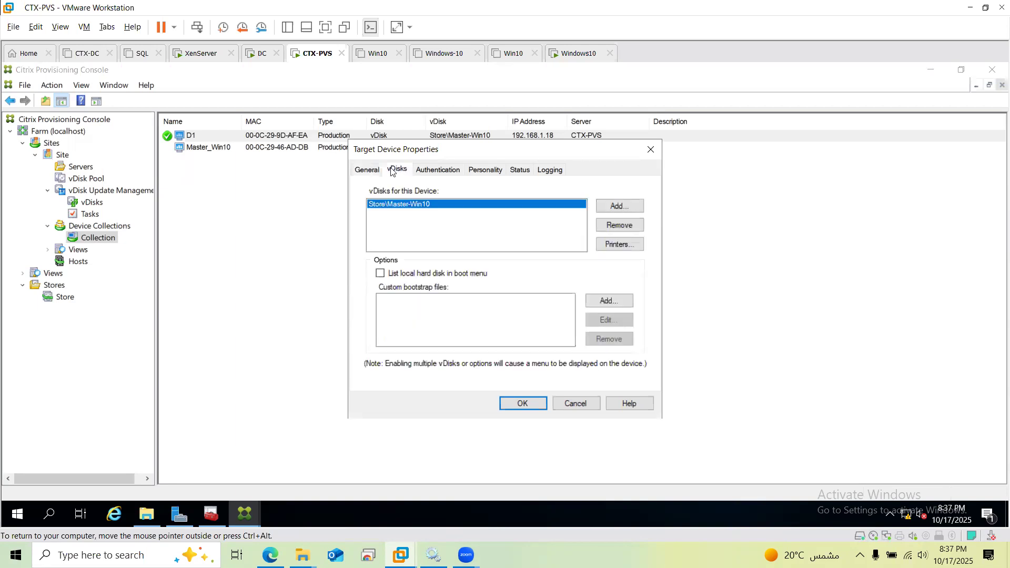
click(577, 406)
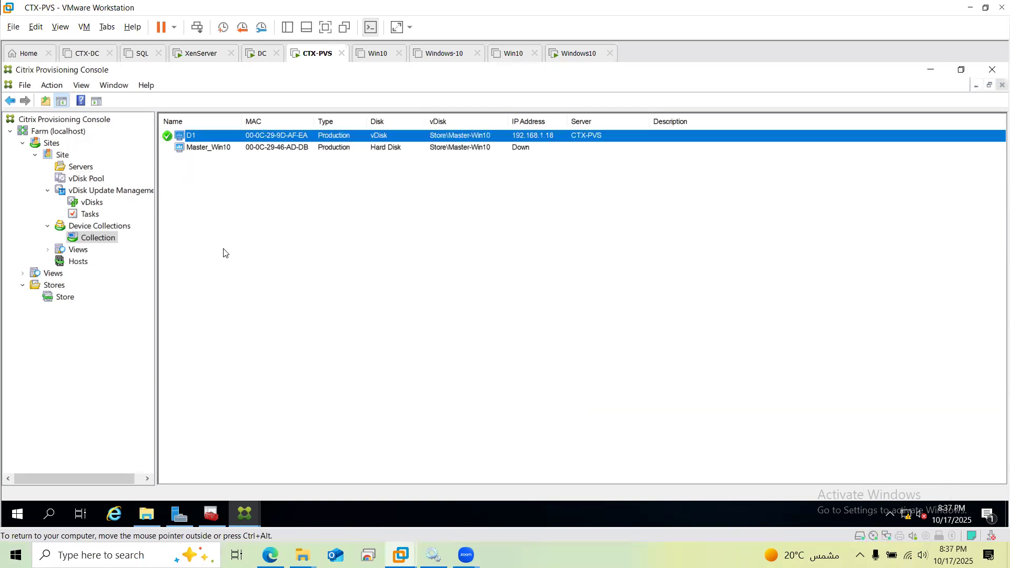
click(263, 150)
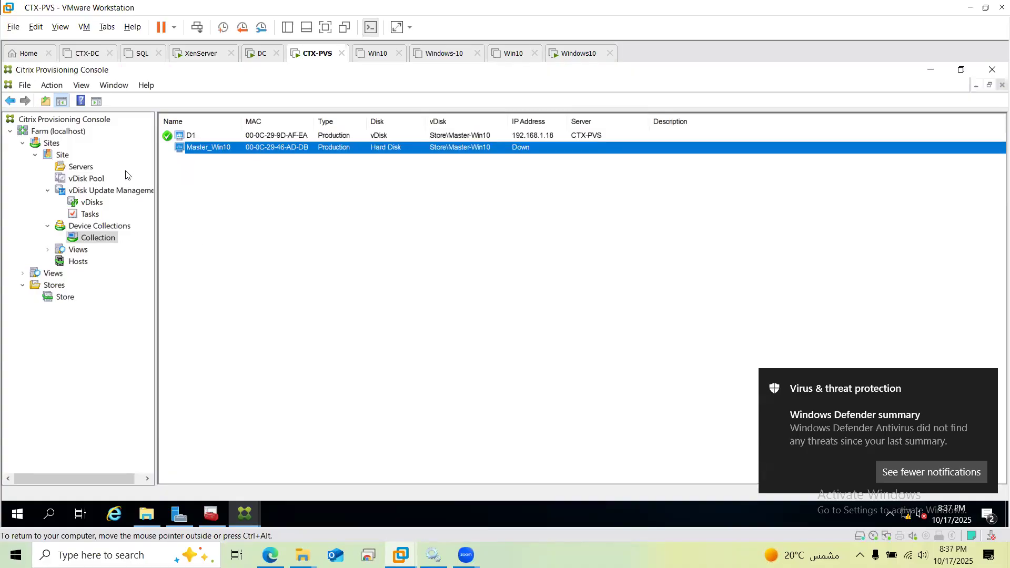
Open the vDisk Pool and review Master-Win10's properties, closing them unchanged
click(95, 184)
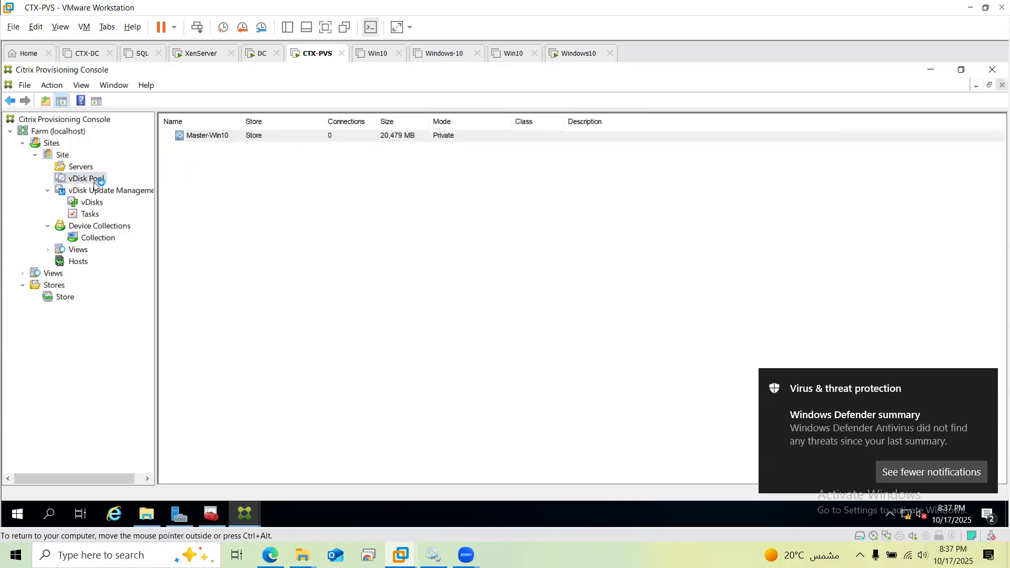
right_click(262, 139)
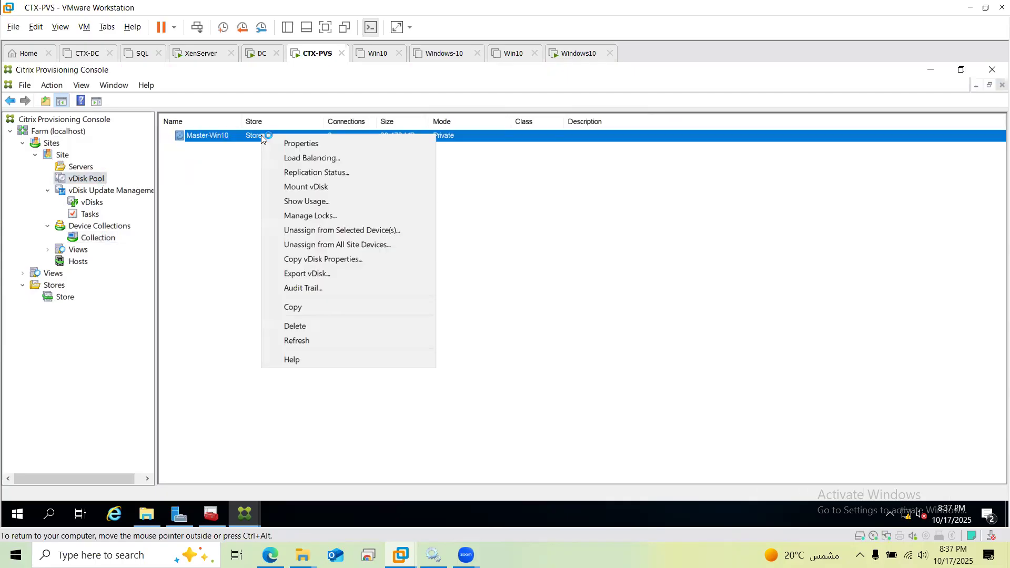
click(289, 140)
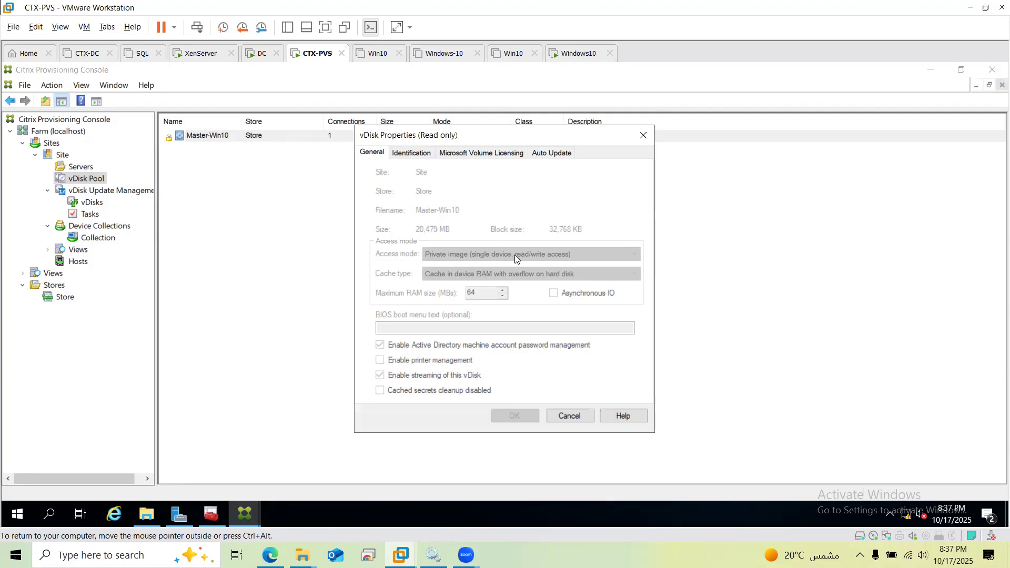
click(559, 415)
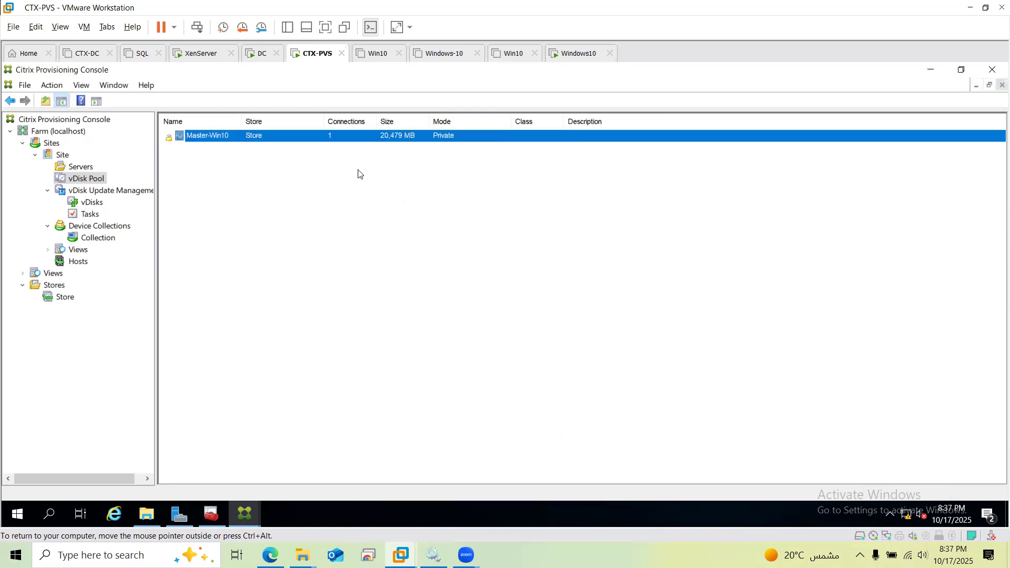
click(318, 215)
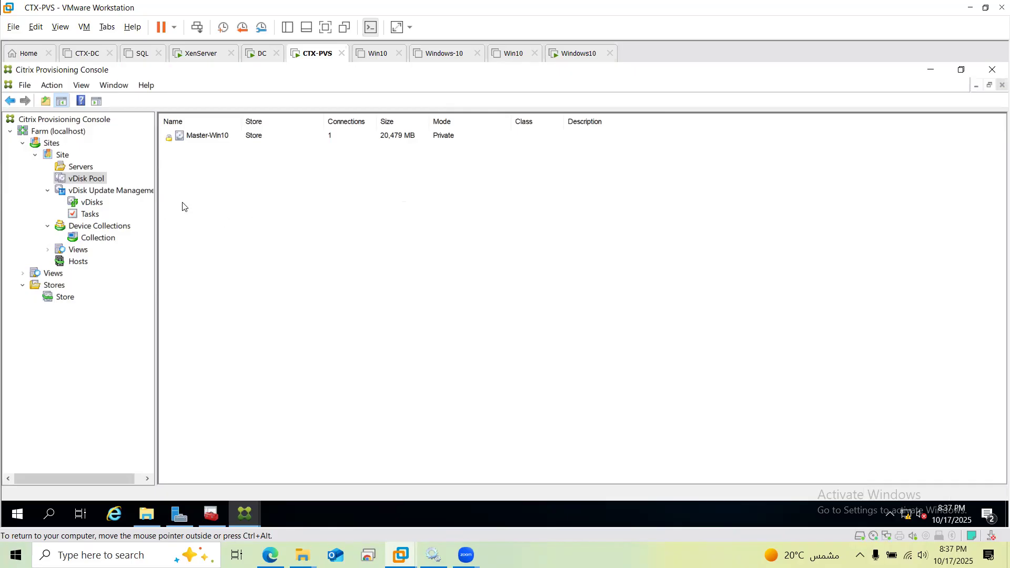
Refresh the vDisk Pool and reopen Master-Win10's properties, then discard them
click(52, 85)
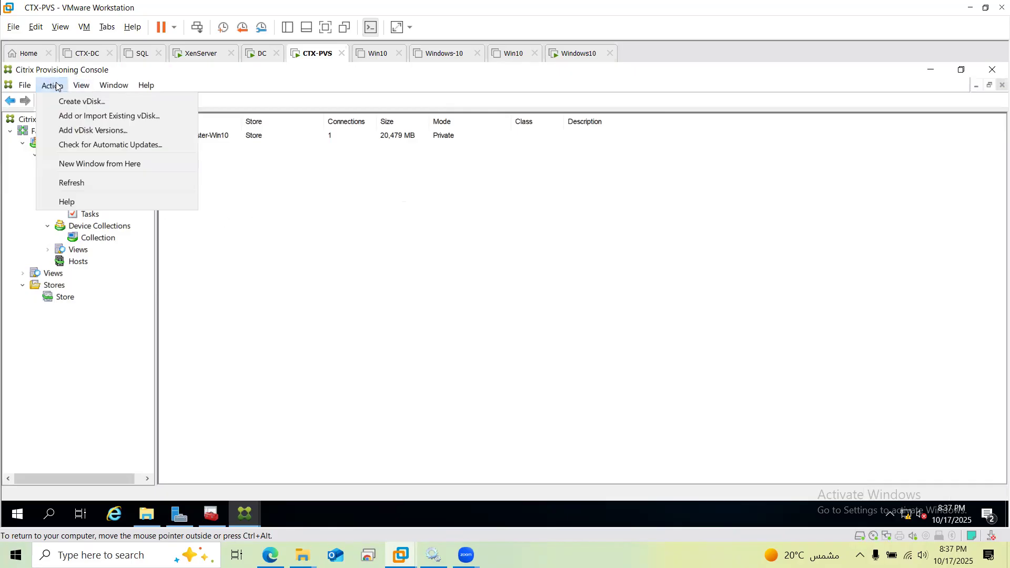
click(83, 187)
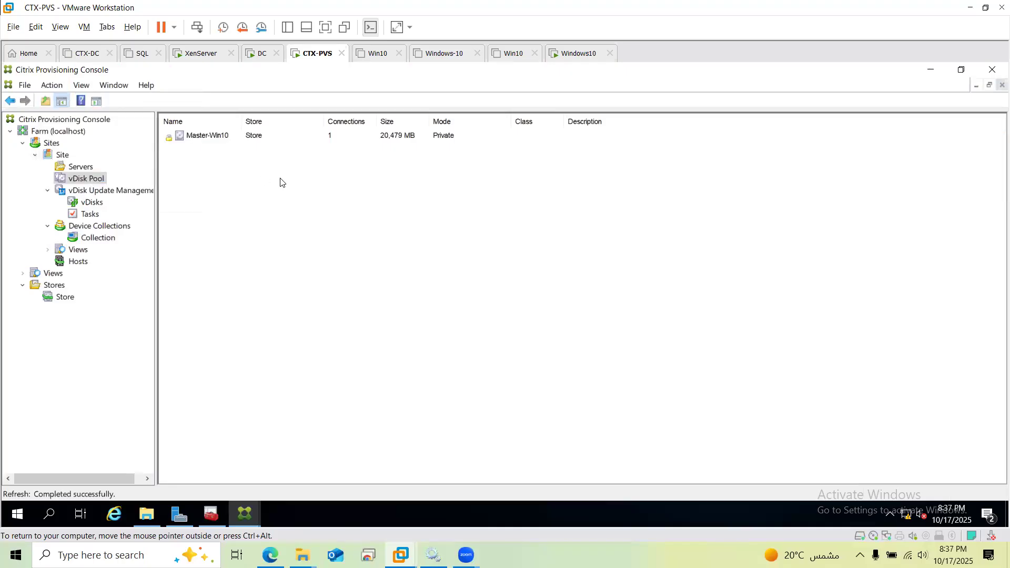
click(219, 138)
right_click(218, 137)
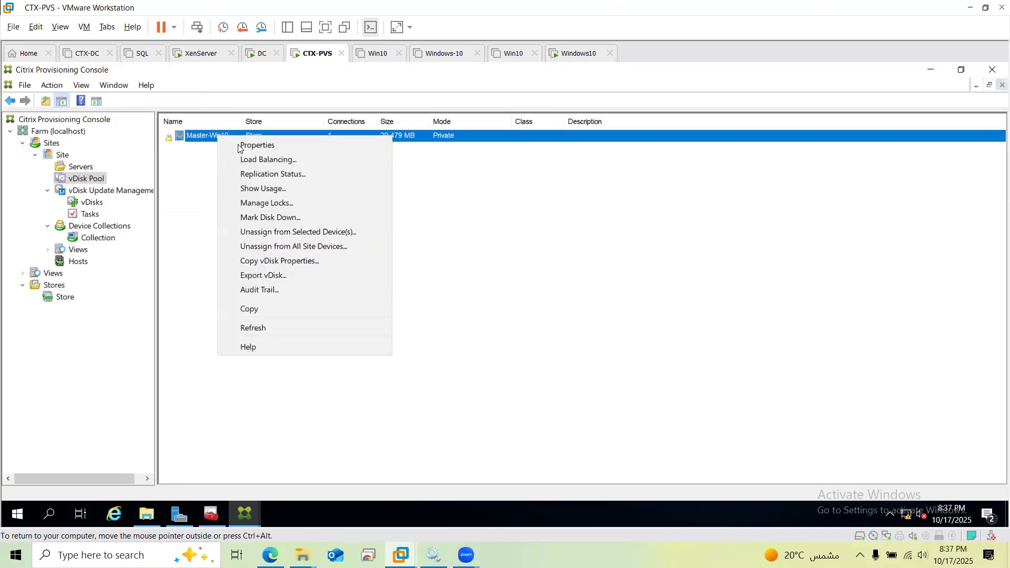
click(242, 144)
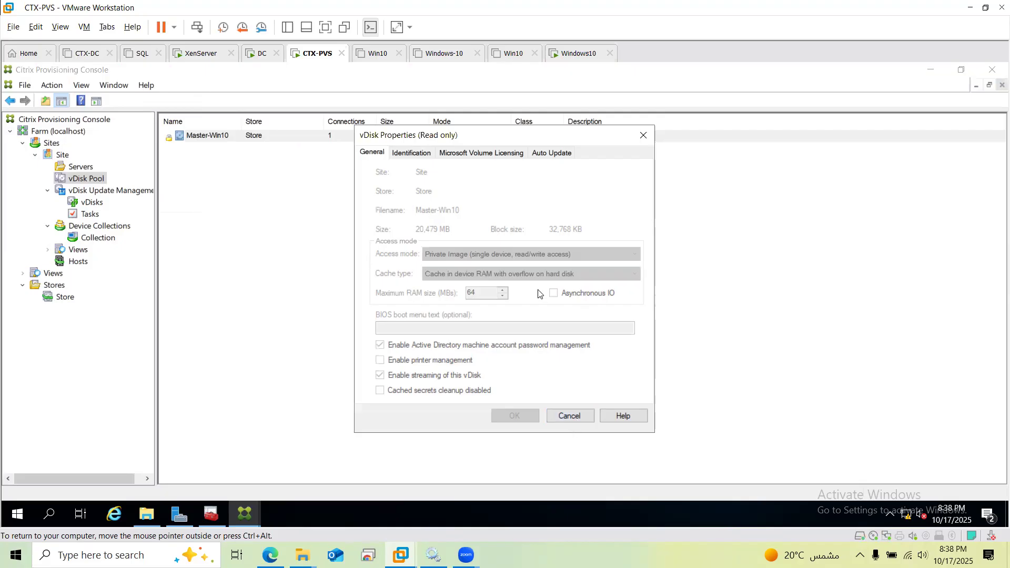
click(574, 417)
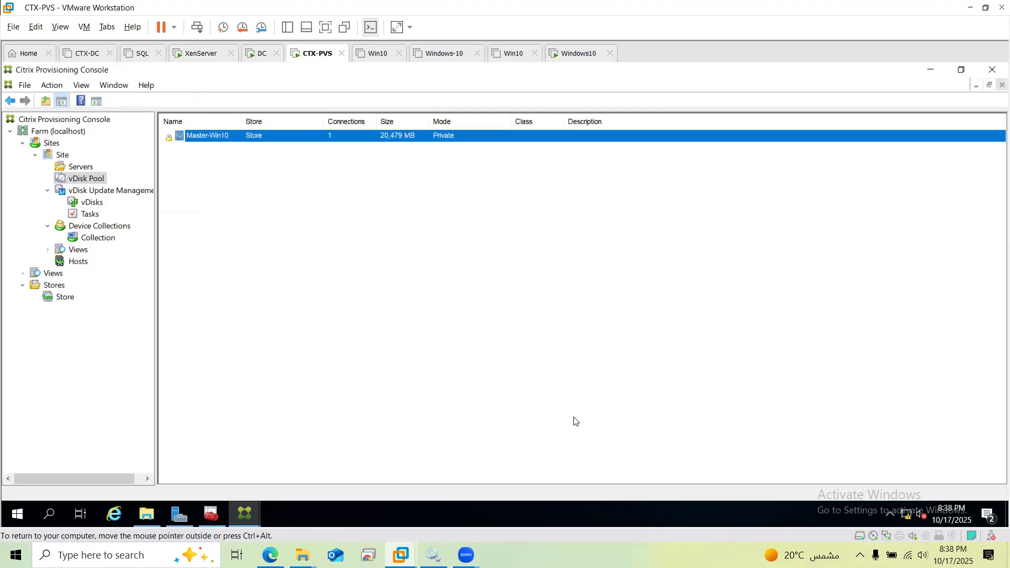
Use Manage Locks on Master-Win10 to remove its lock entry, then close the dialog
right_click(298, 132)
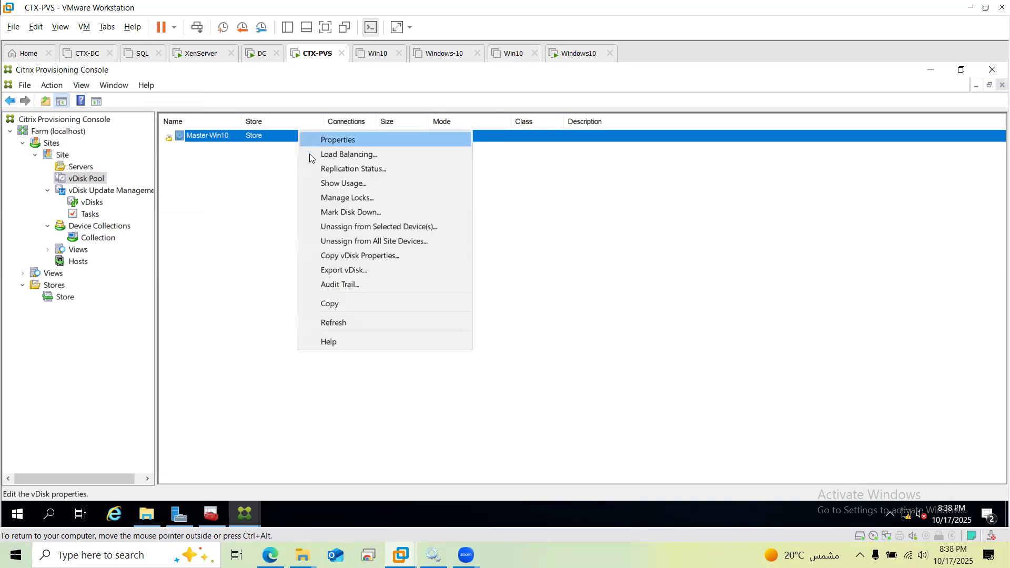
click(358, 203)
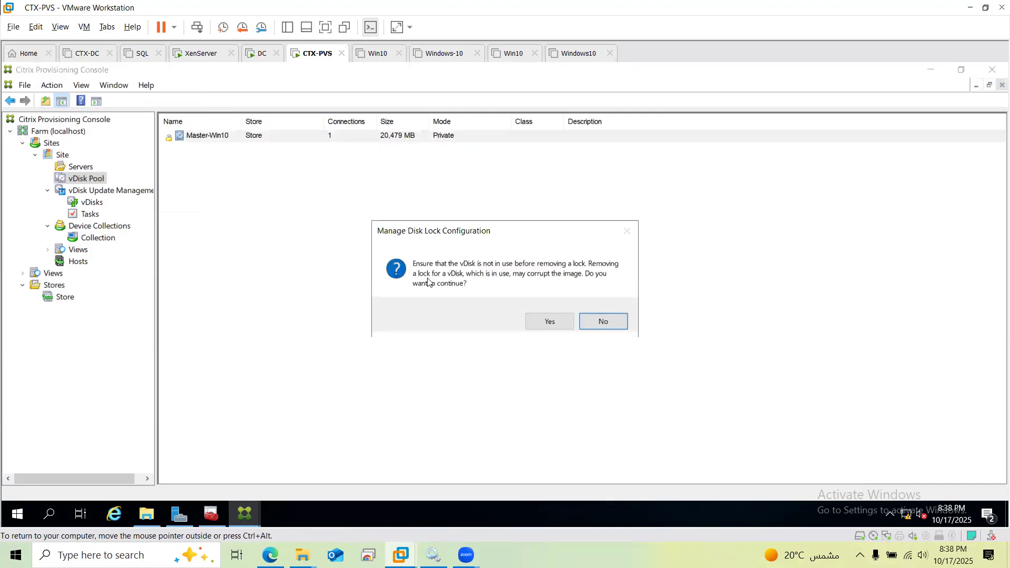
click(548, 320)
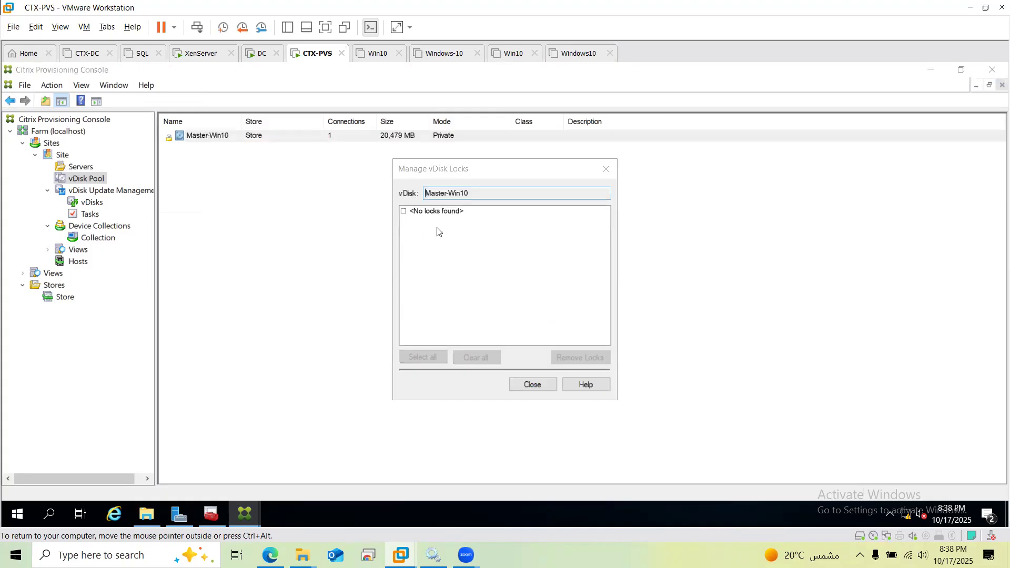
click(404, 211)
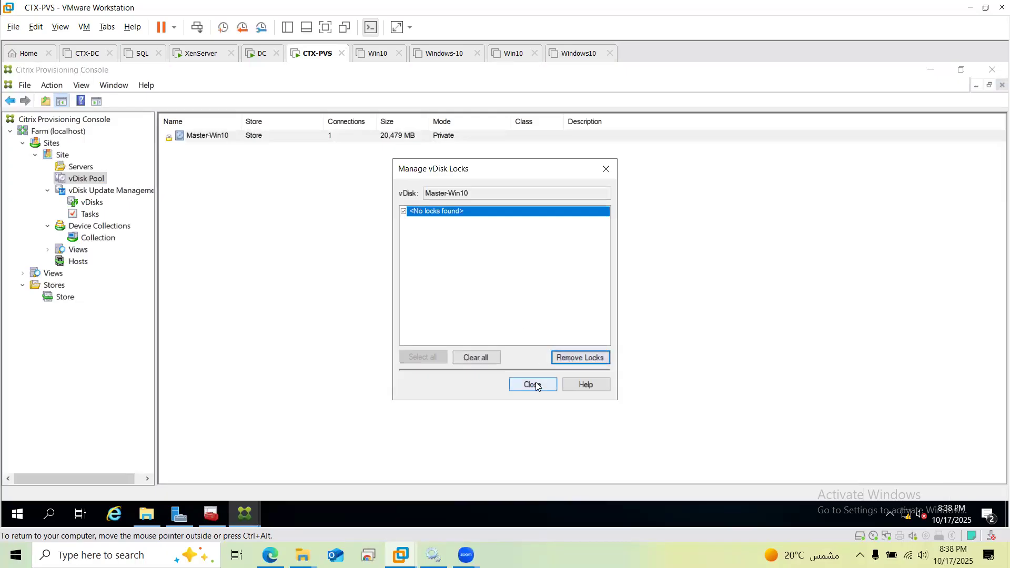
click(567, 354)
click(473, 362)
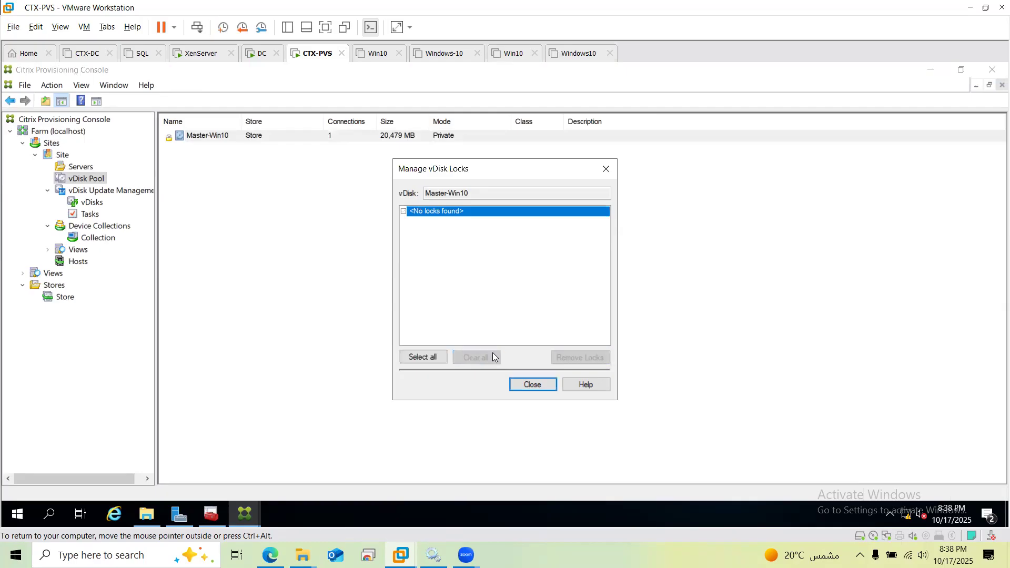
click(532, 385)
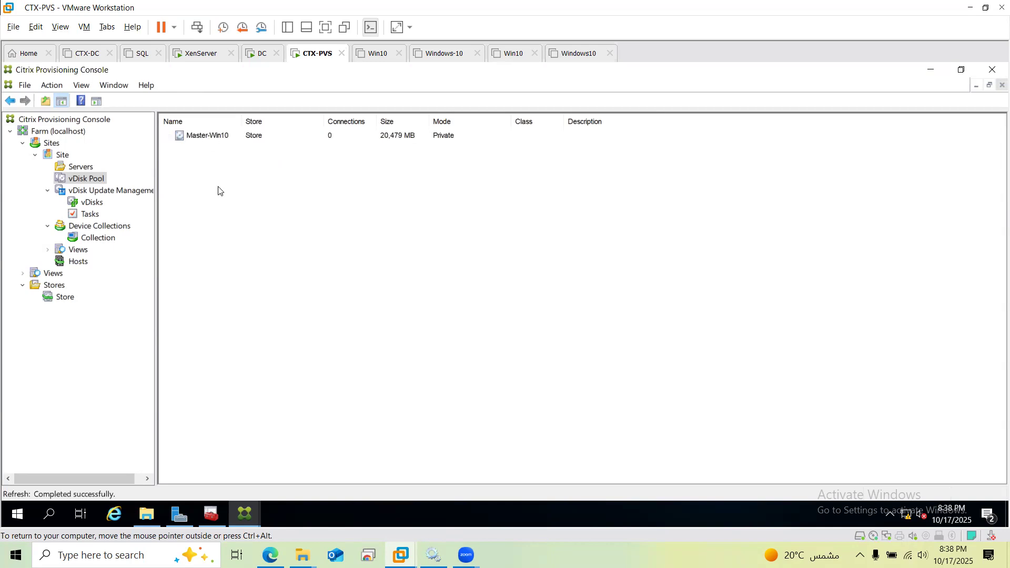
Set Master-Win10's access mode to Standard Image and apply it
right_click(221, 137)
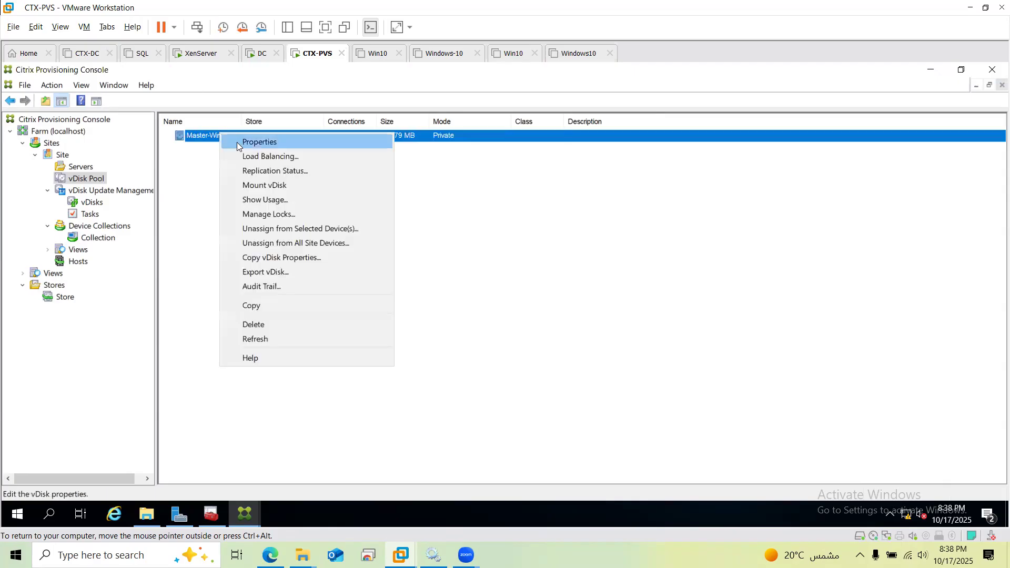
click(236, 142)
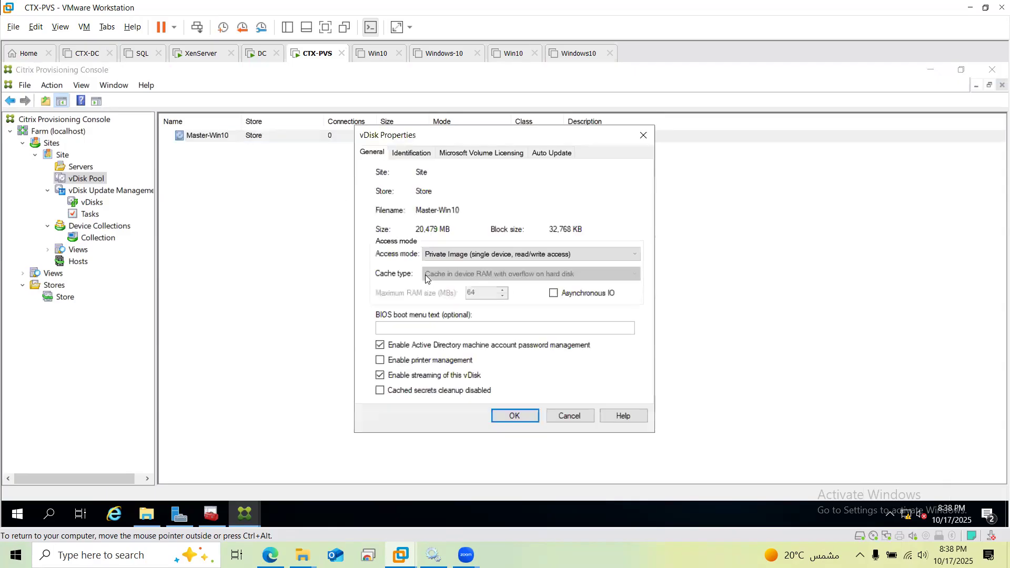
click(501, 256)
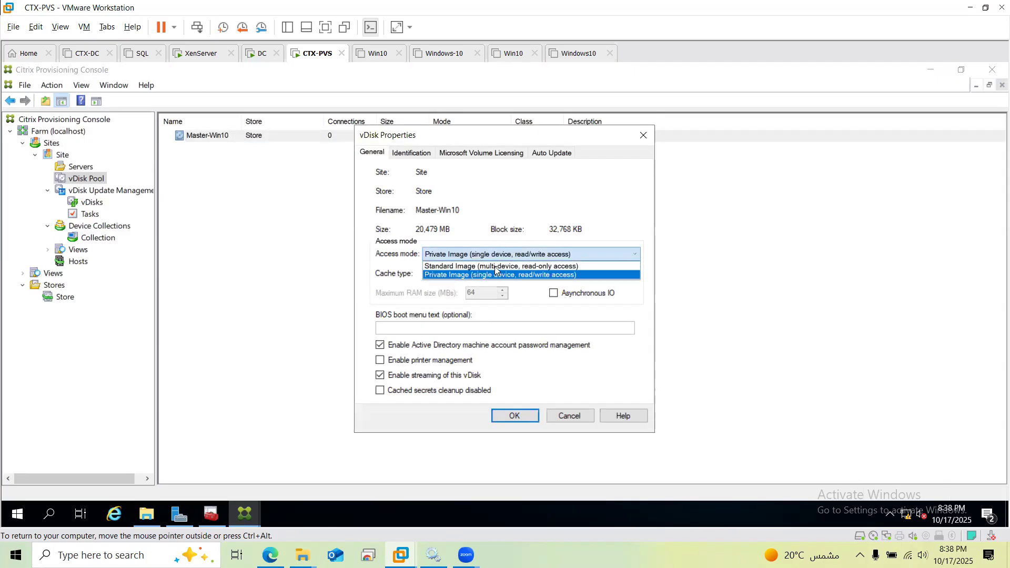
click(497, 267)
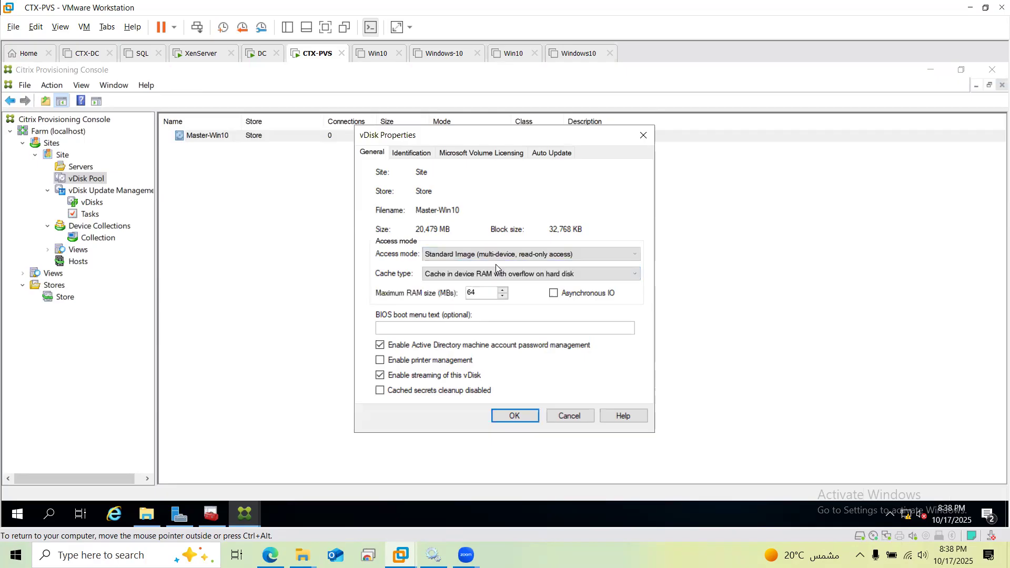
click(517, 414)
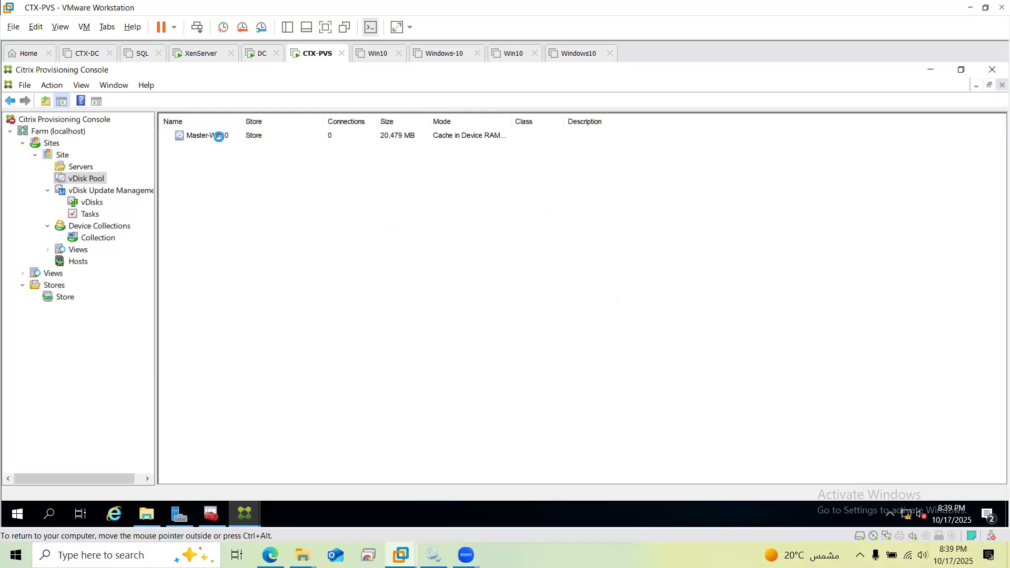
Change Master-Win10's cache type to Cache on server and save
right_click(219, 136)
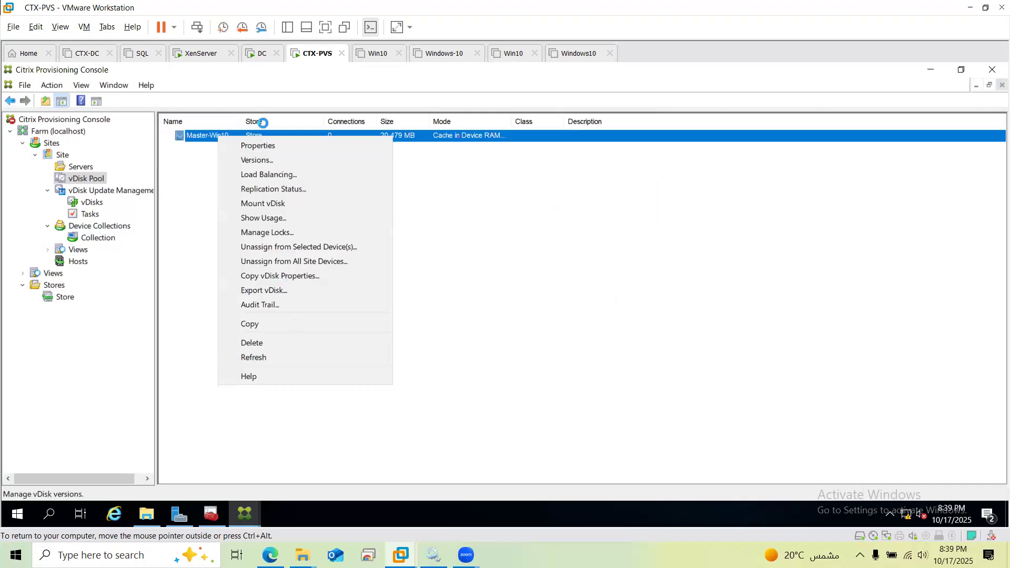
click(263, 145)
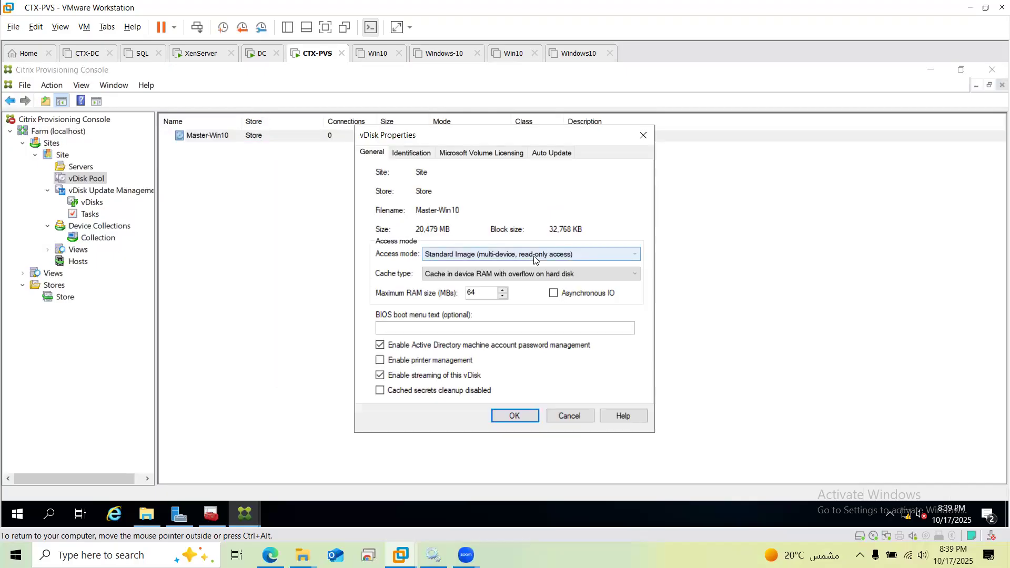
click(534, 274)
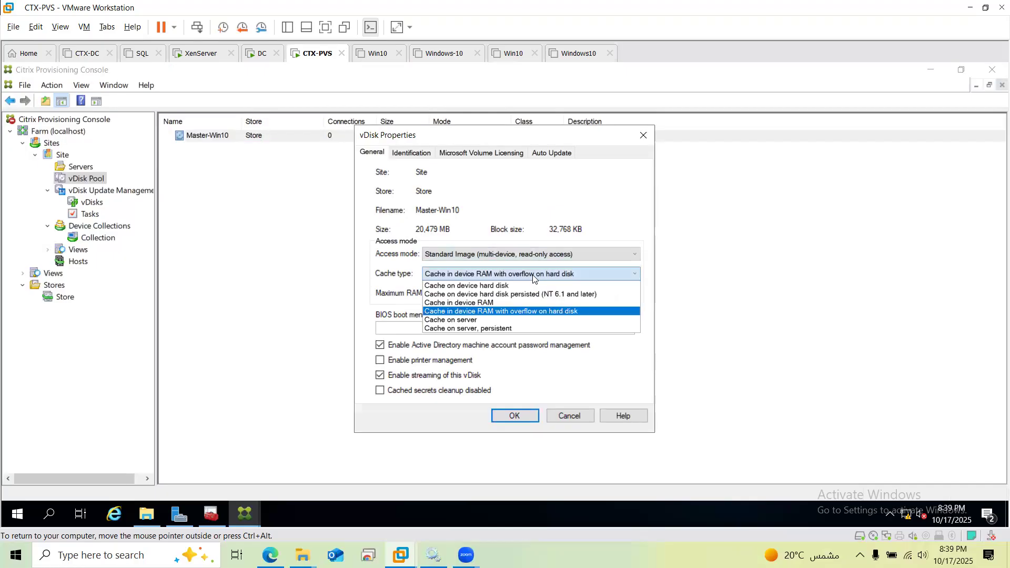
click(521, 320)
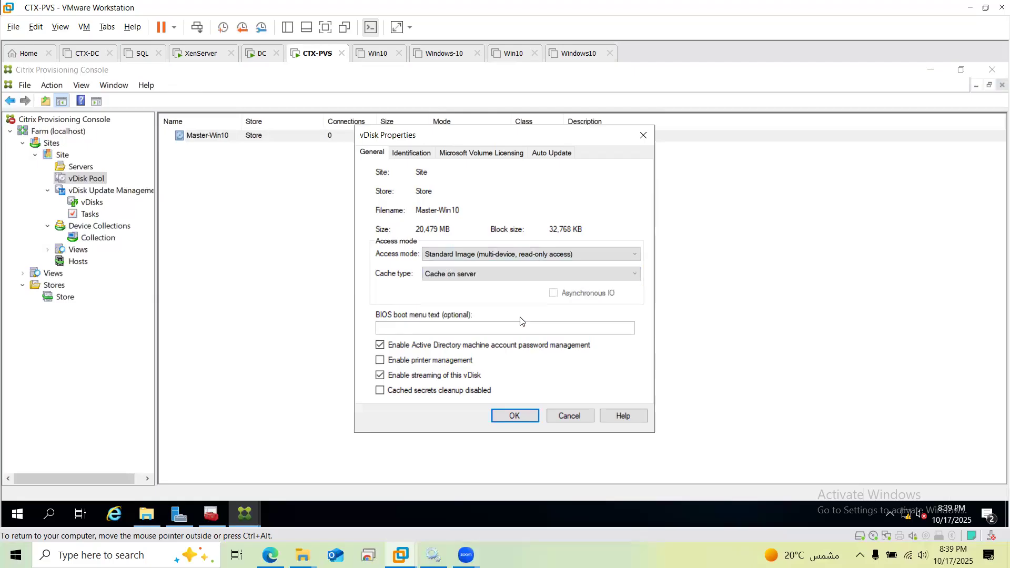
click(515, 416)
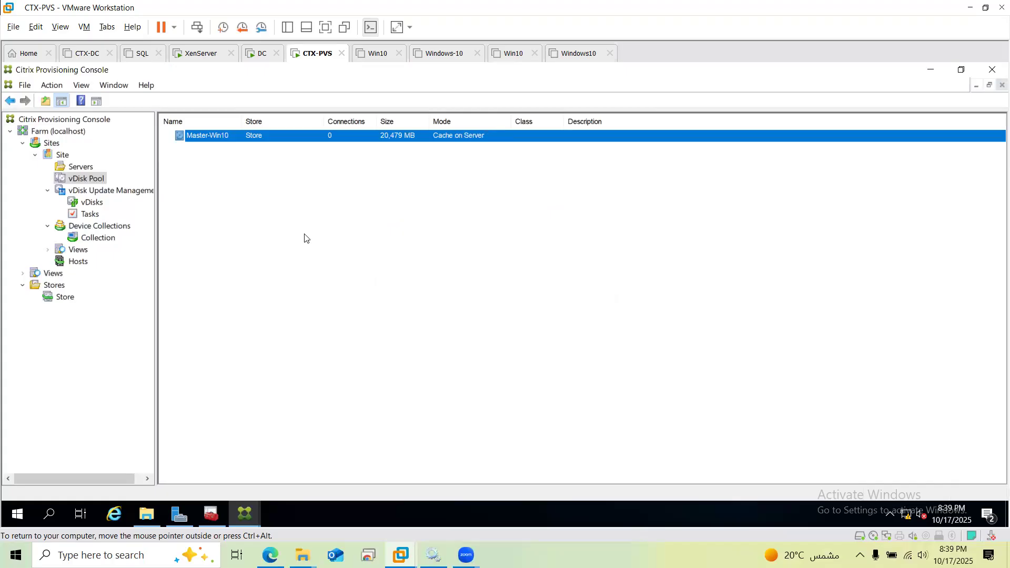
Refresh the console, then power on Windows10, answering Yes to the sata0:1 device prompt
key(F5)
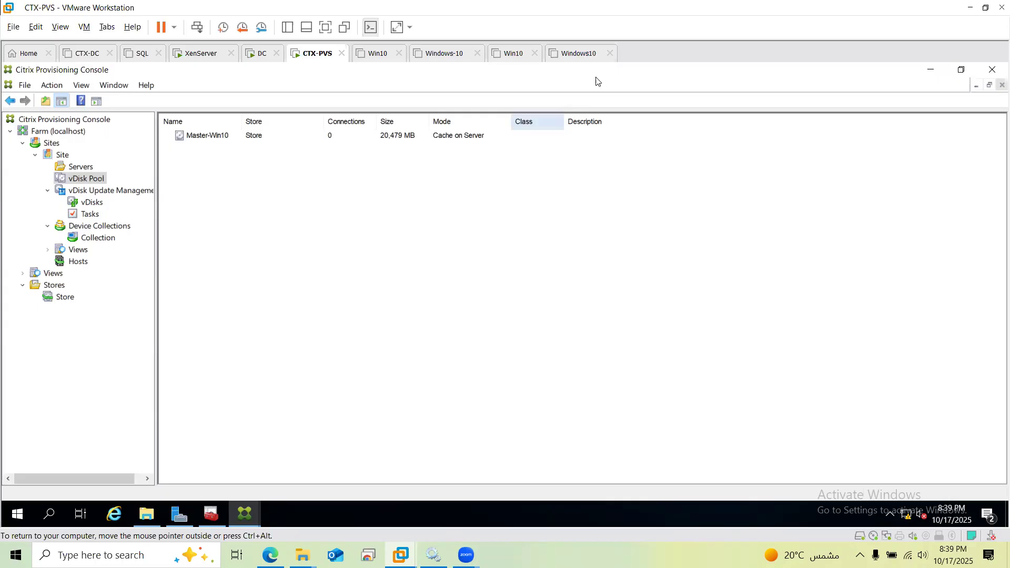
click(586, 55)
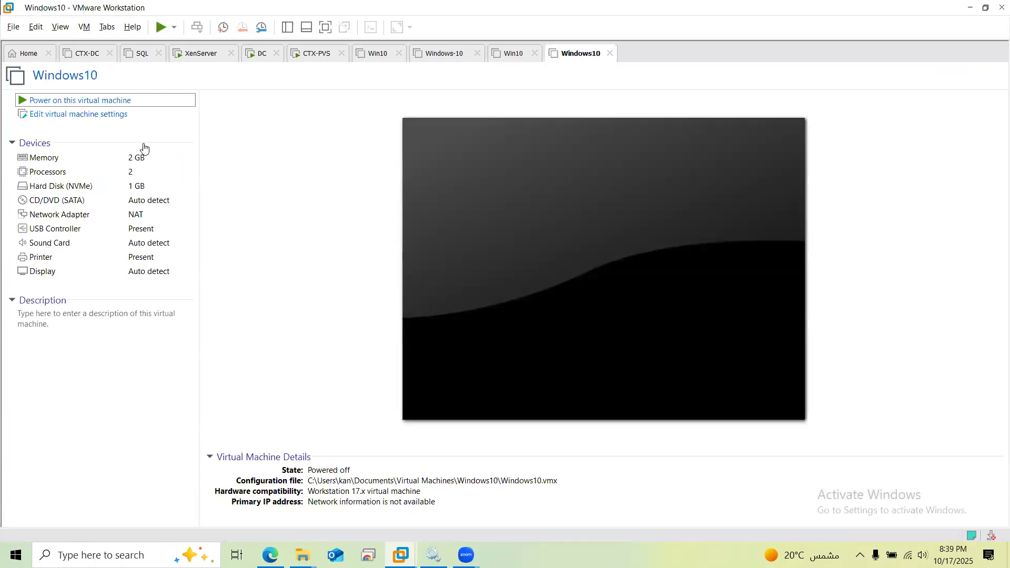
click(120, 102)
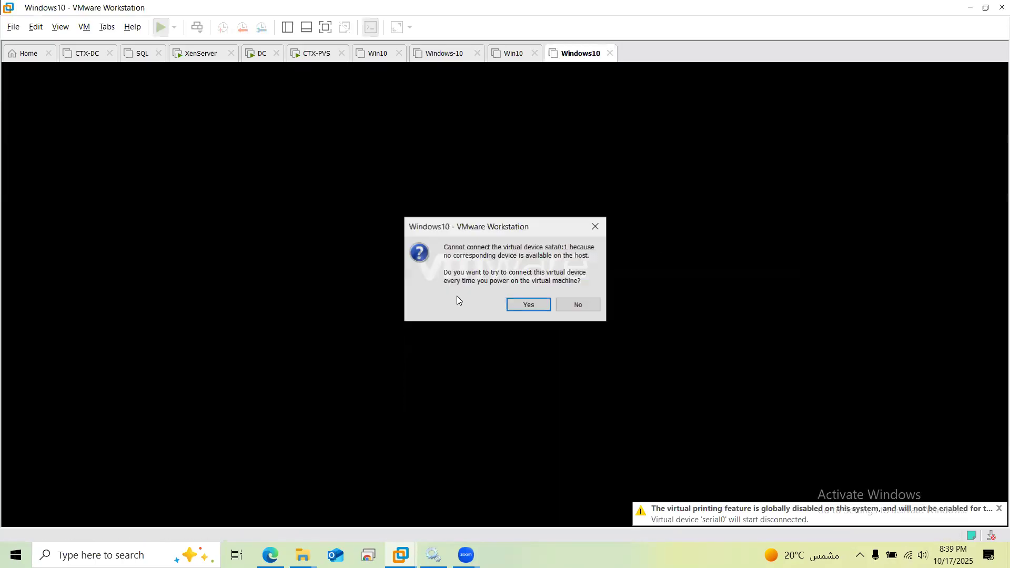
click(518, 304)
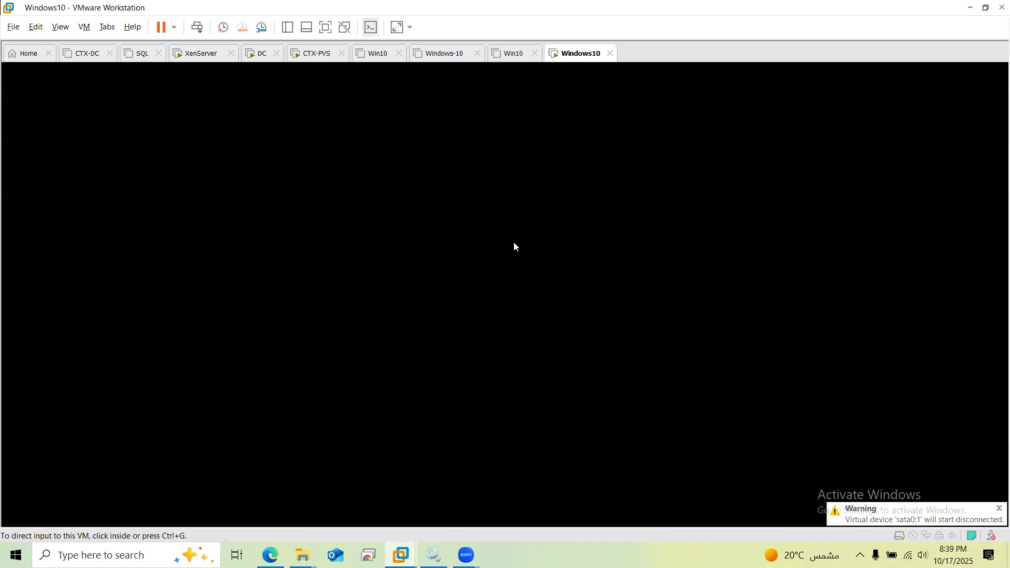
click(515, 248)
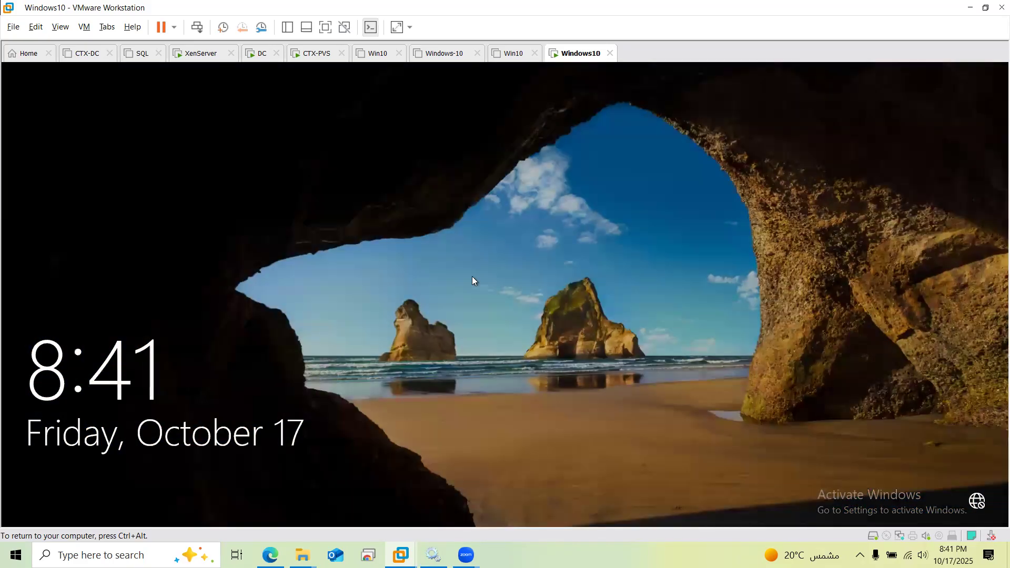
Sign in to the Windows10 guest with the administrator password
click(370, 326)
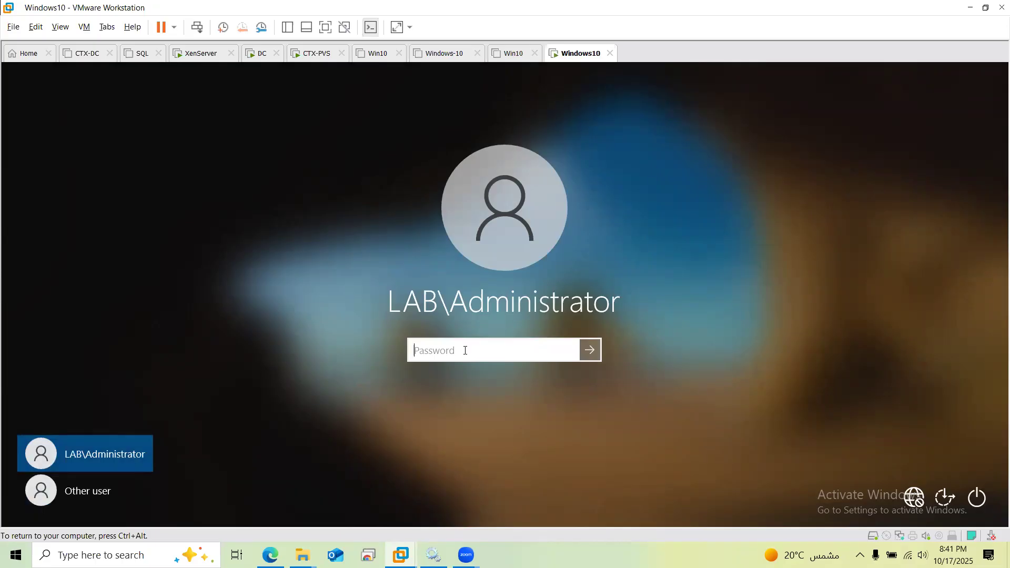
text(•••••••••••)
key(Return)
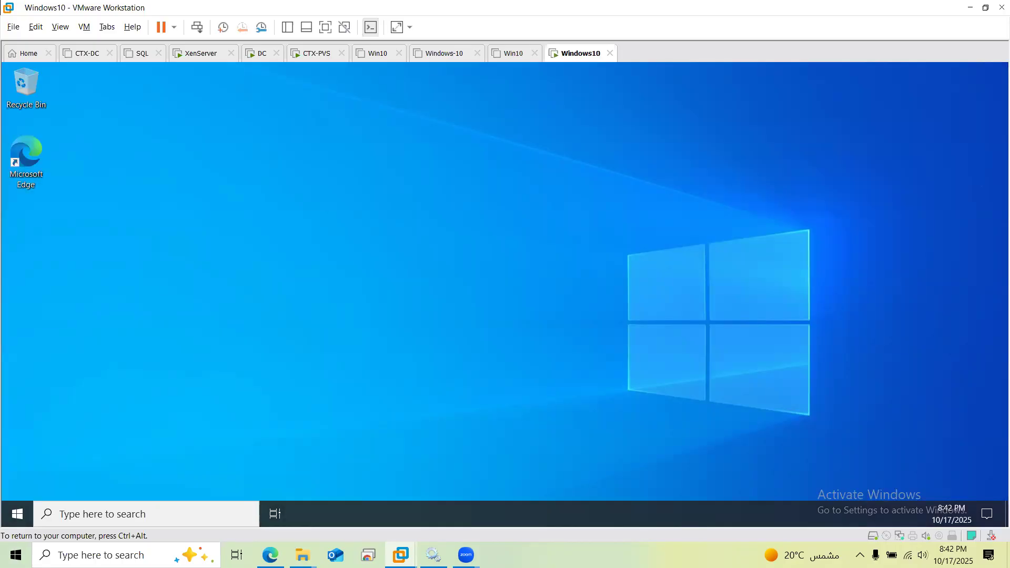
Back on CTX-PVS, list the site's Servers and open the CTX-PVS server's Properties
click(311, 54)
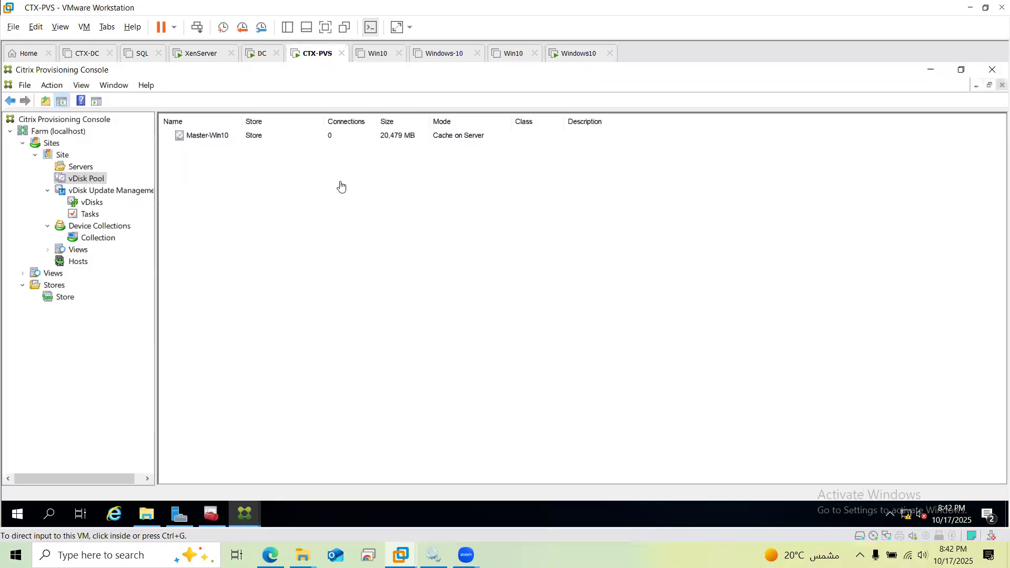
click(109, 242)
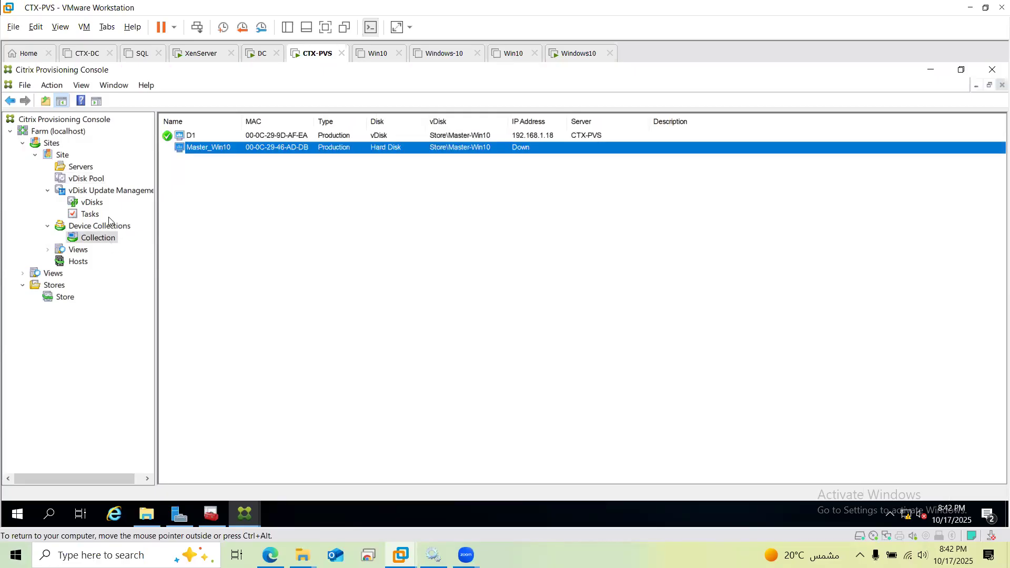
click(80, 167)
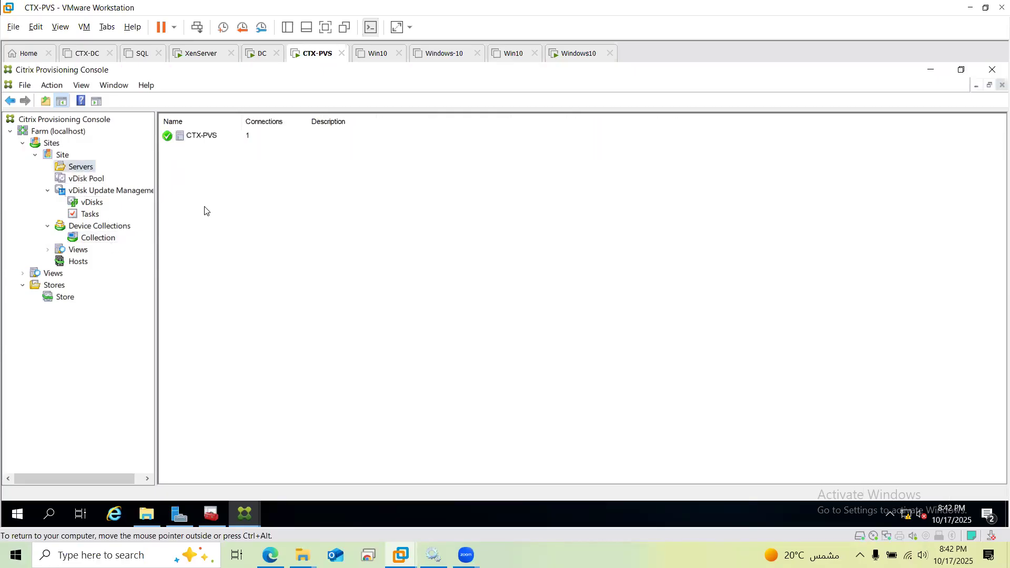
click(210, 136)
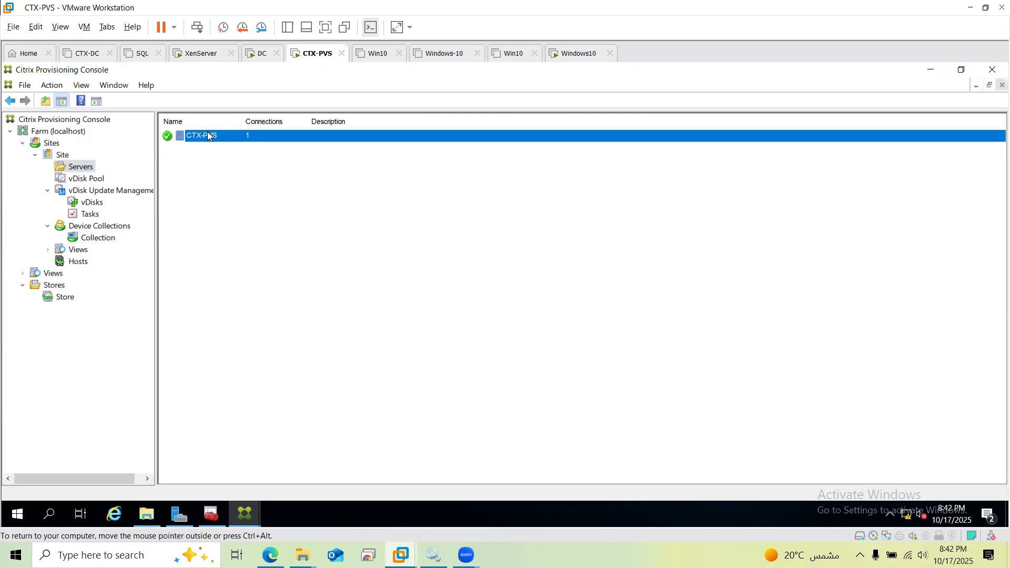
right_click(210, 137)
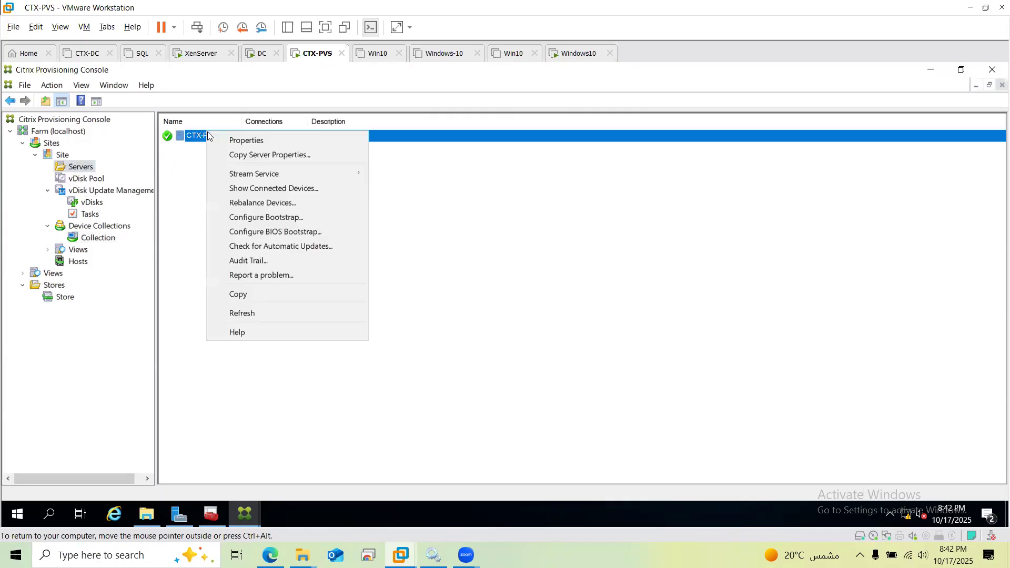
click(227, 140)
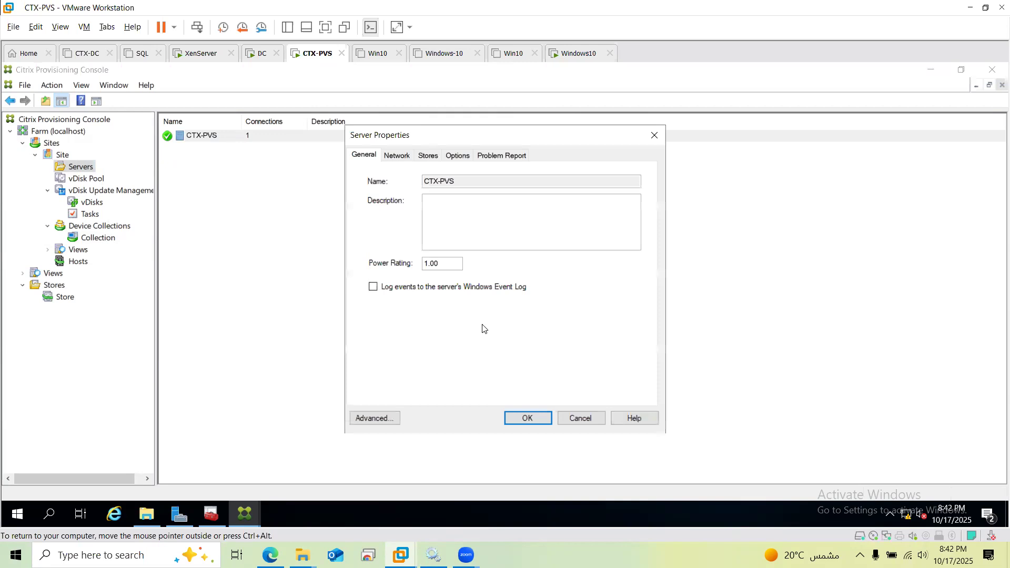
View the Network tab: streaming IP 192.168.1.50, ports 6910 to 6930
click(400, 161)
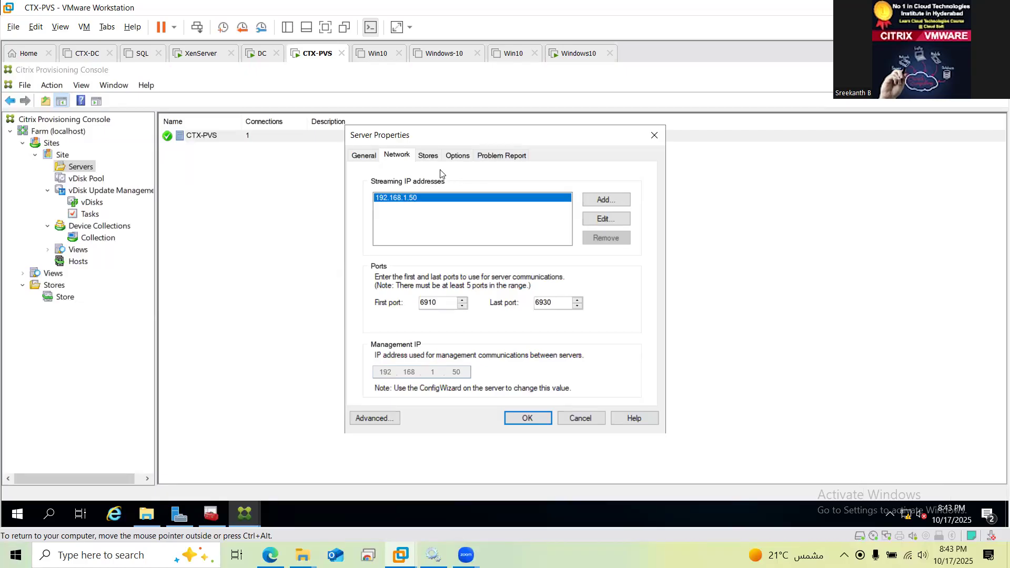
Open Advanced settings: 8 threads per port, 24 buffers per thread, 8-second cache timeout
click(391, 419)
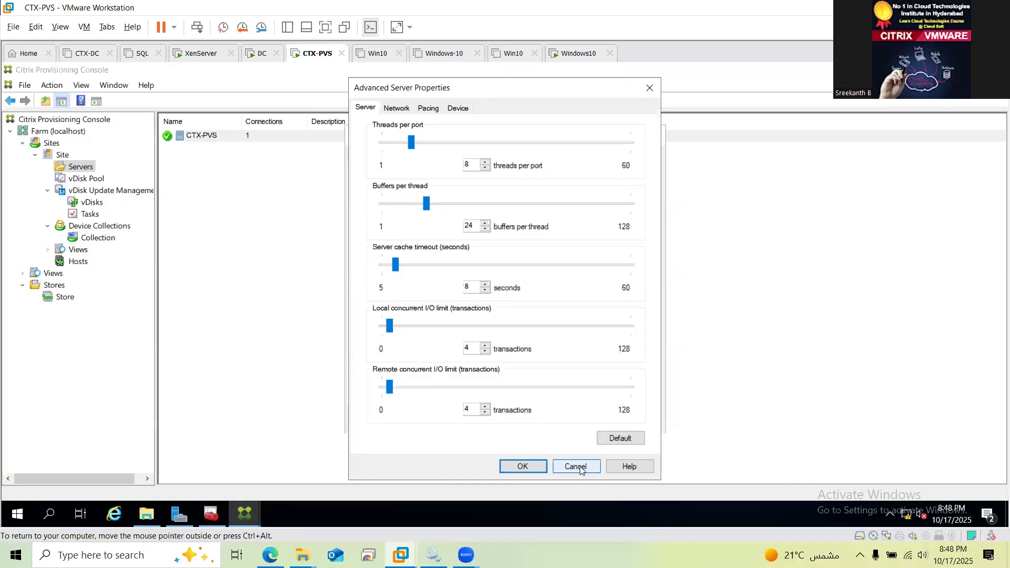
Review the advanced Network, Pacing and Device tabs, then cancel without changes
click(397, 108)
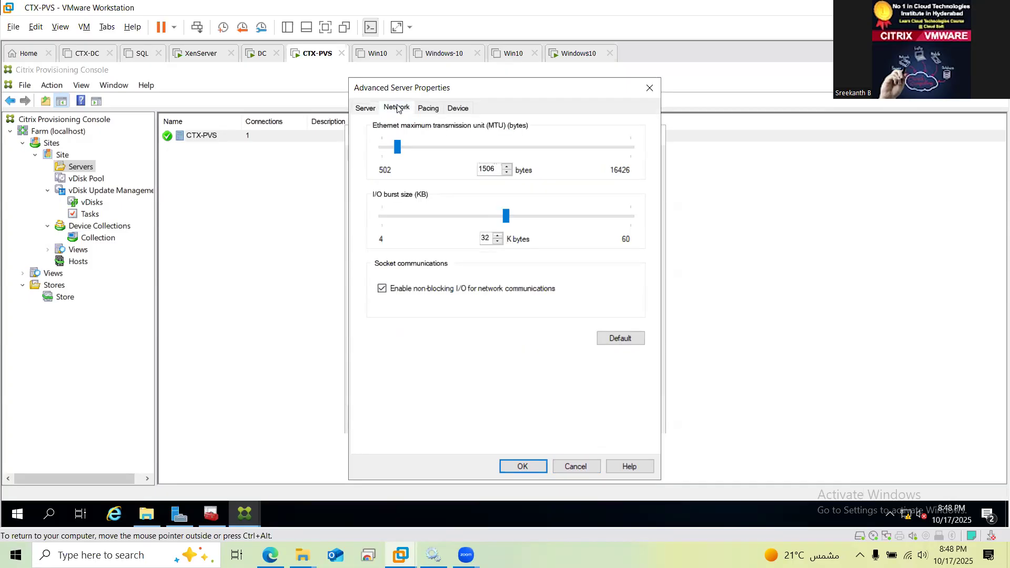
click(429, 111)
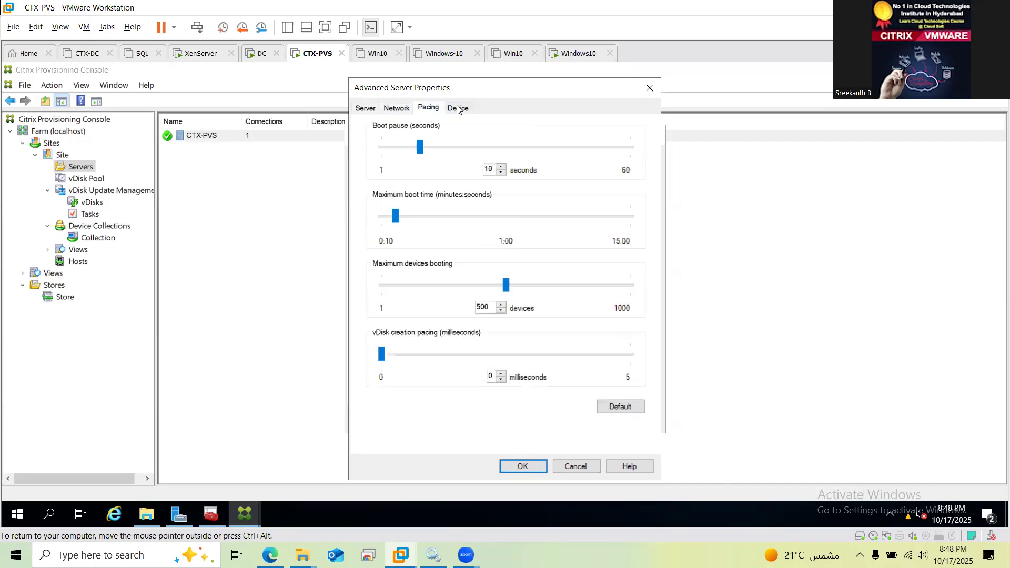
click(461, 107)
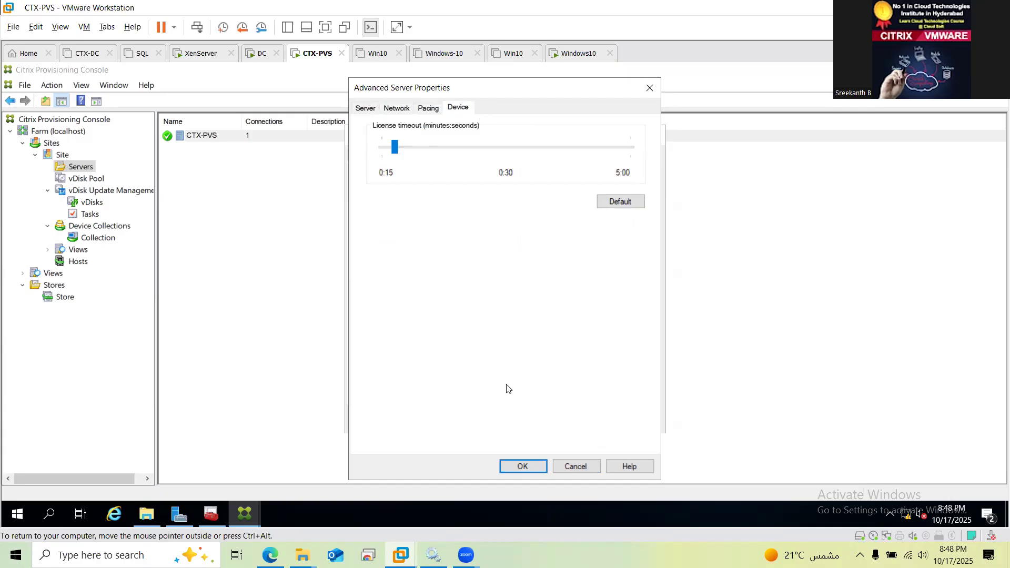
click(575, 467)
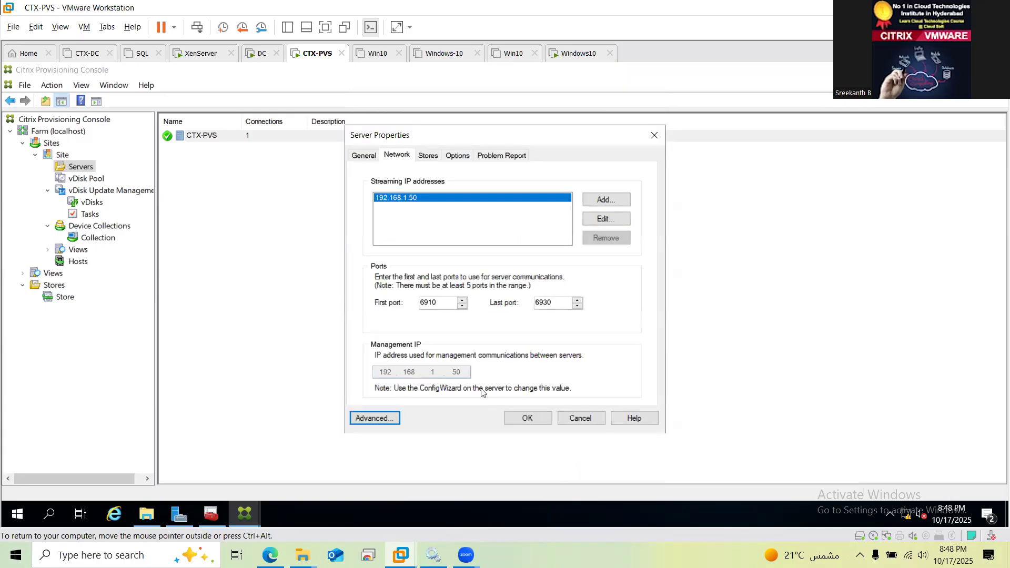
Cancel Server Properties and review Master-Win10's properties in the vDisk Pool, now showing 1 connection
click(581, 416)
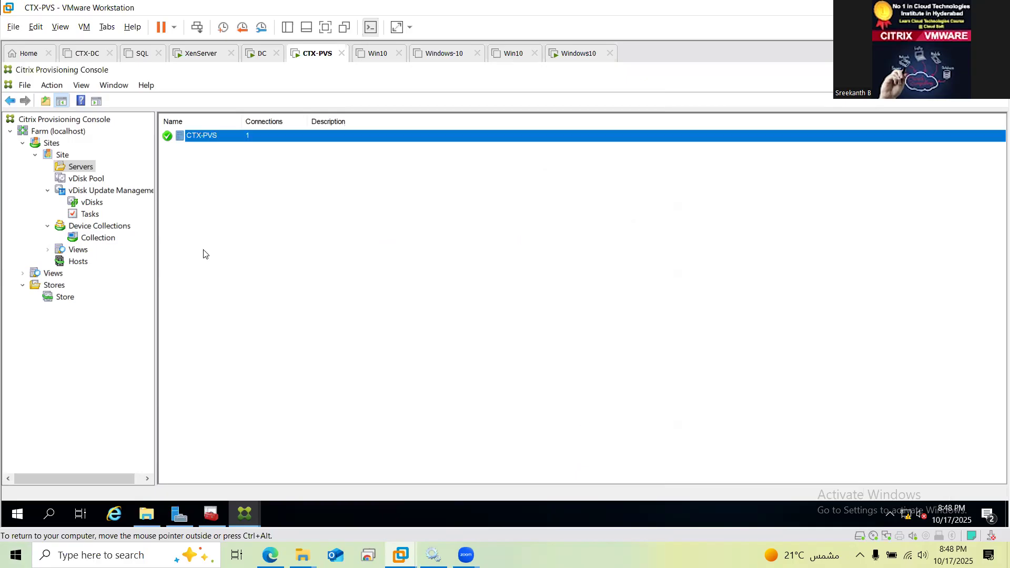
click(90, 203)
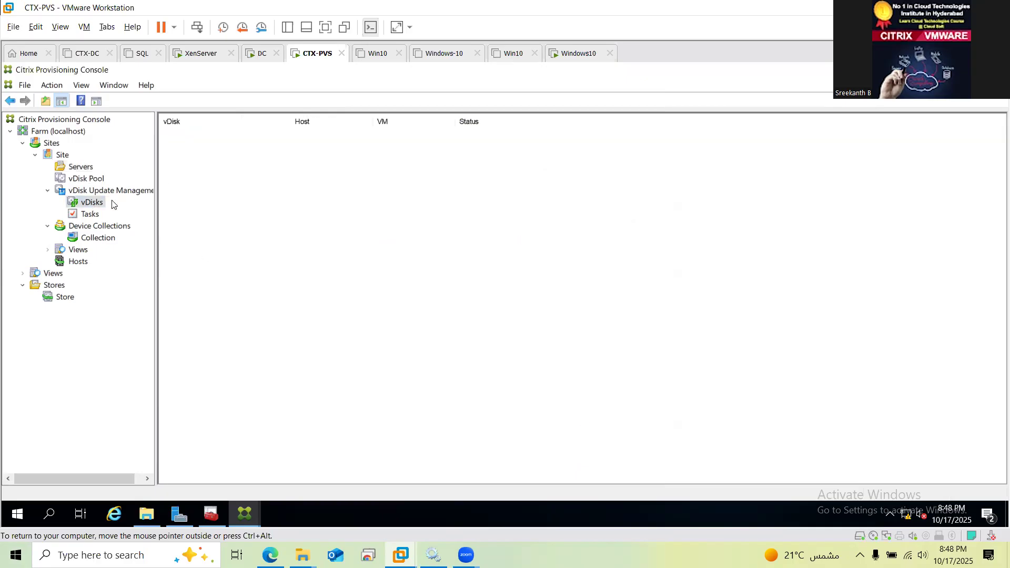
click(96, 182)
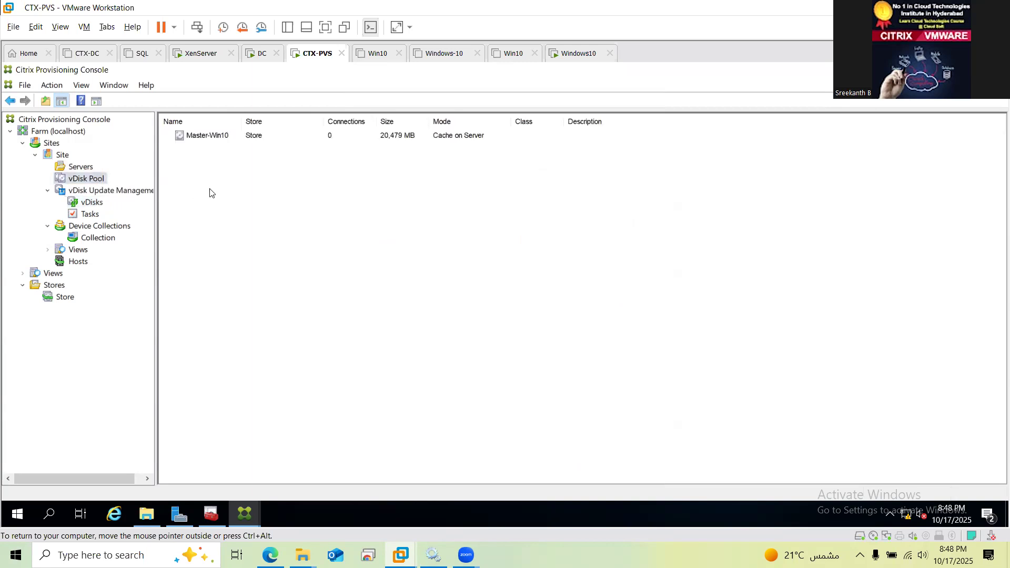
click(213, 137)
double_click(213, 137)
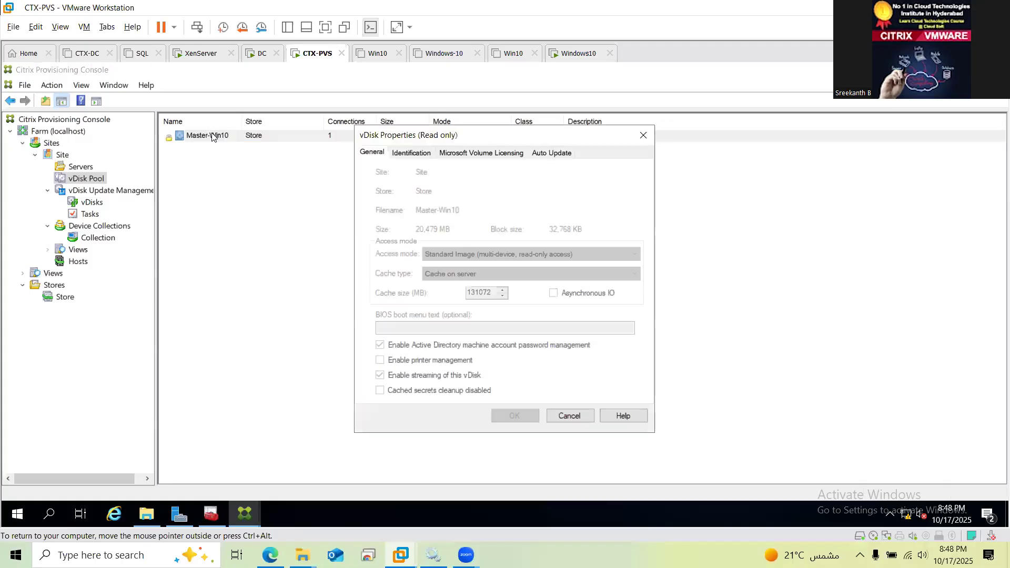
click(643, 133)
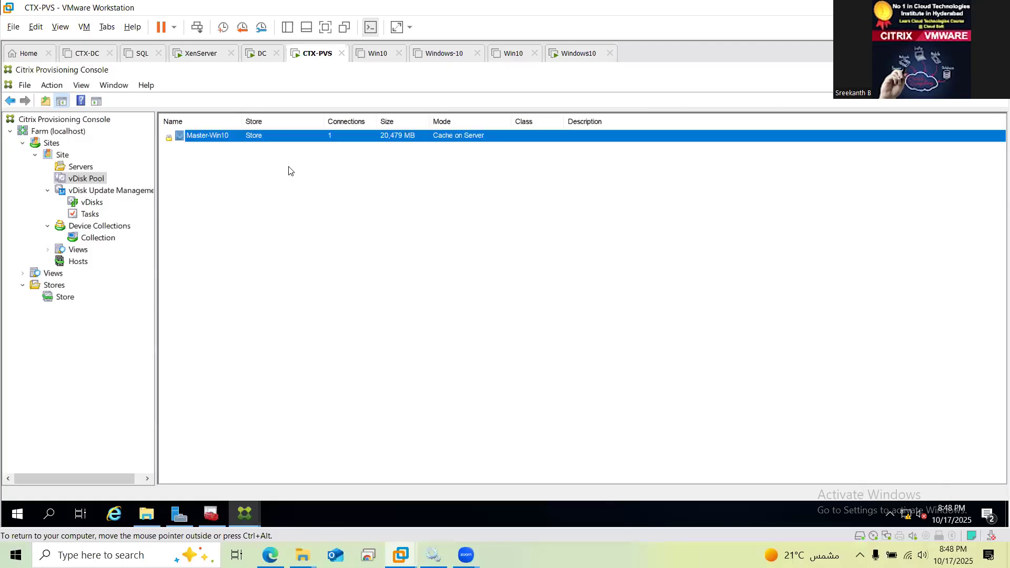
right_click(234, 138)
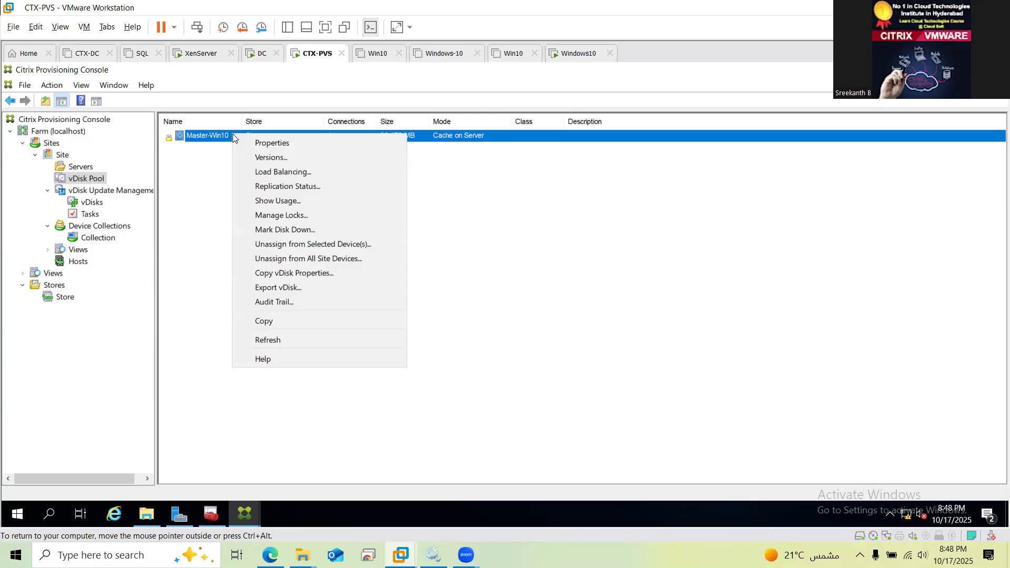
Switch Master-Win10's vDisk Load Balancing to the load balancing algorithm, with Subnet Affinity None
click(284, 173)
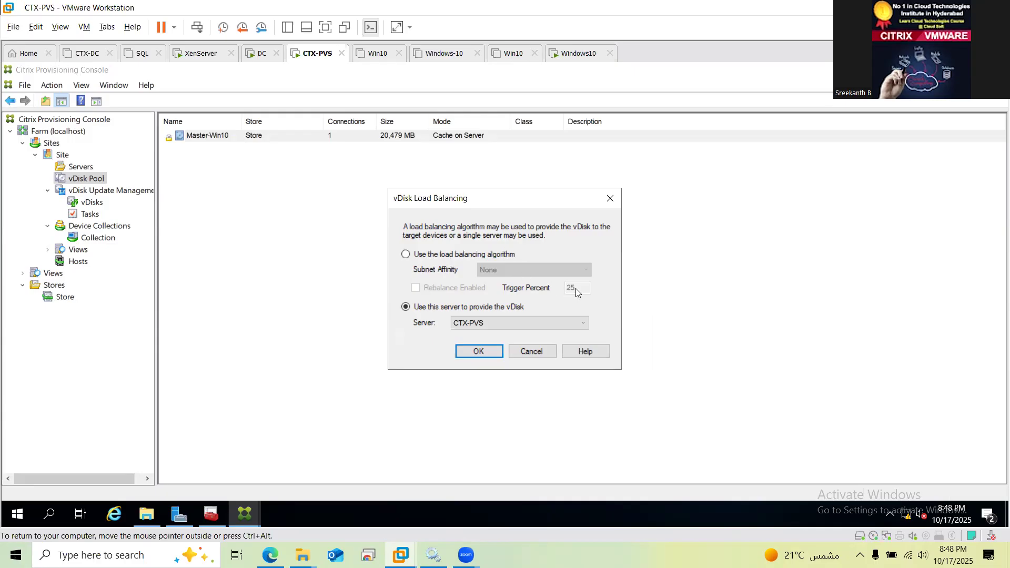
click(406, 255)
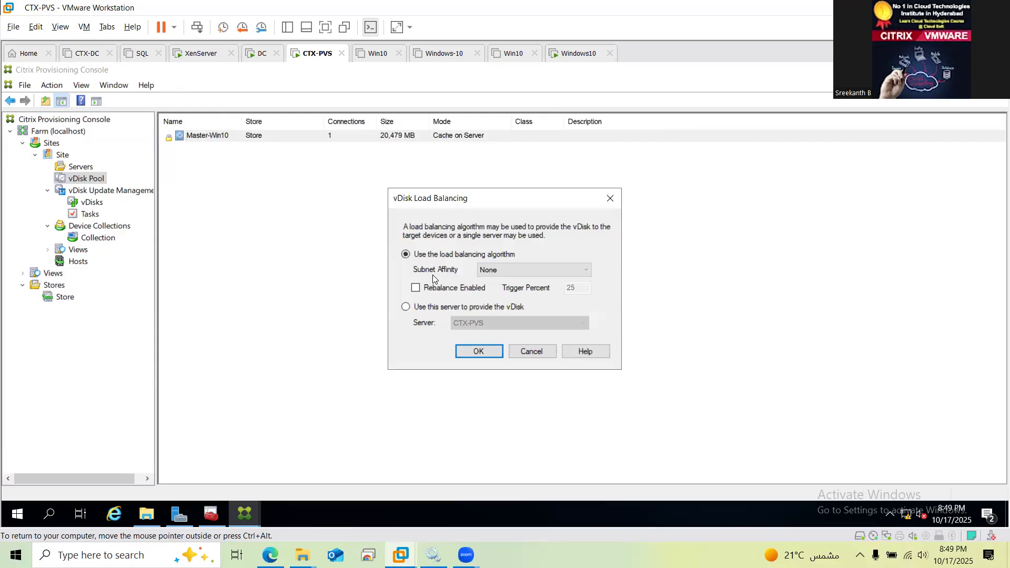
click(517, 270)
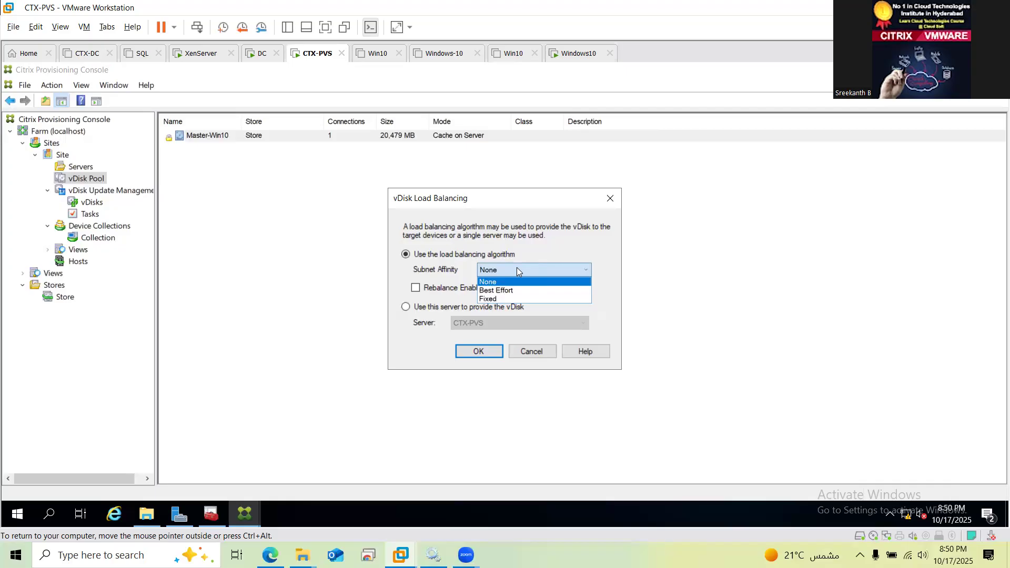
Cancel the vDisk Load Balancing dialog, leaving Subnet Affinity at None unsaved
click(572, 227)
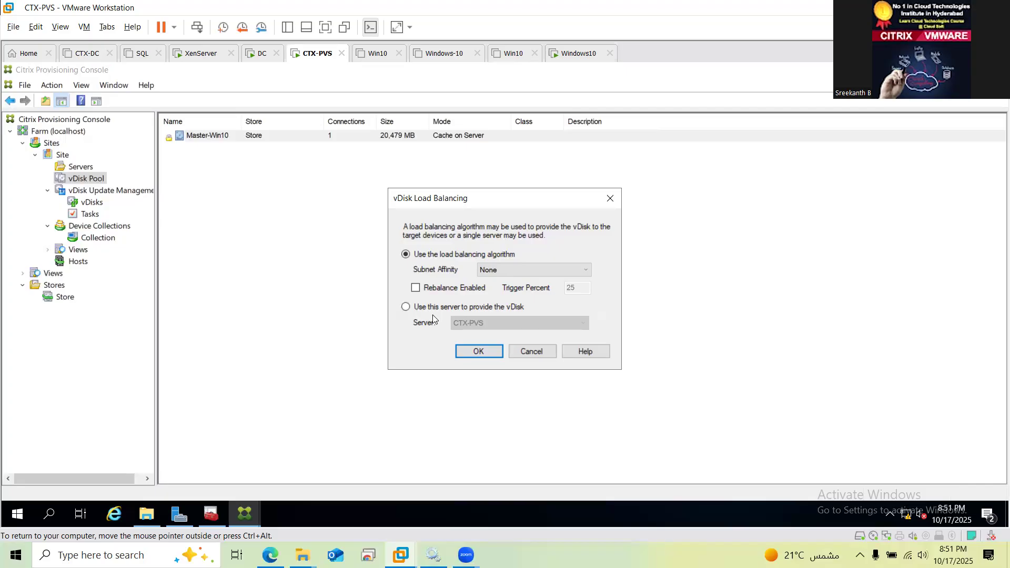
click(532, 351)
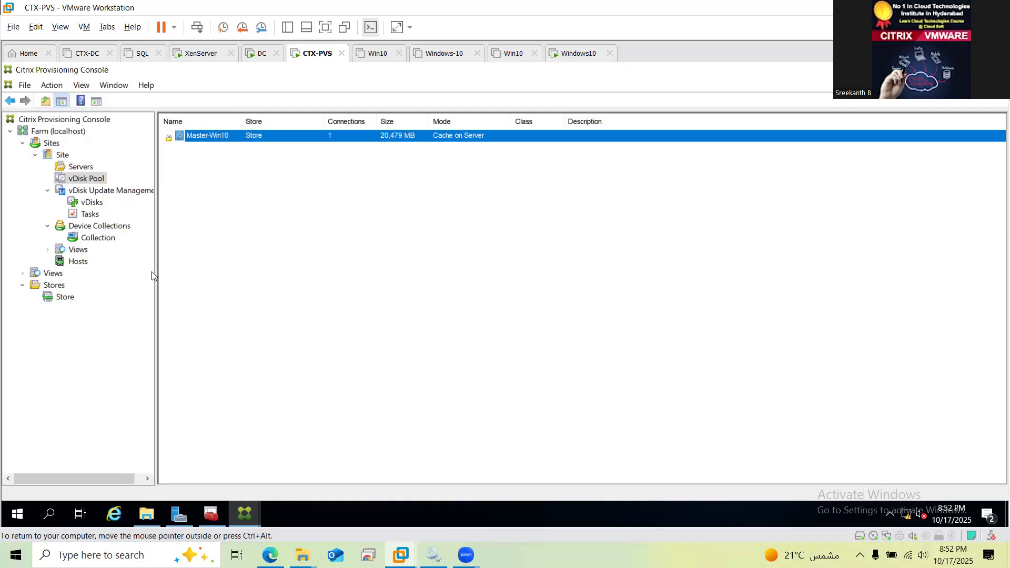
click(151, 516)
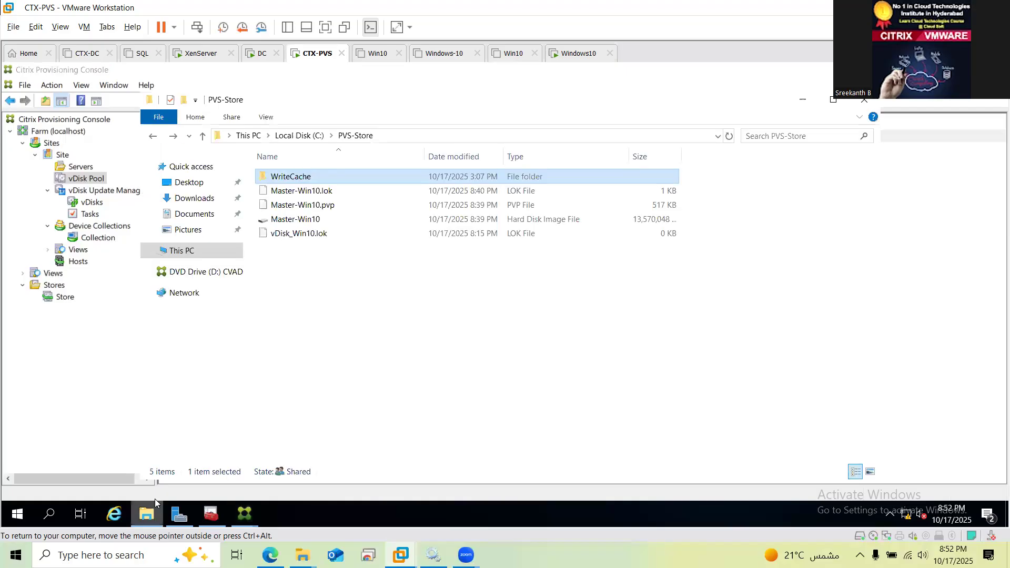
Open C:\PVS-Store\WriteCache and select the D1_Master-Win10 write-cache file (124,772 KB)
double_click(289, 176)
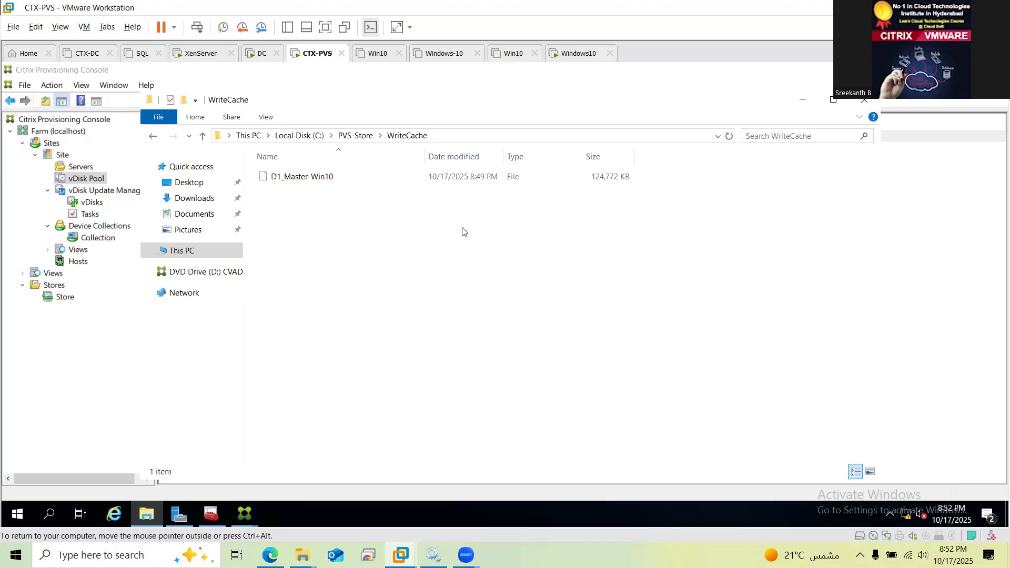
click(478, 178)
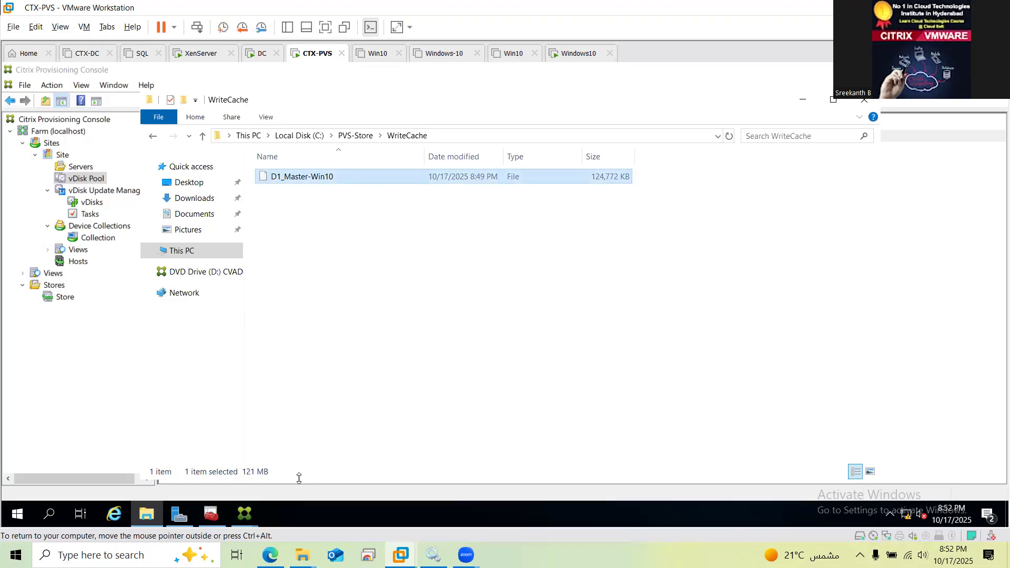
On the Windows10 VM, dismiss the device licence warning and go to This PC
click(581, 60)
click(615, 348)
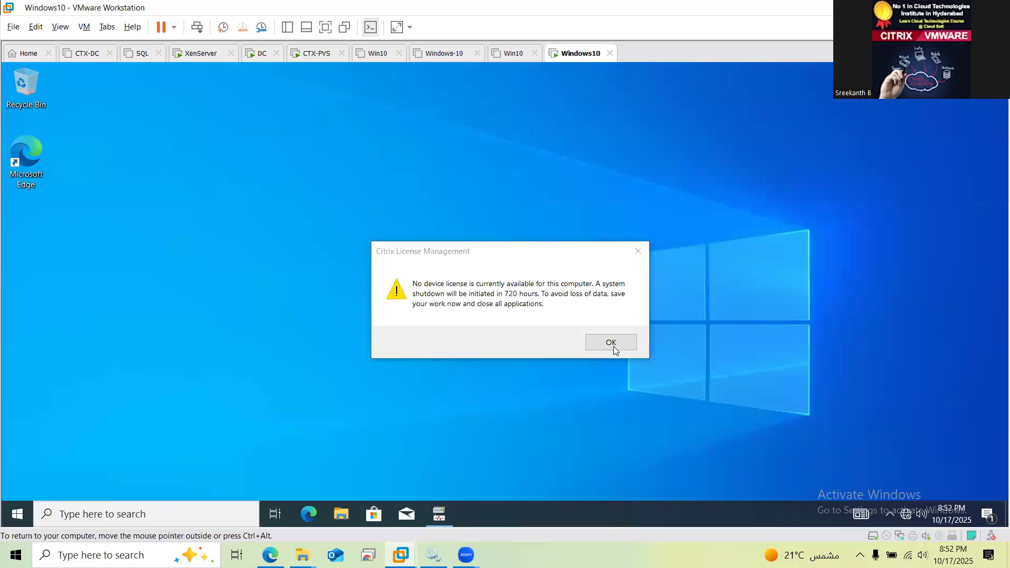
right_click(193, 235)
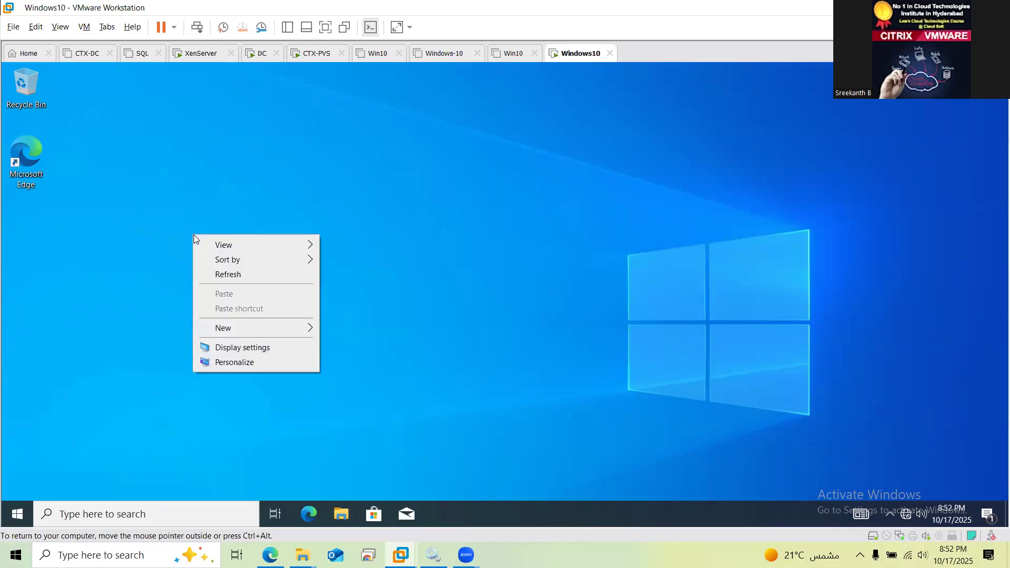
click(50, 100)
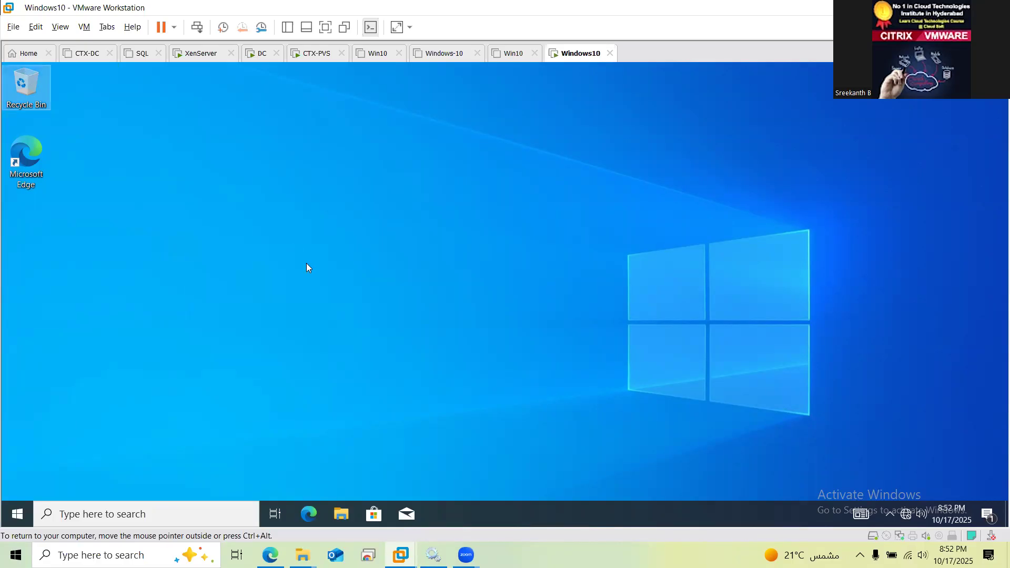
key(Return)
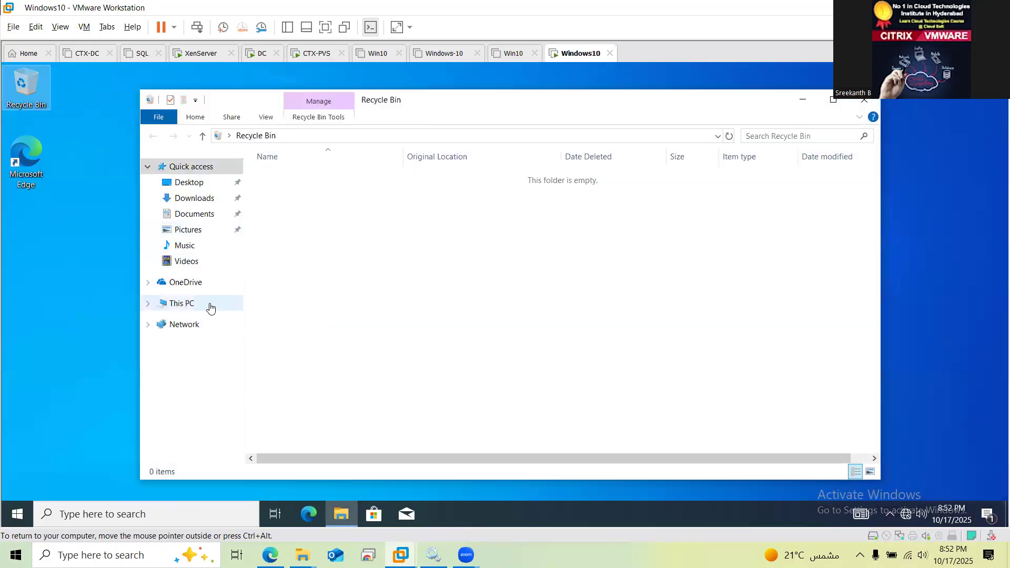
click(191, 301)
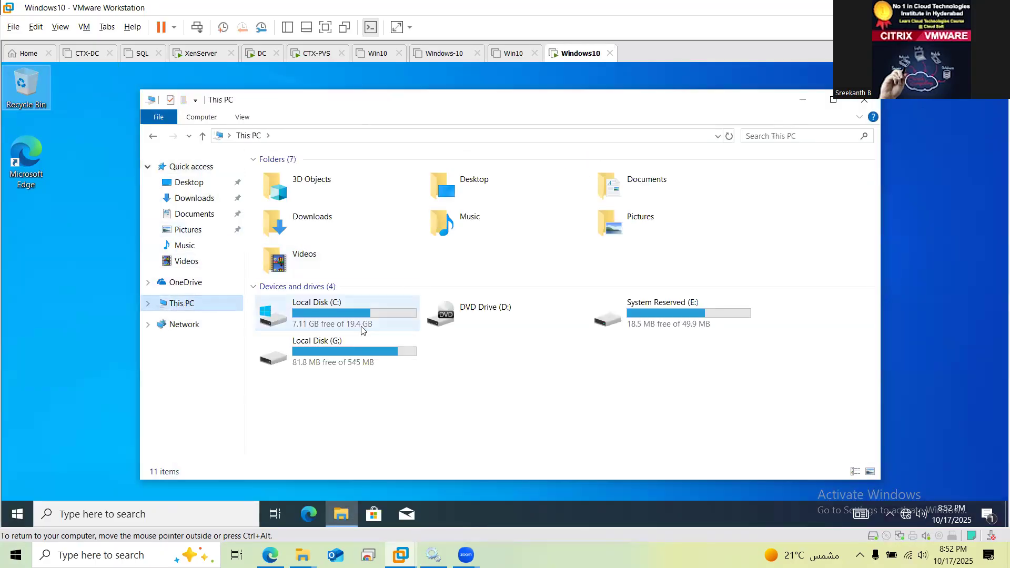
Check the combined size of all items on Local Disk (C:)
double_click(354, 323)
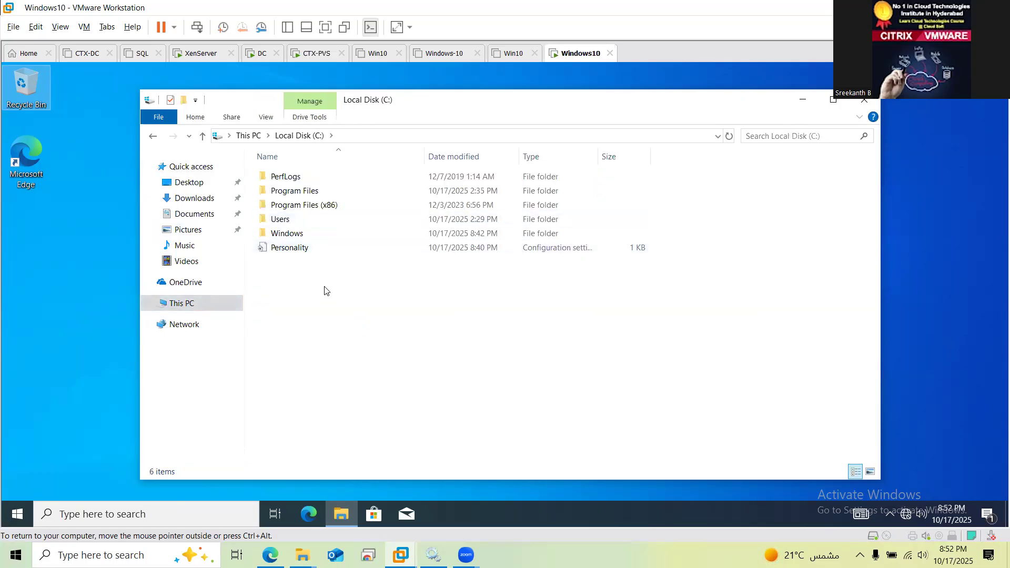
key(ctrl+a)
right_click(296, 220)
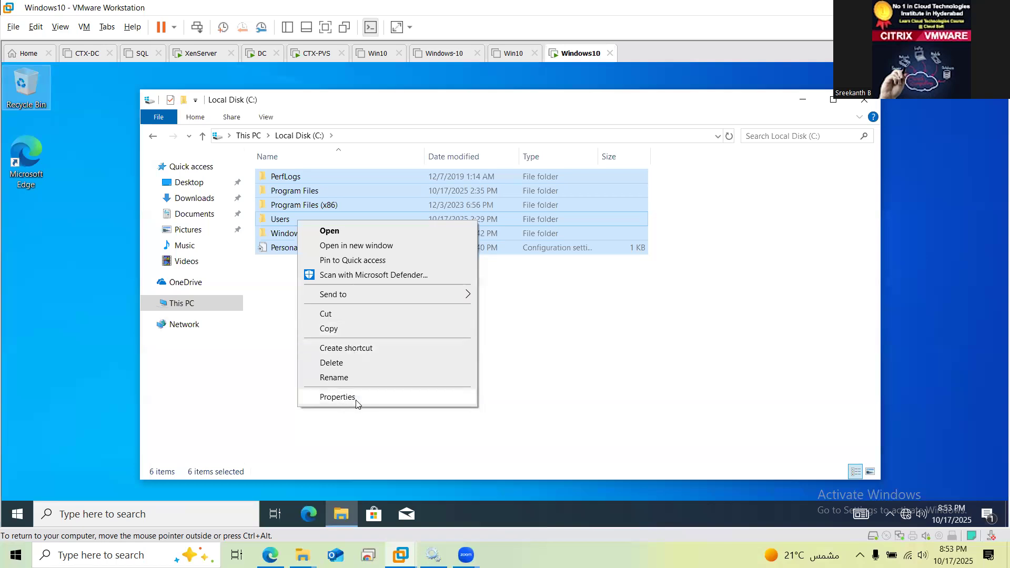
click(337, 397)
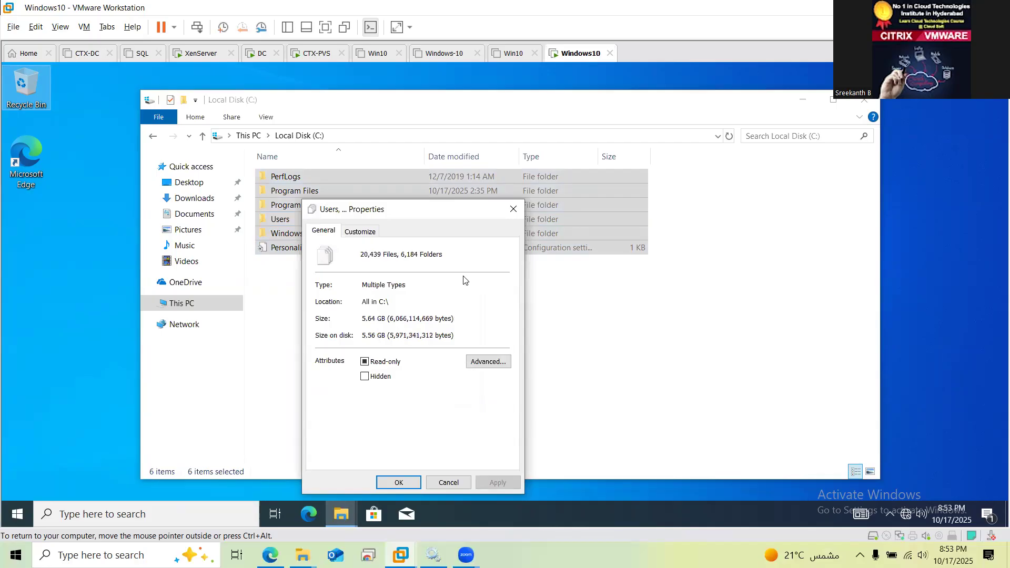
click(448, 484)
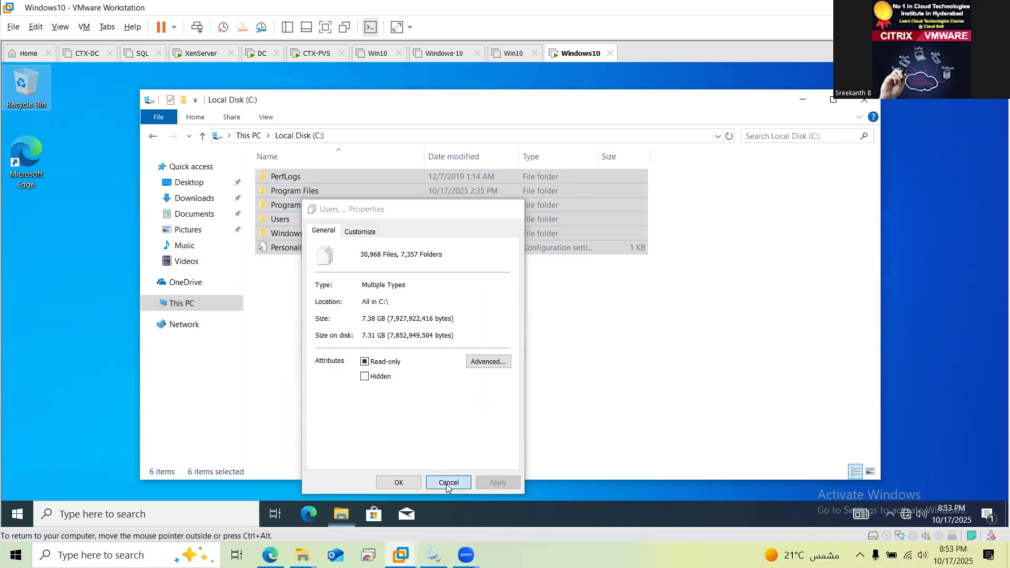
Check the Program Files folder's properties, then return to This PC
click(288, 194)
right_click(288, 194)
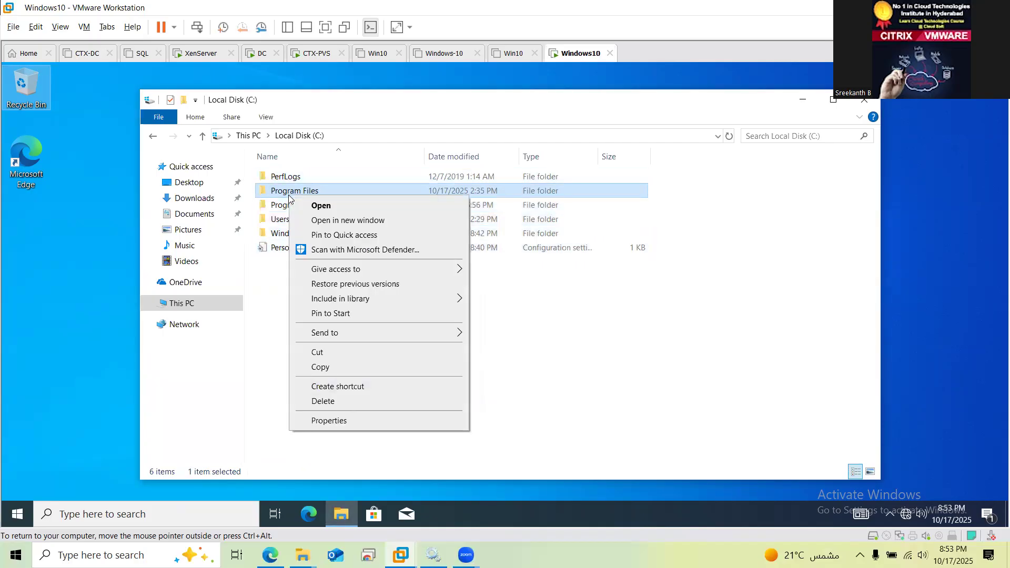
key(r)
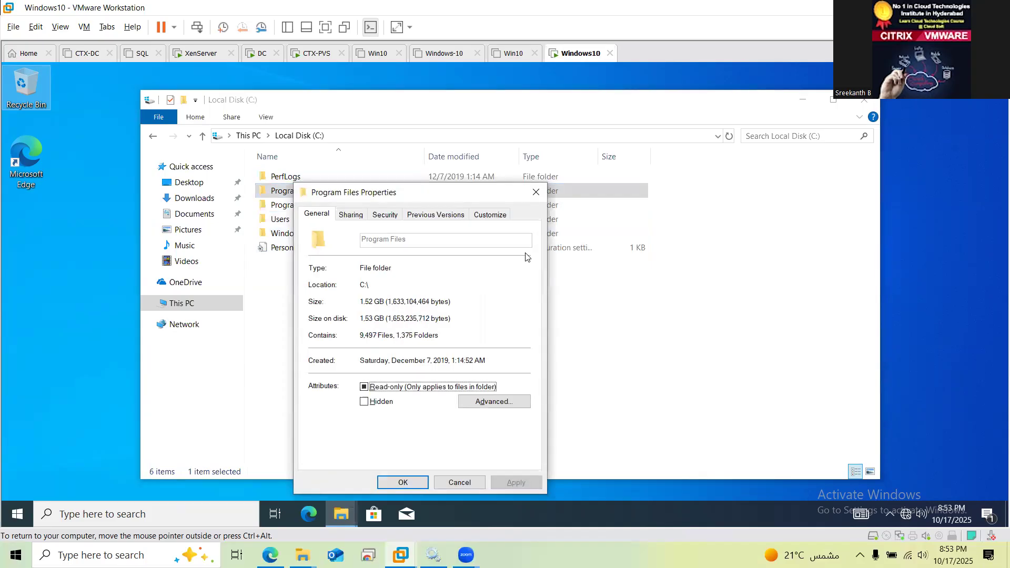
key(Escape)
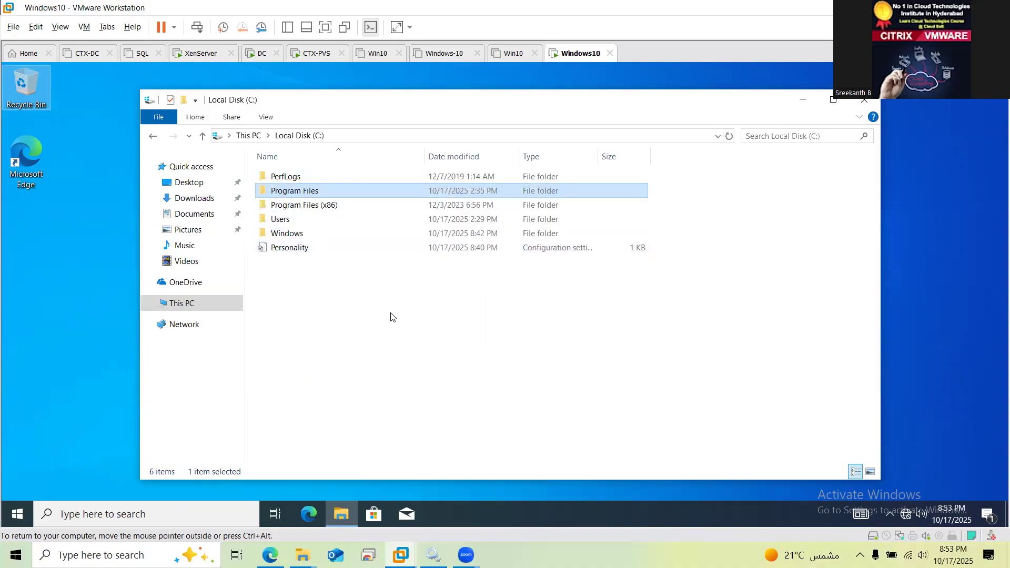
click(313, 342)
key(alt+Up)
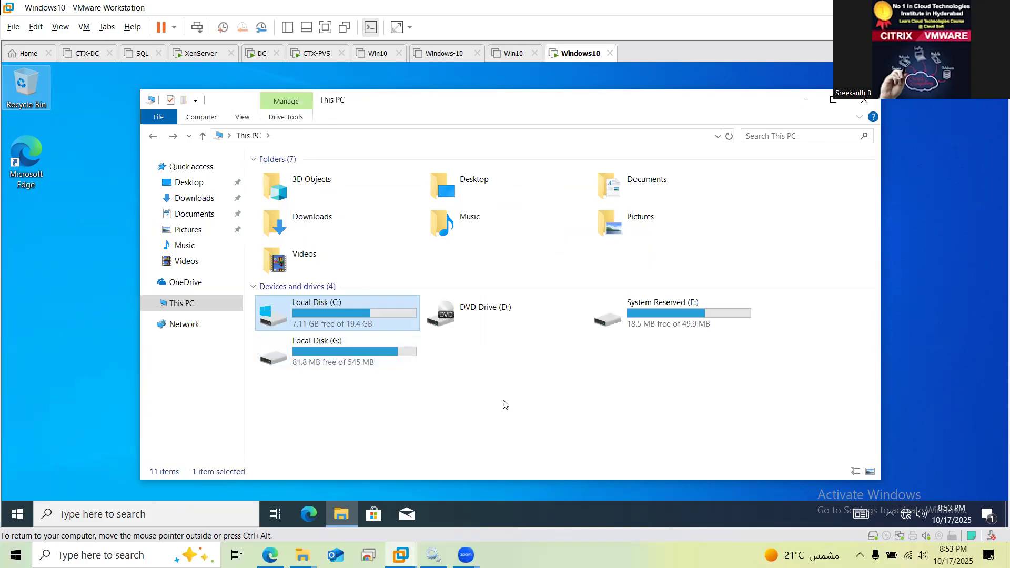
Copy Program Files from Local Disk (C:) to the desktop, retrying with administrator rights
mouse_move(393, 364)
click(29, 293)
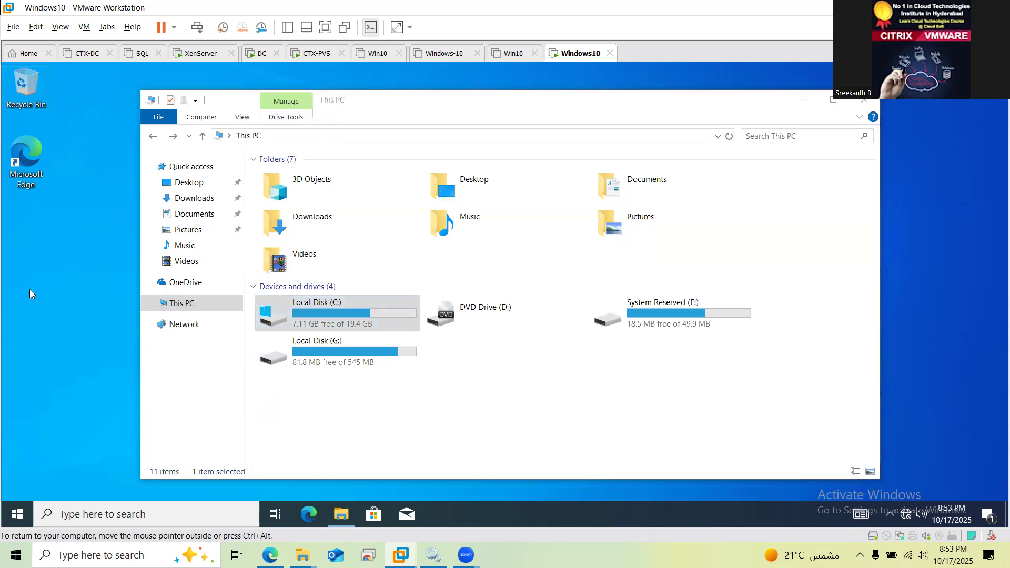
click(316, 258)
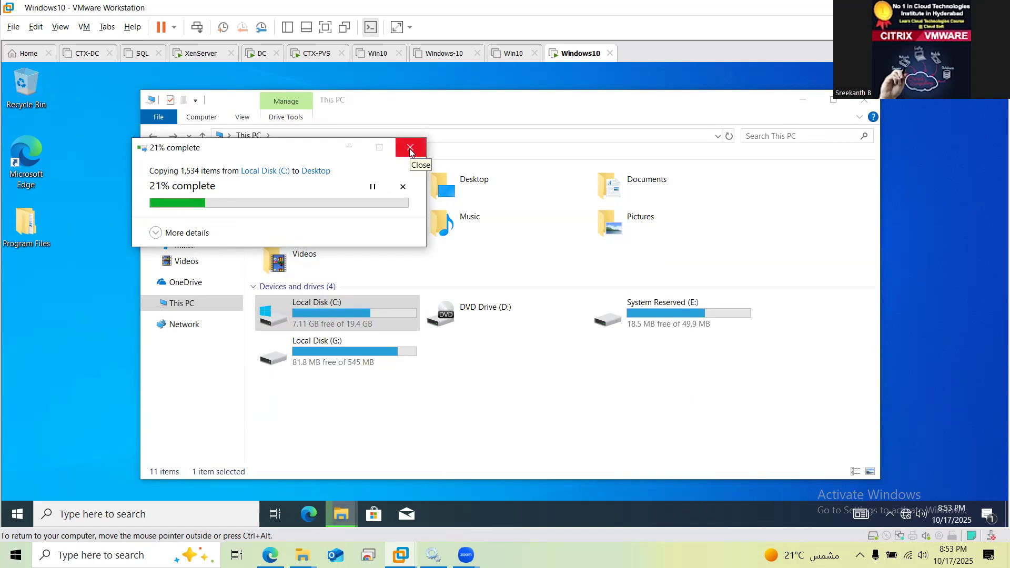
click(410, 149)
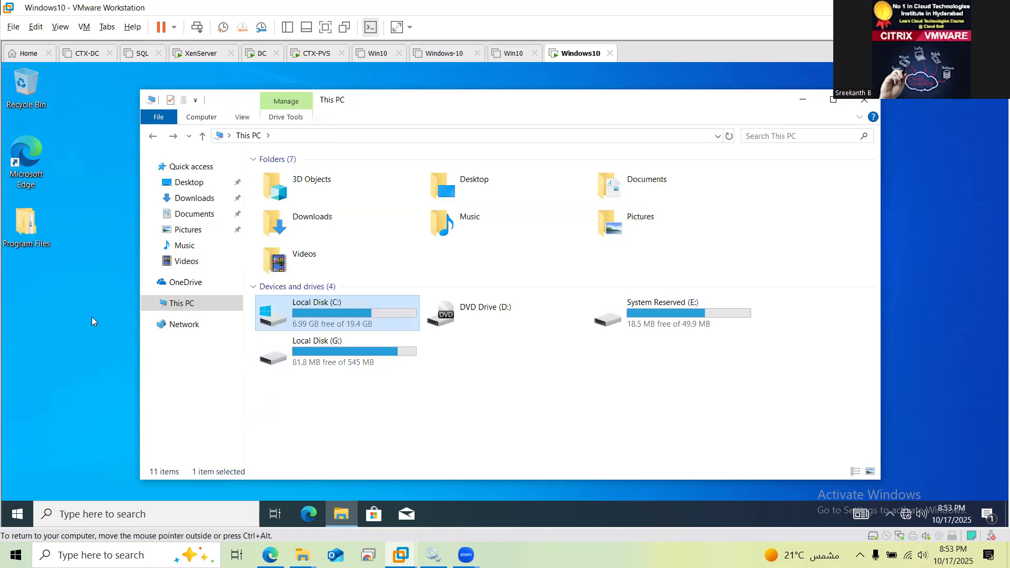
Check the copied Program Files folder on the desktop, then switch to CTX-PVS
click(41, 227)
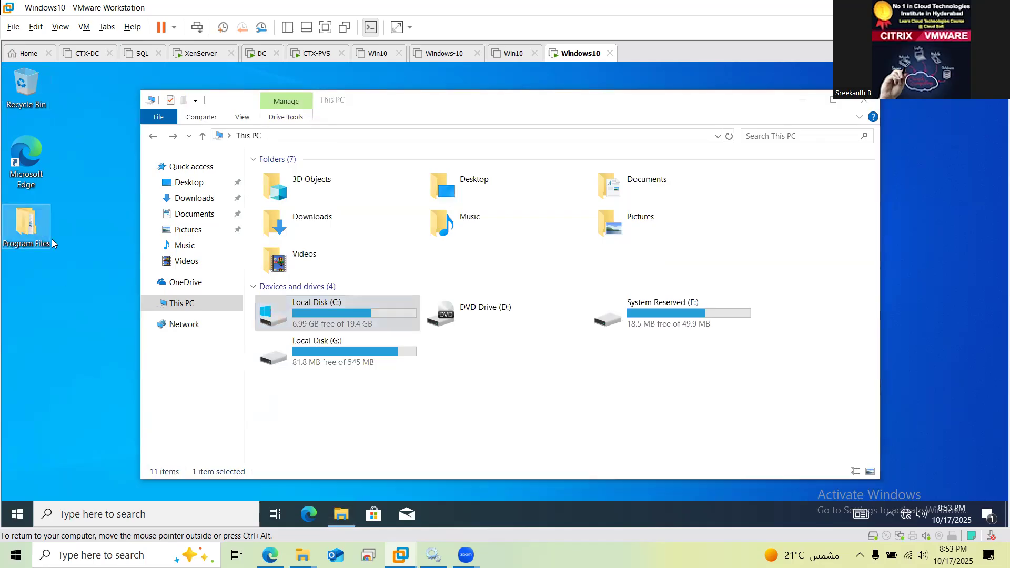
mouse_move(33, 224)
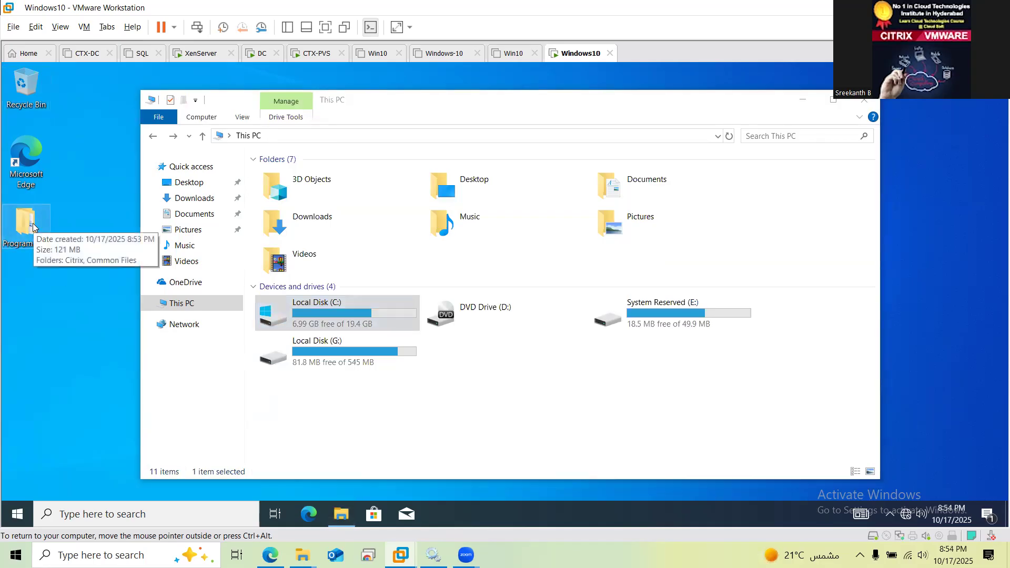
click(94, 354)
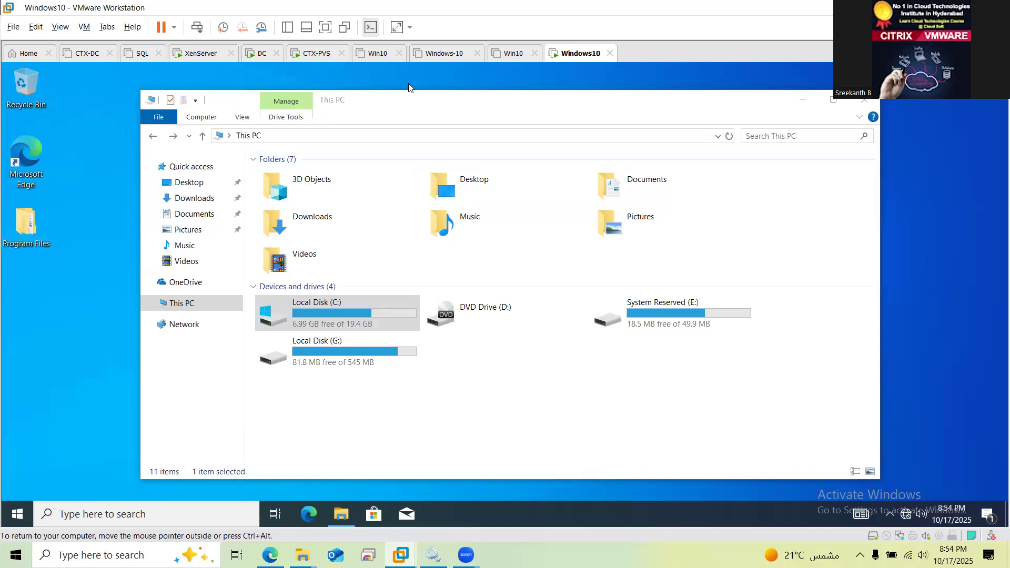
click(318, 53)
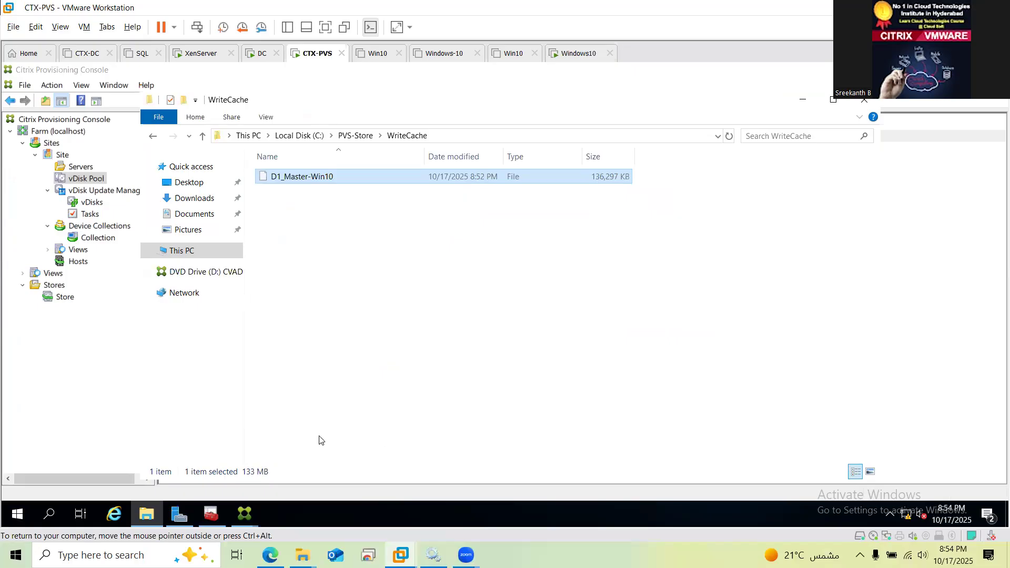
Reselect D1_Master-Win10 to confirm its write cache grew to 314,173 KB
click(396, 333)
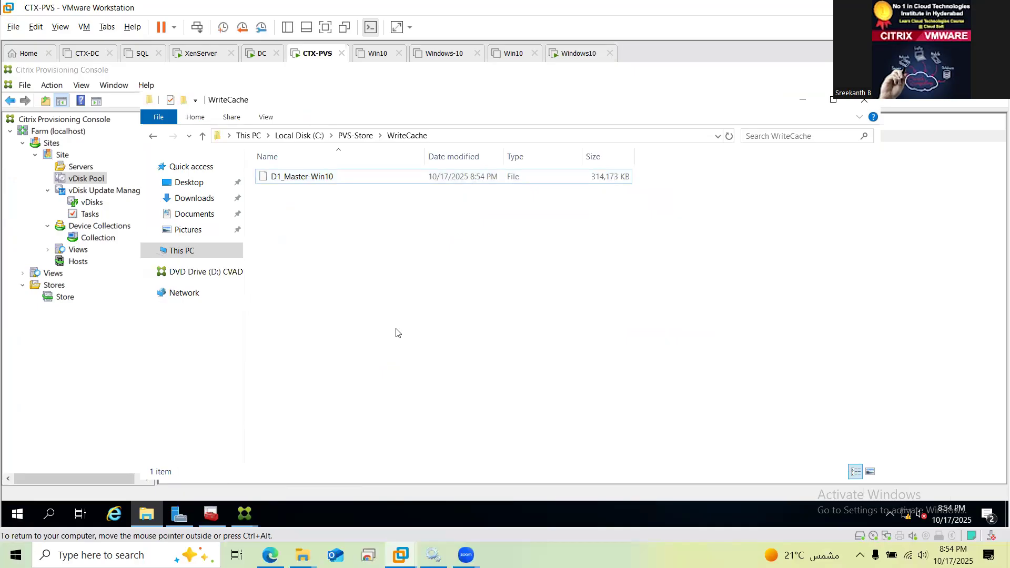
key(ctrl+a)
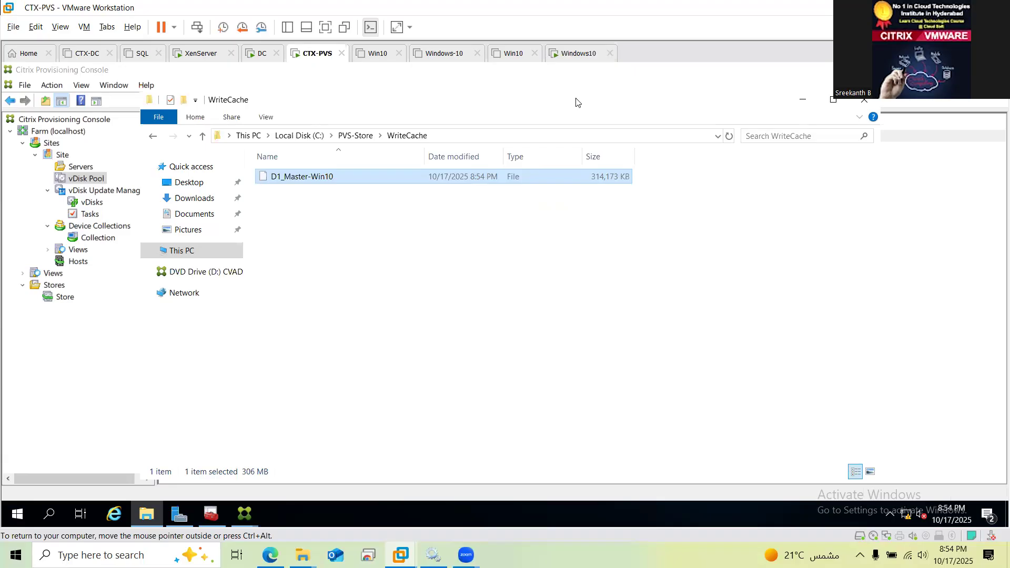
click(583, 56)
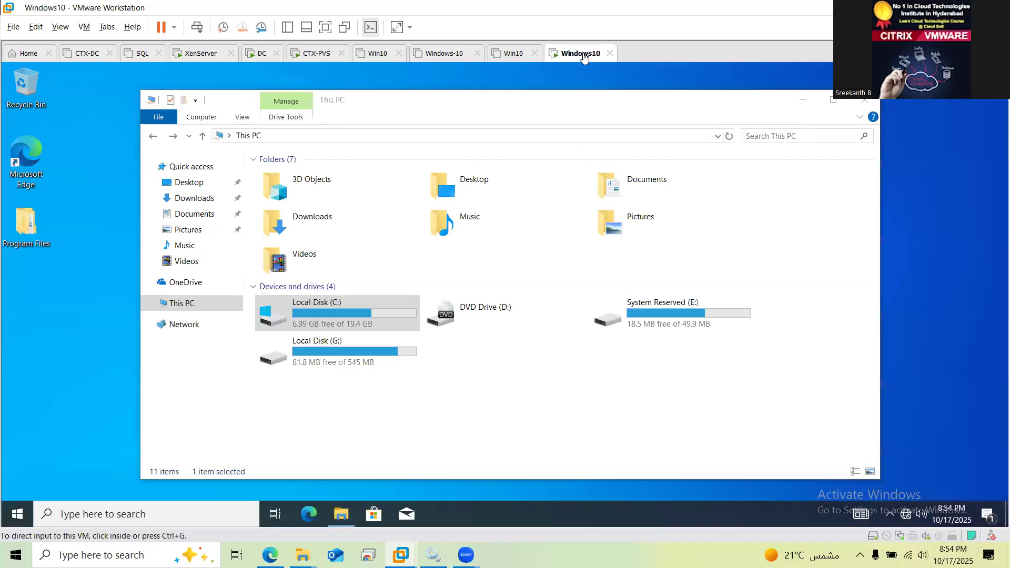
Restart the Windows10 guest through Power > Restart Guest and confirm
right_click(583, 57)
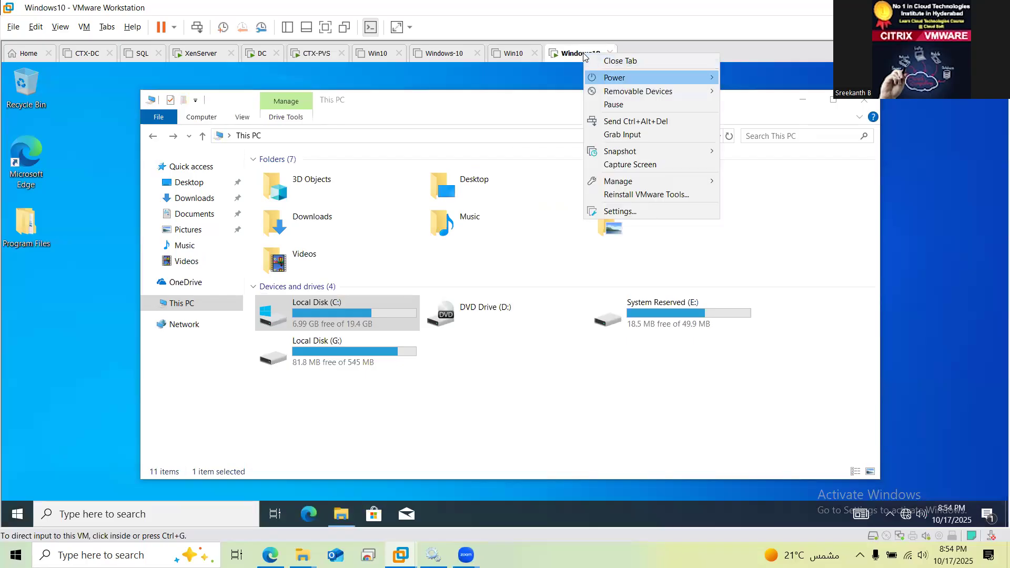
mouse_move(653, 77)
click(770, 118)
key(Return)
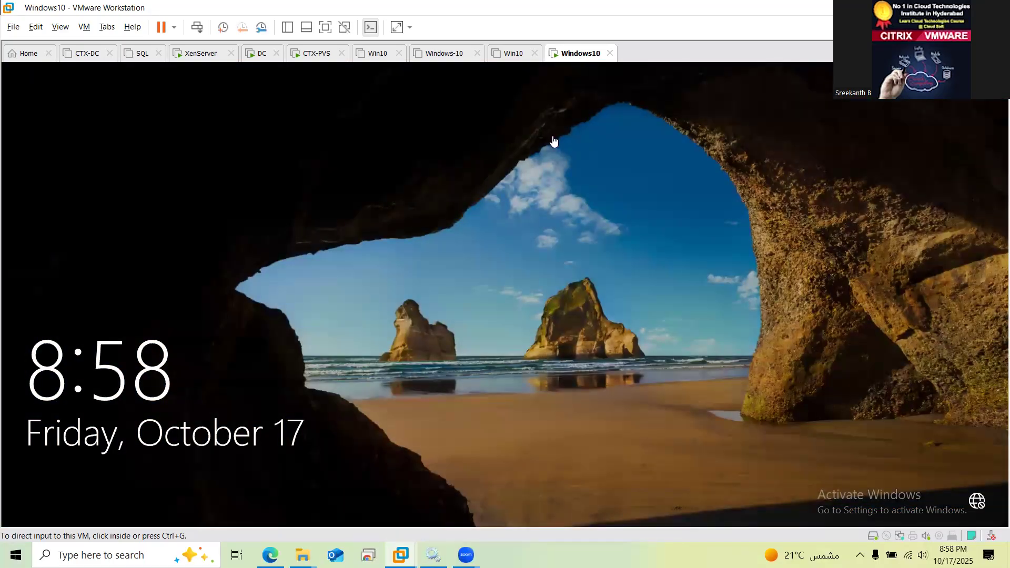
Sign in to the Windows10 VM as LAB\Administrator with the account password, then release input
click(523, 316)
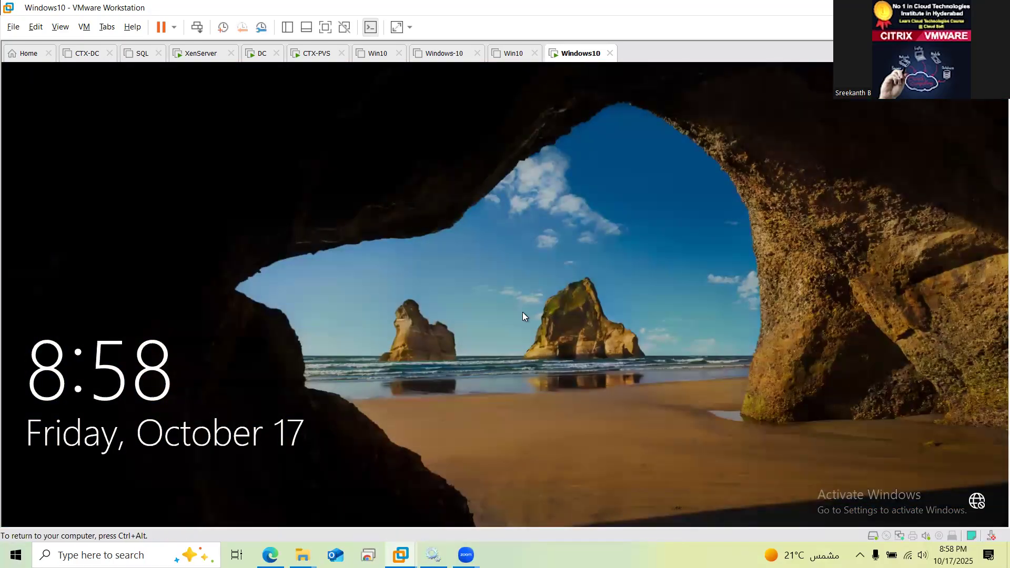
click(528, 323)
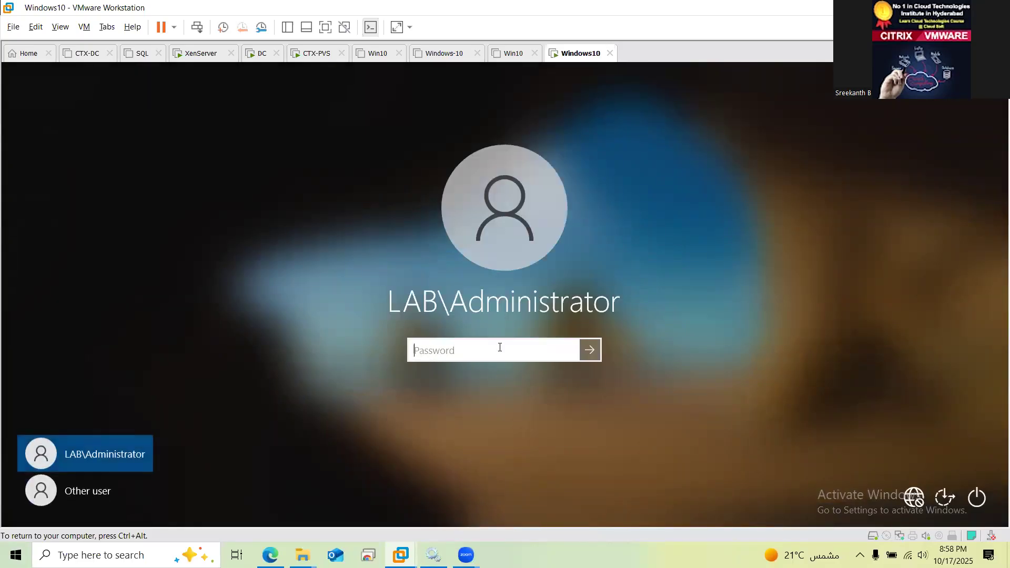
text(Password@123)
key(Return)
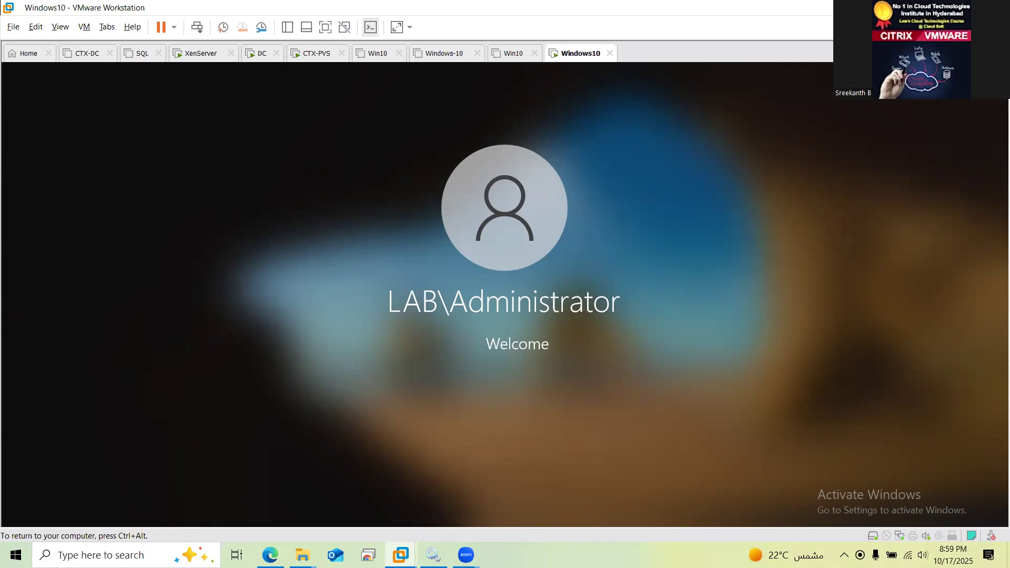
key(ctrl+alt)
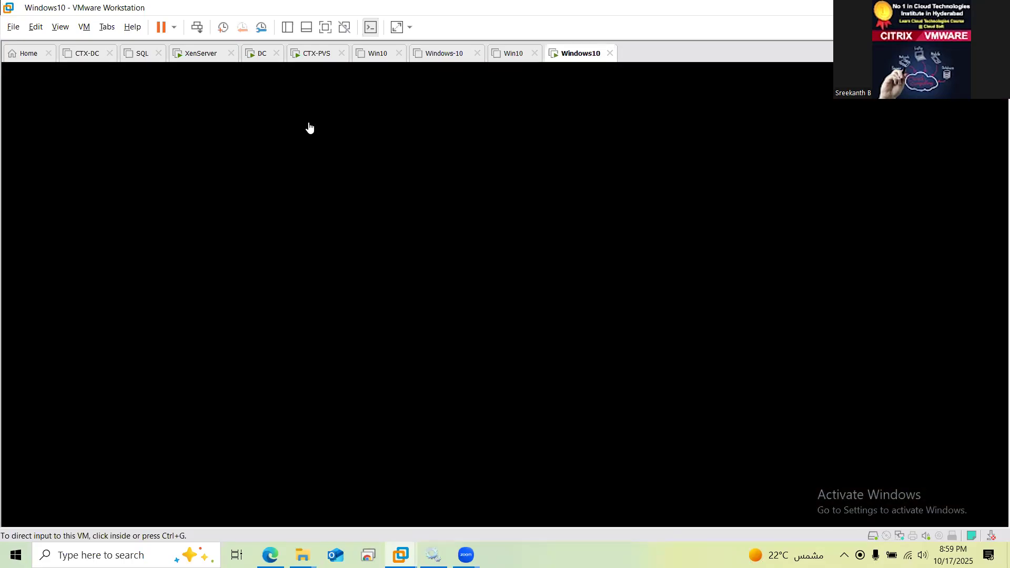
Check the empty D1_Master-Win10 write-cache file on CTX-PVS, then return to the Windows10 desktop
click(317, 54)
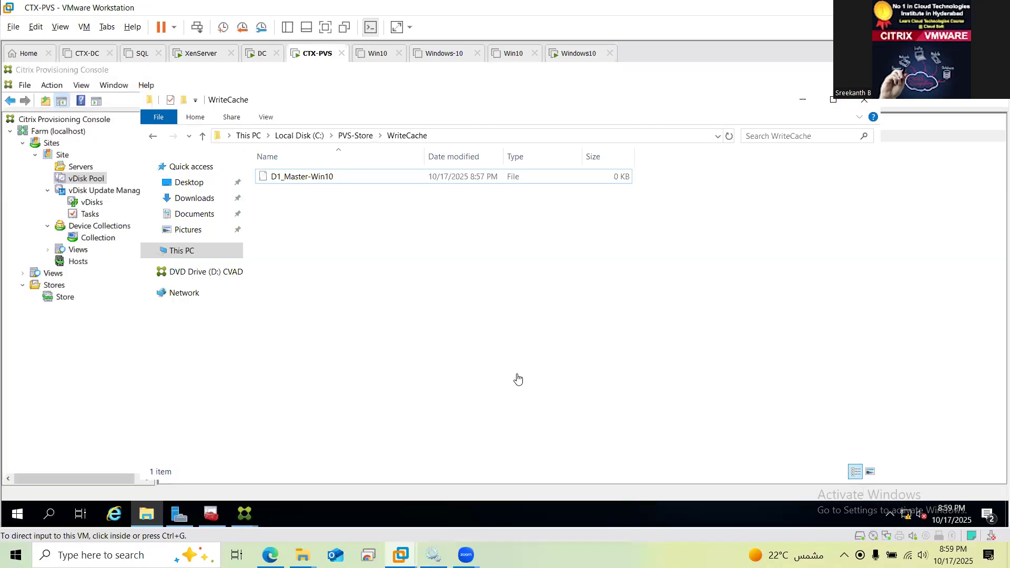
click(370, 182)
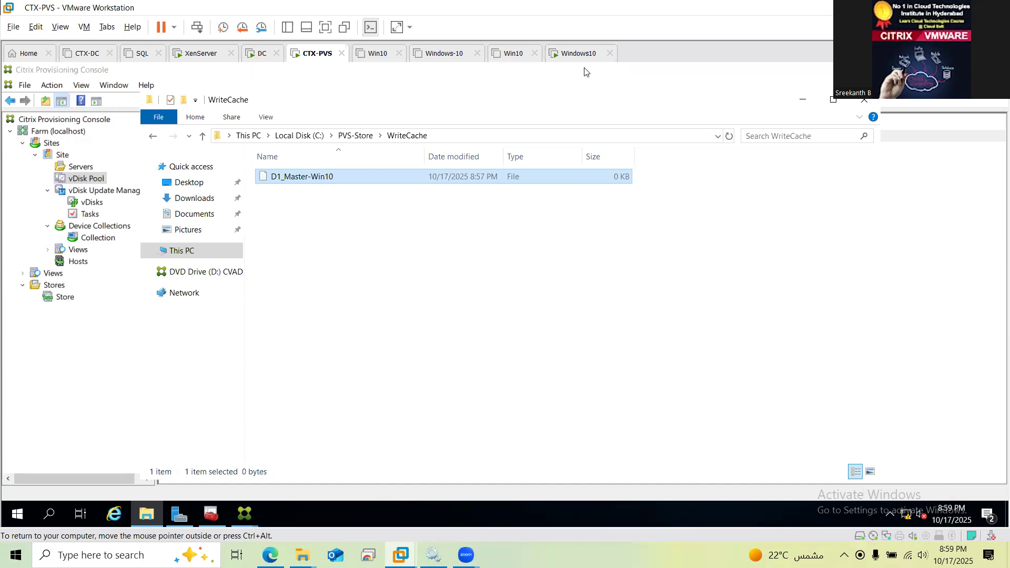
click(579, 53)
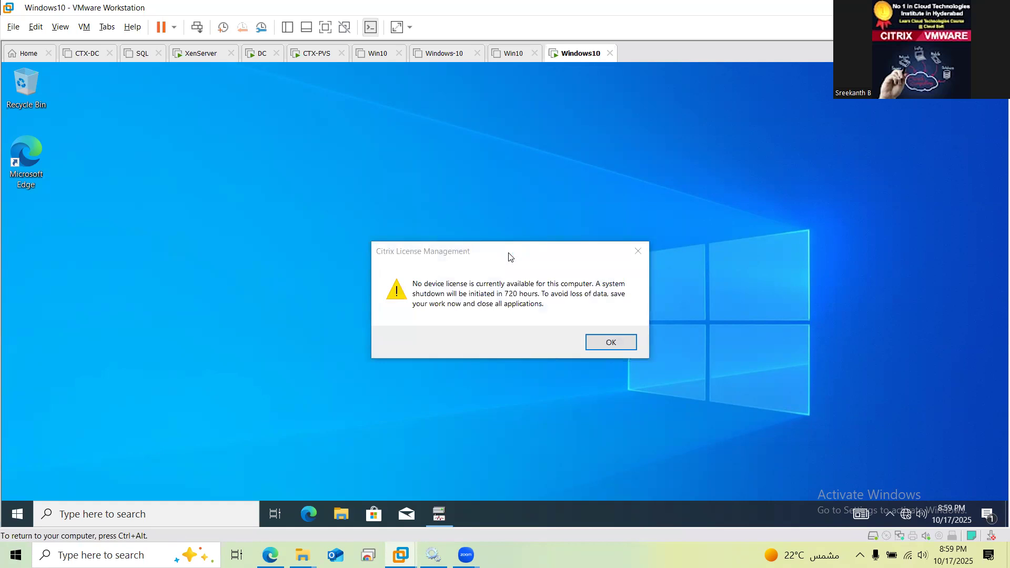
Dismiss the Citrix licence warning on Windows10 and view CTX-PVS's WriteCache folder (D1_Master-Win10 at 0 KB)
click(640, 251)
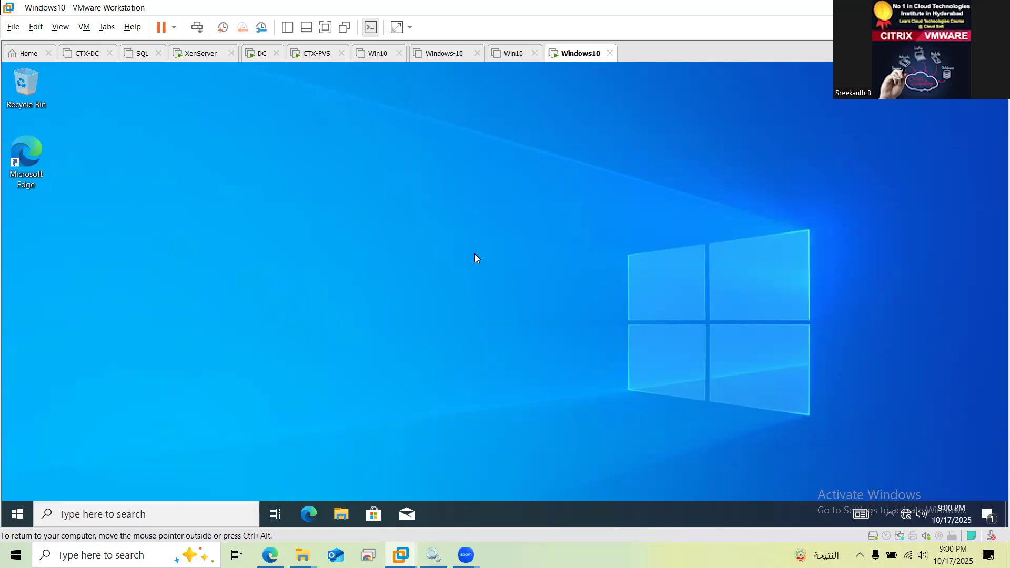
click(320, 53)
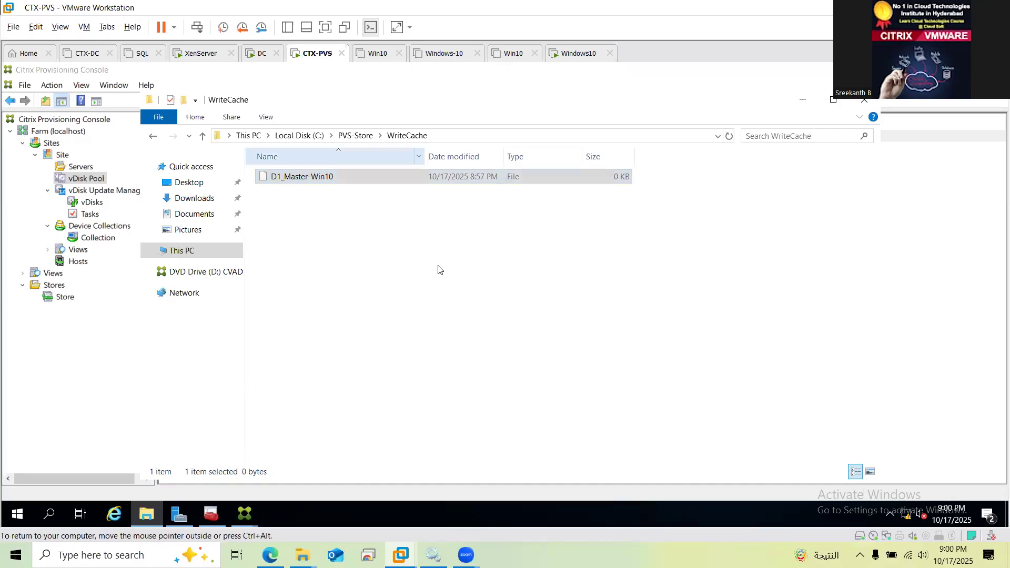
Refresh the WriteCache listing, check the Windows10 VM, and confirm D1_Master-Win10 has grown to 77,193 KB
click(405, 263)
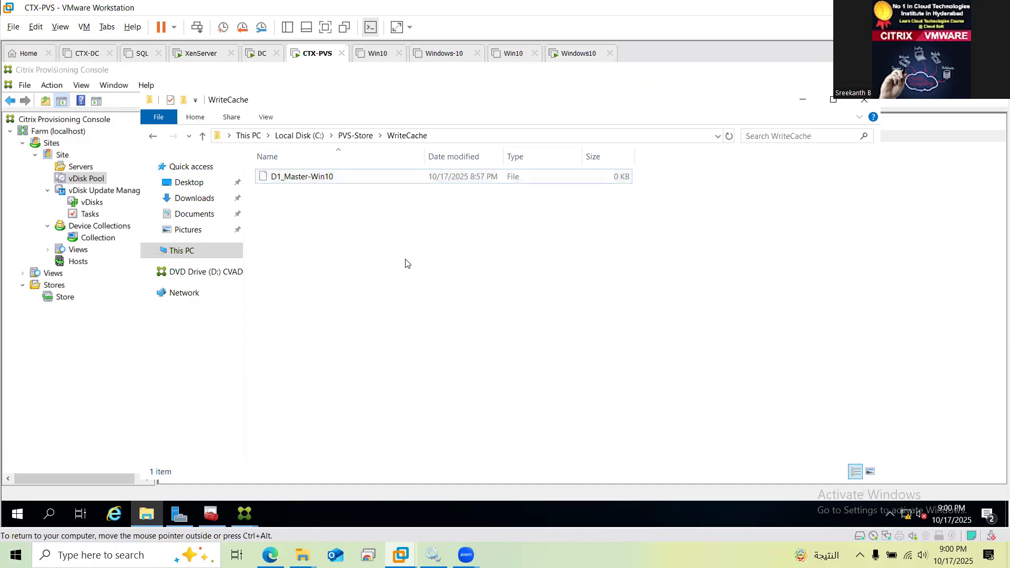
key(ctrl+a)
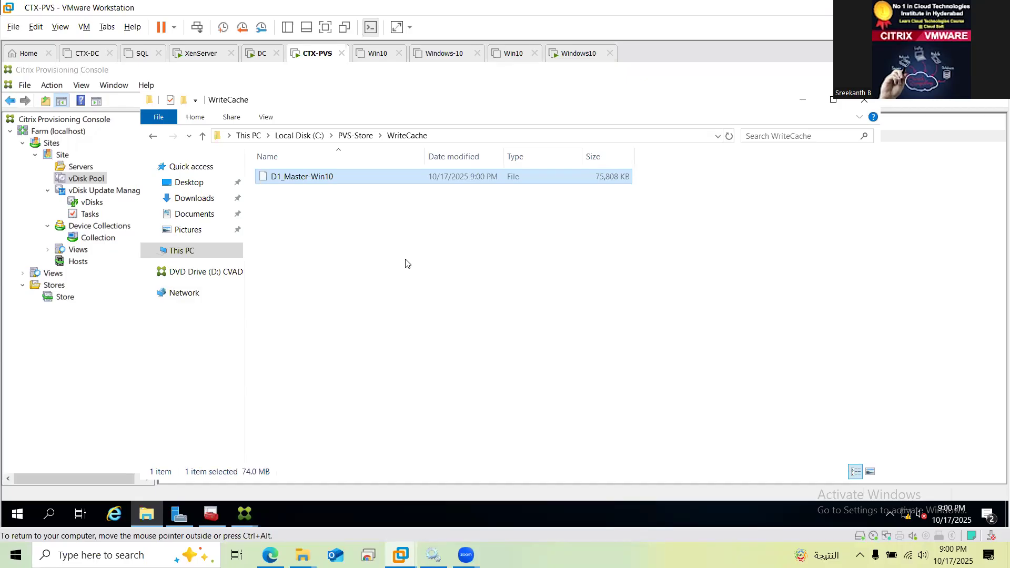
click(581, 52)
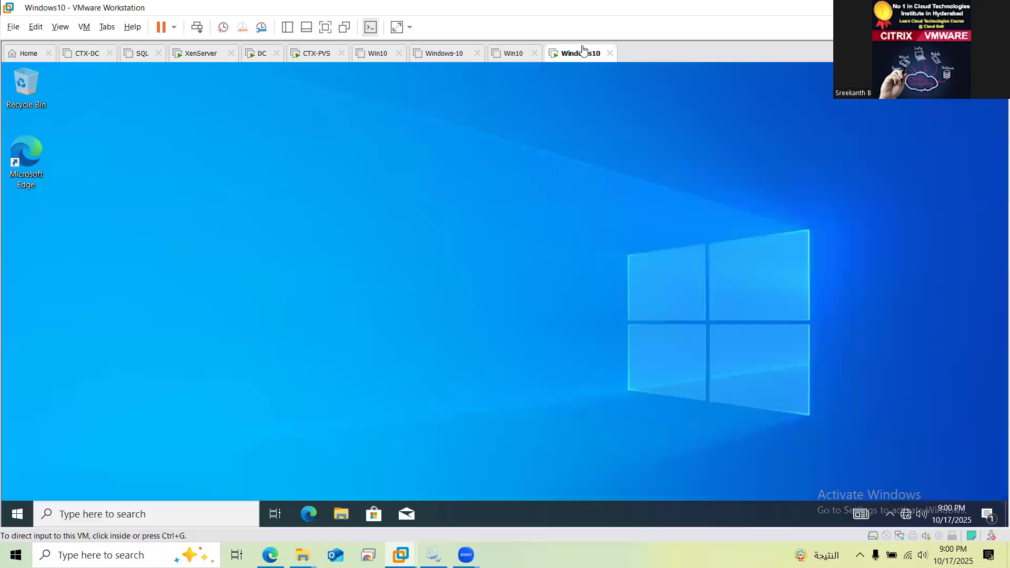
click(479, 214)
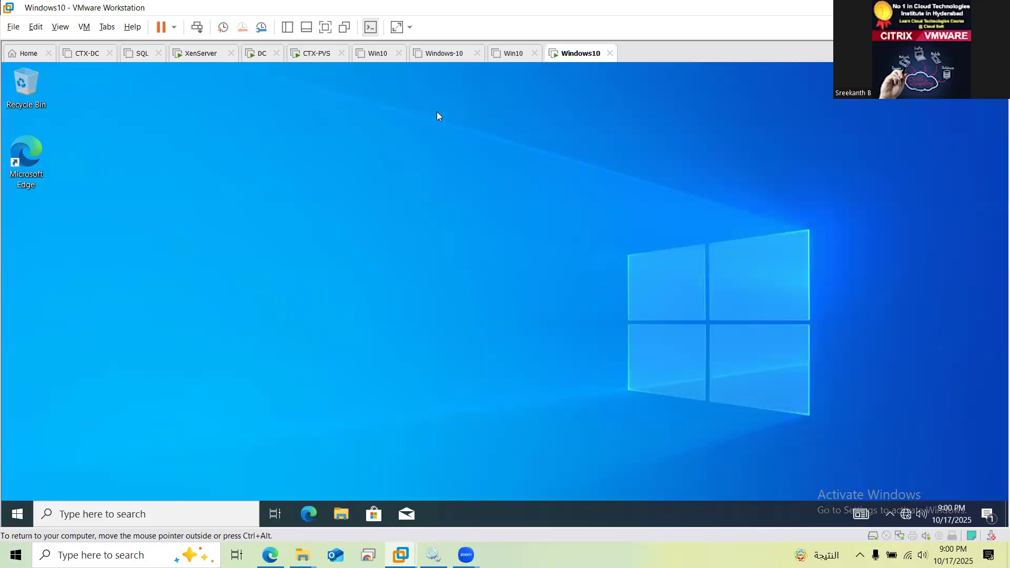
click(319, 55)
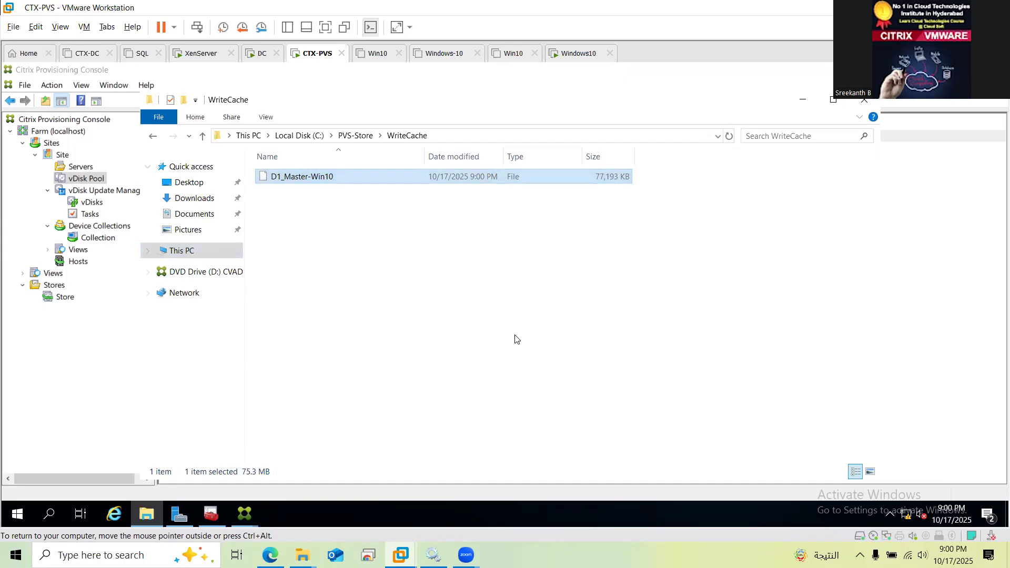
Refresh the WriteCache folder to recheck D1_Master-Win10's size, then return to the Windows10 desktop
right_click(514, 339)
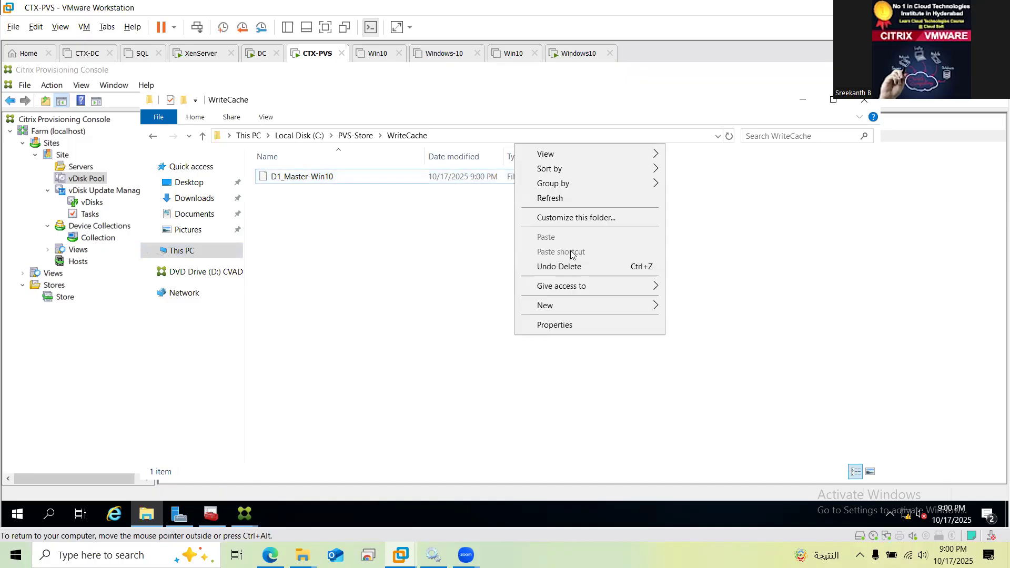
click(557, 199)
click(439, 181)
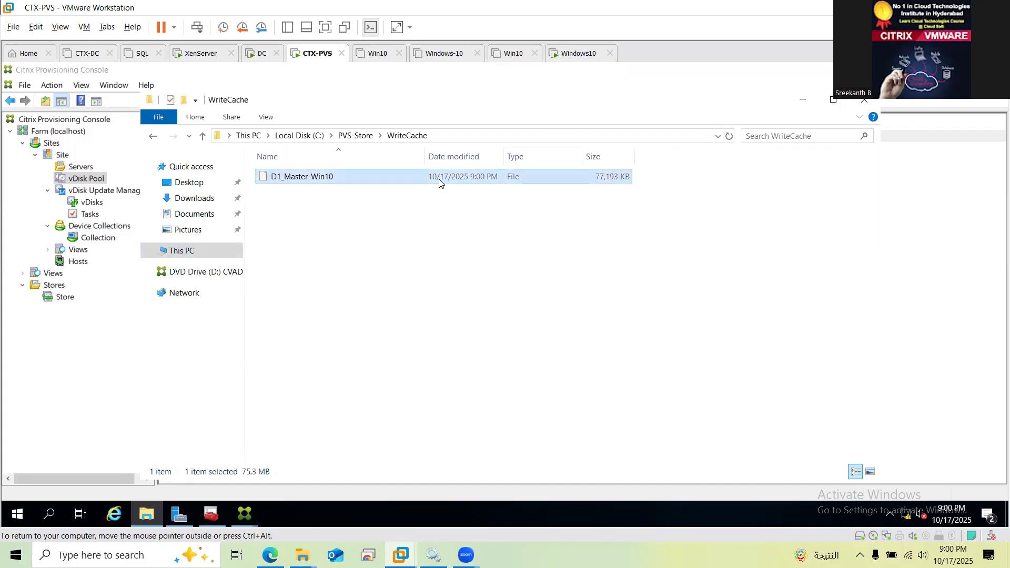
click(434, 330)
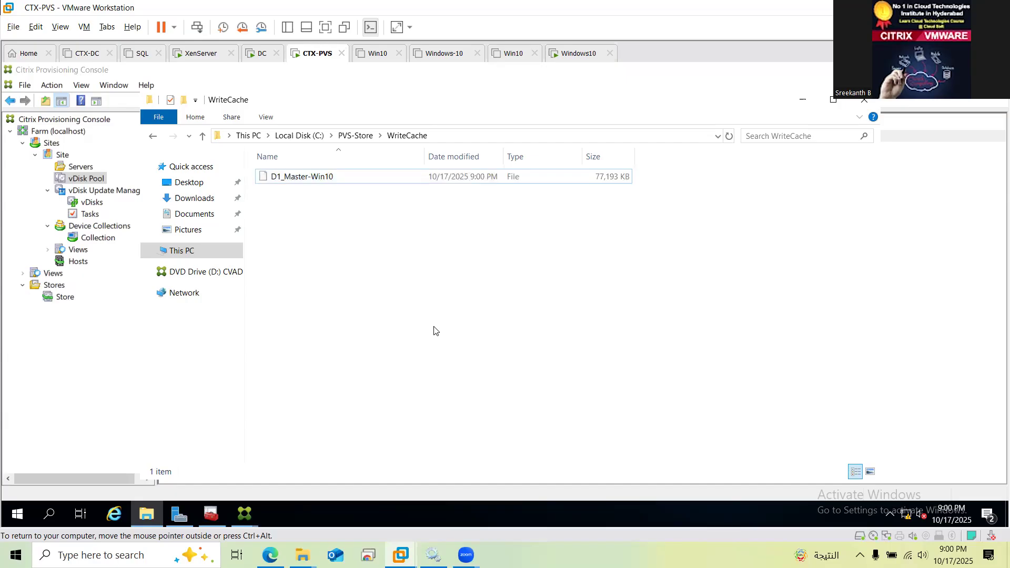
click(571, 54)
click(404, 282)
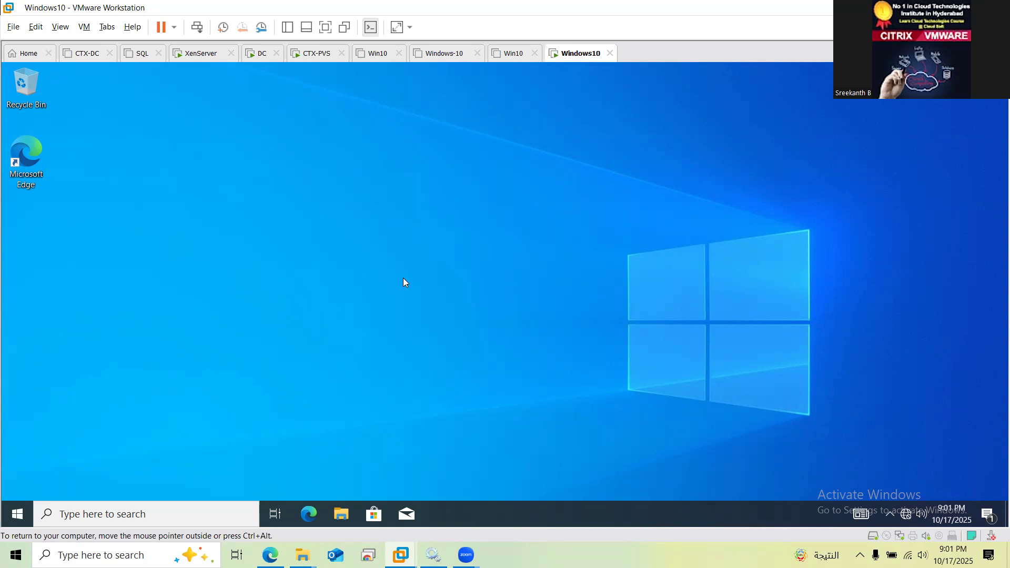
On CTX-PVS, show the Collection's target devices D1 (online, 192.168.1.18) and Master_Win10 (down)
click(314, 52)
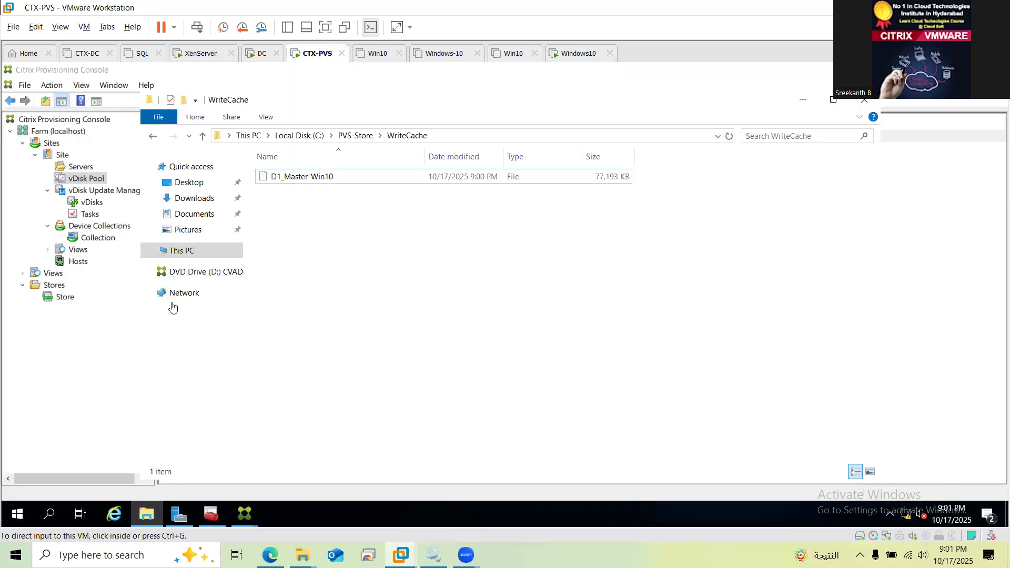
click(99, 243)
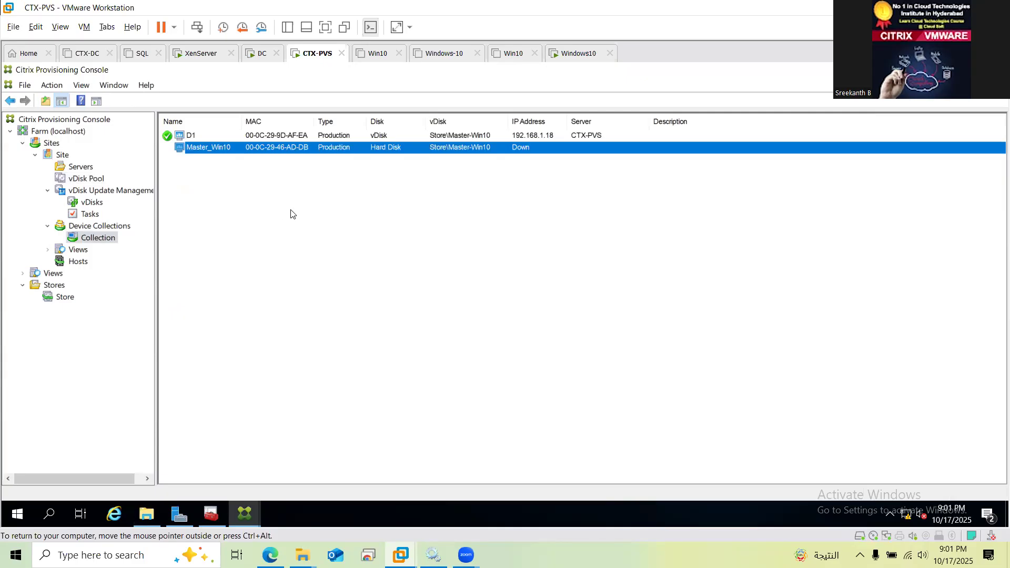
Refresh the device list and open D1's Active Directory menu in the Provisioning Console
key(F5)
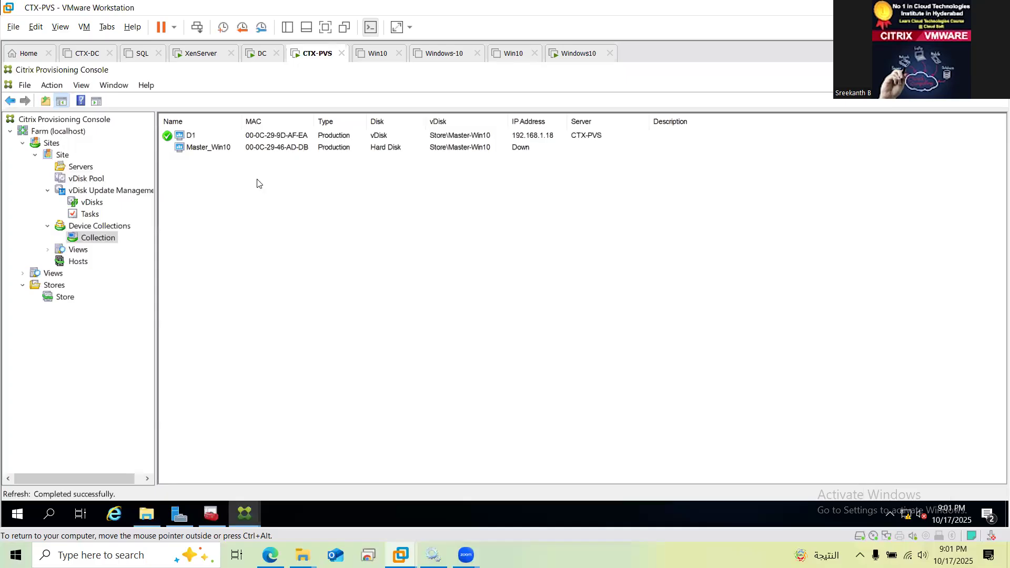
click(184, 137)
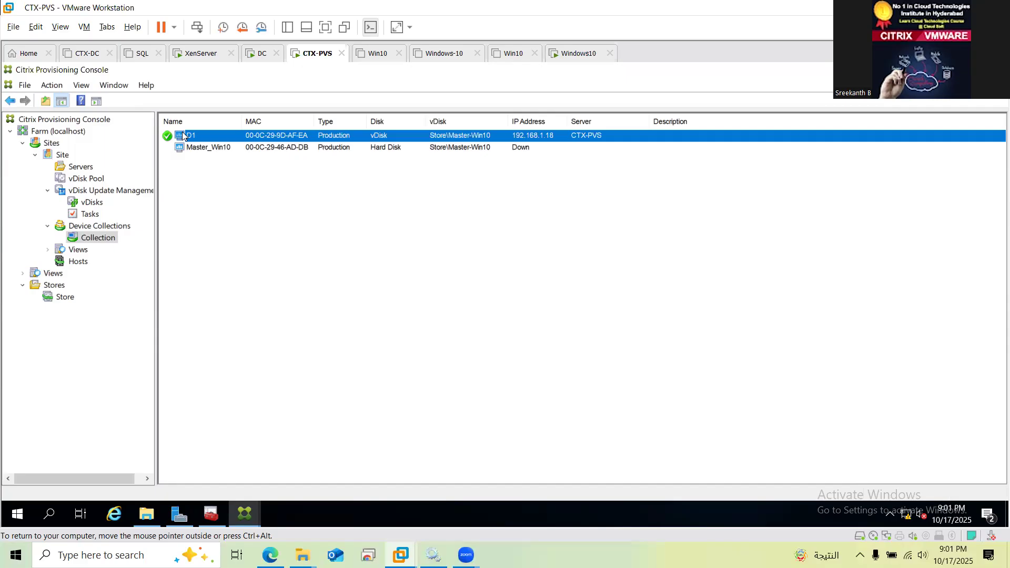
right_click(183, 137)
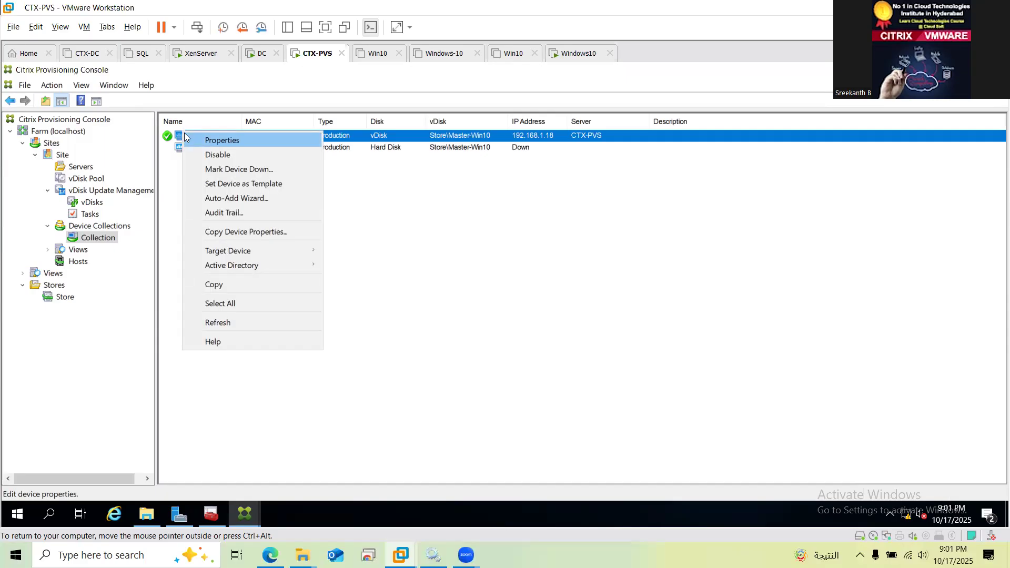
mouse_move(273, 265)
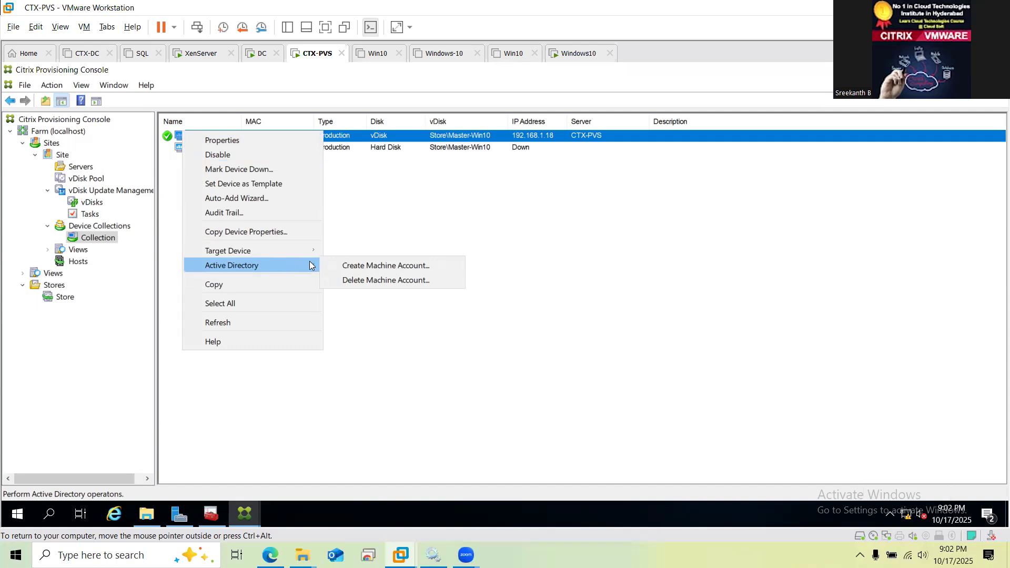
Create a machine account for D1 in lab.com's default Computers container, reported as Success
click(353, 266)
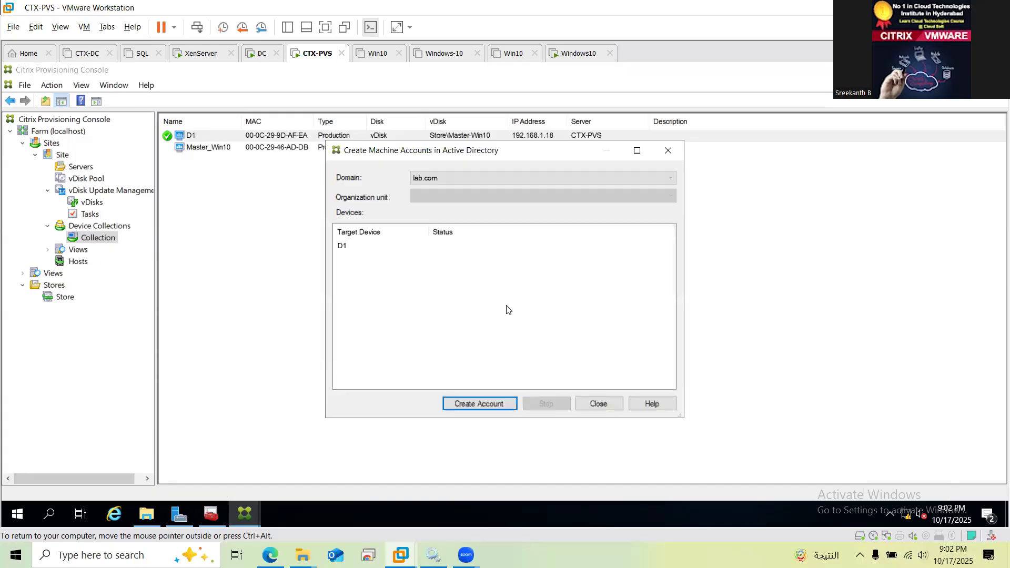
click(343, 247)
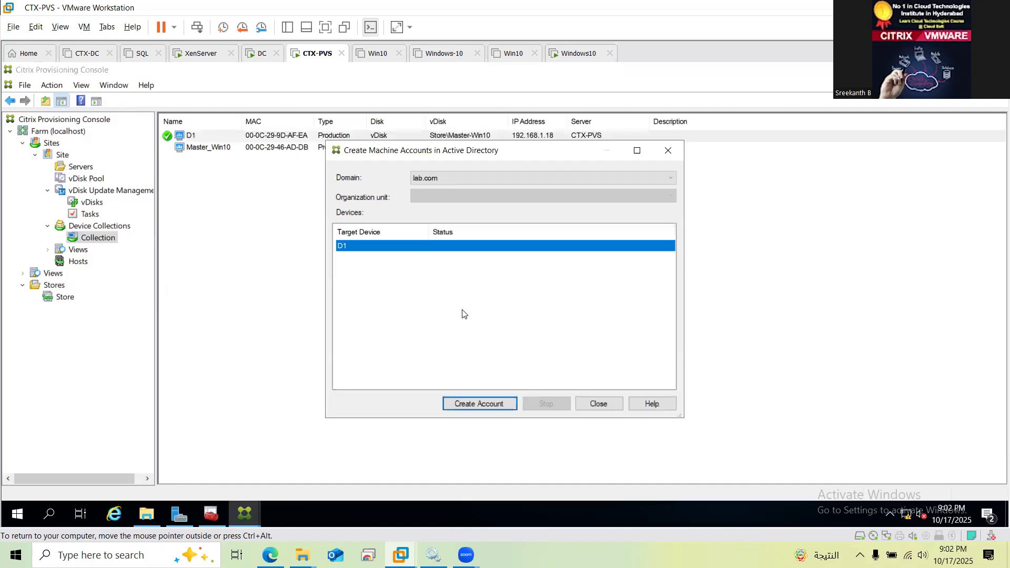
click(486, 406)
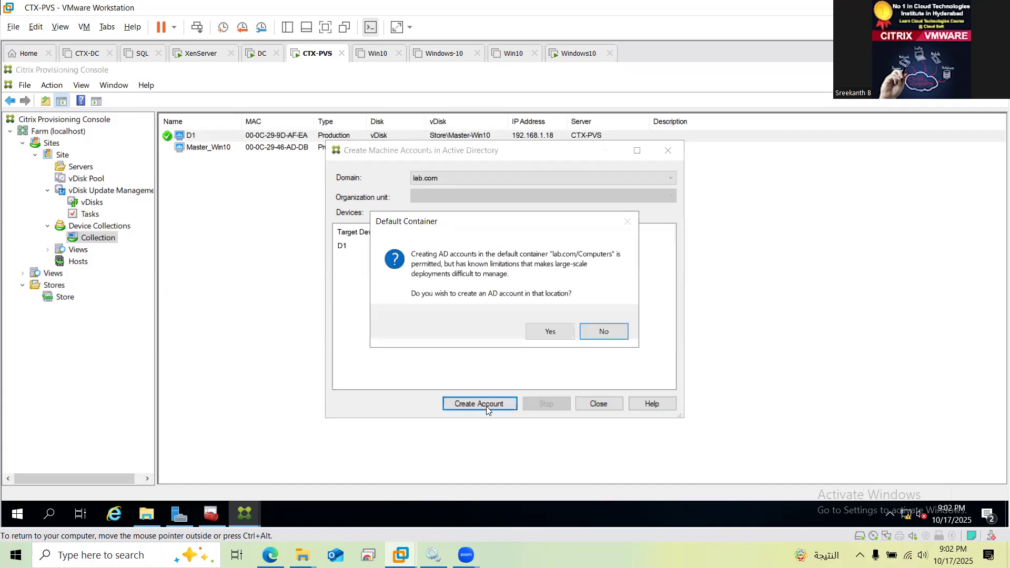
click(546, 330)
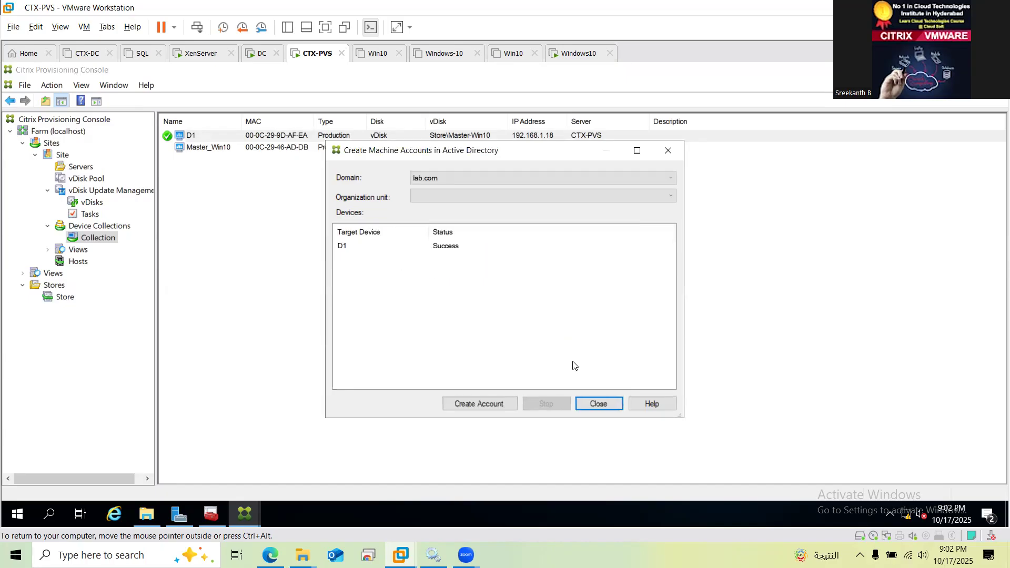
On the DC VM, open DNS Manager and list the forward lookup zones
click(258, 57)
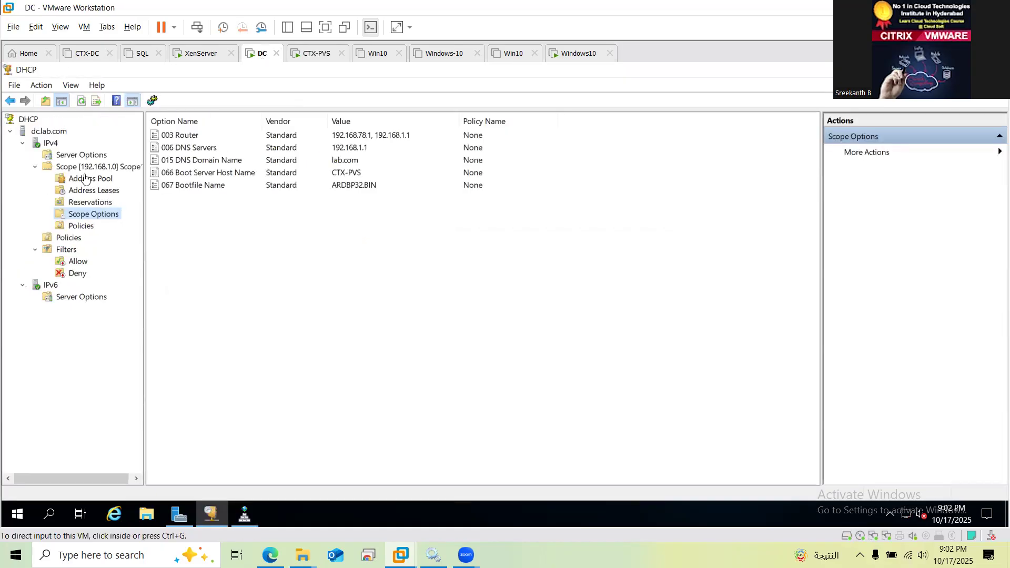
click(245, 516)
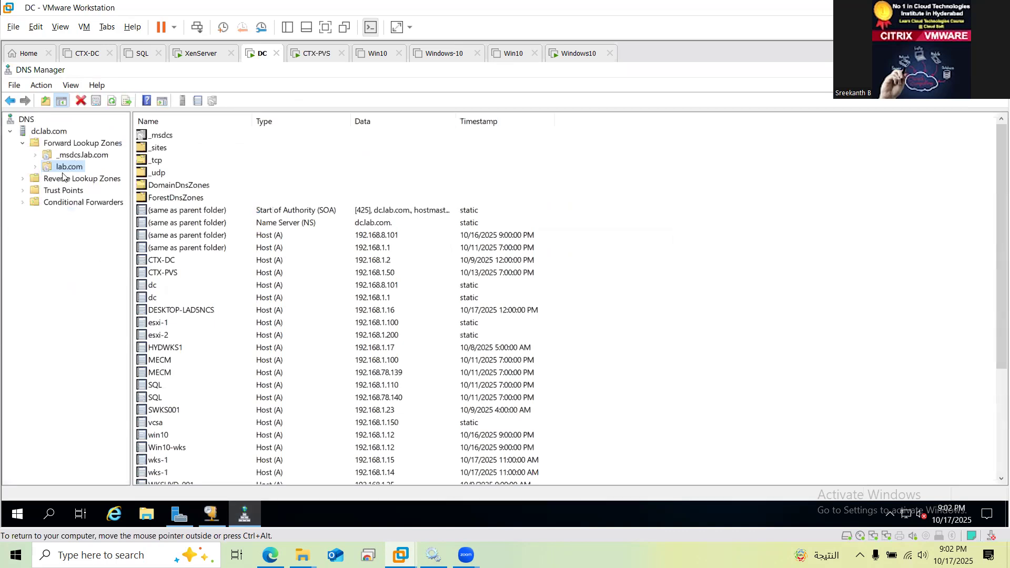
click(23, 145)
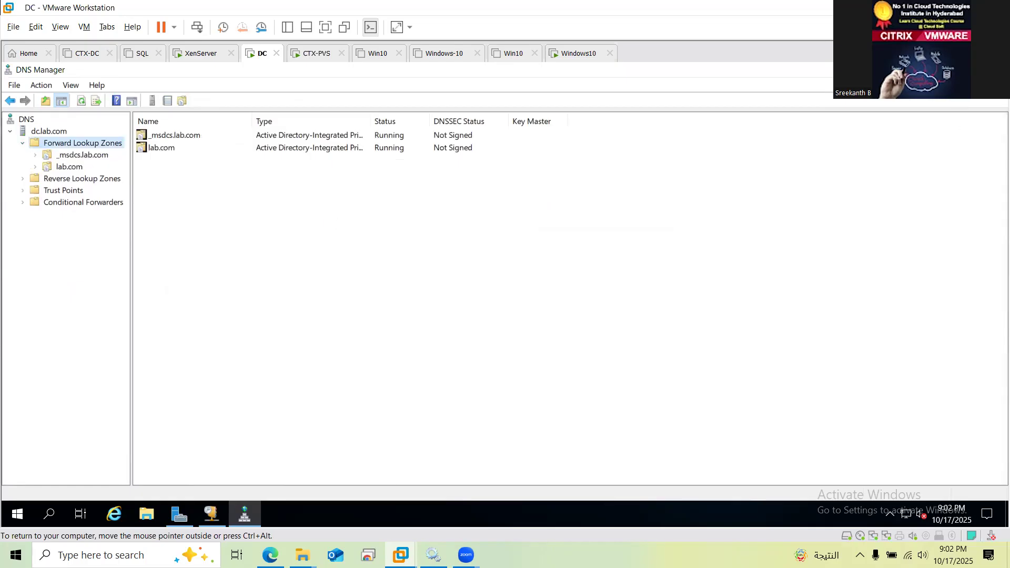
Open Active Directory Users and Computers, confirm D1 under lab.com > Computers, then minimize it
key(alt+Tab)
key(alt+Tab)
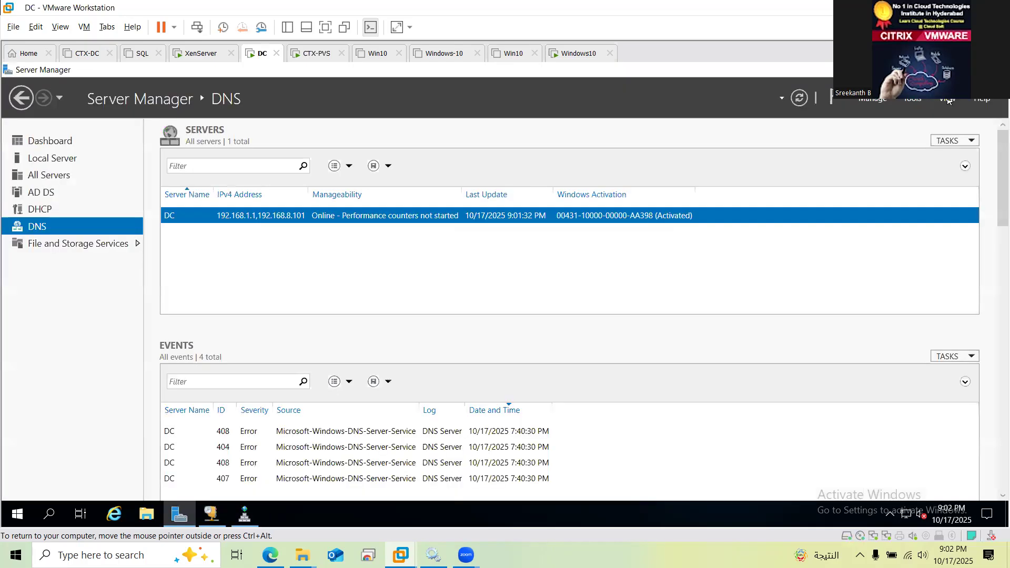
click(924, 100)
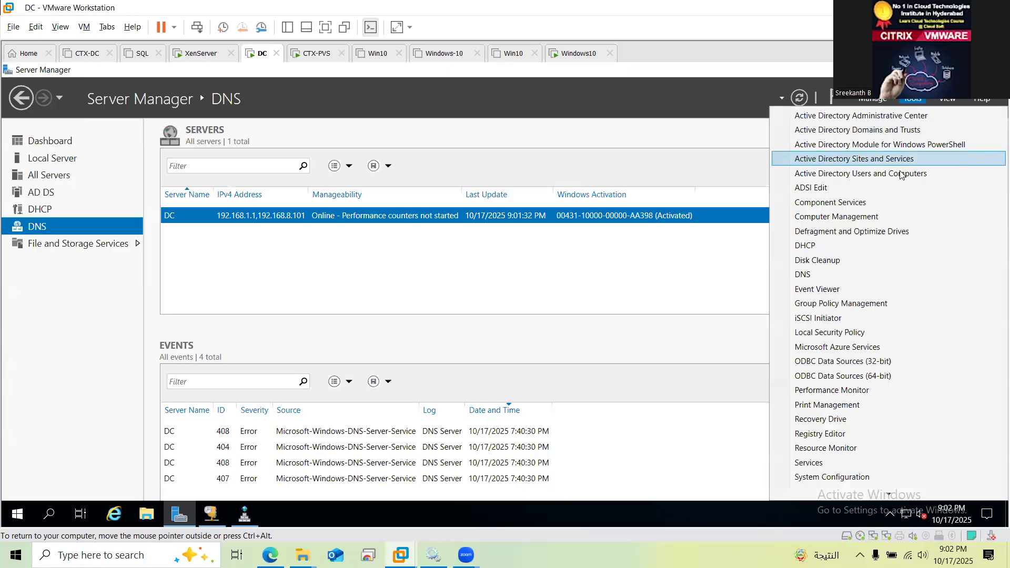
click(902, 173)
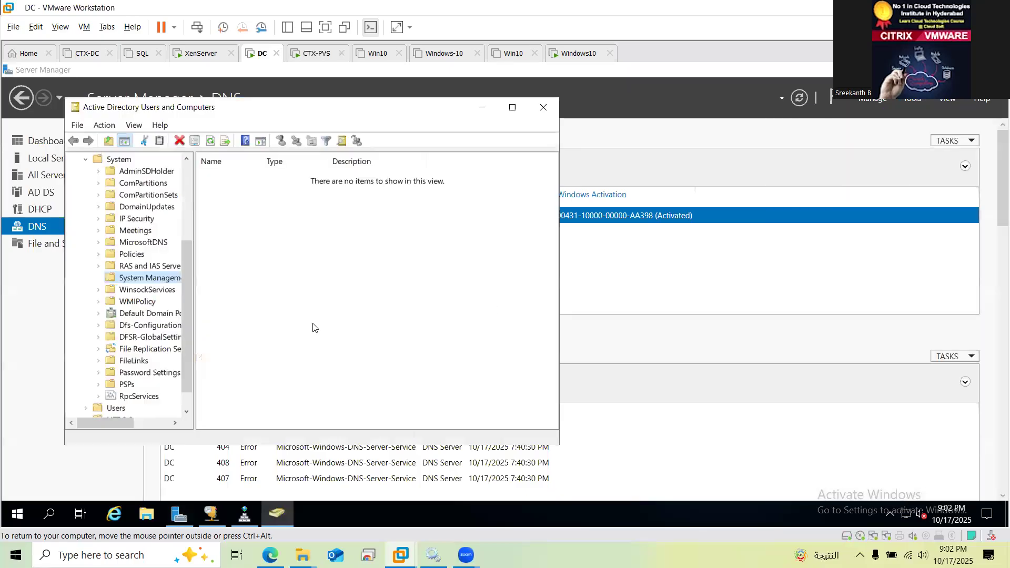
click(86, 160)
click(127, 207)
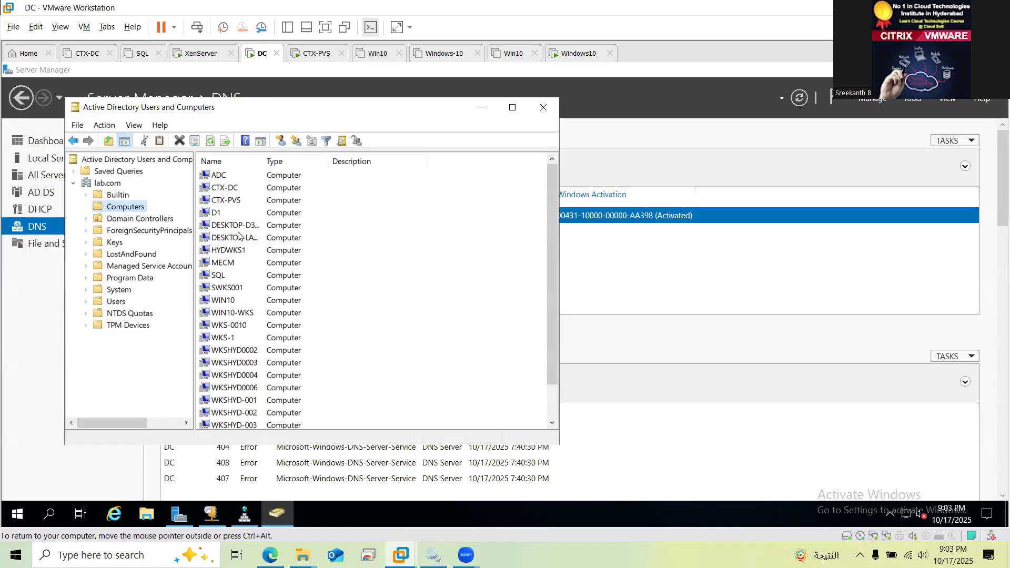
click(217, 218)
click(217, 218)
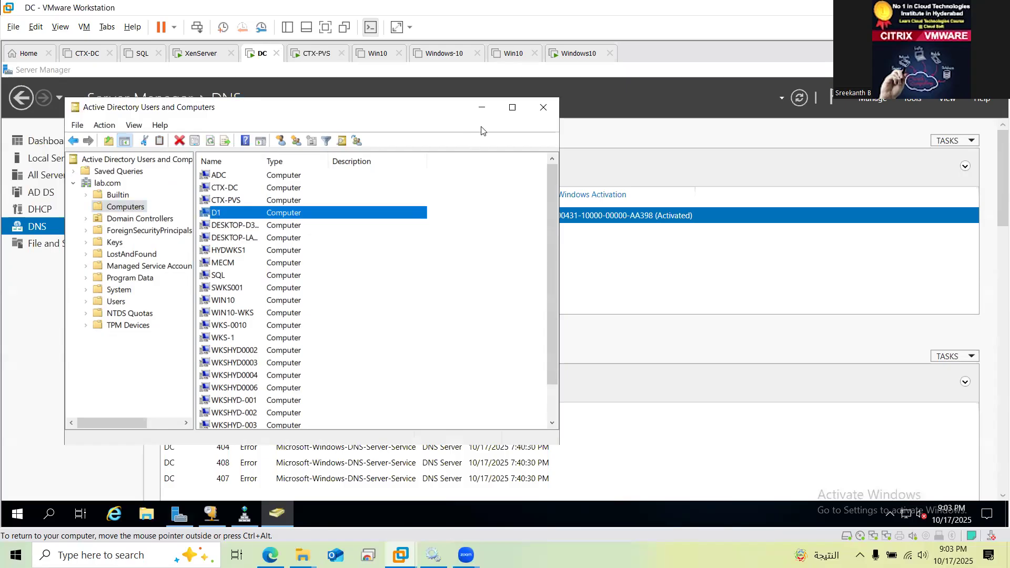
click(482, 108)
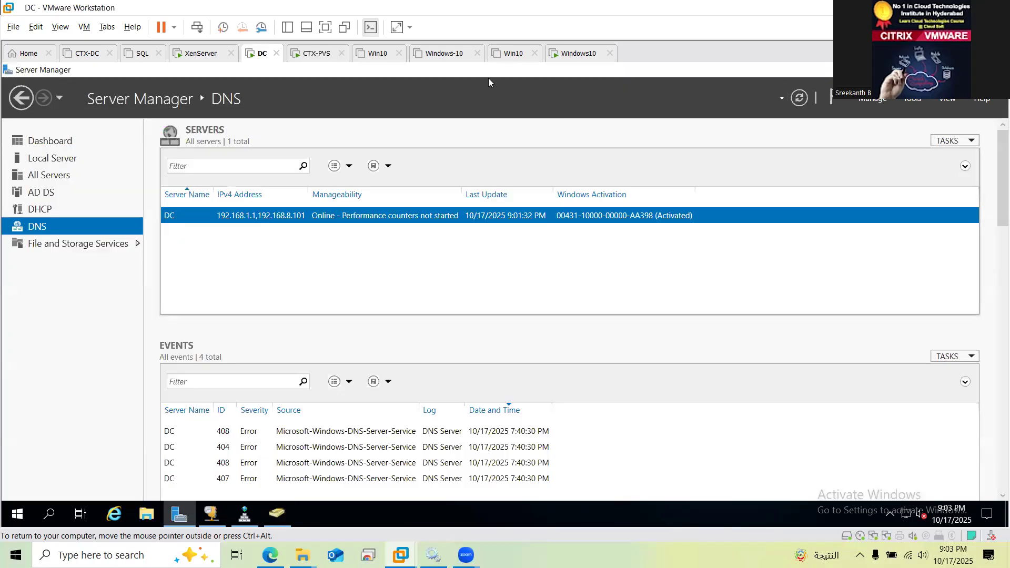
Back on CTX-PVS, close the machine-account results dialog showing D1 Success
click(311, 53)
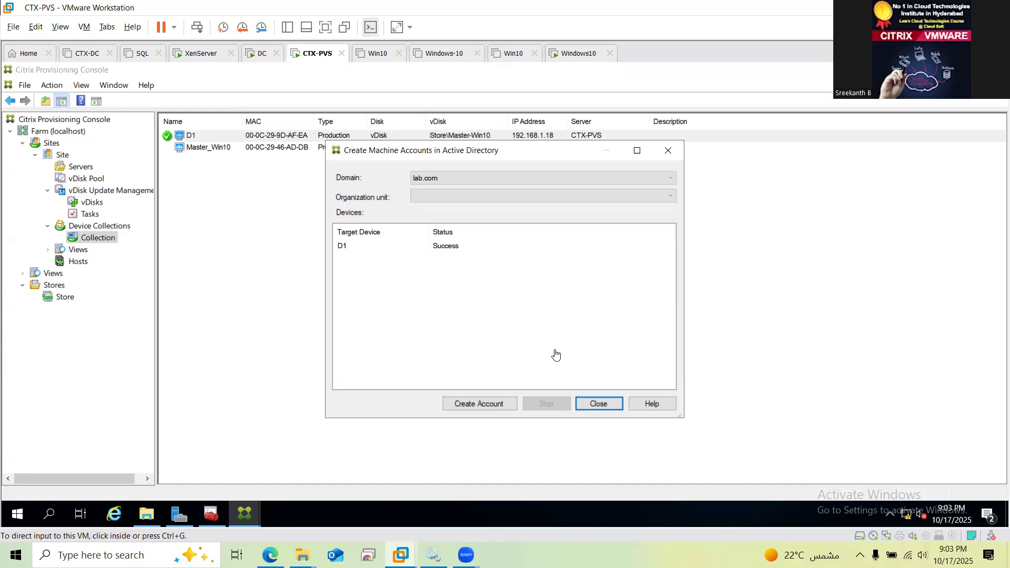
click(601, 403)
click(599, 403)
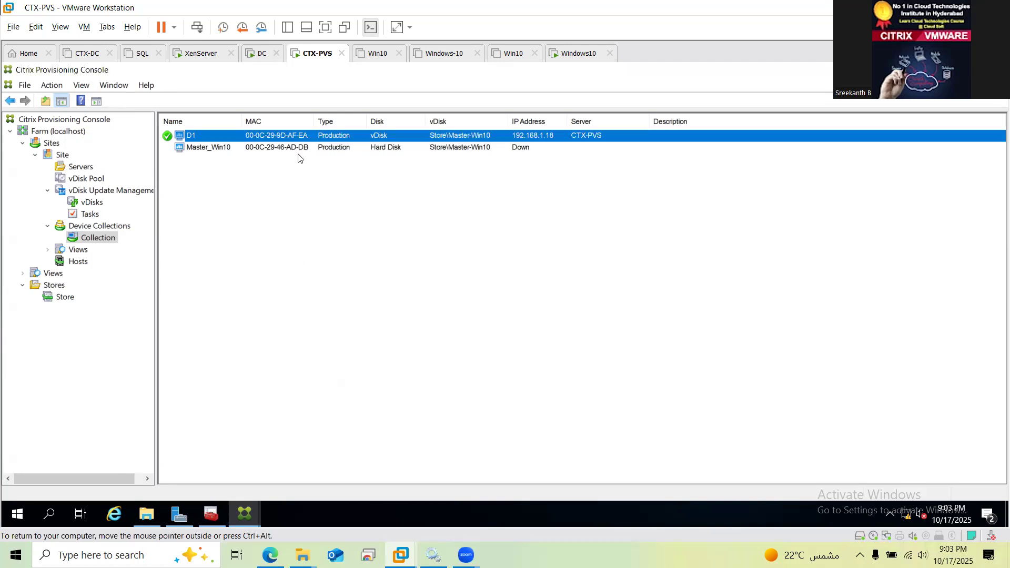
Send D1 the message 'please Check this massage' via Target Device > Send message
right_click(186, 136)
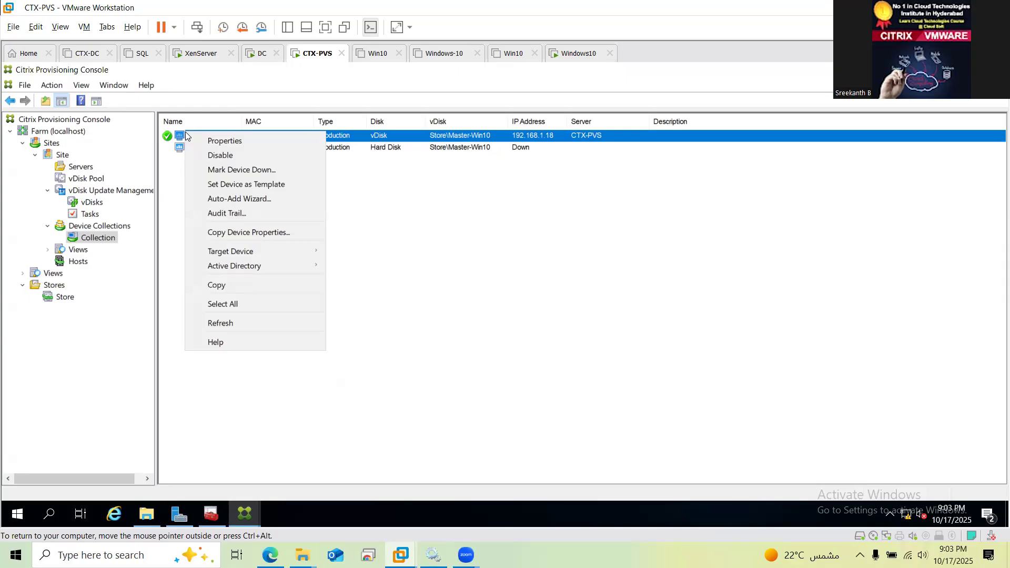
mouse_move(276, 255)
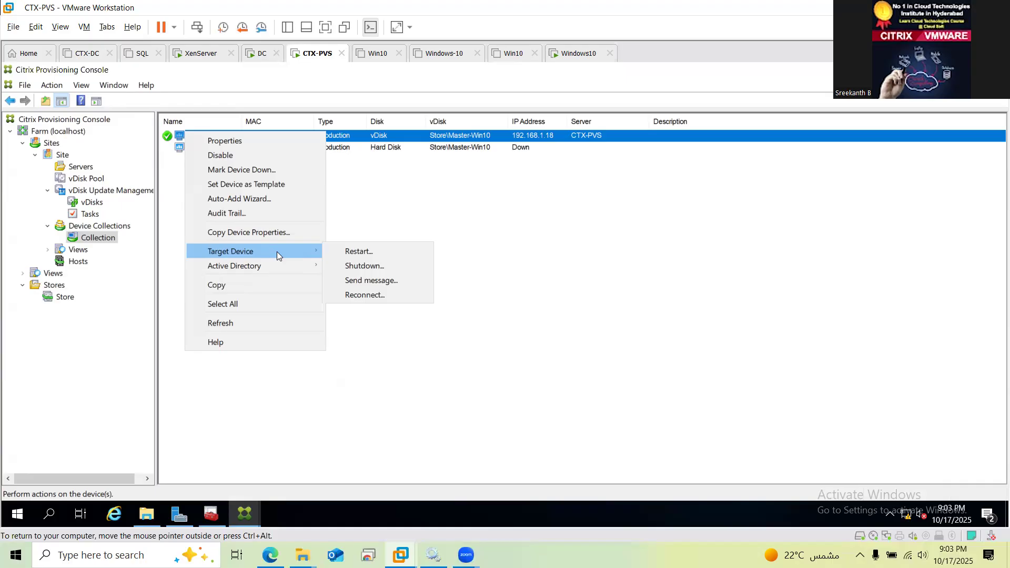
click(371, 280)
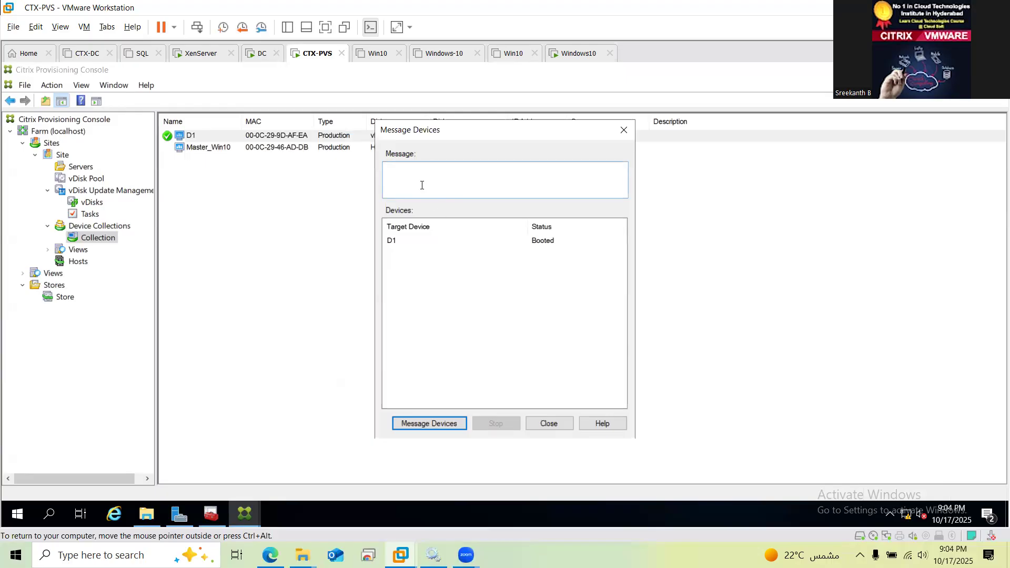
text(please Check)
text(this massage)
click(455, 427)
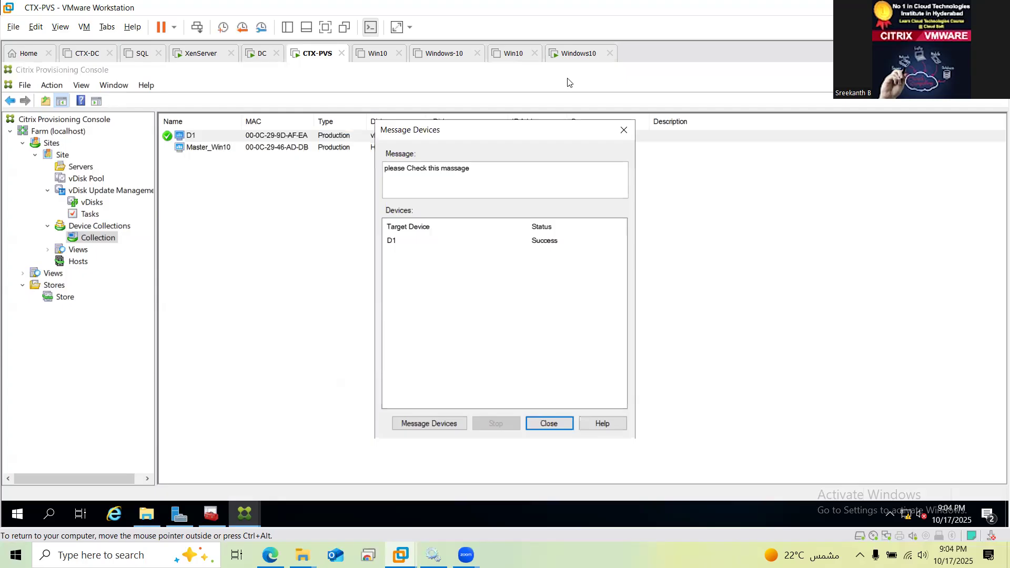
click(575, 54)
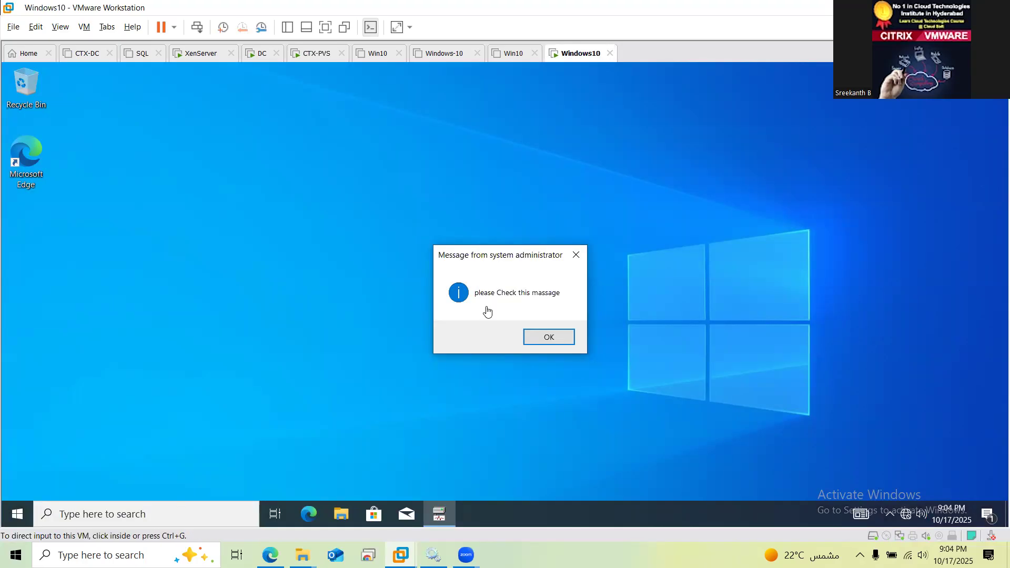
Dismiss the administrator message on the Windows10 desktop and return to CTX-PVS
click(561, 339)
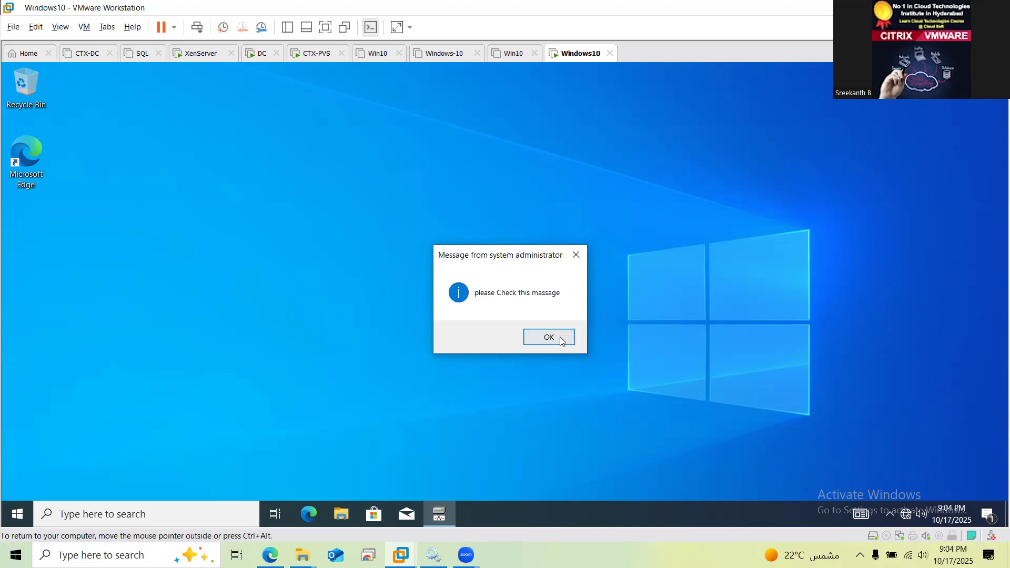
click(561, 339)
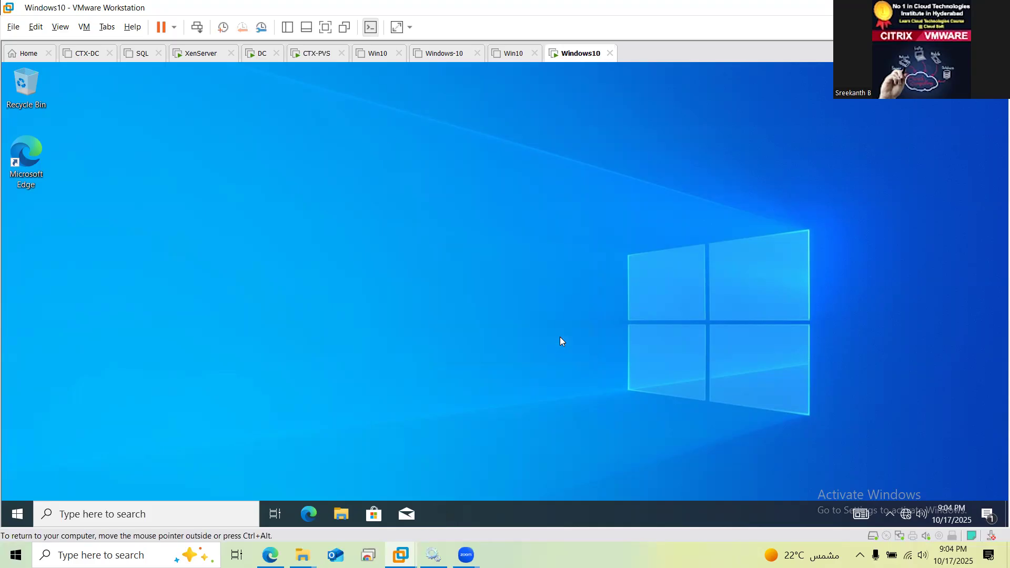
click(310, 58)
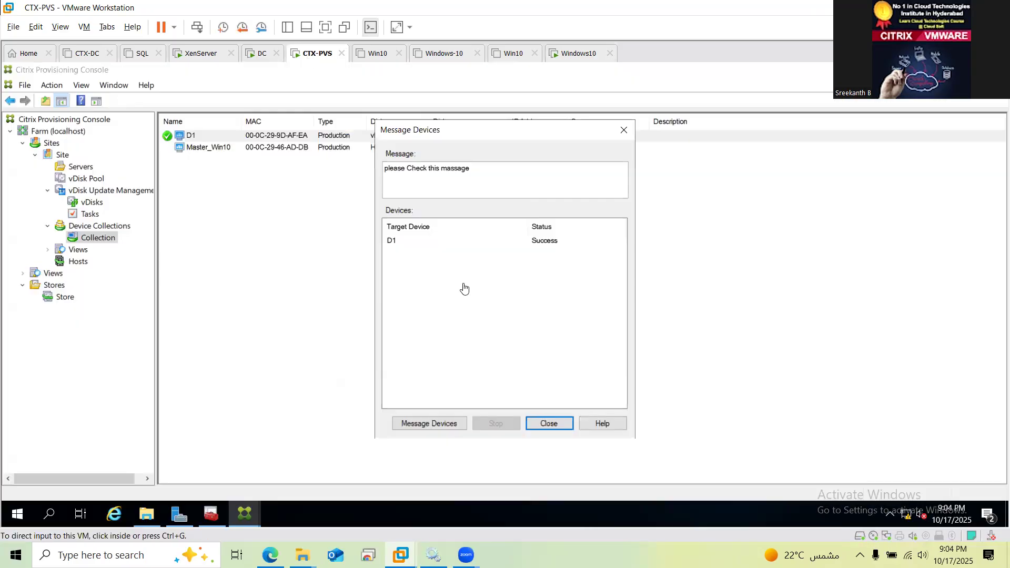
Erase the earlier misspelled 'massage' text from the Message box, leaving it empty
double_click(502, 168)
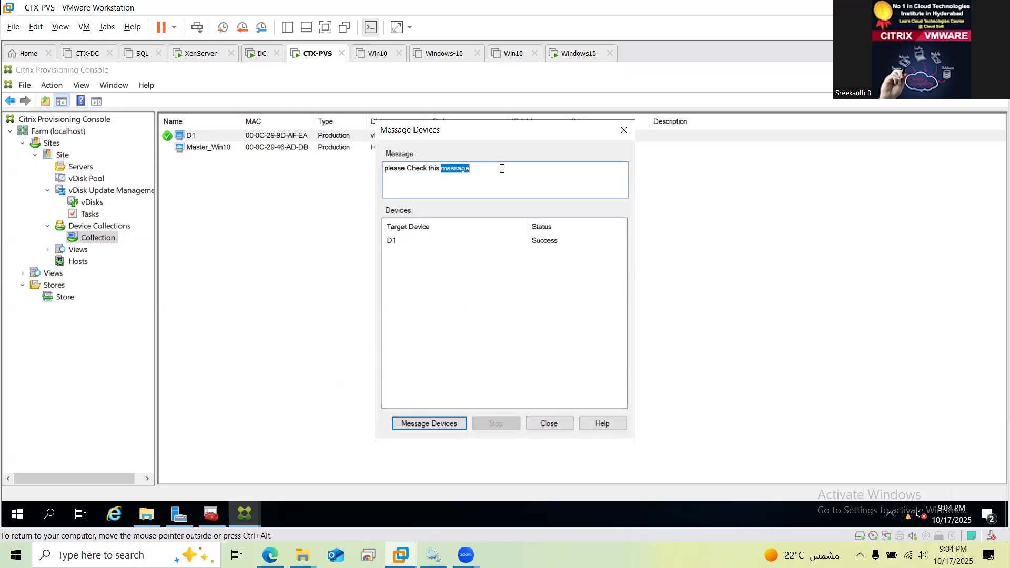
key(ctrl+a)
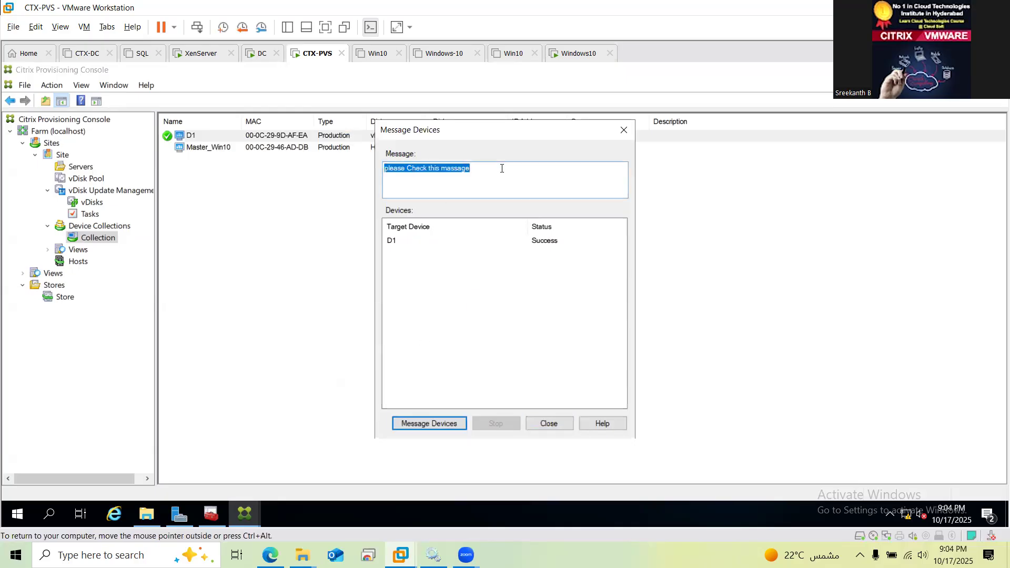
double_click(502, 168)
key(BackSpace)
key(BackSpace)
key(BackSpace)
key(BackSpace)
key(BackSpace)
key(BackSpace)
key(BackSpace)
key(BackSpace)
key(BackSpace)
key(BackSpace)
key(BackSpace)
key(BackSpace)
key(BackSpace)
key(BackSpace)
key(BackSpace)
key(BackSpace)
key(BackSpace)
key(BackSpace)
key(BackSpace)
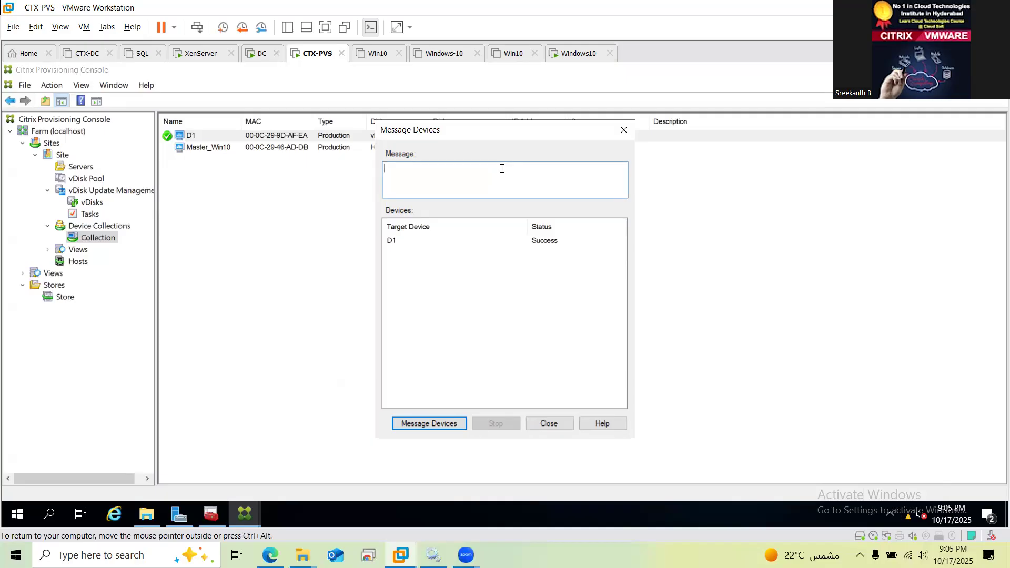
Send D1 the message 'we are about to update pc. please be ready', then close the messaging window
text(we are about to update pc. please be ready)
click(440, 426)
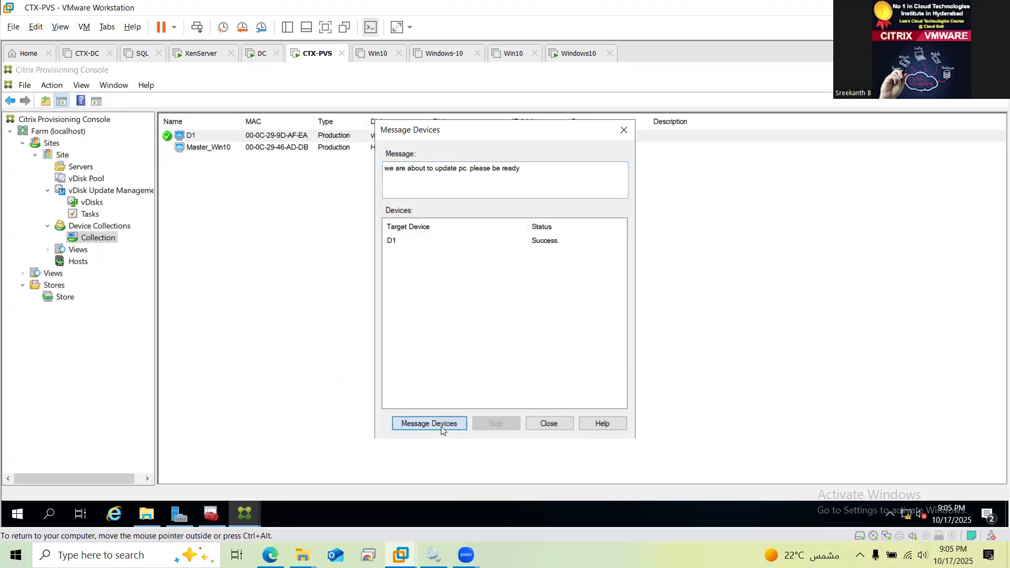
click(587, 63)
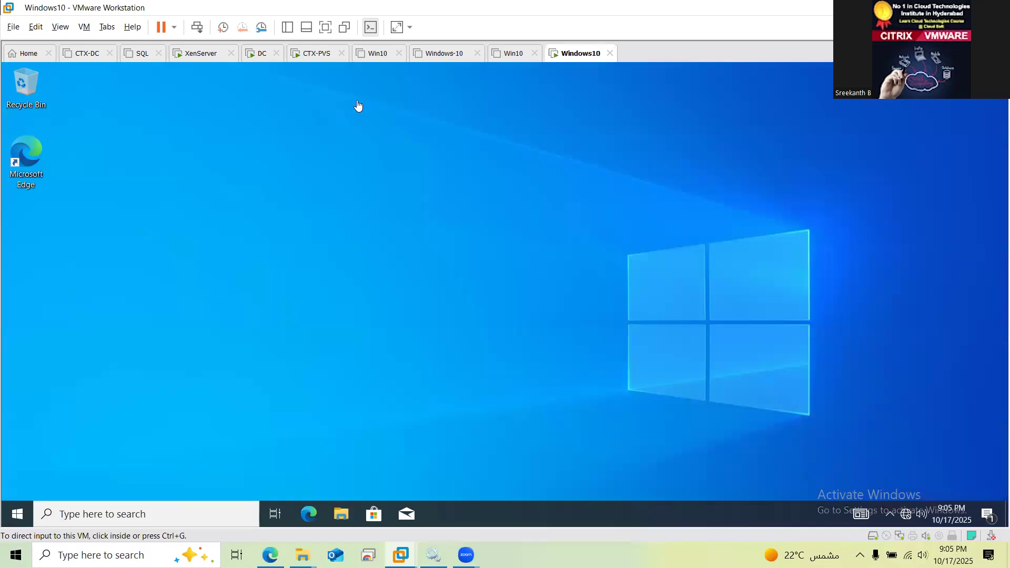
click(313, 53)
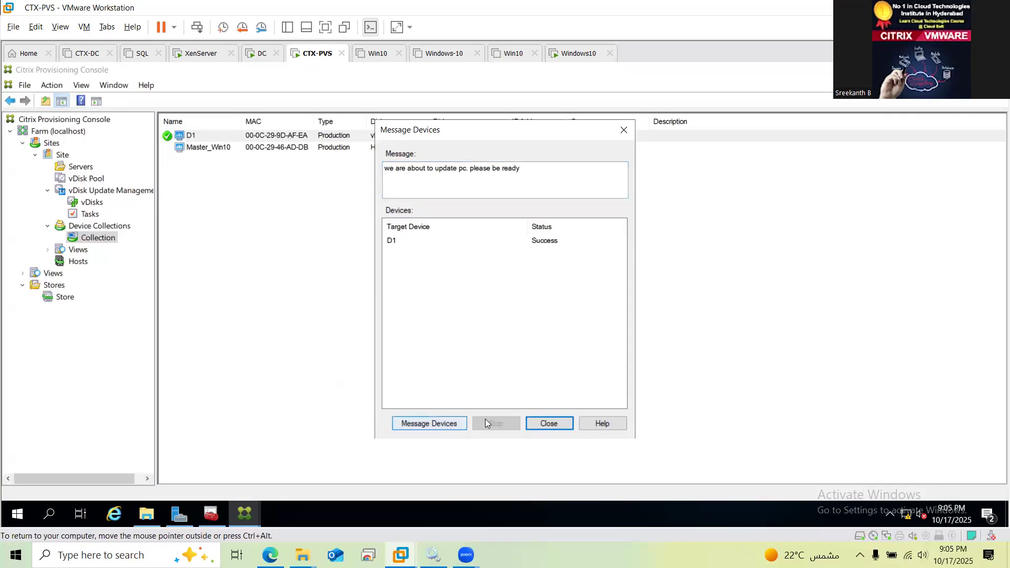
click(453, 423)
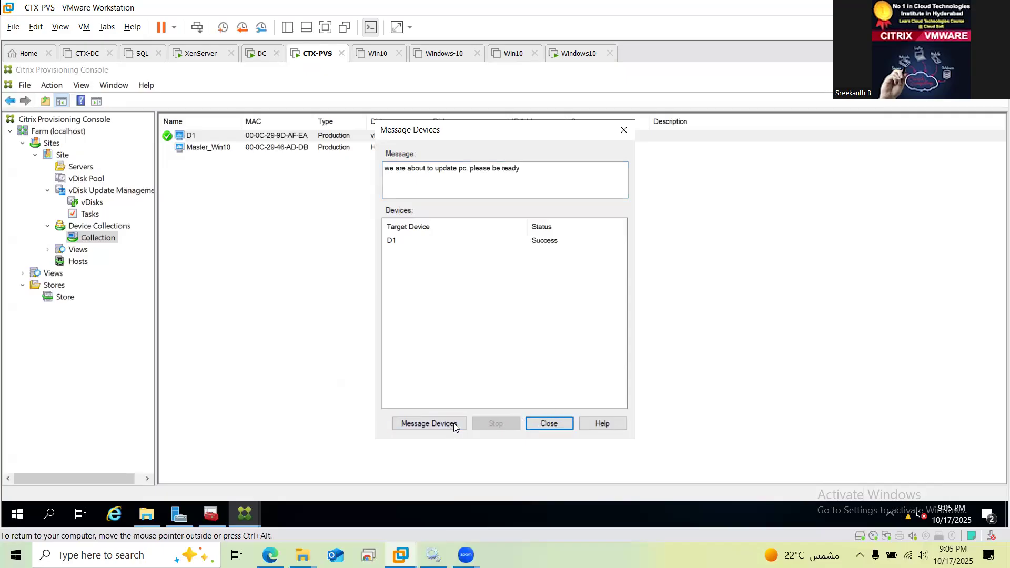
click(553, 424)
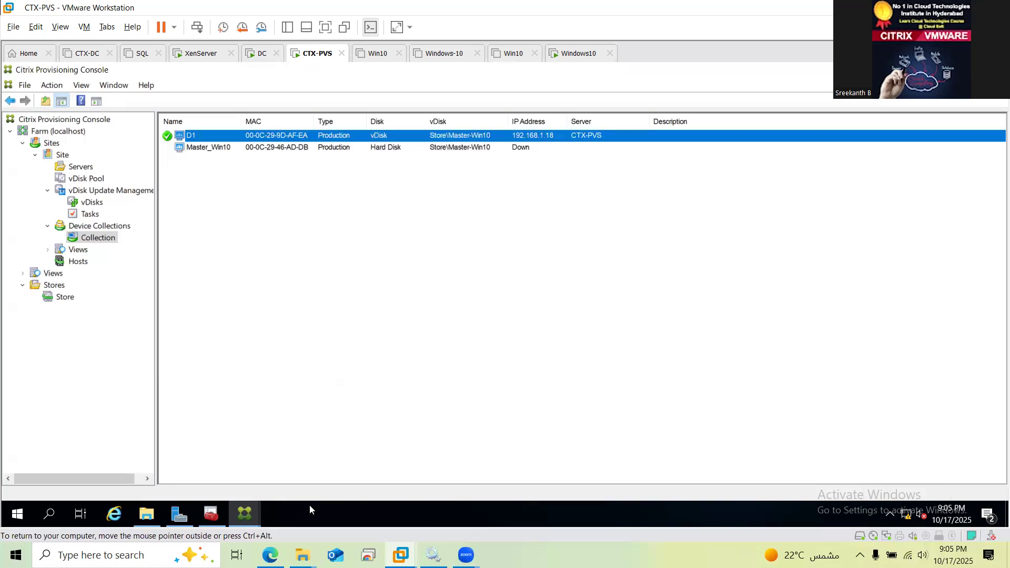
Open the Services console on CTX-PVS via the 'ser' search and widen the Name column
key(super)
text(ser)
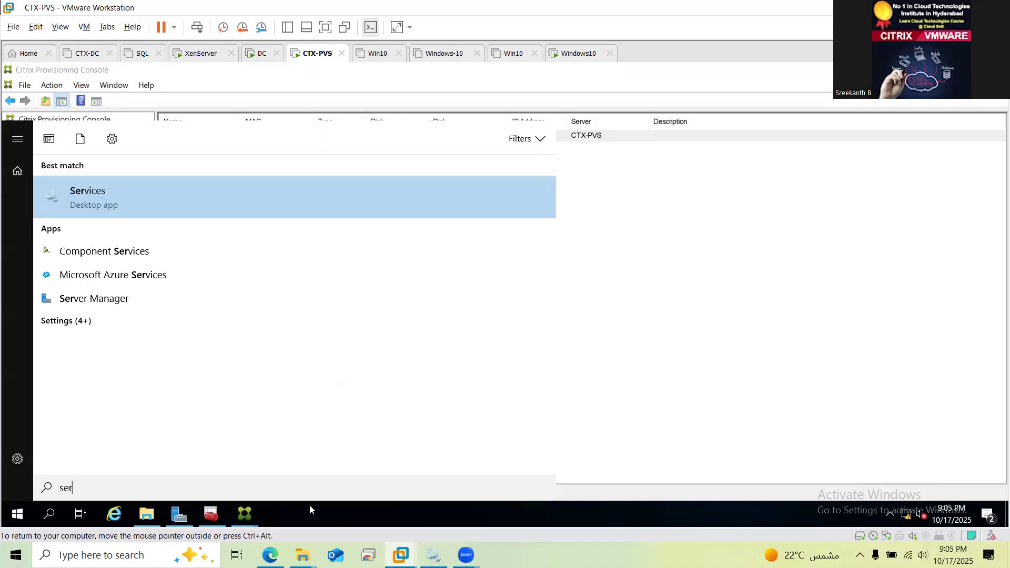
key(Return)
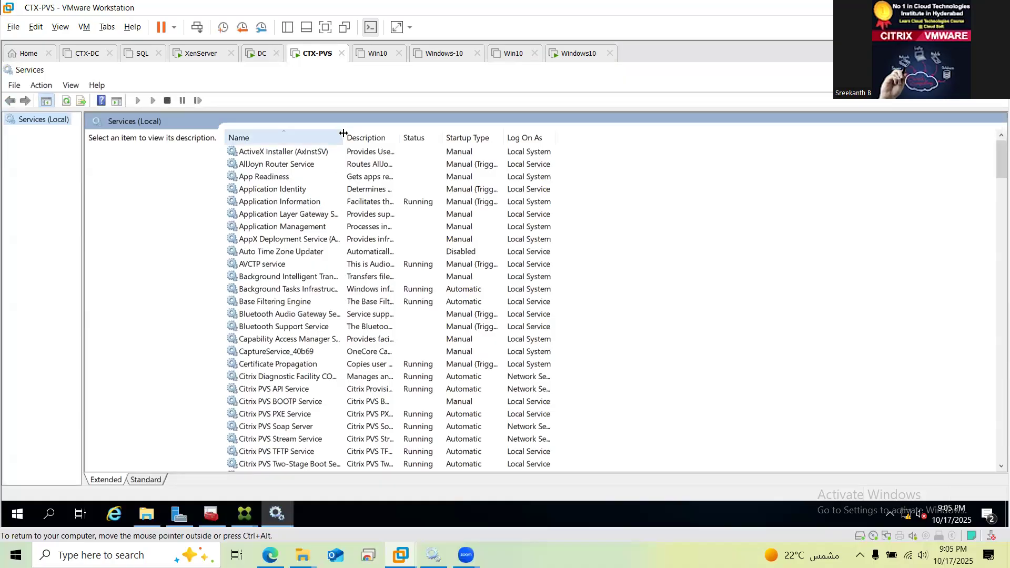
drag(374, 138, 395, 138)
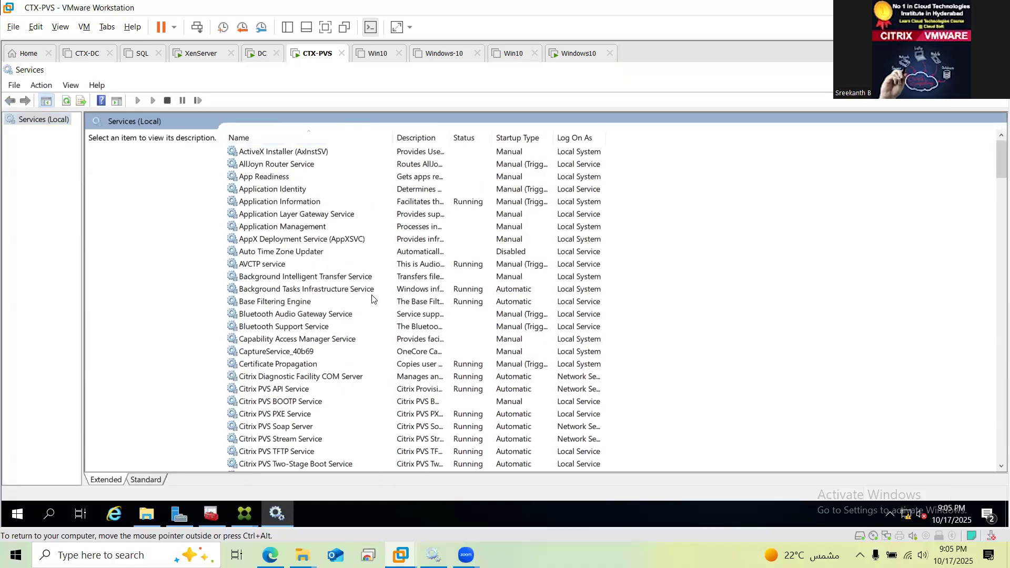
Browse the services list down to the Citrix PVS services, including the TFTP Service
click(302, 303)
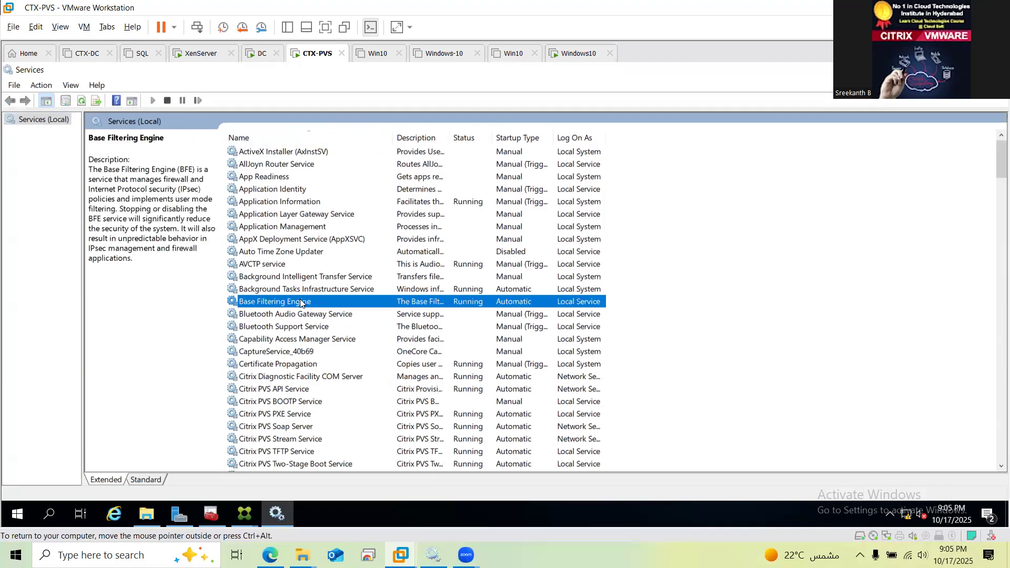
key(c)
key(c)
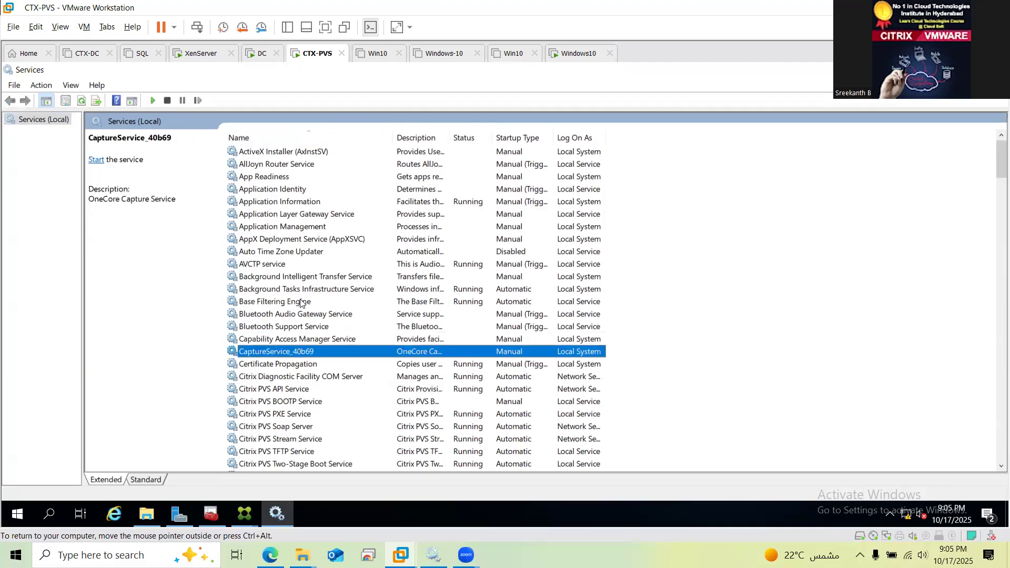
key(c)
key(c)
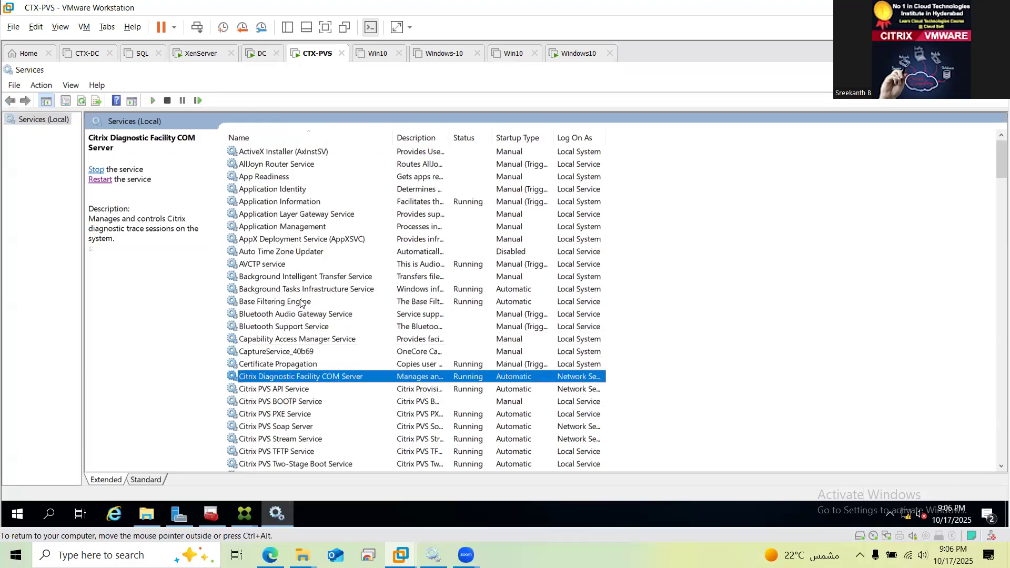
key(c)
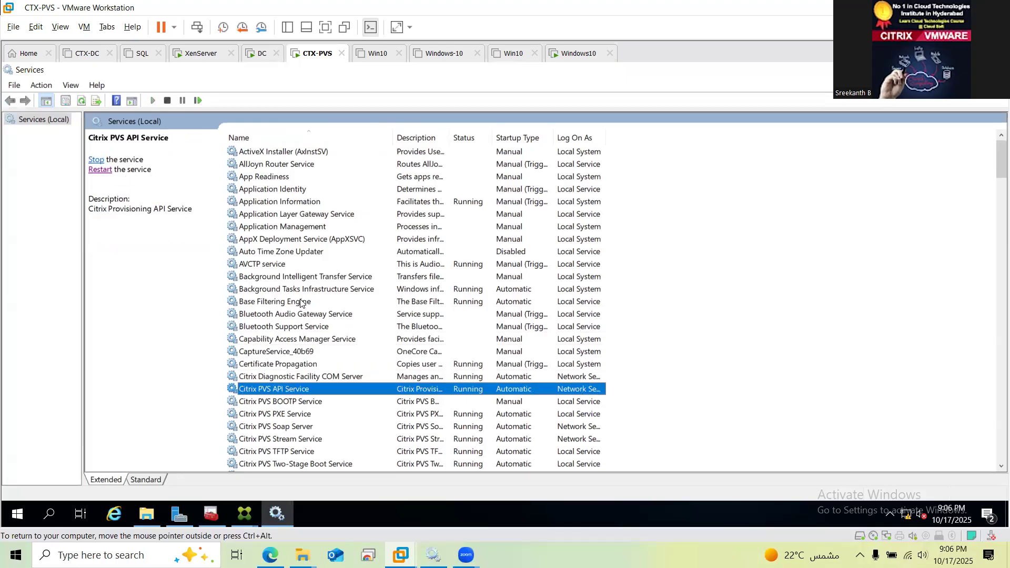
key(c)
key(c)
key(c)
key(c)
key(c)
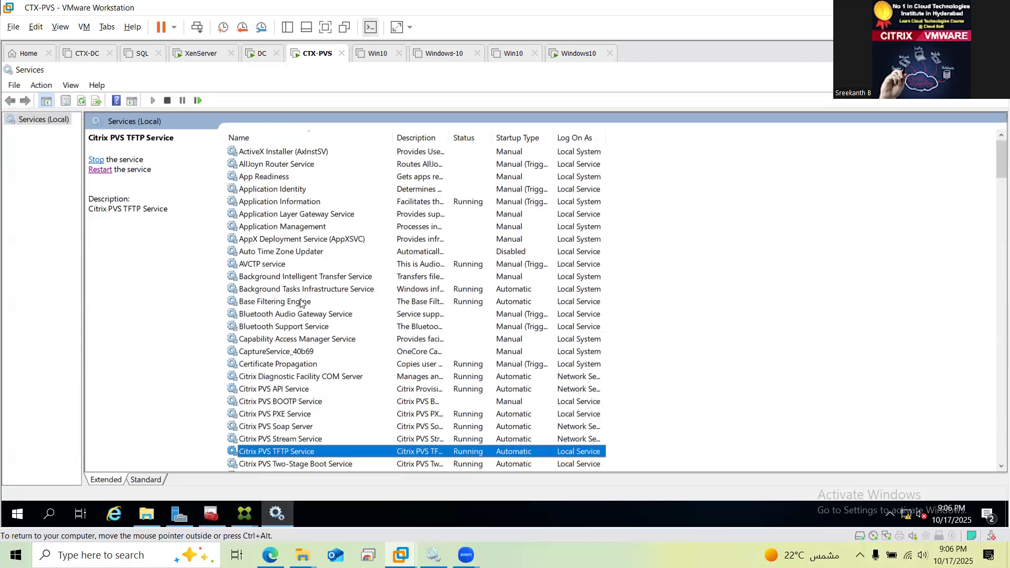
key(c)
key(c)
key(c)
key(c)
key(c)
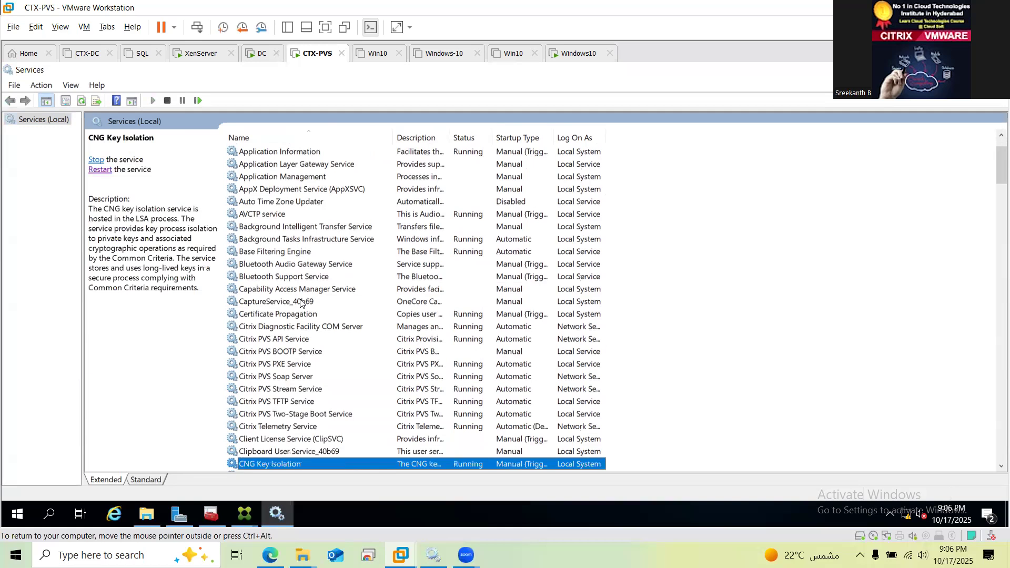
key(Up)
key(Up)
key(Up)
key(Up)
key(Up)
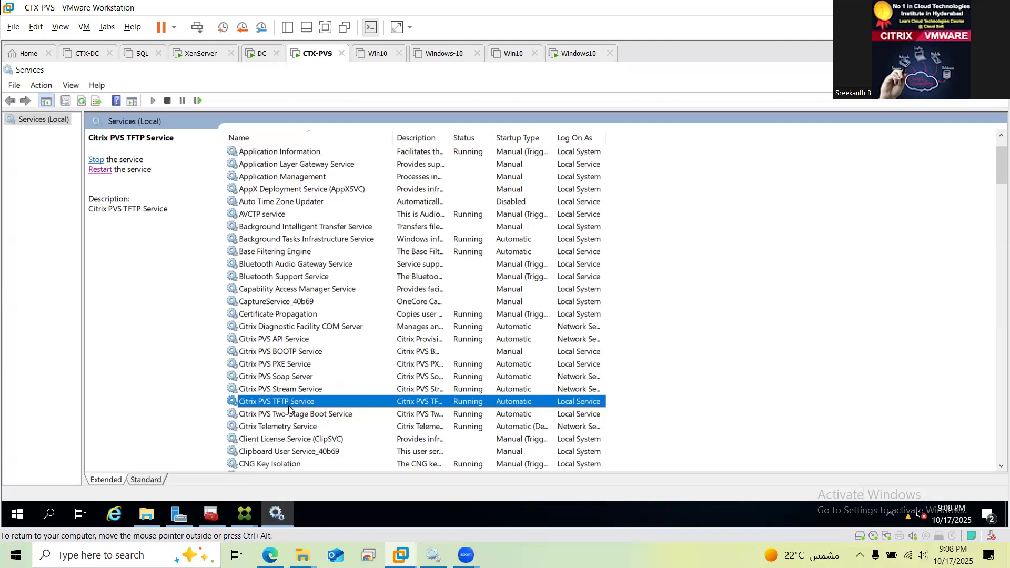
Stop the Citrix PVS TFTP Service in Services, then switch to the Windows10 VM
right_click(289, 410)
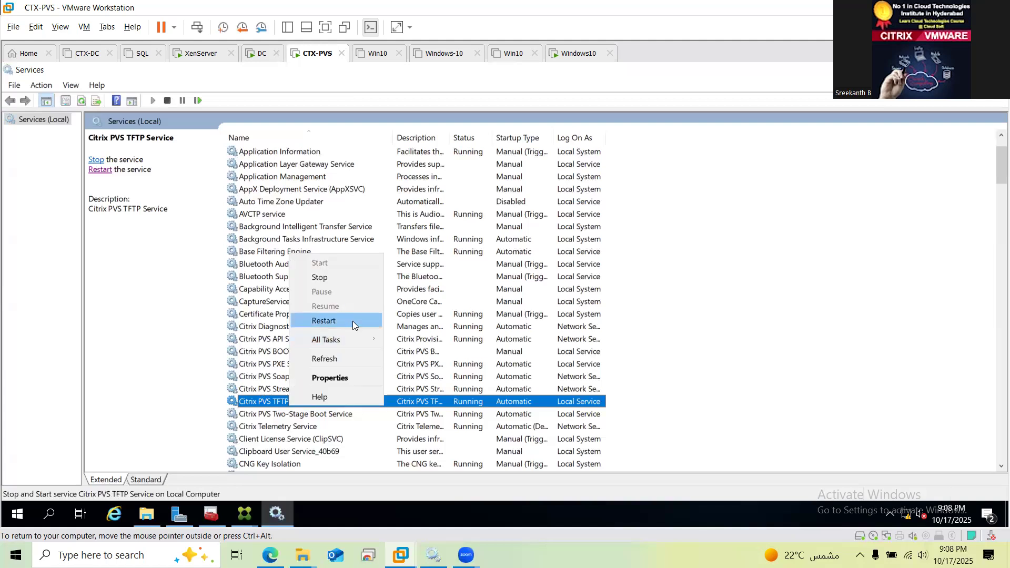
click(341, 279)
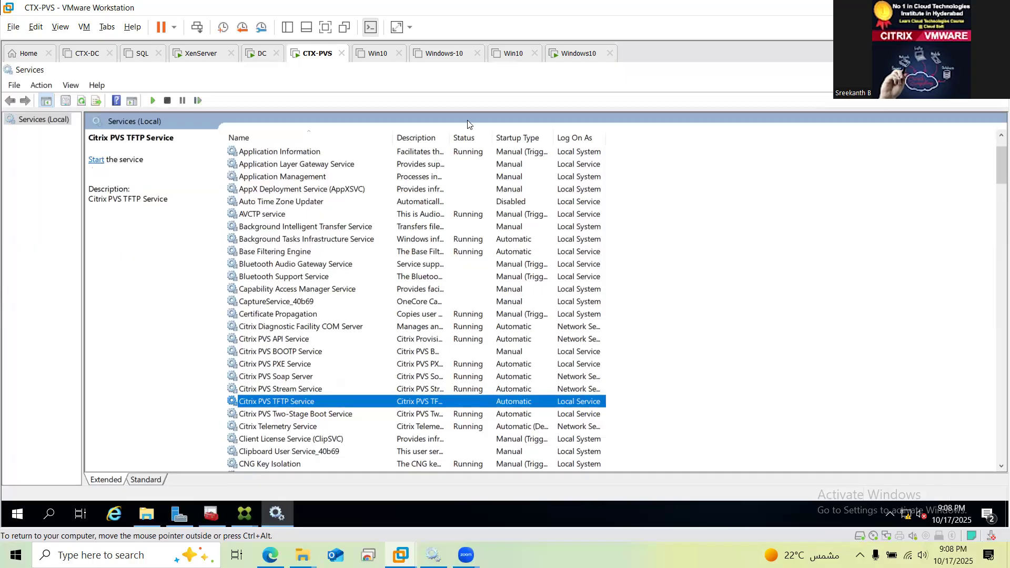
click(582, 58)
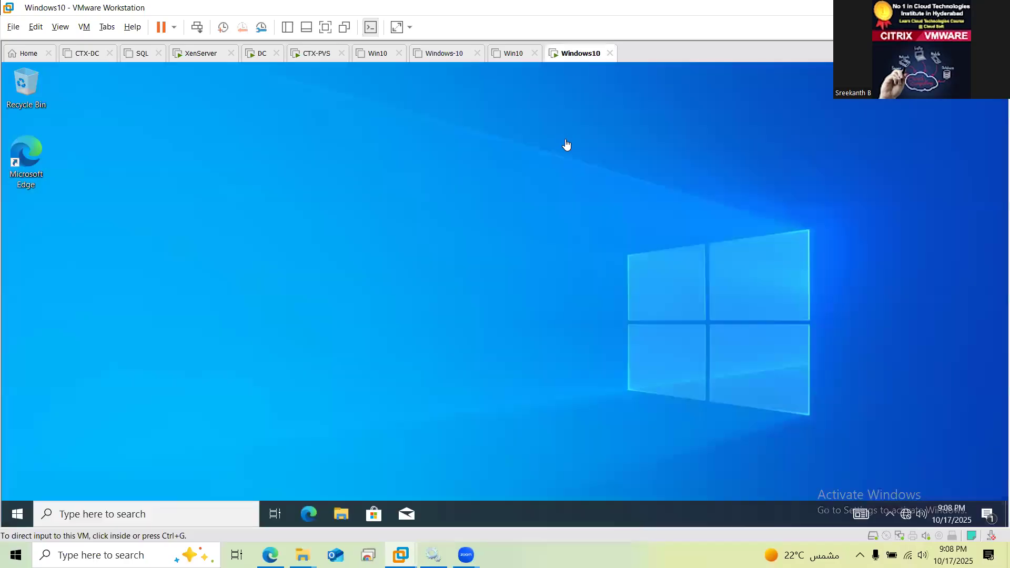
Choose a power action for the Windows10 VM from its tab's Power menu
right_click(581, 55)
key(Down)
key(Down)
key(Down)
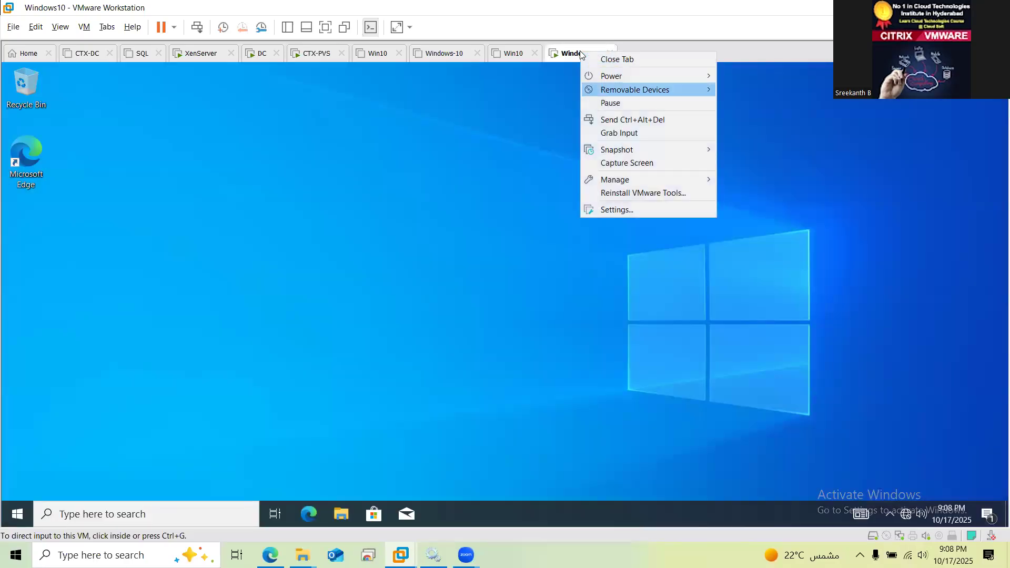
key(Up)
key(Right)
key(Down)
key(Down)
key(Down)
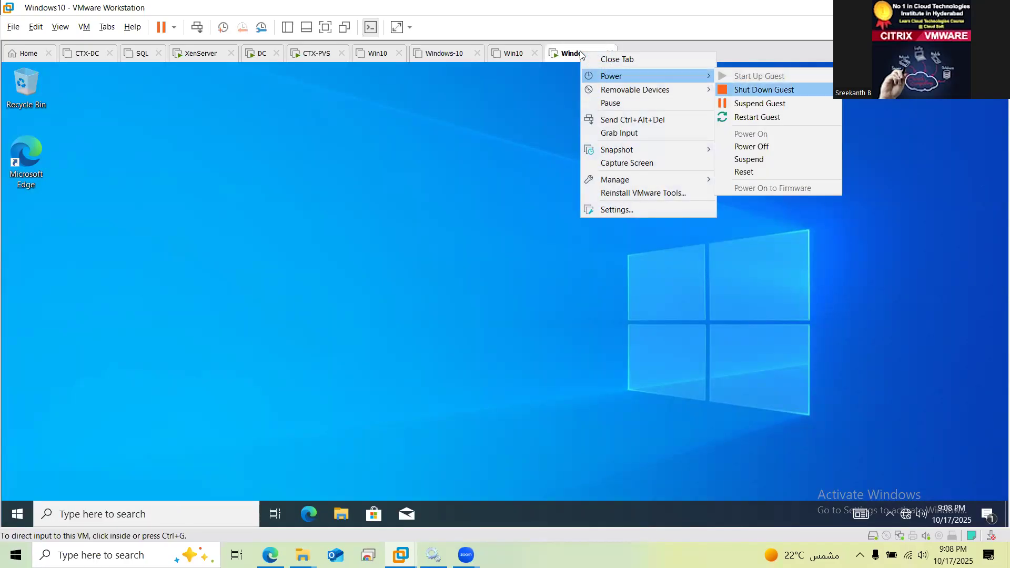
key(Return)
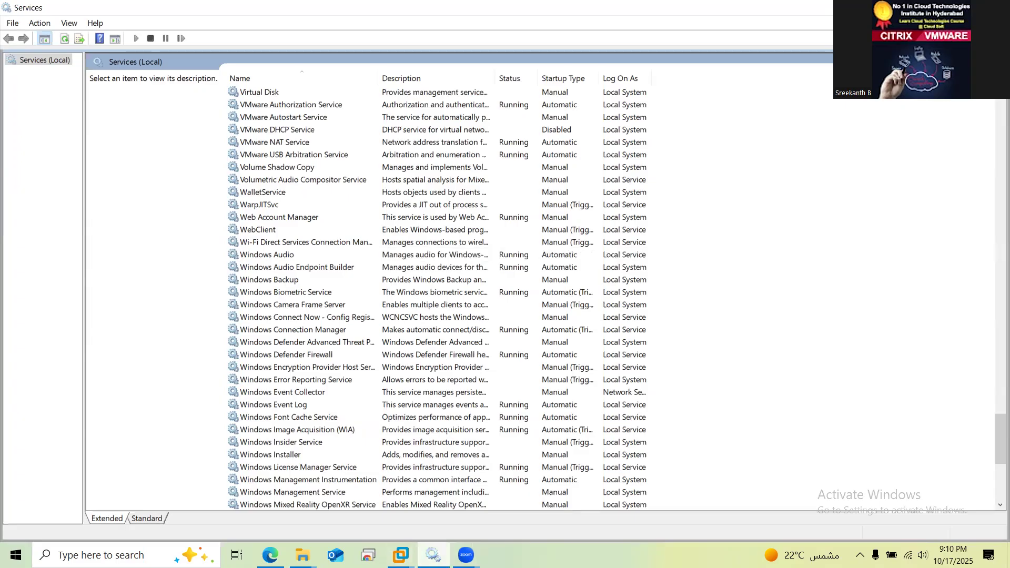
Start the Citrix PVS TFTP Service on CTX-PVS again, then return to the Windows10 console
key(alt+Tab)
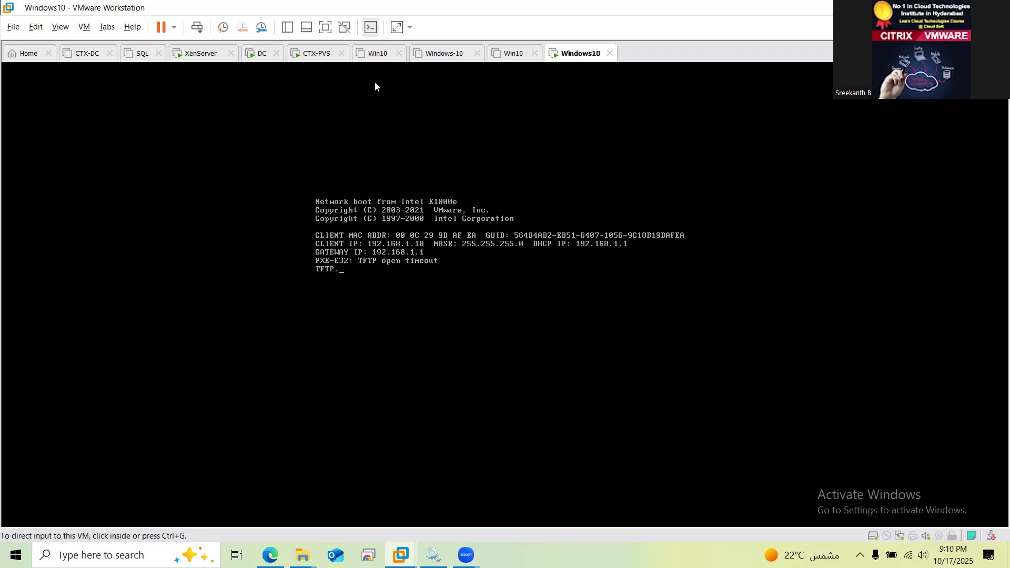
click(320, 54)
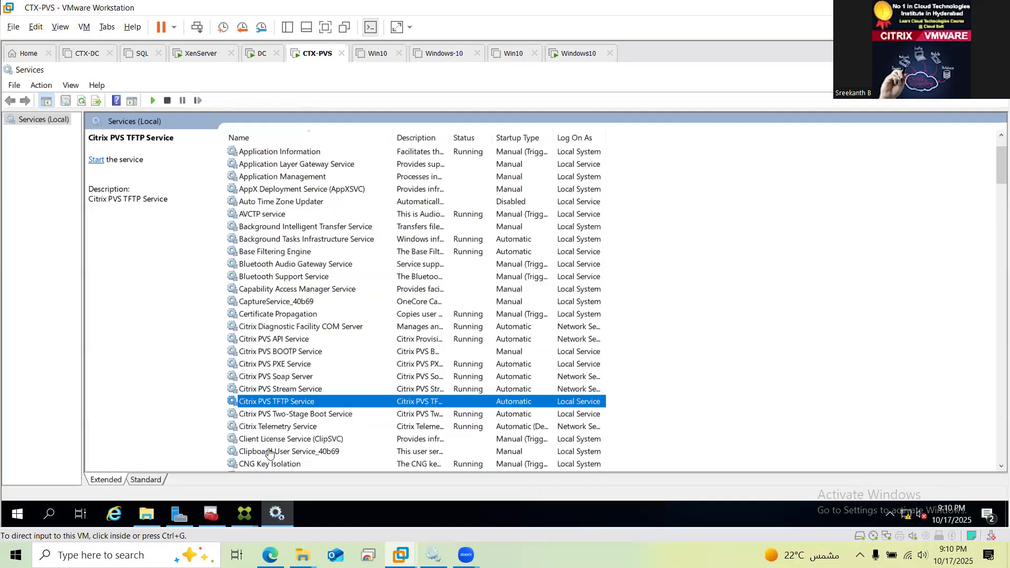
right_click(273, 394)
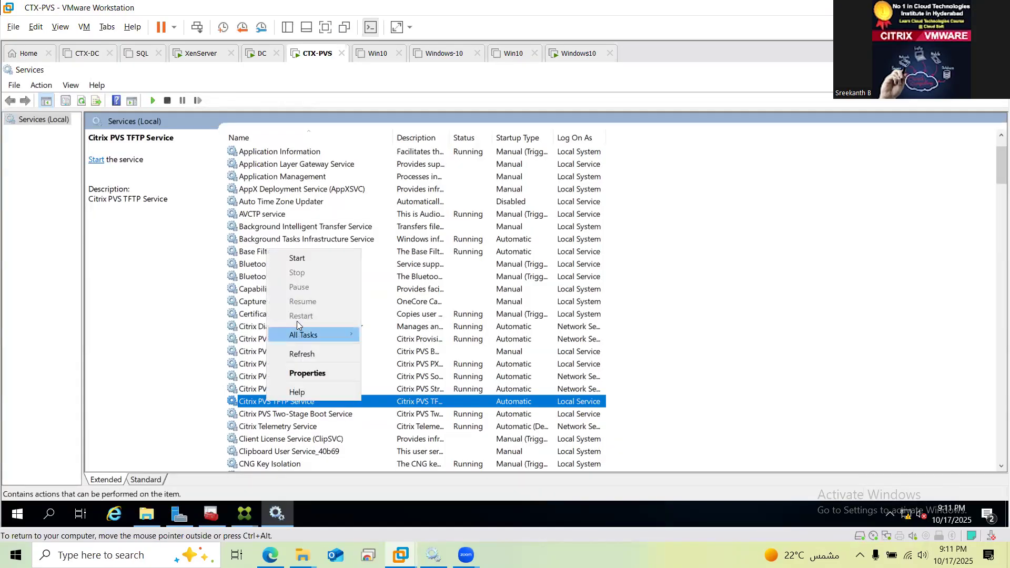
click(304, 257)
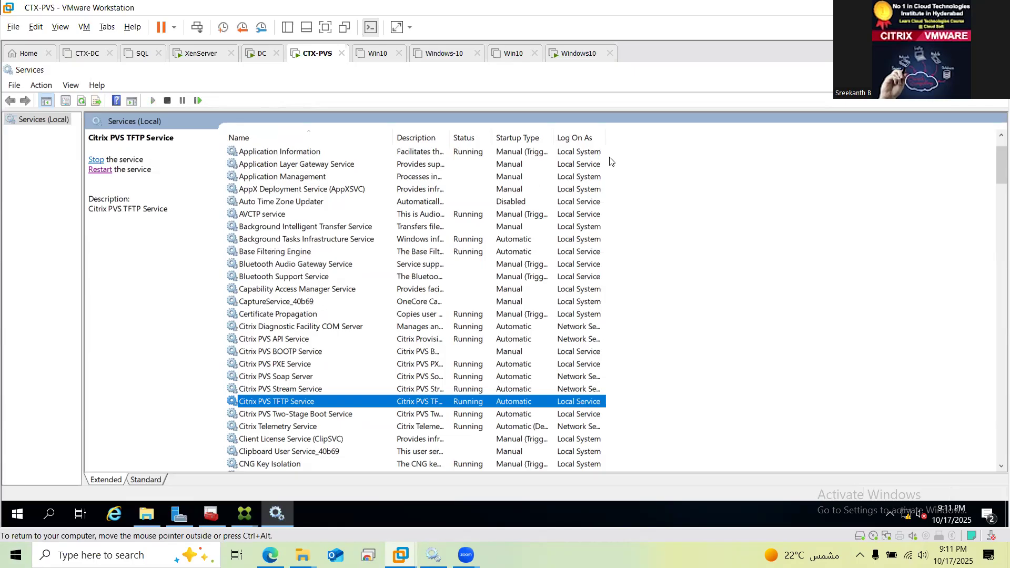
click(581, 54)
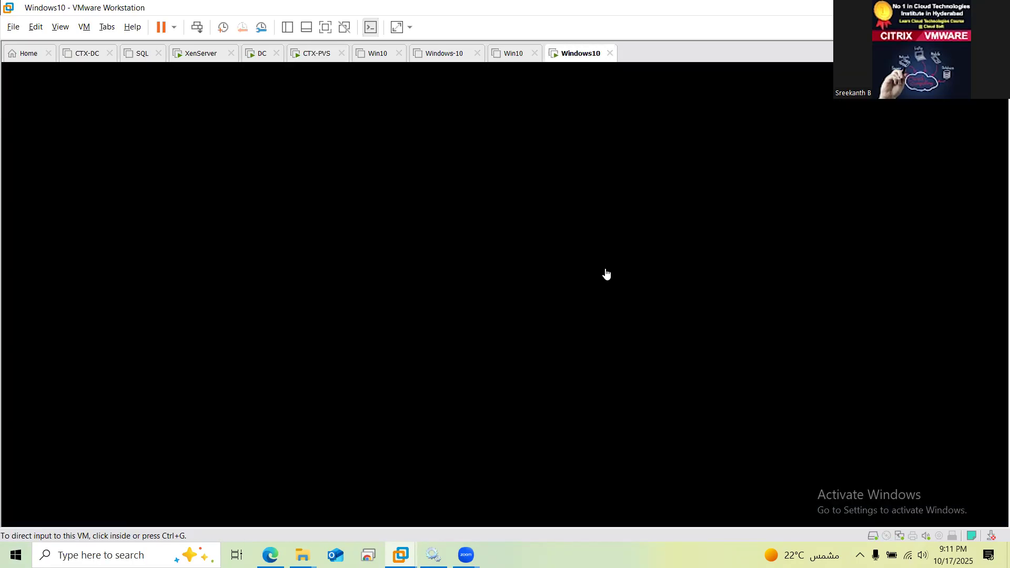
Click into the Windows10 console and let the PXE boot reach the Windows lock screen
click(660, 329)
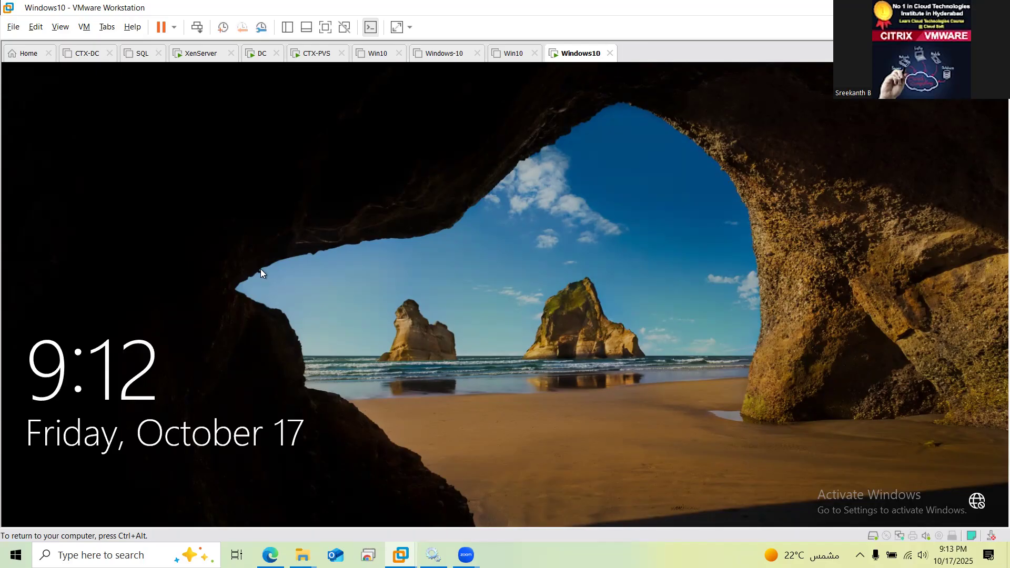
Stop the Citrix PVS Stream Service in CTX-PVS Services, then go to the Windows10 VM
click(316, 53)
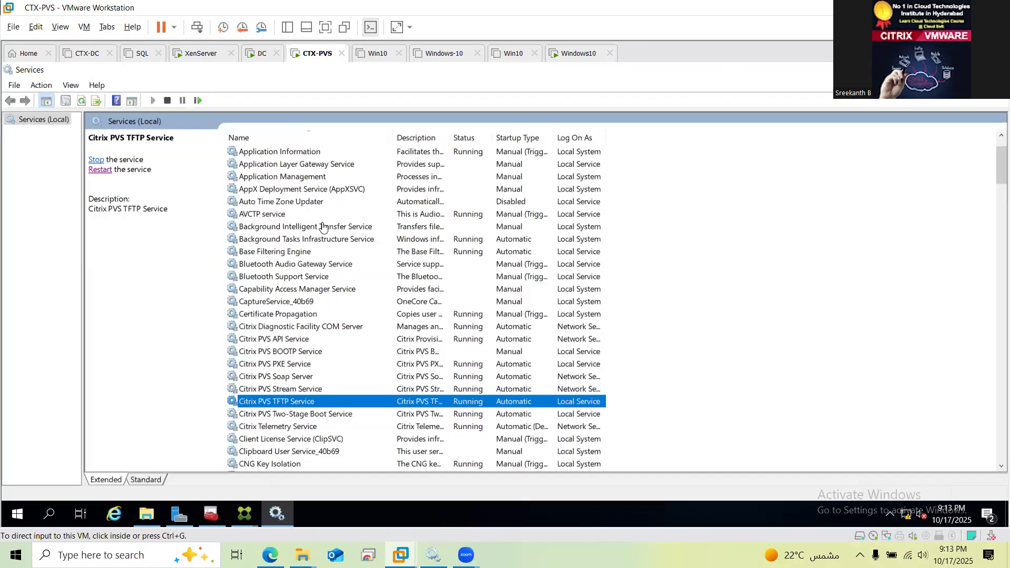
click(293, 390)
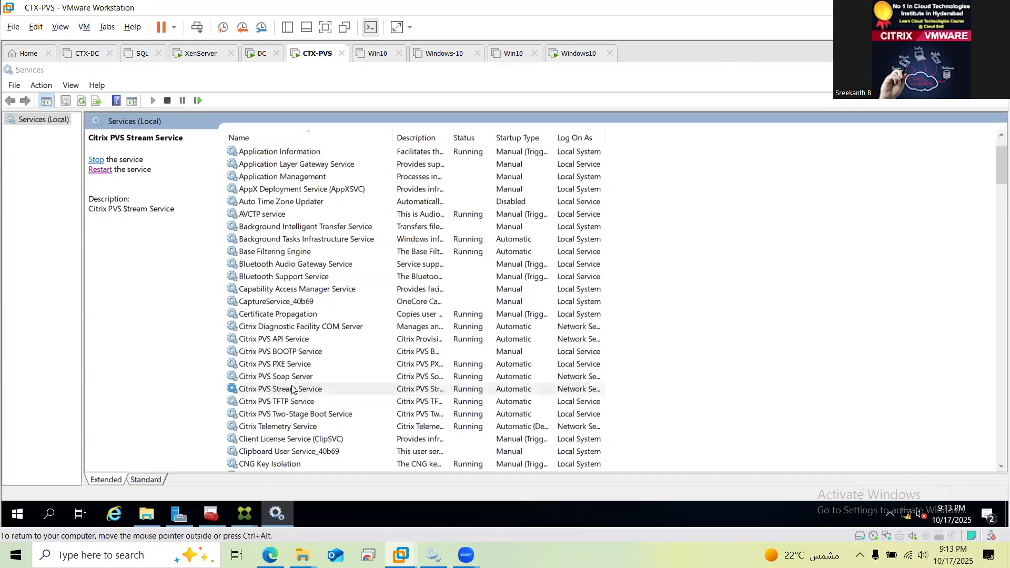
right_click(292, 389)
click(308, 388)
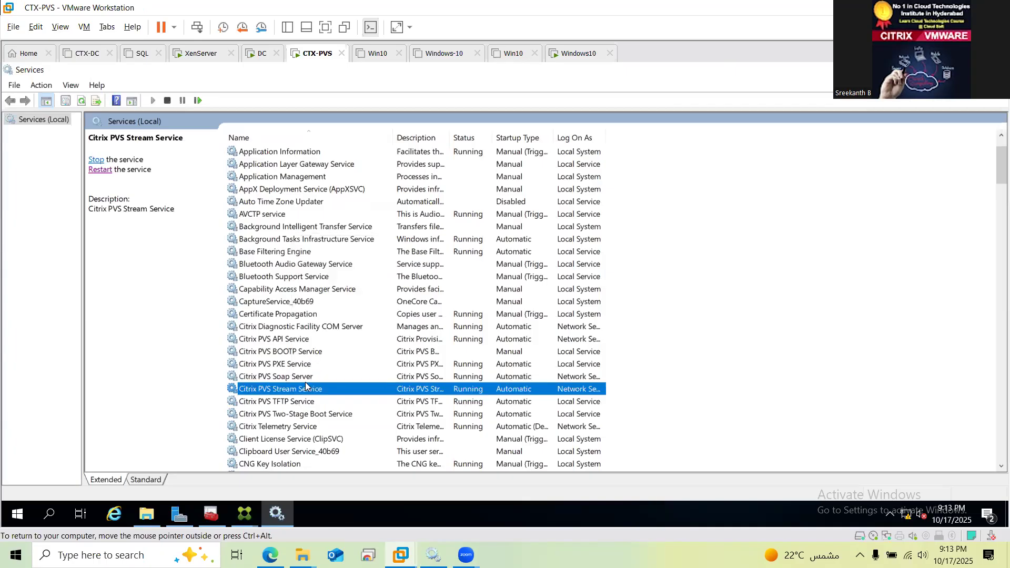
right_click(304, 389)
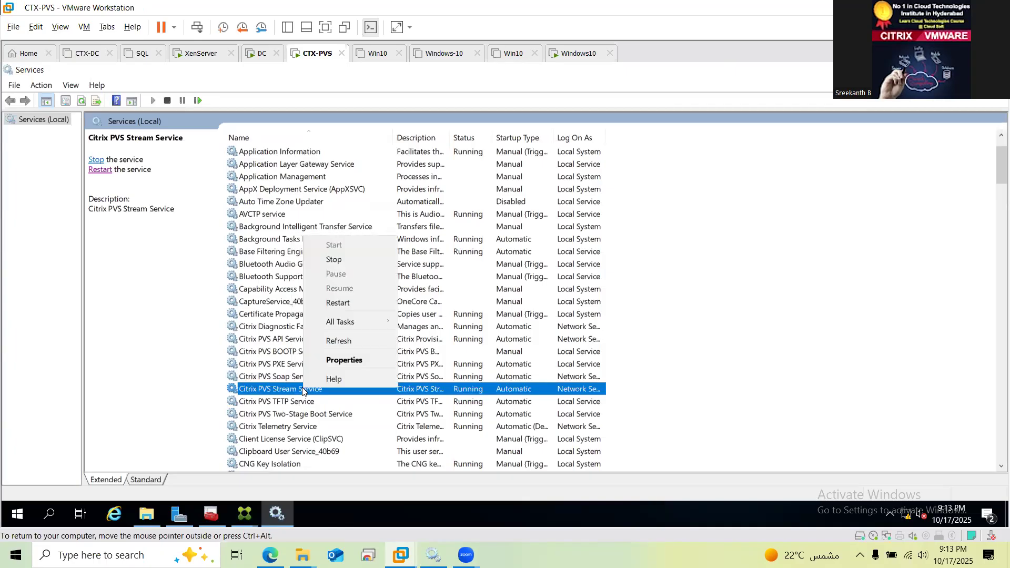
click(335, 258)
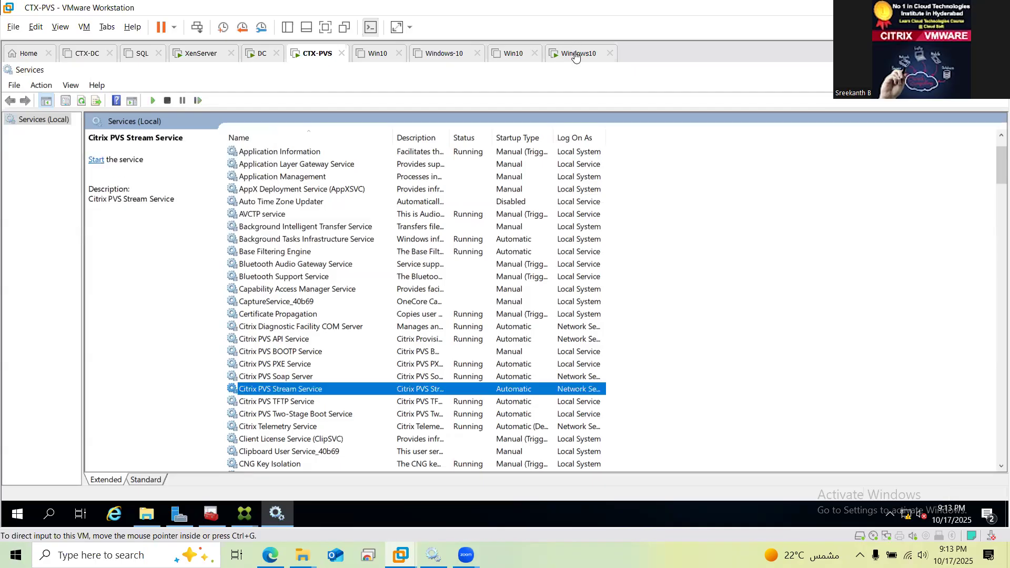
click(576, 53)
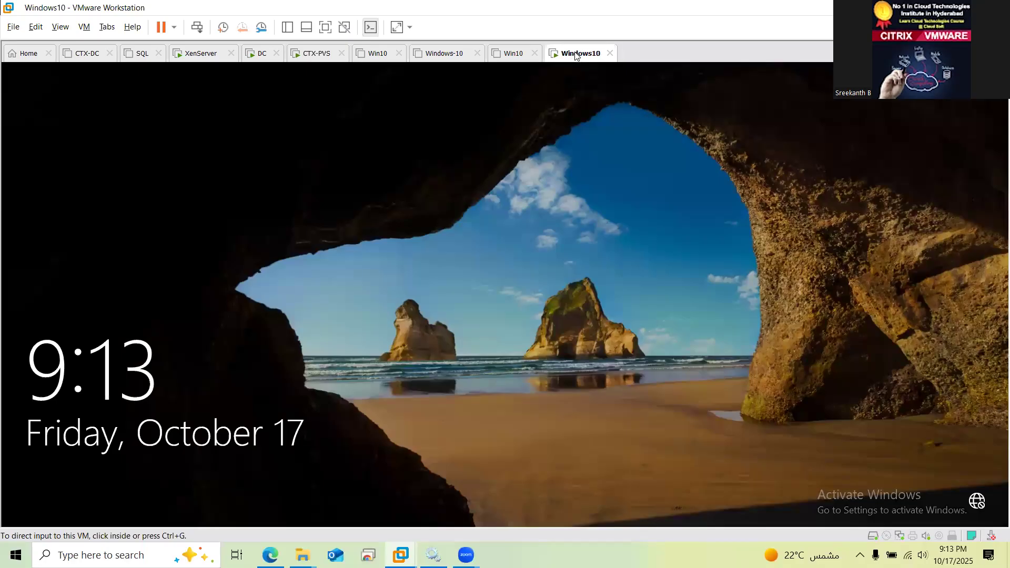
Try restarting the Windows10 guest from the VM tab's power menu
right_click(575, 56)
key(Down)
key(Down)
key(Right)
key(Down)
key(Down)
key(Escape)
key(Escape)
key(Return)
right_click(576, 57)
key(Down)
key(Down)
key(Right)
key(Down)
key(Down)
key(Down)
key(Return)
key(Return)
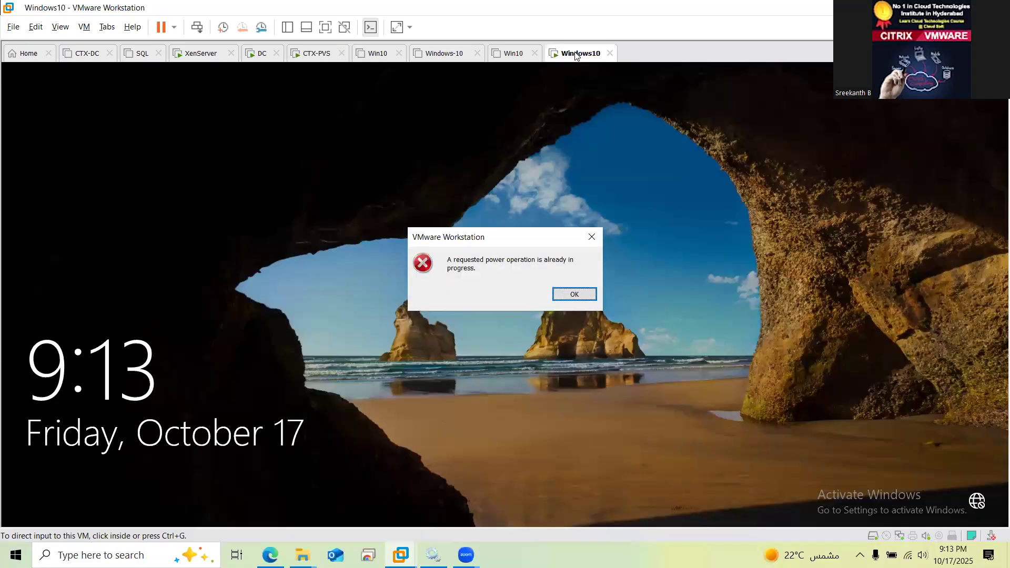
Attempt a guest shutdown and dismiss the VMware Tools and failed-reset errors
key(Return)
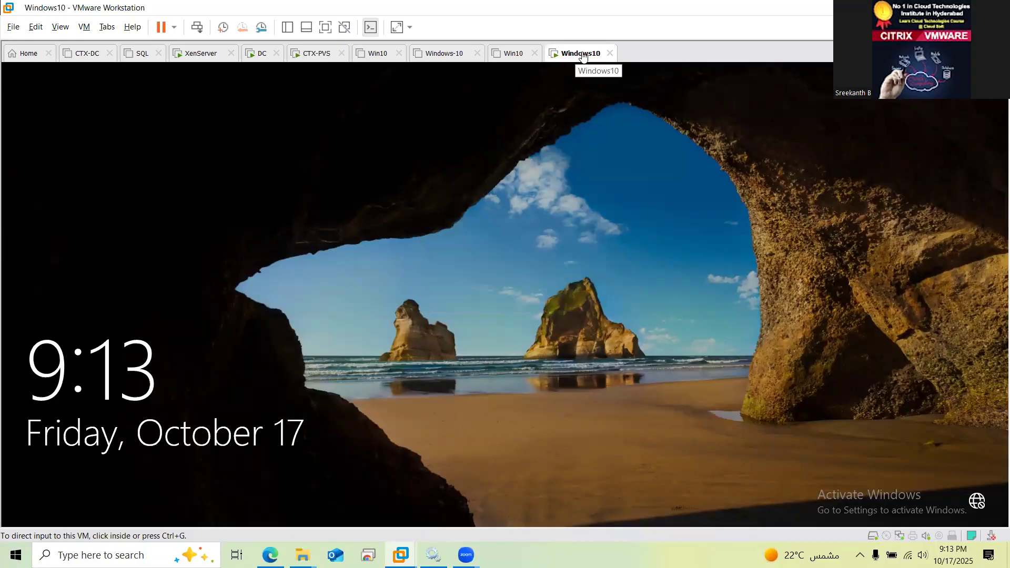
right_click(583, 57)
mouse_move(606, 78)
key(Right)
key(Return)
key(Return)
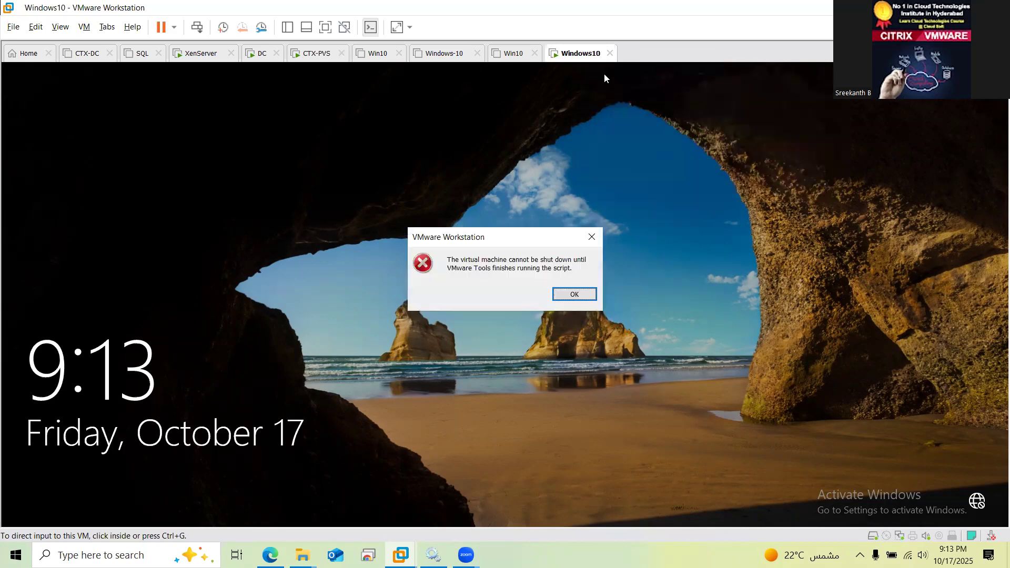
click(573, 298)
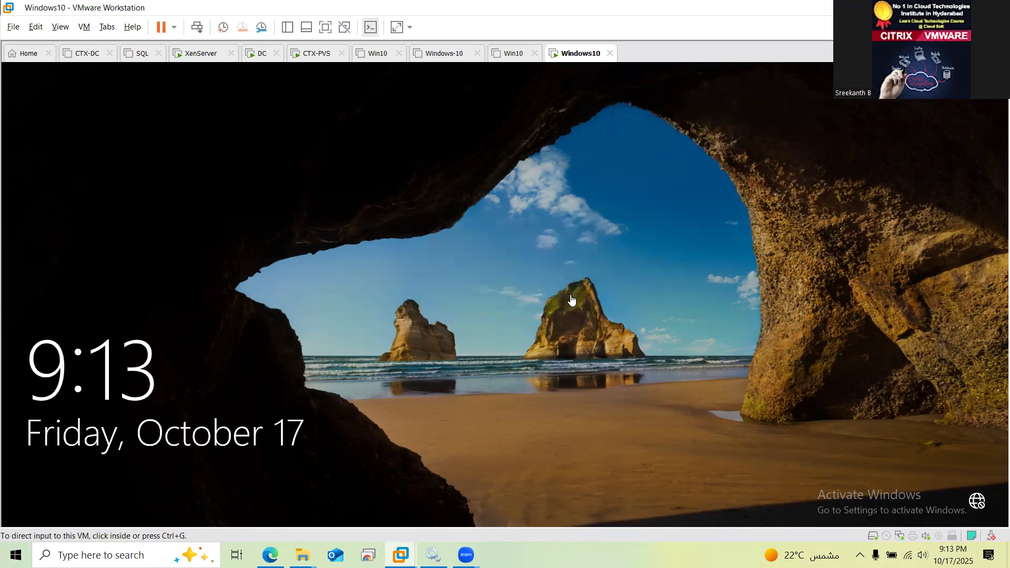
click(536, 271)
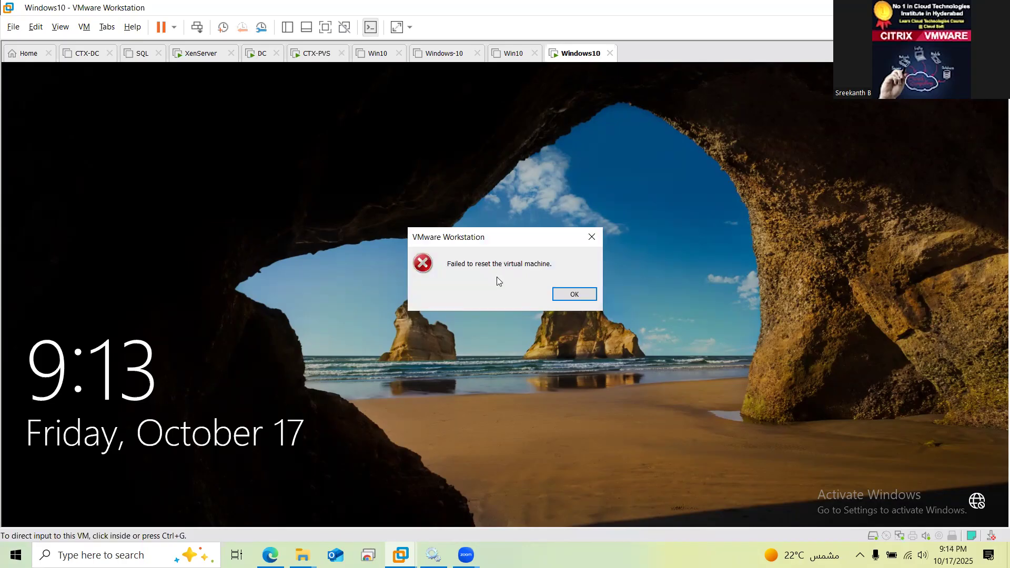
click(574, 295)
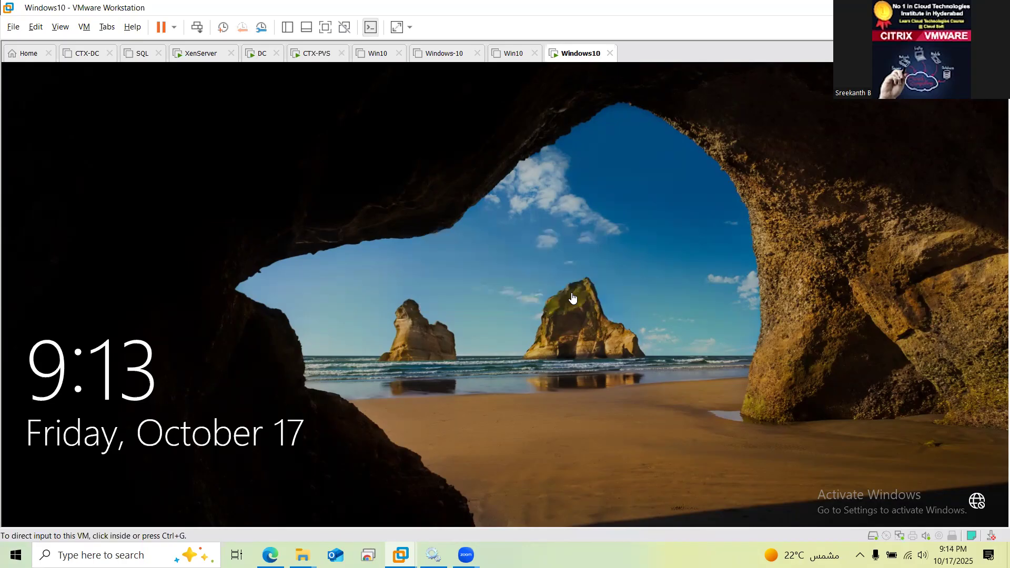
Power off the Windows10 VM, power it back on, and keep reconnecting sata0:1
right_click(573, 57)
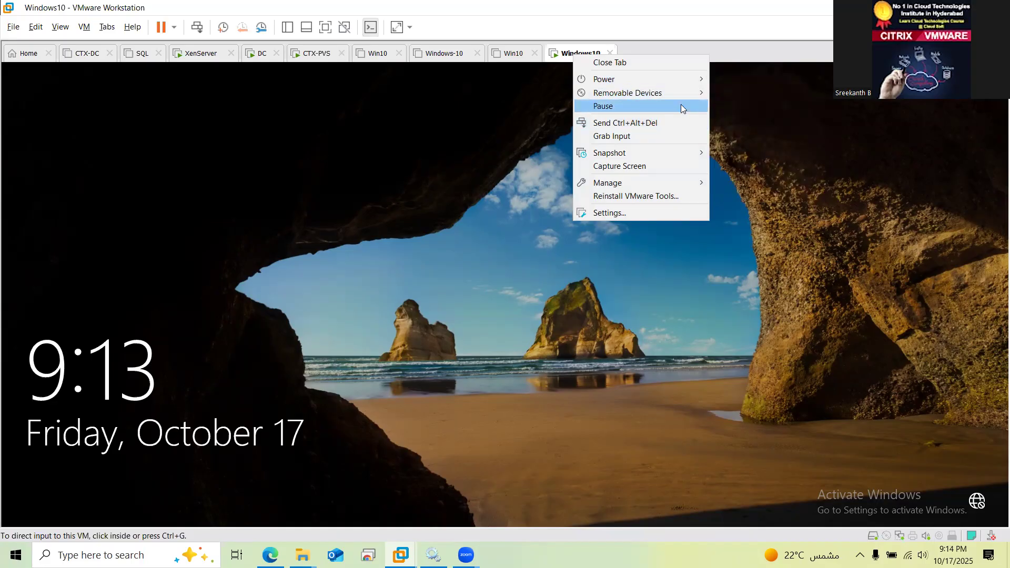
mouse_move(689, 78)
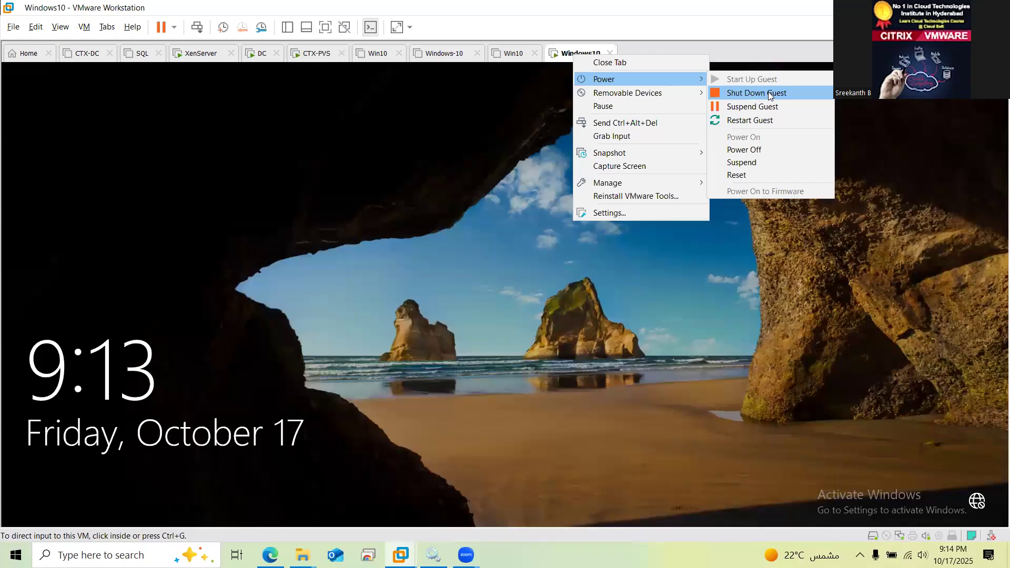
click(766, 150)
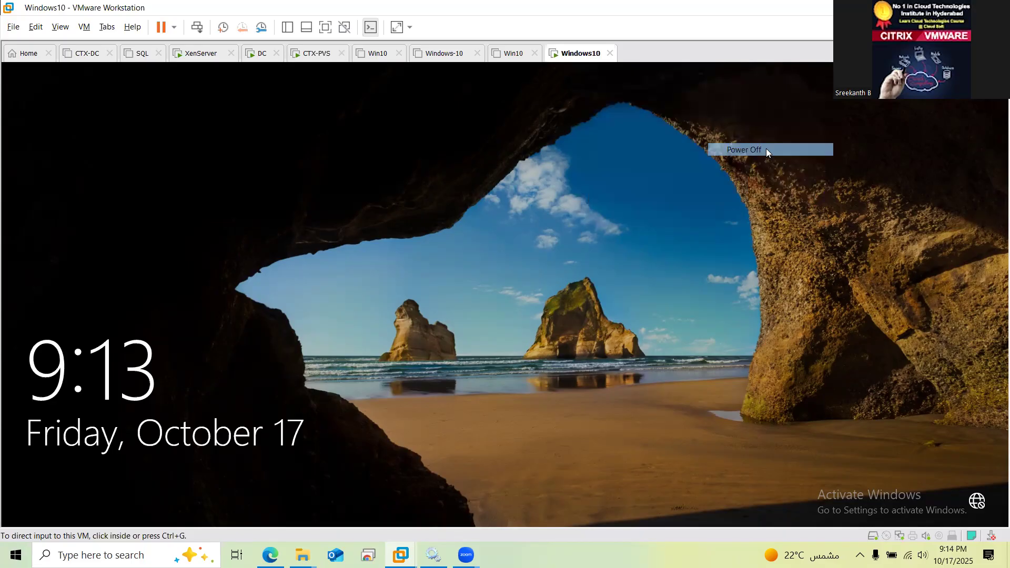
key(Return)
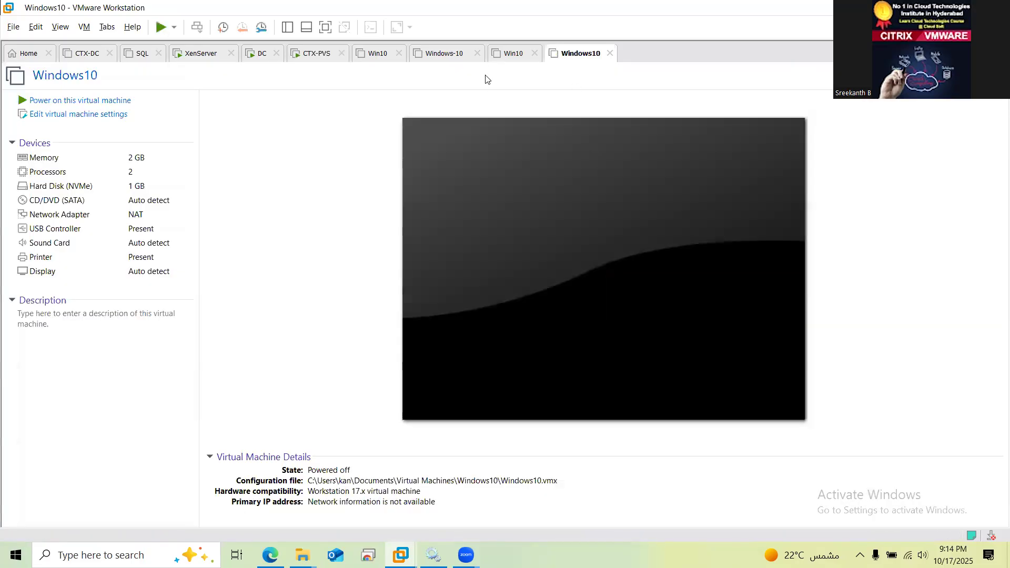
click(121, 101)
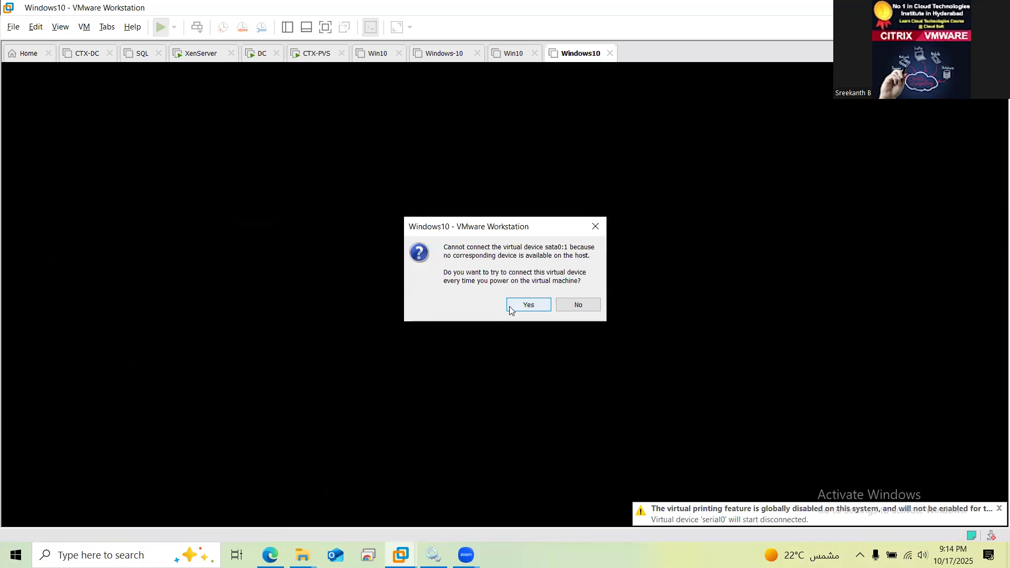
click(509, 310)
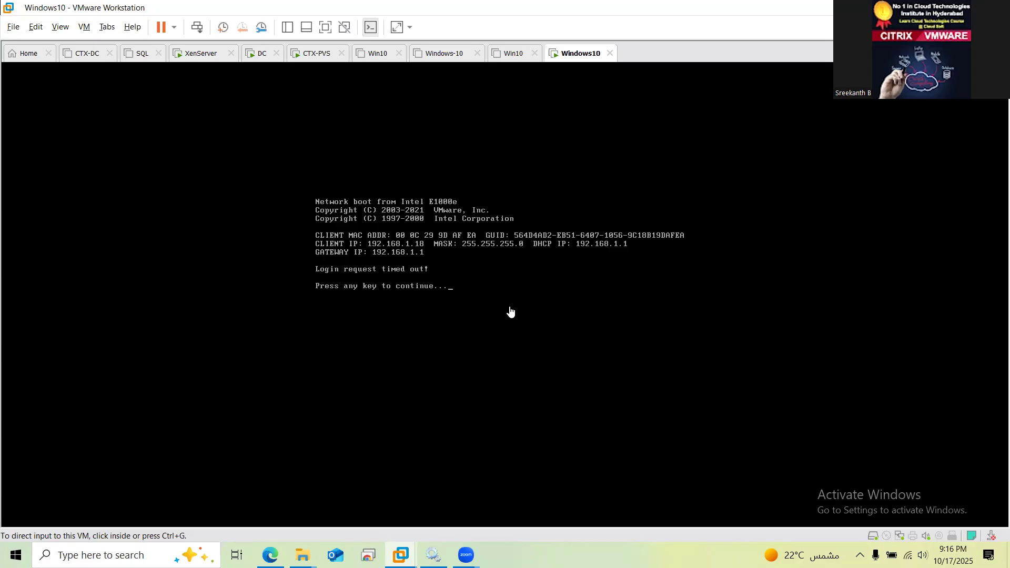
Wait for the Windows10 PXE boot's 'Login request timed out!', then switch to CTX-PVS
click(308, 58)
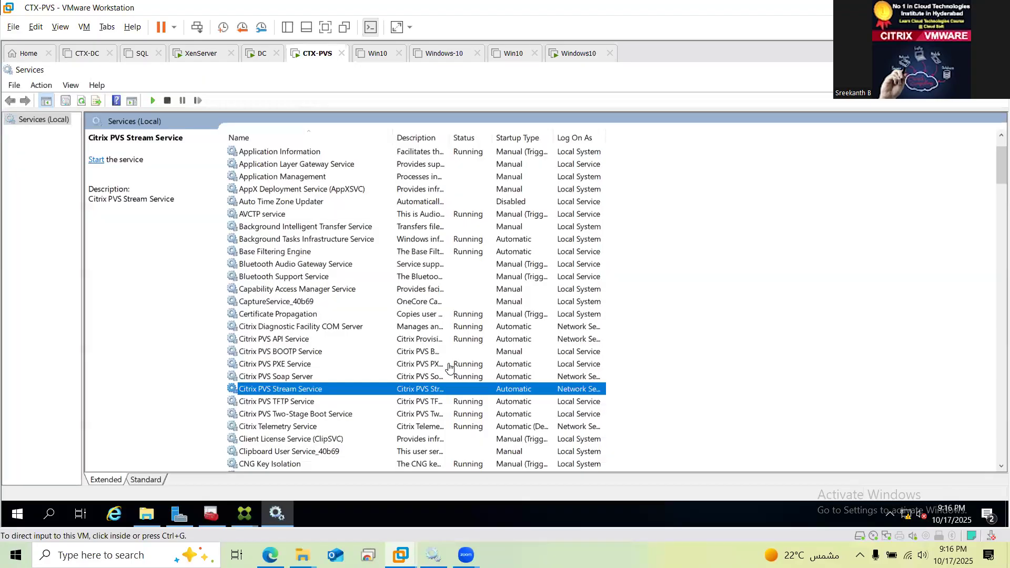
Start the Citrix PVS Stream Service and check the Soap Server and Two-Stage Boot services
click(299, 394)
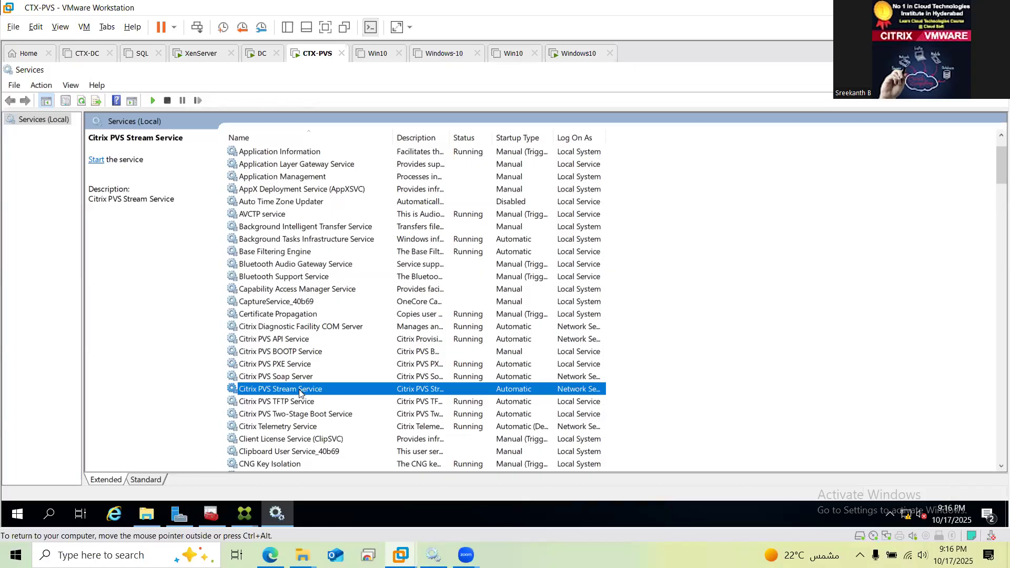
right_click(300, 394)
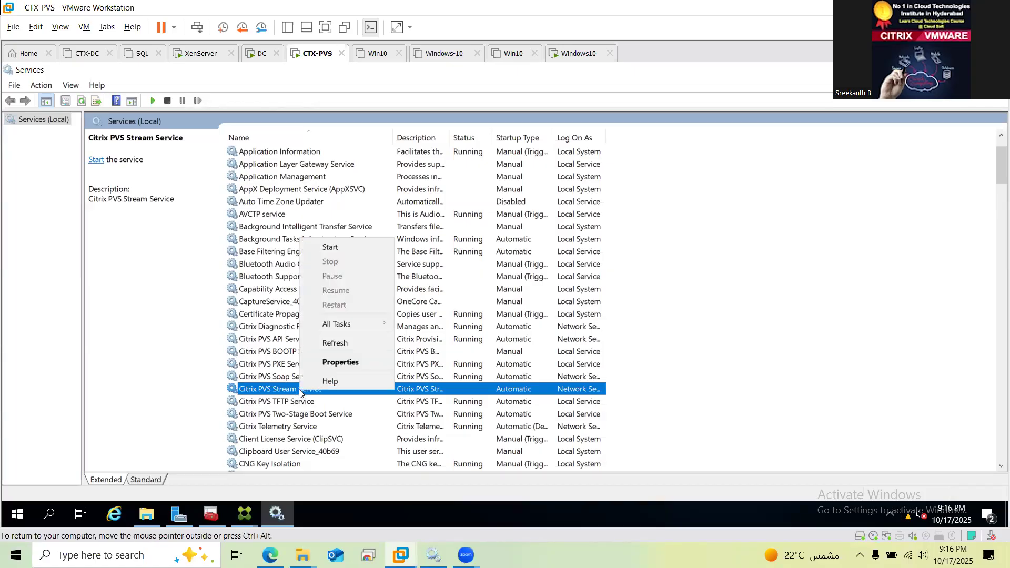
click(349, 246)
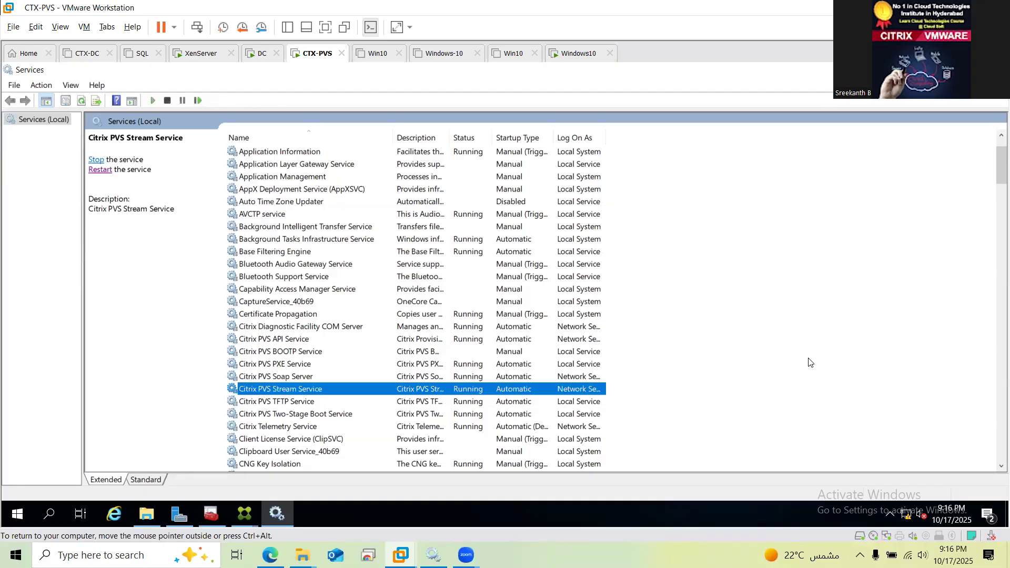
key(Up)
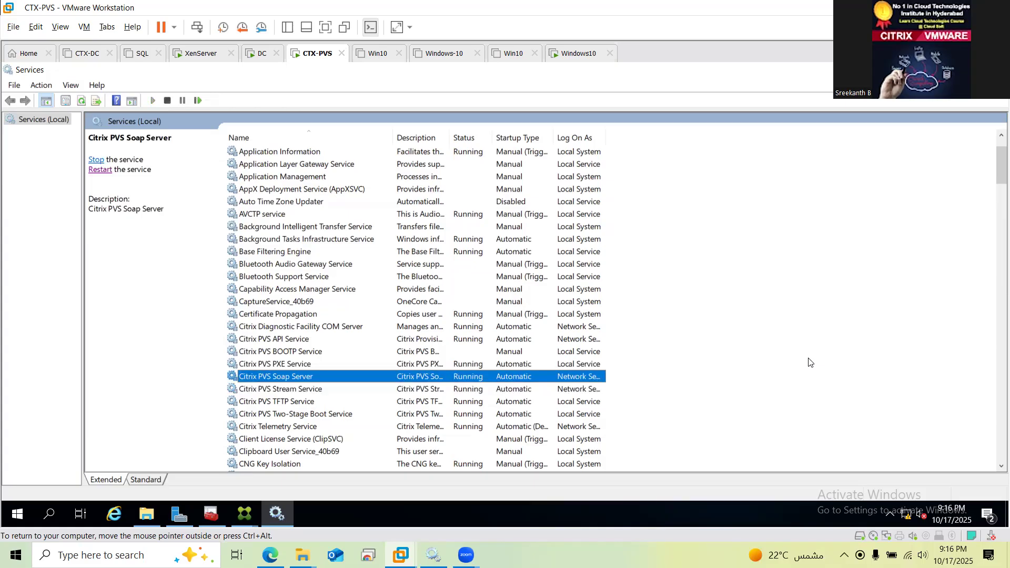
key(Down)
key(Down)
key(Down)
key(Down)
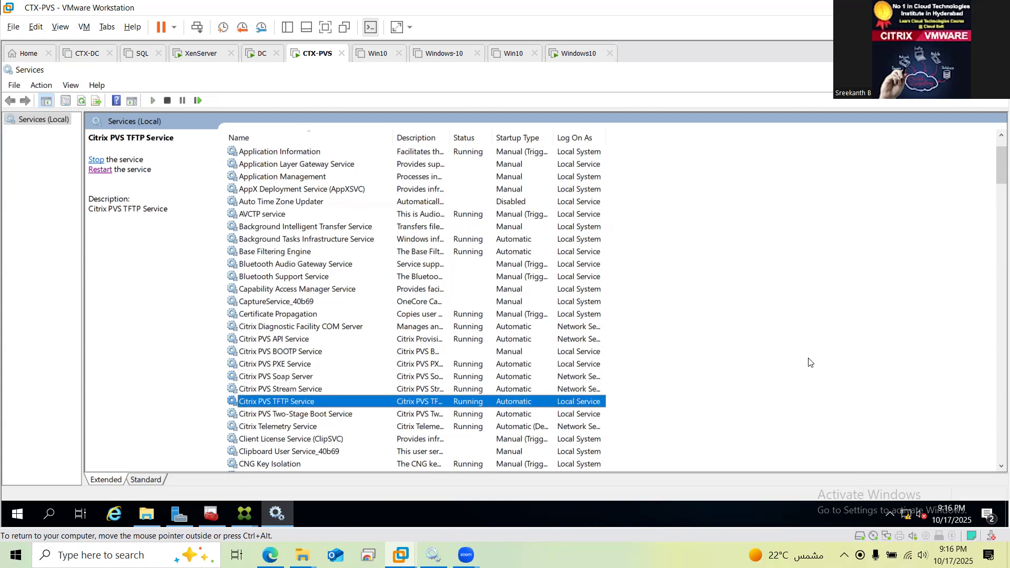
key(Up)
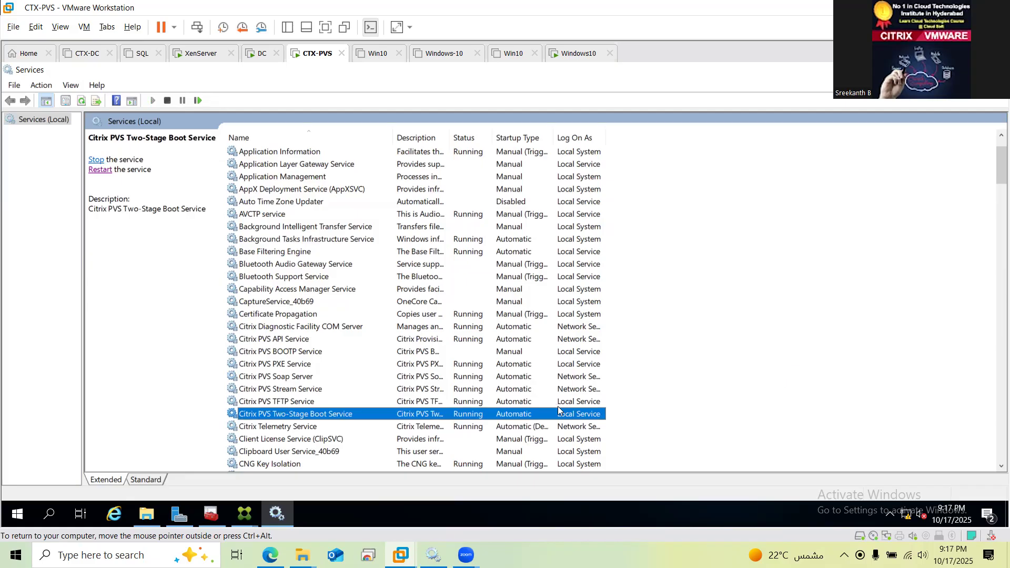
right_click(354, 414)
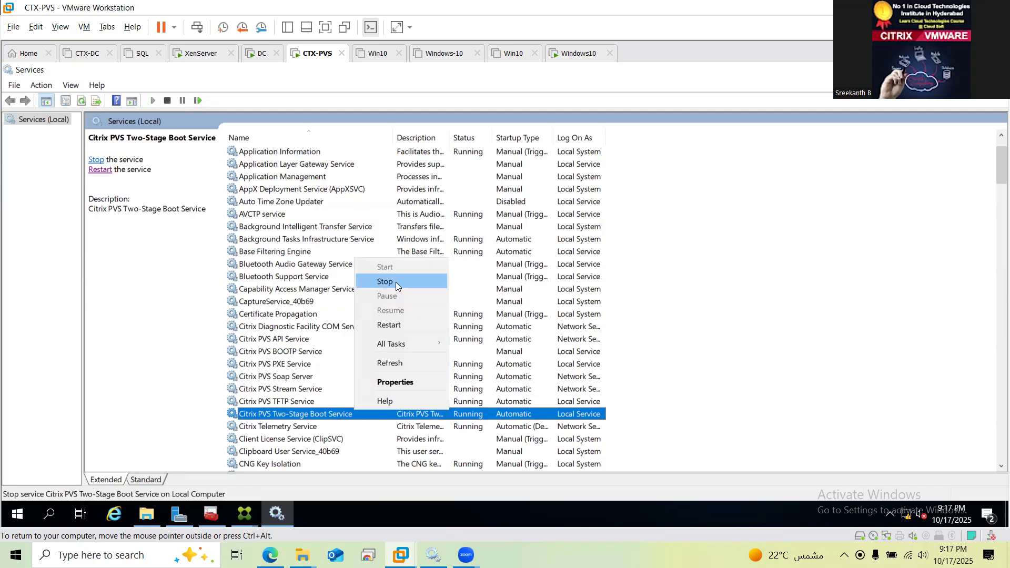
click(415, 388)
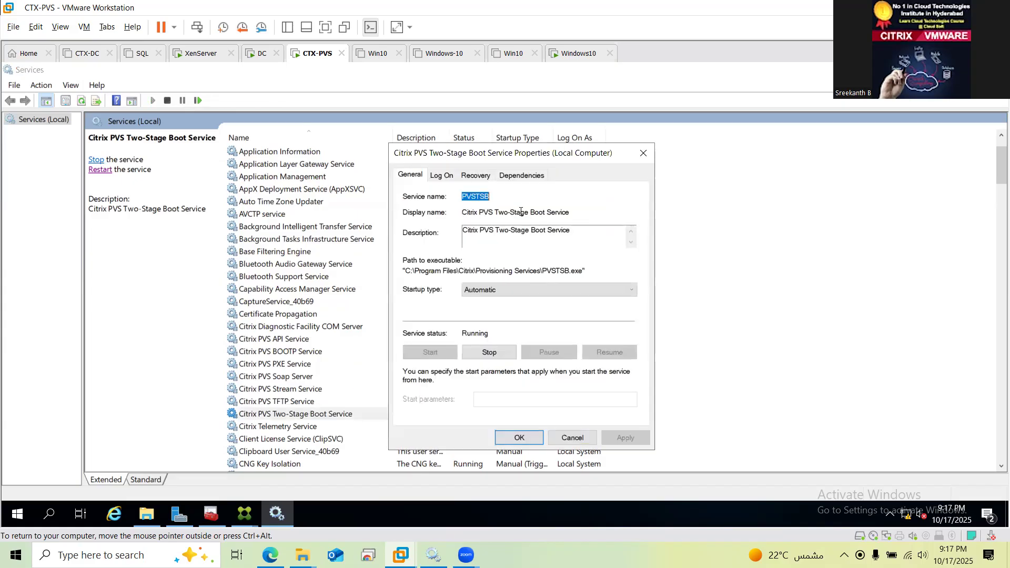
click(442, 180)
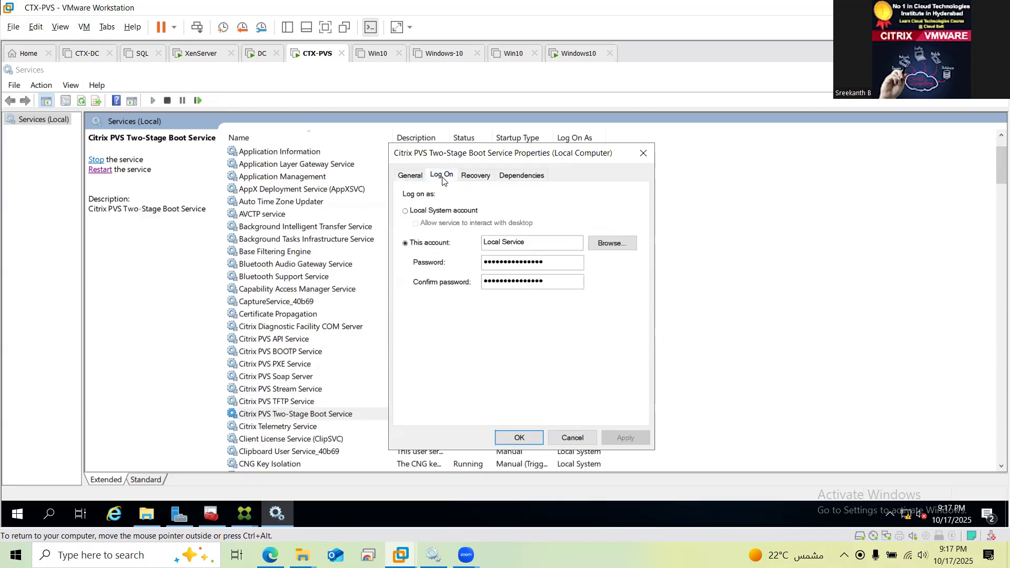
click(479, 176)
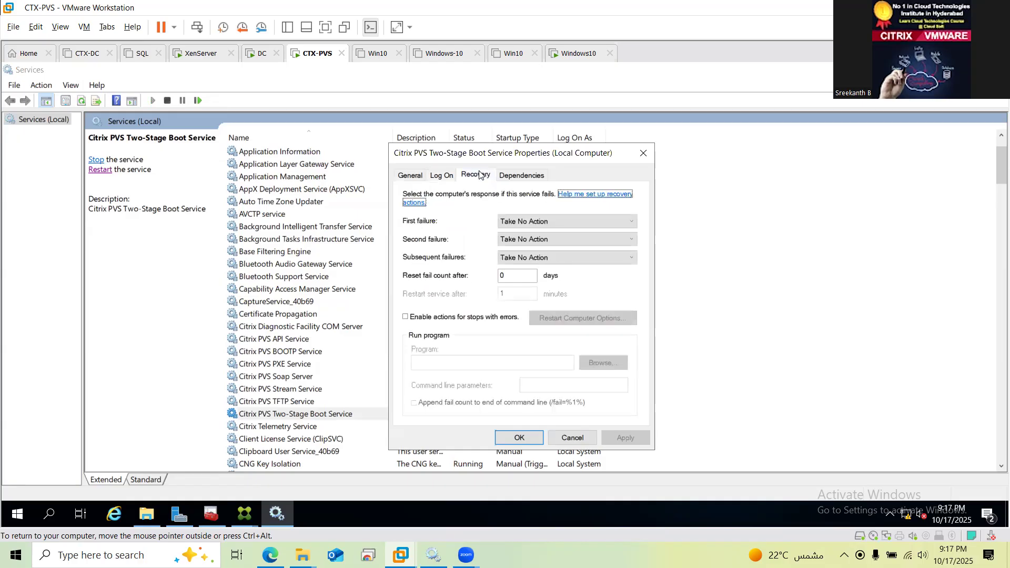
click(519, 174)
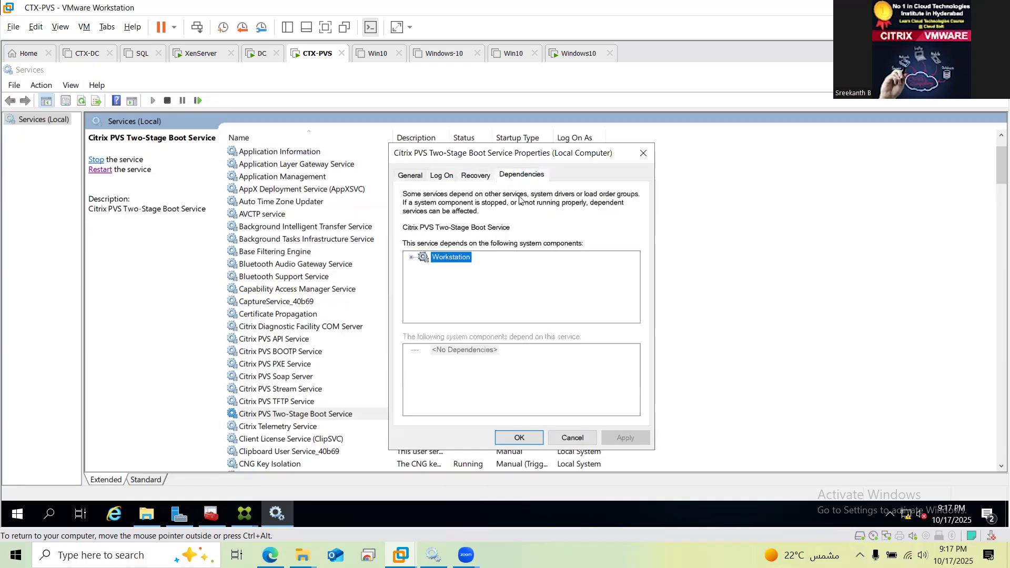
click(410, 174)
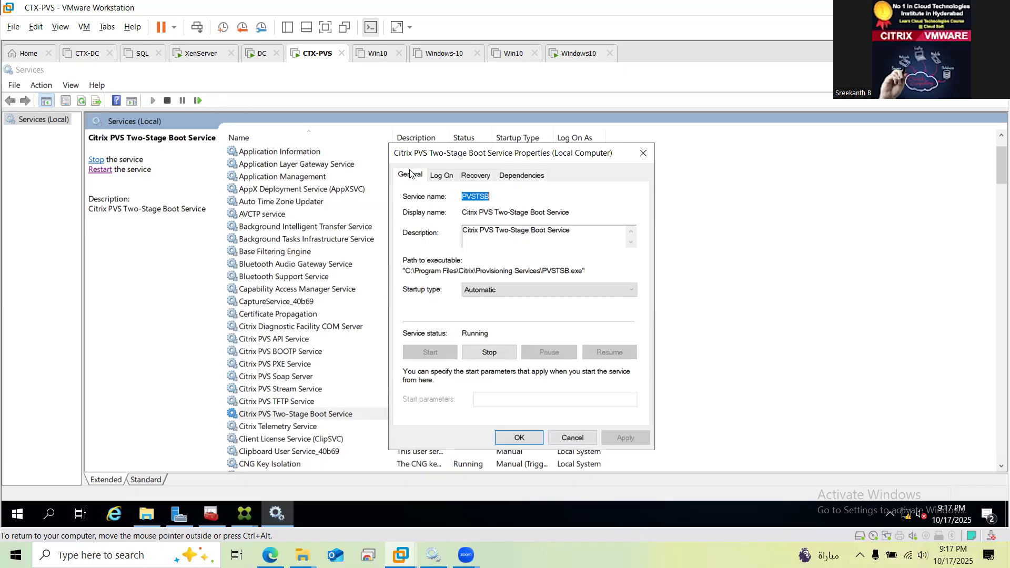
click(528, 437)
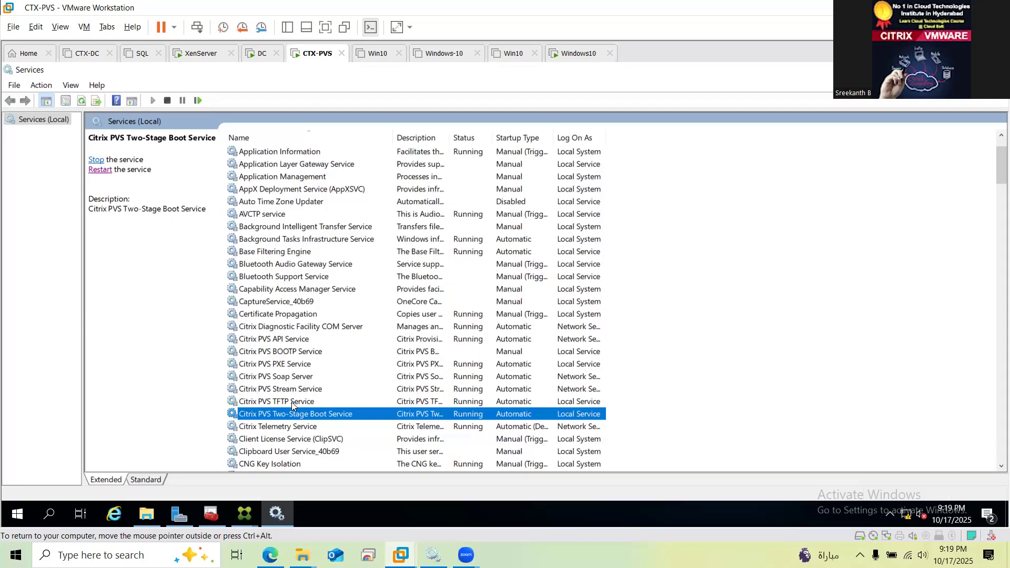
Launch Citrix Provisioning Boot Device Management from the Citrix Start menu group with admin rights
key(super)
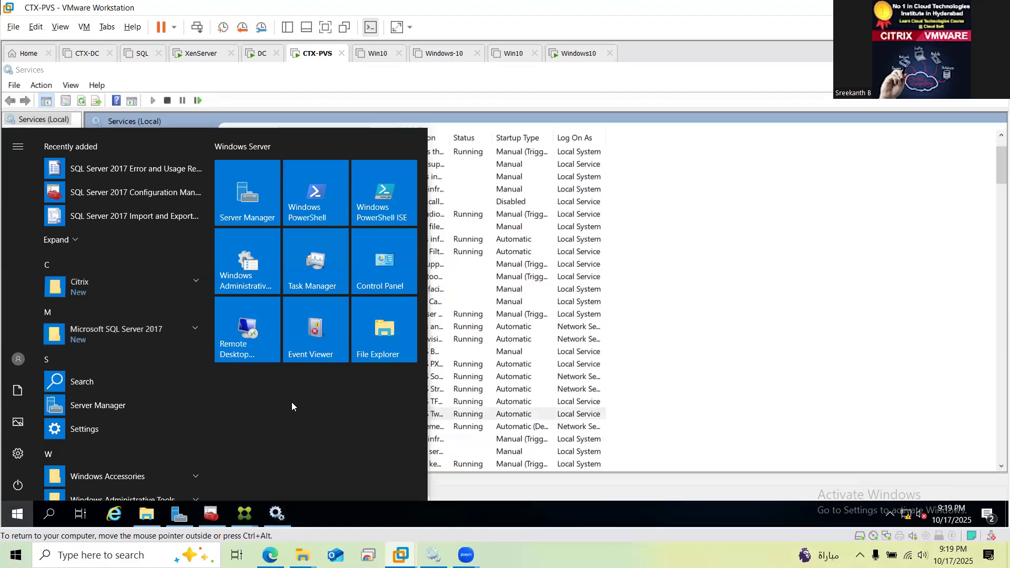
click(96, 290)
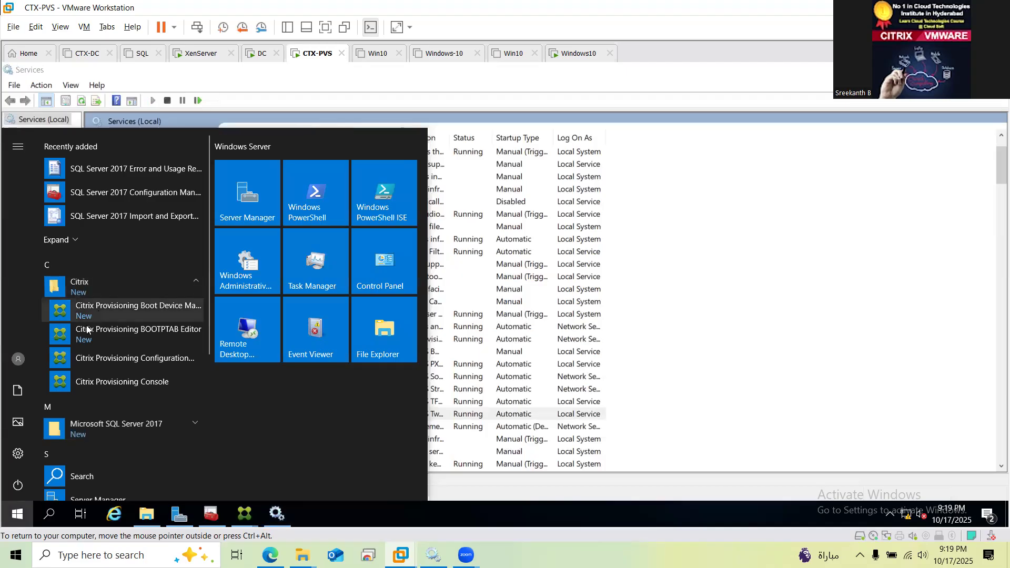
click(157, 308)
click(465, 387)
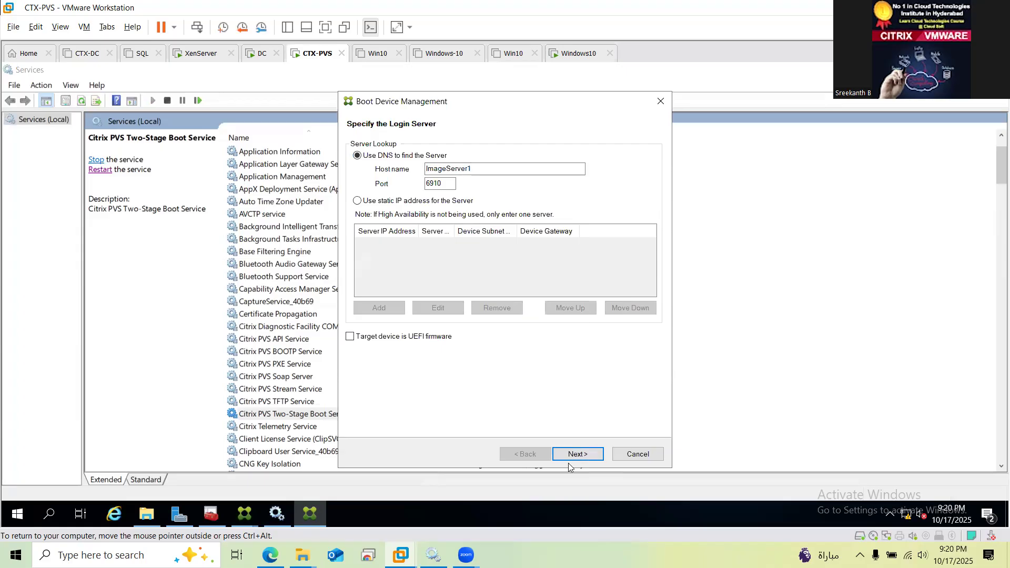
Replace the login server host name ImageServer1 with lab.com, keeping port 6910
double_click(492, 170)
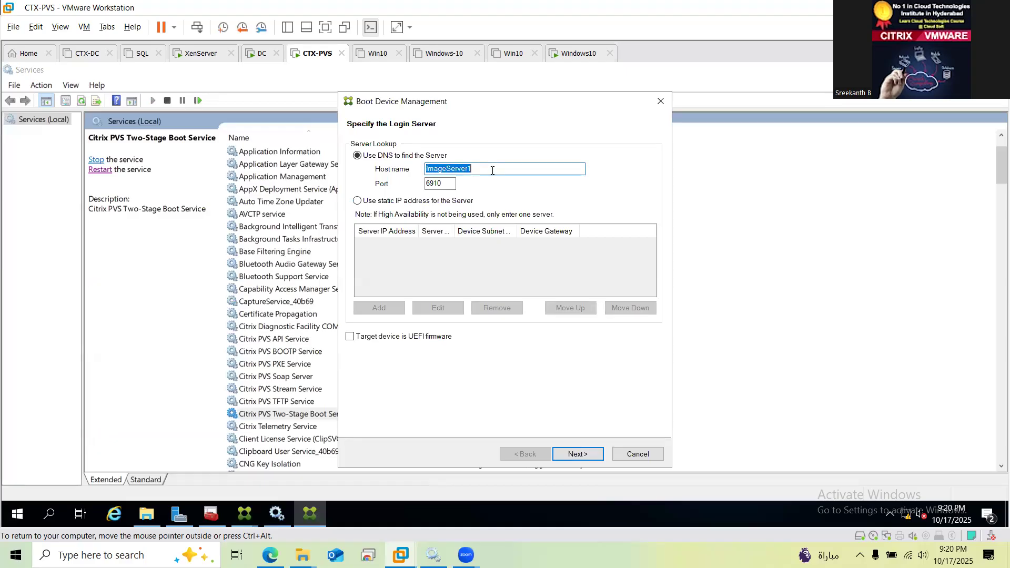
text(lab.com)
Accept the default boot options and start burning BDM to the 99MB NVMe partition
click(582, 454)
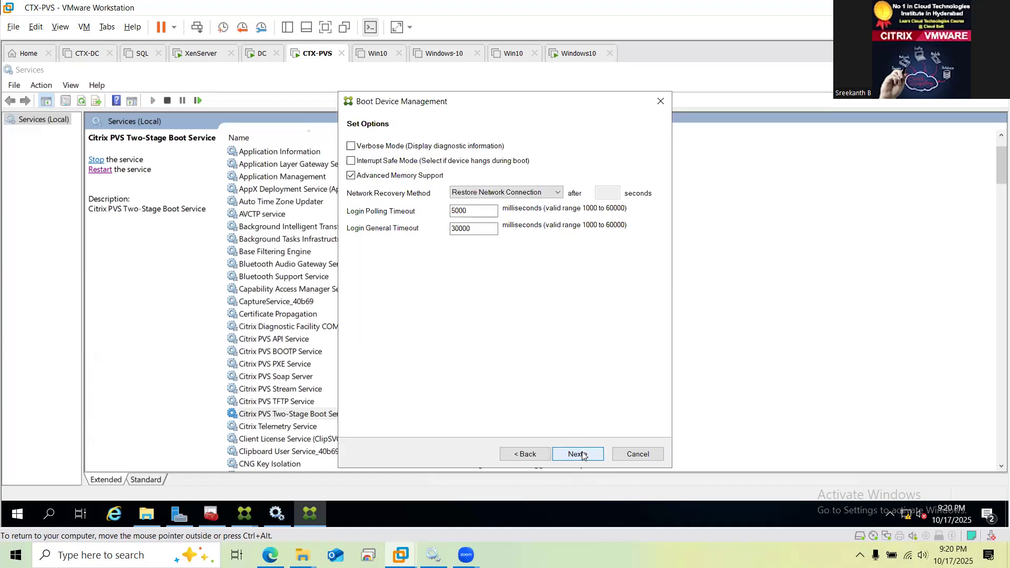
click(579, 454)
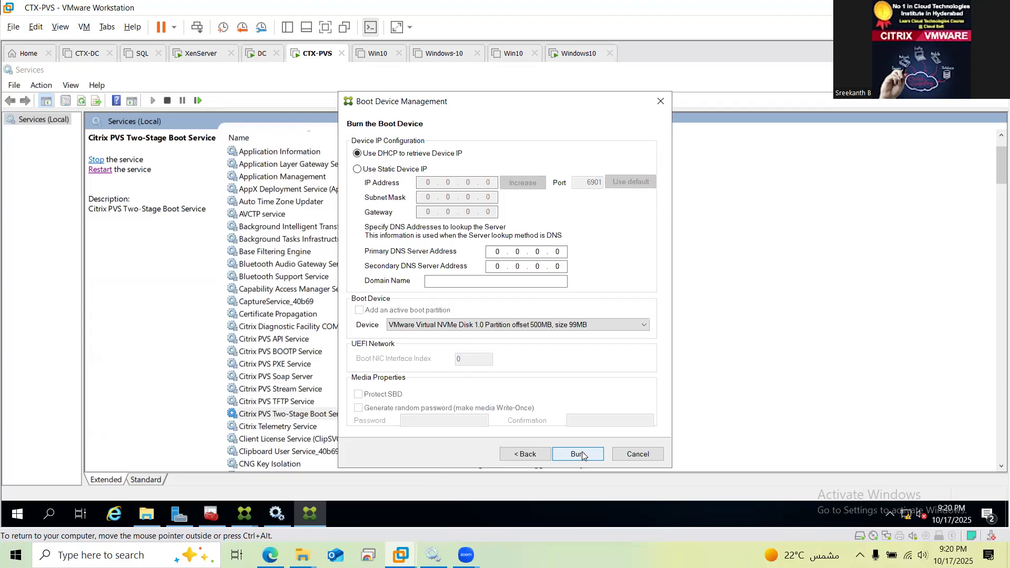
click(587, 456)
click(589, 455)
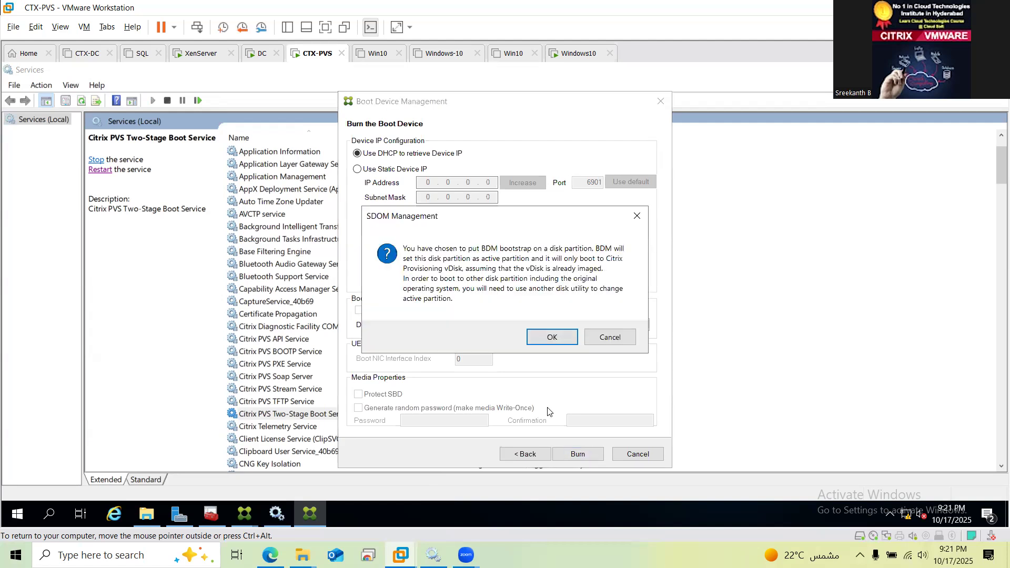
click(557, 341)
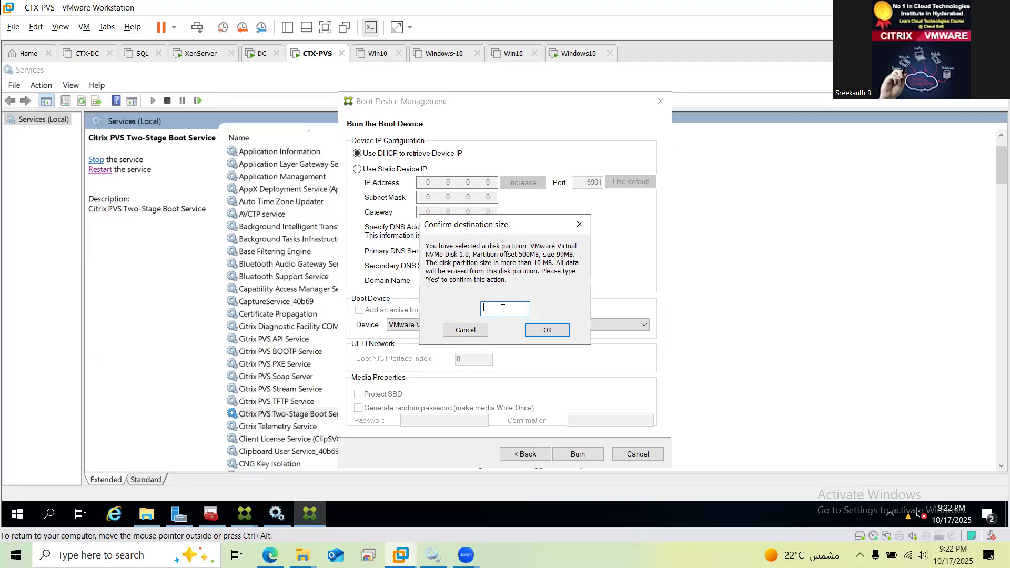
text(yes)
click(551, 329)
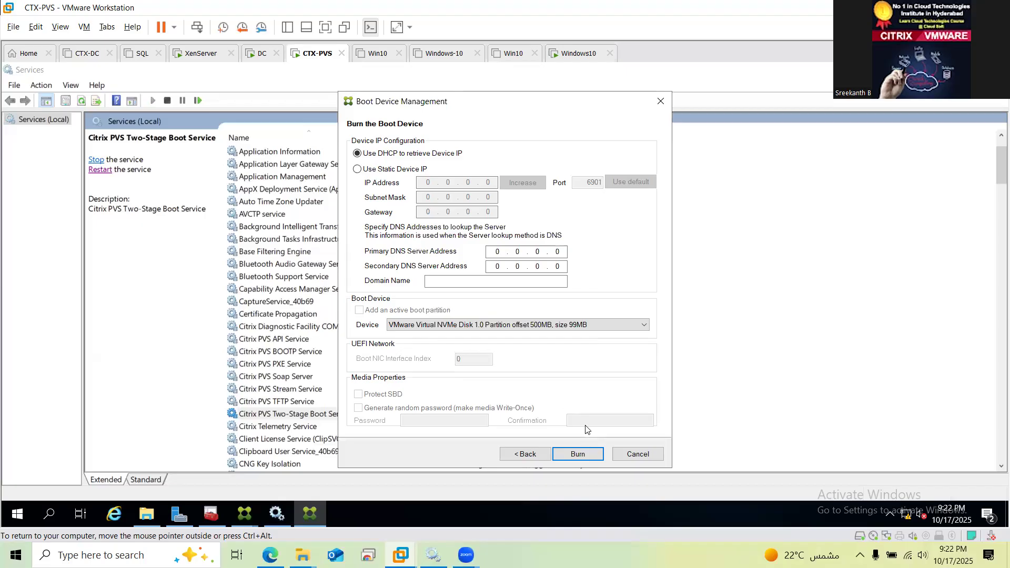
click(591, 456)
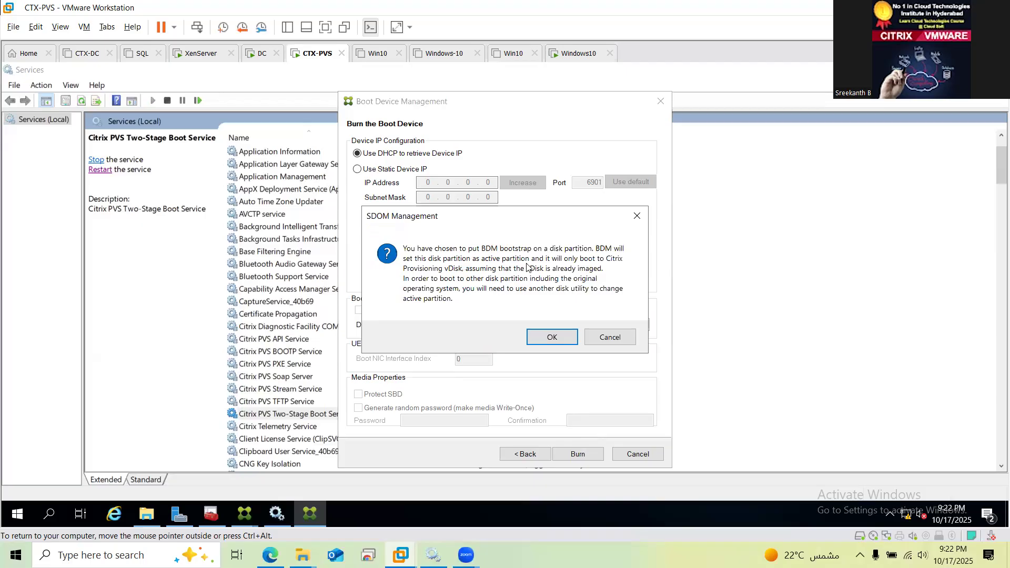
click(555, 343)
click(515, 310)
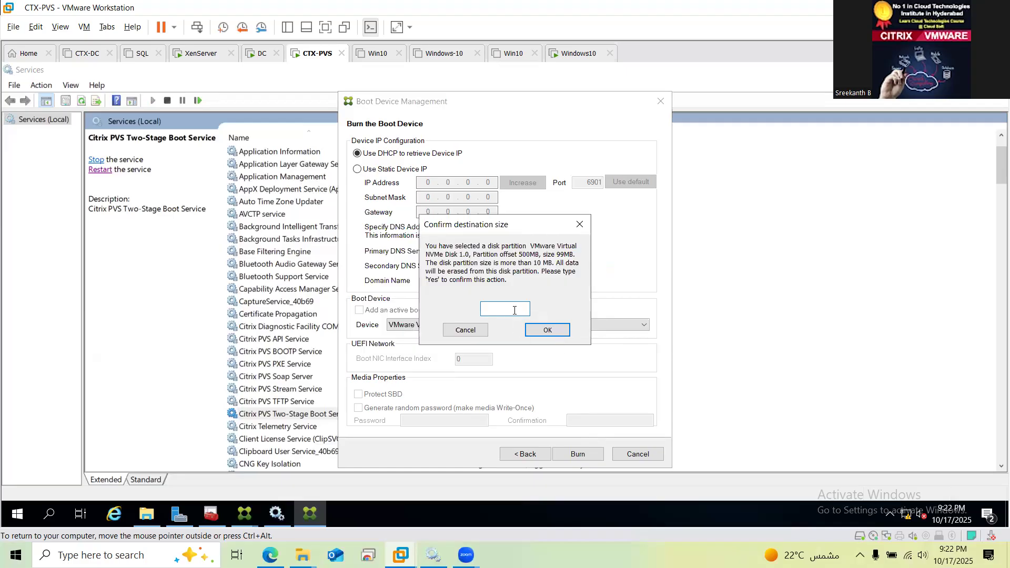
text(Yes)
click(544, 333)
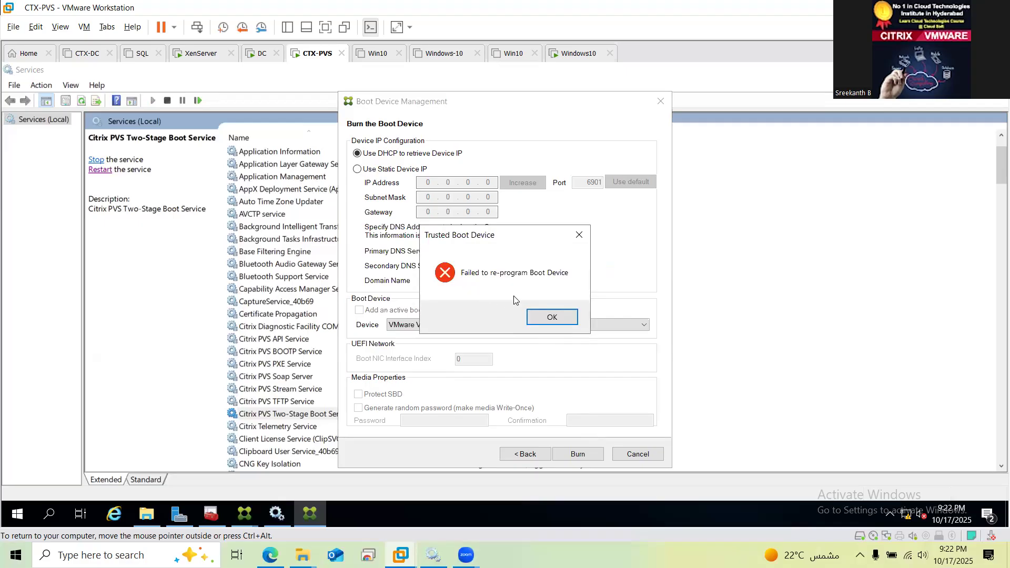
click(552, 316)
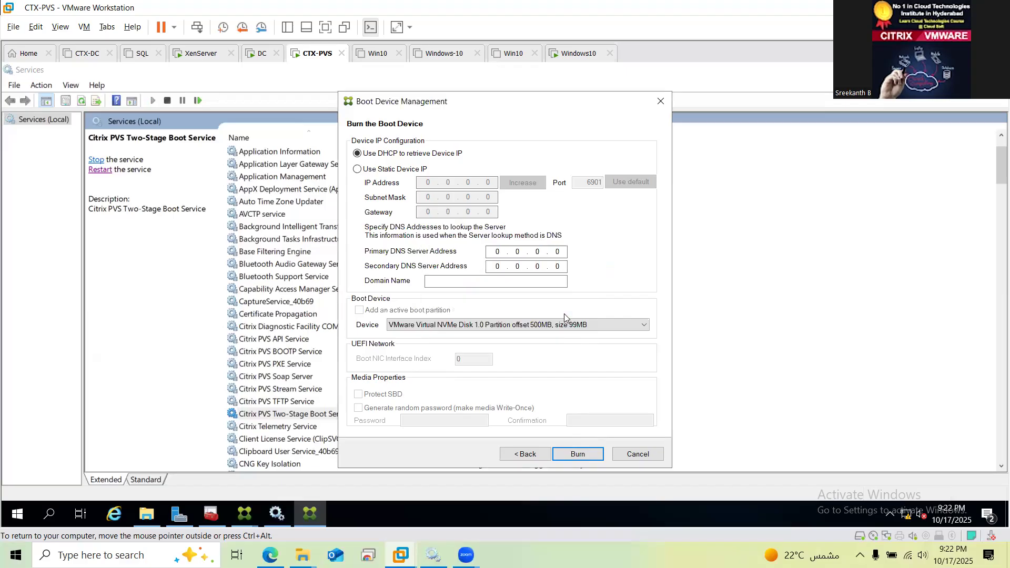
click(578, 455)
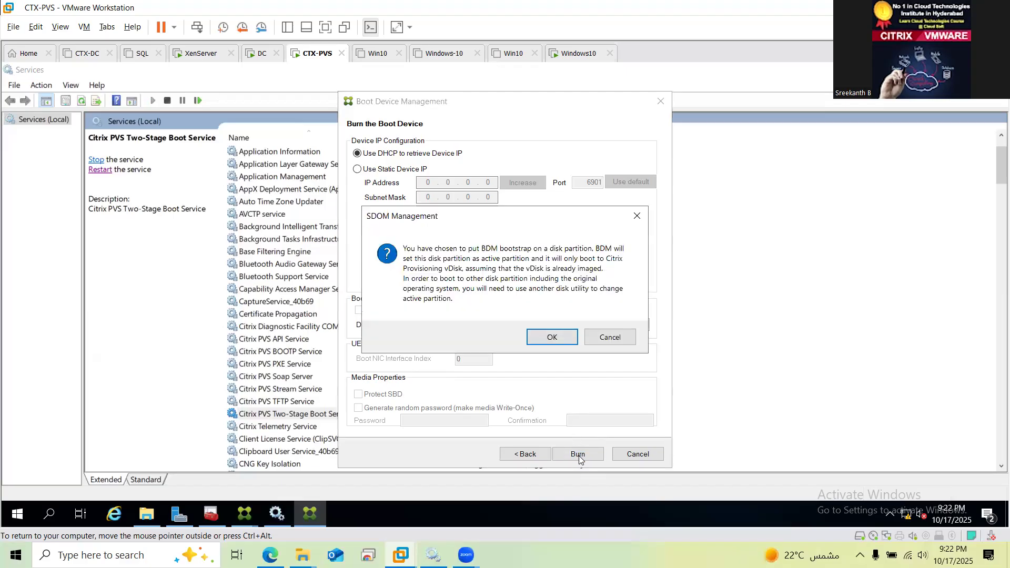
click(543, 341)
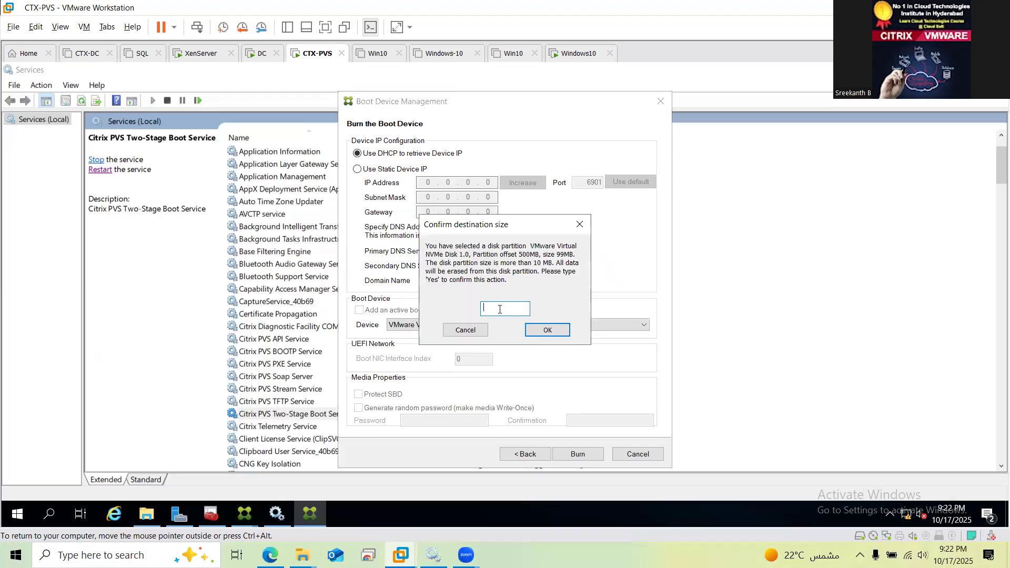
text(Yes)
key(Return)
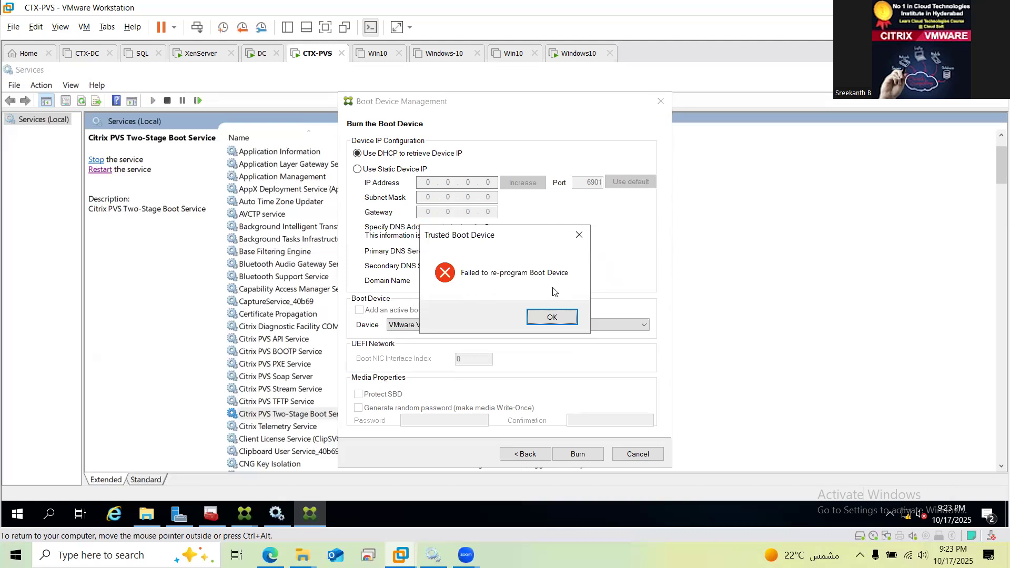
click(565, 315)
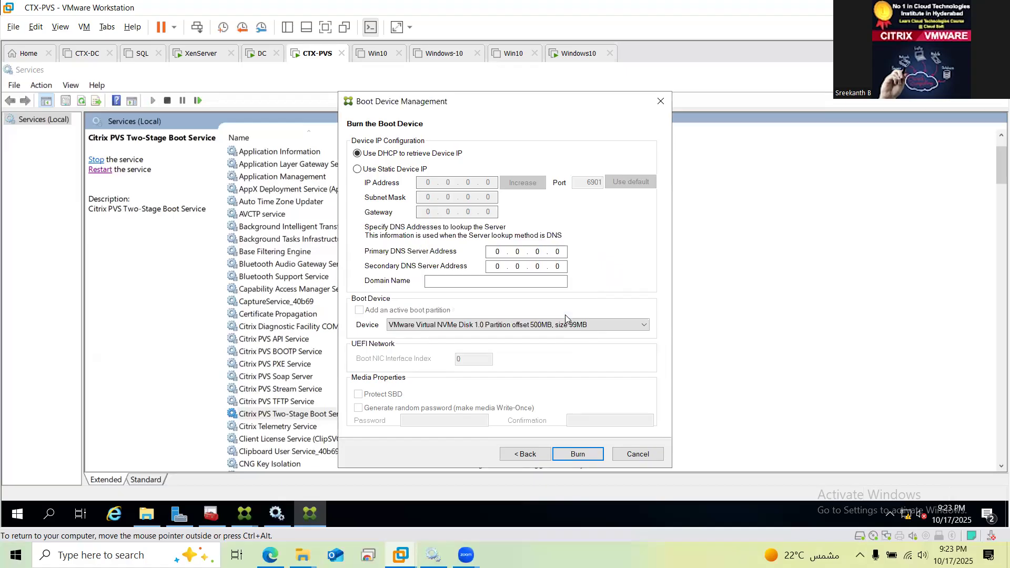
Retry the burn, cancel at the SDOM Management warning, and close the wizard unburned
click(590, 455)
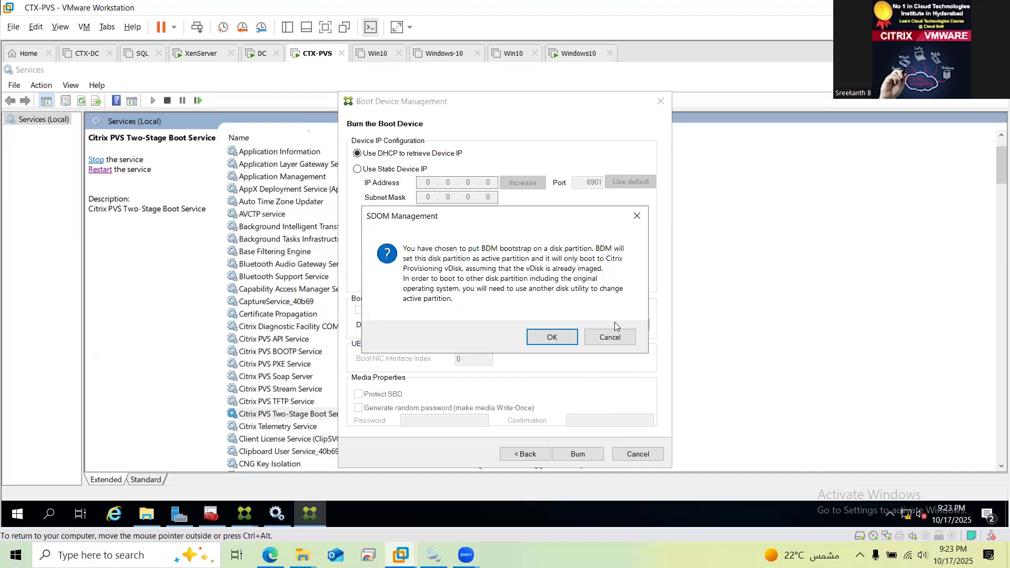
click(608, 337)
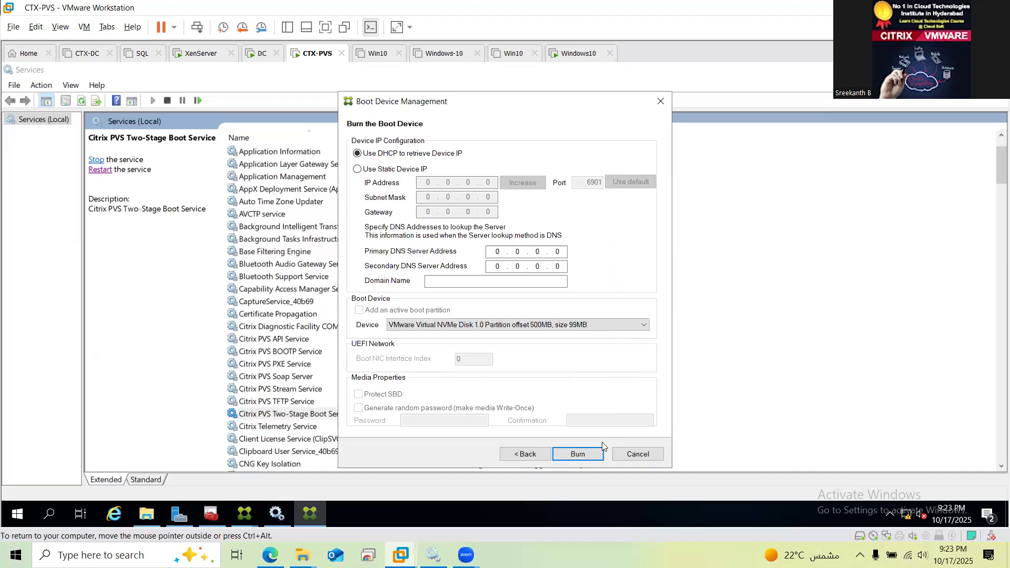
click(632, 458)
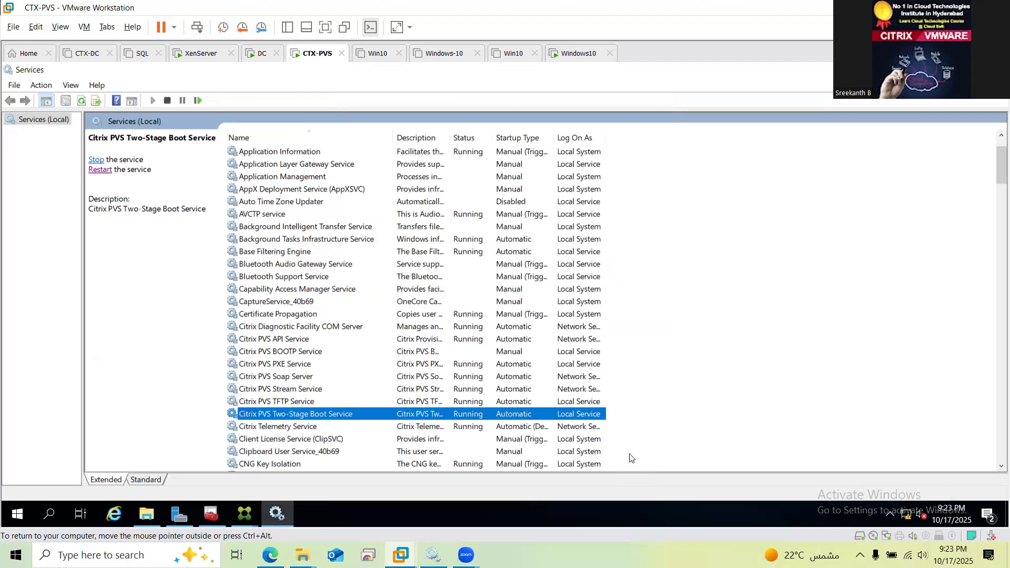